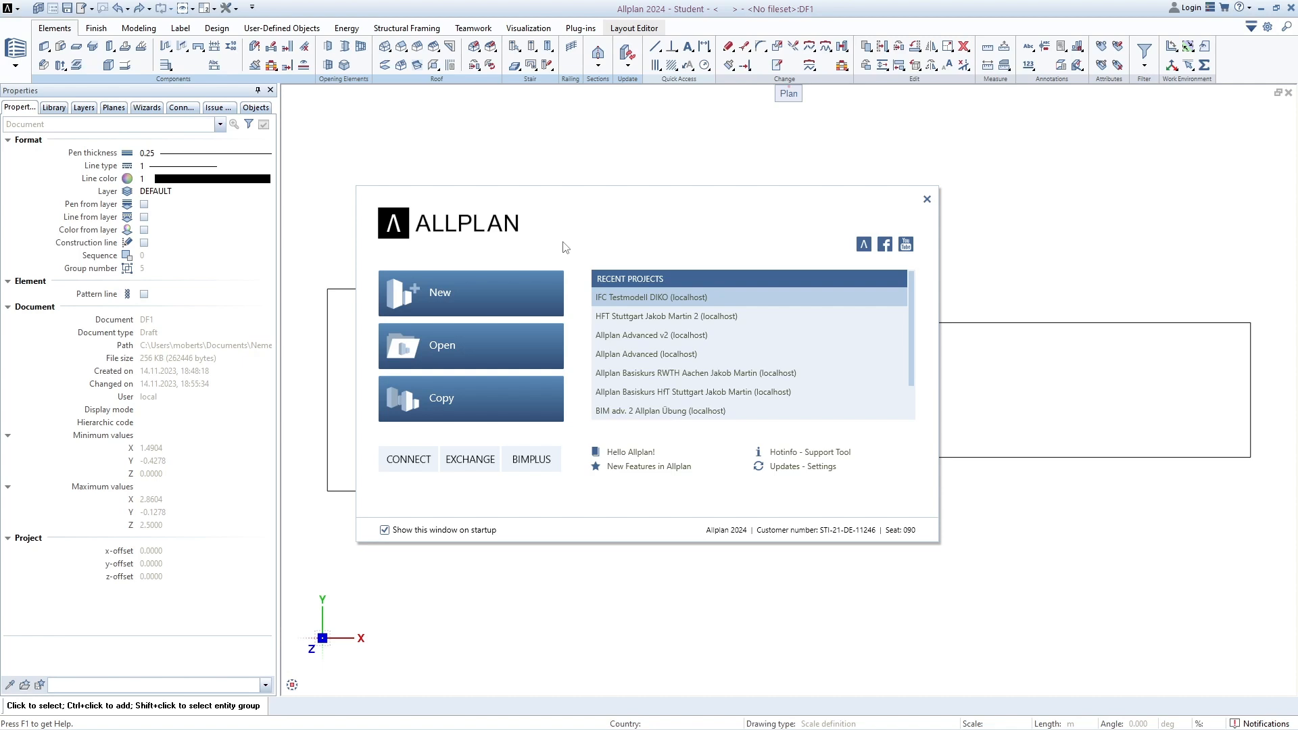
- Start a new project named "Allplan Basis course 1" with localhost as its location
click(463, 303)
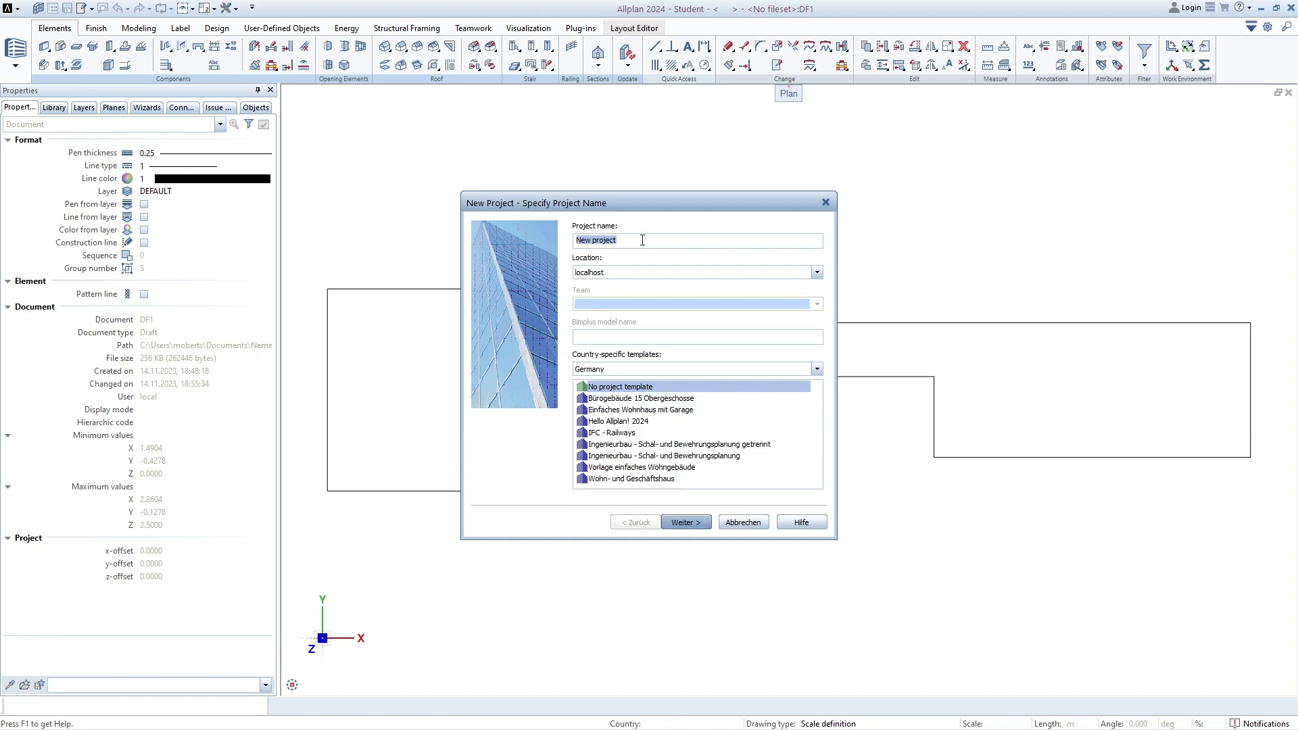
text(Allp)
text(l)
key(BackSpace)
text(lan Basis course 1)
click(802, 273)
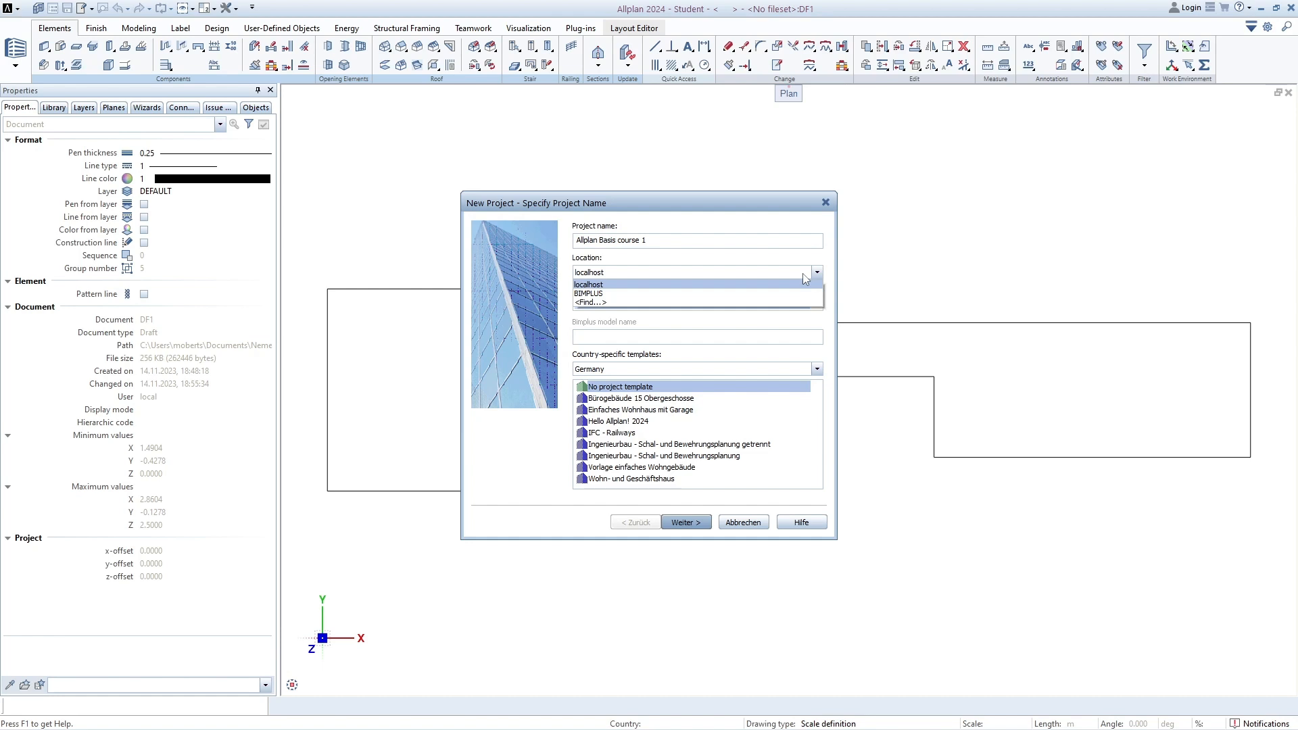
click(597, 285)
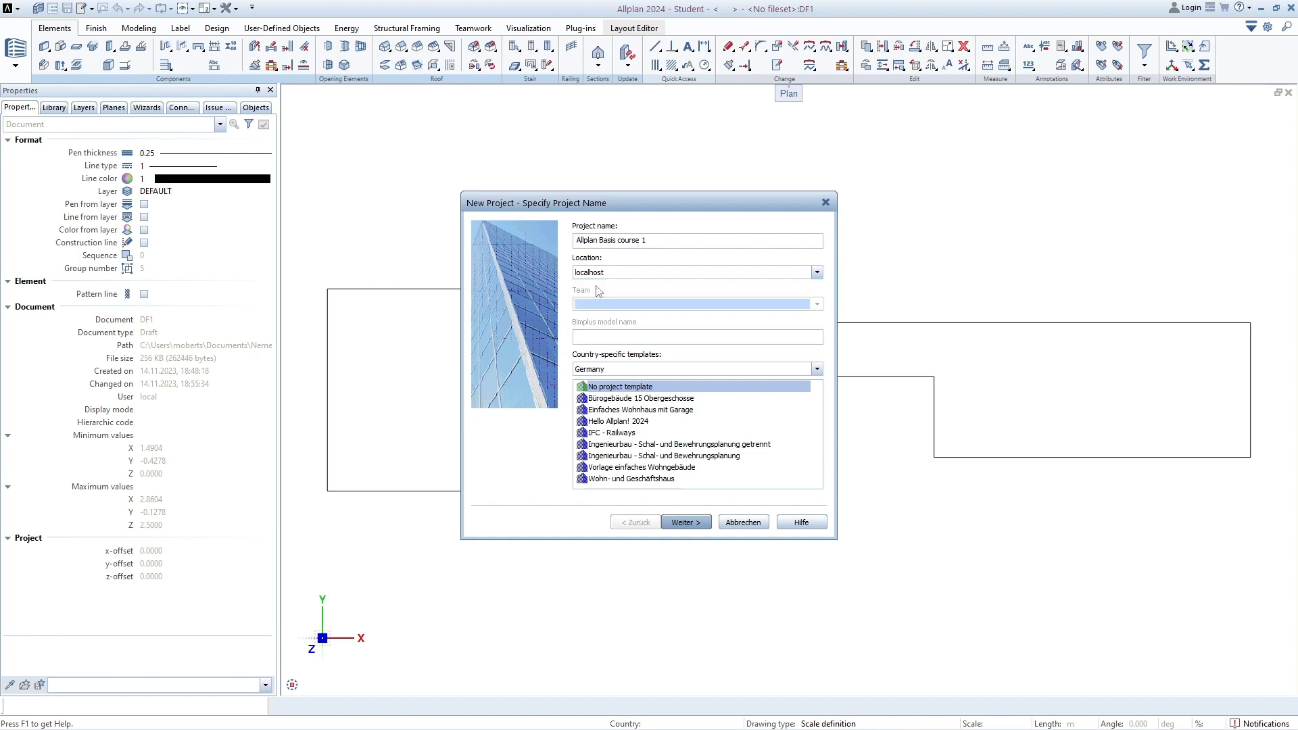
click(606, 274)
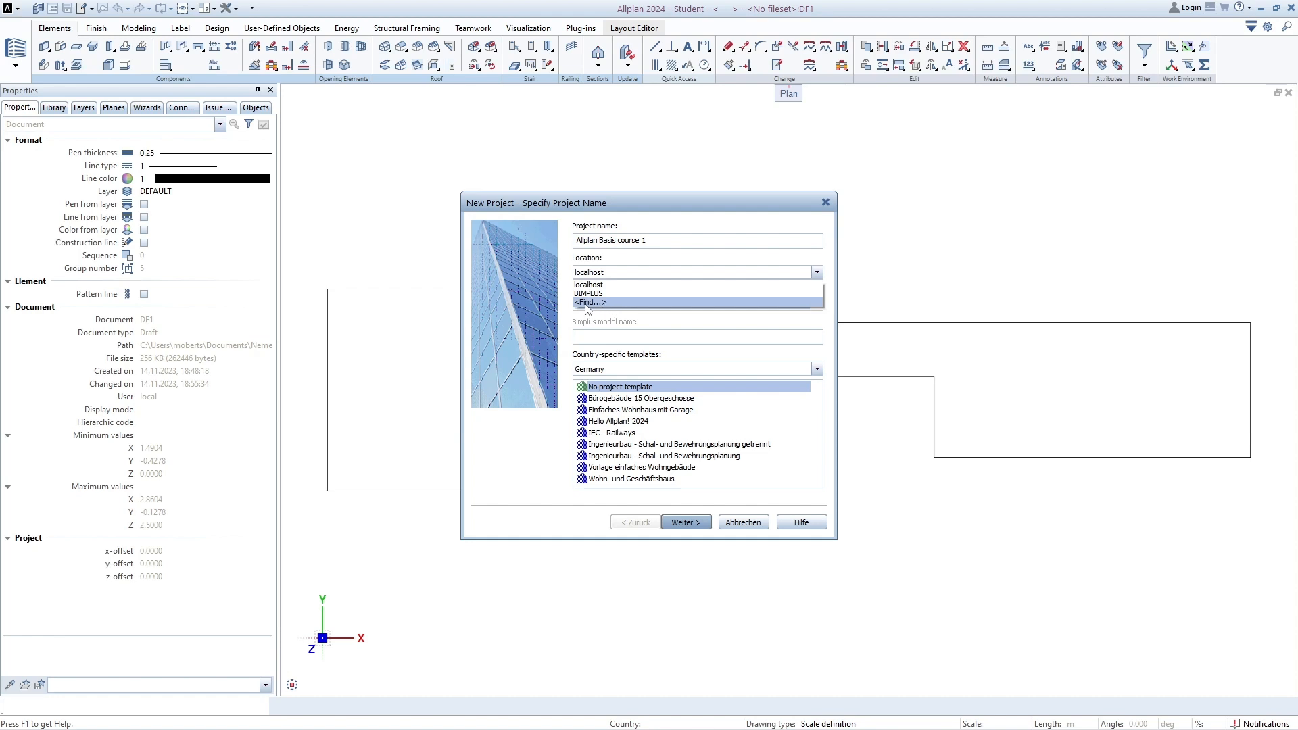
click(601, 303)
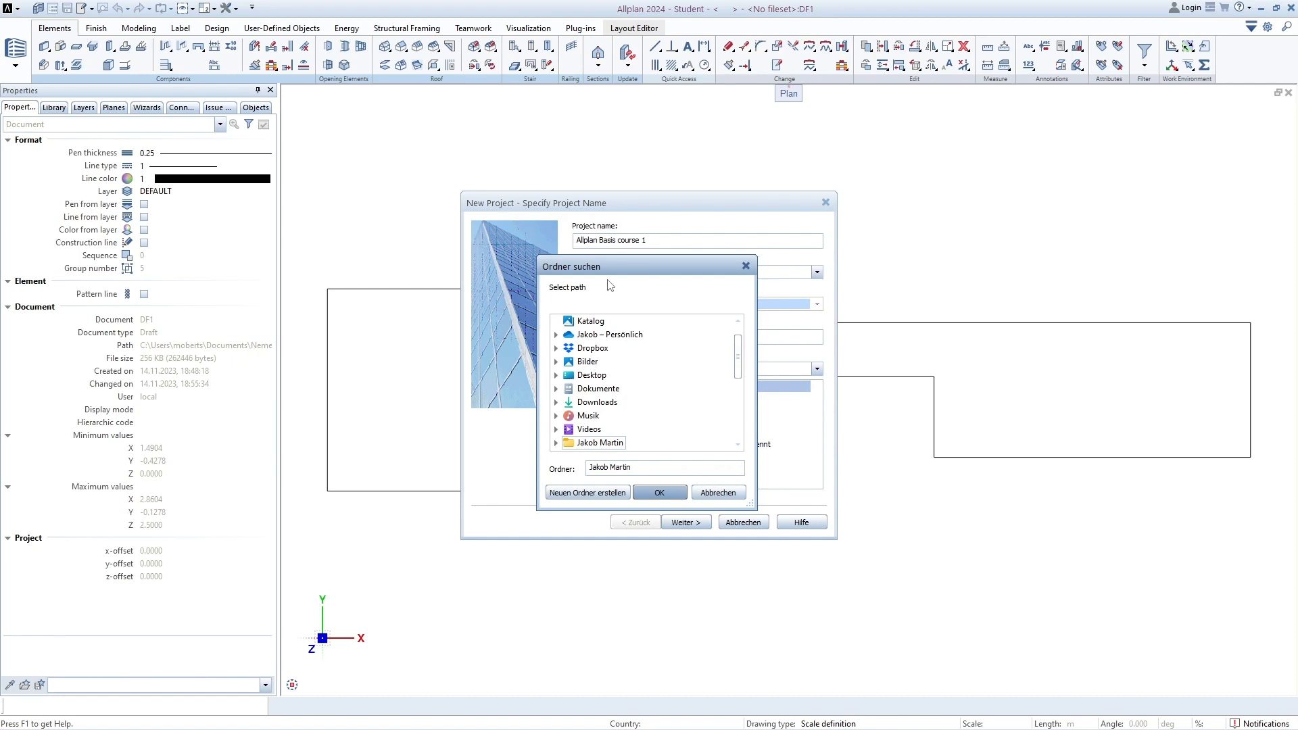
click(746, 266)
click(817, 272)
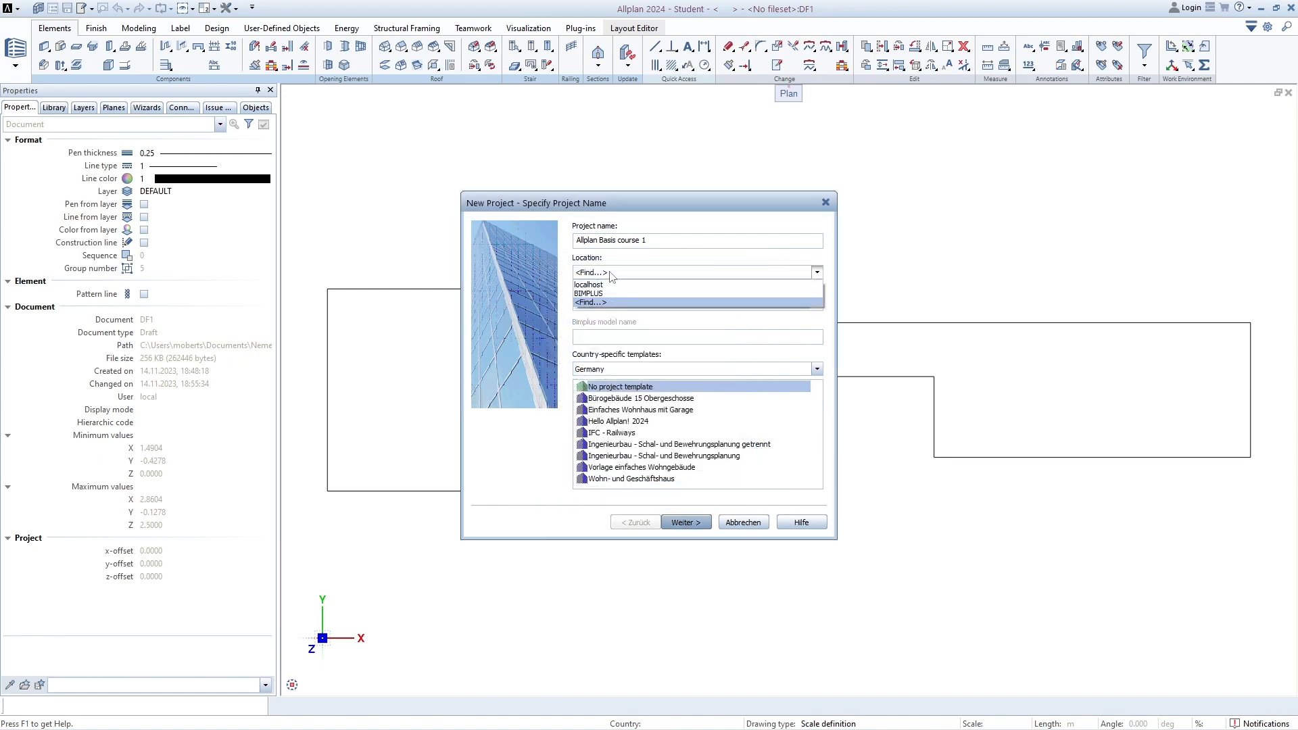
click(588, 284)
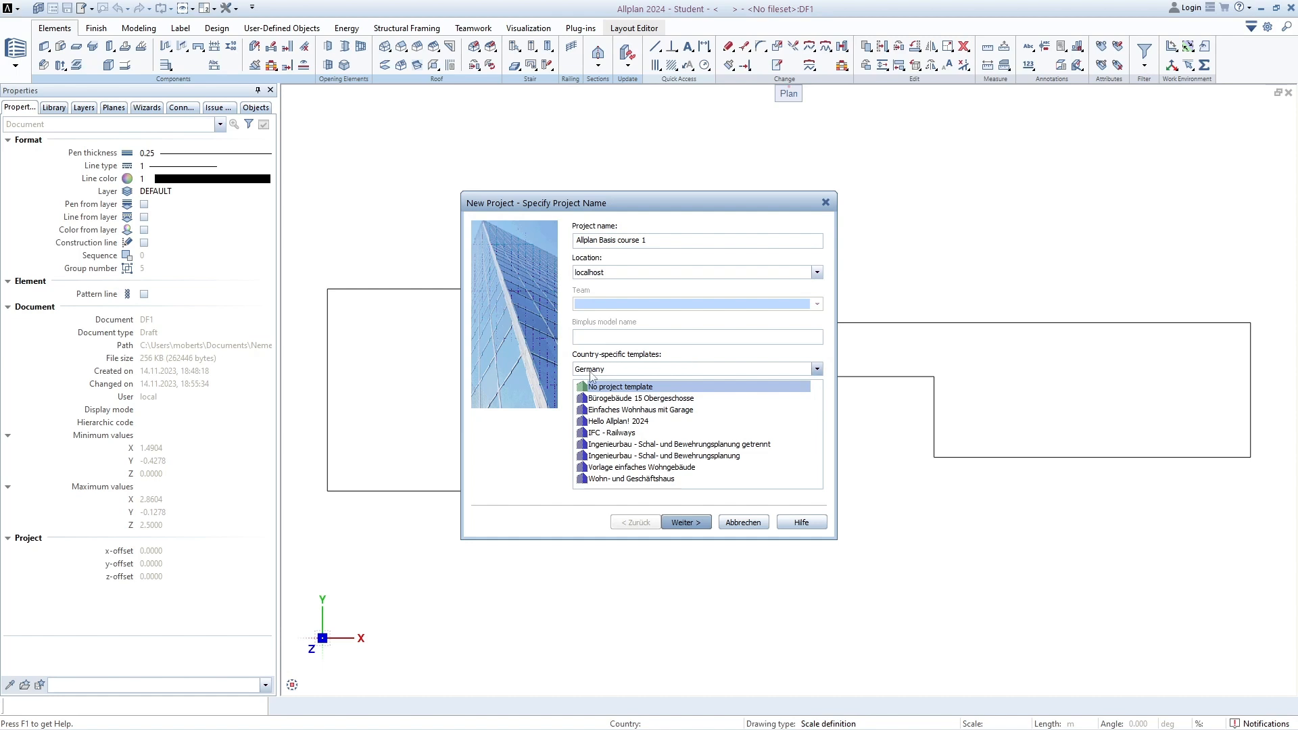
- Use Germany as the country for the project templates
click(592, 372)
click(620, 369)
click(620, 369)
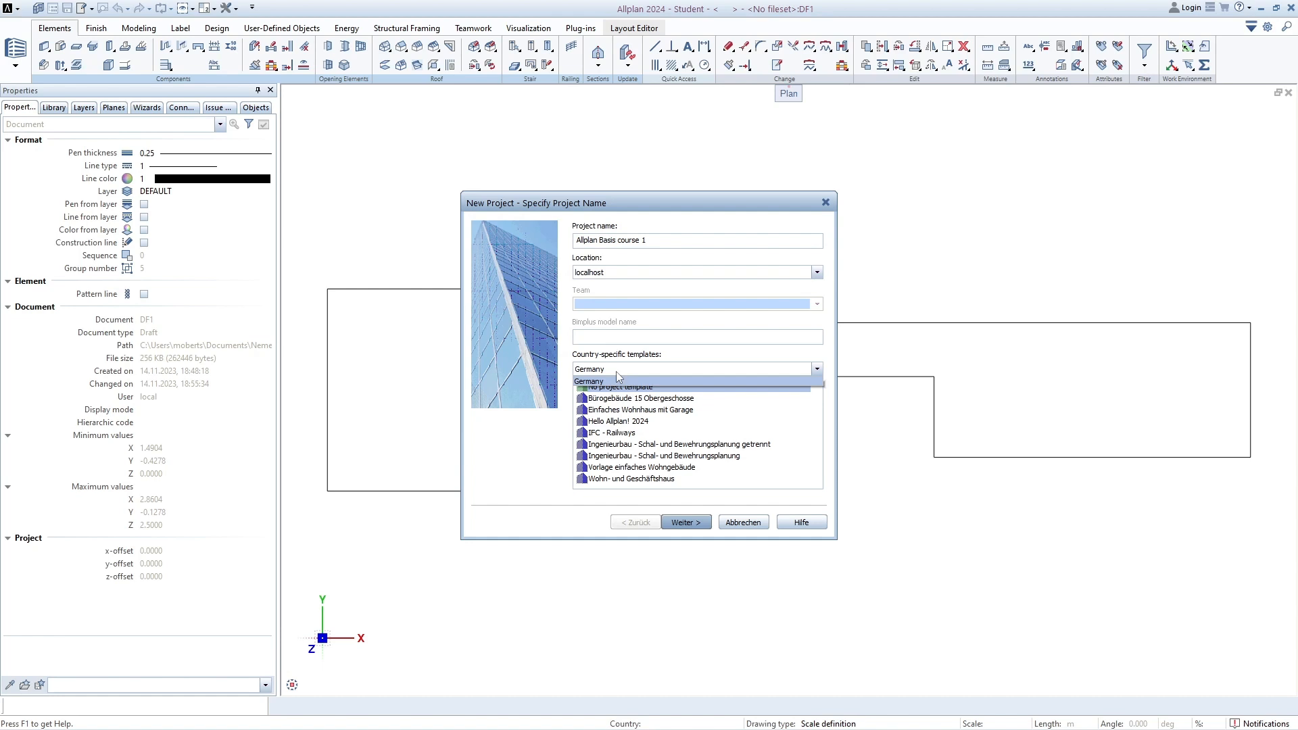
click(616, 372)
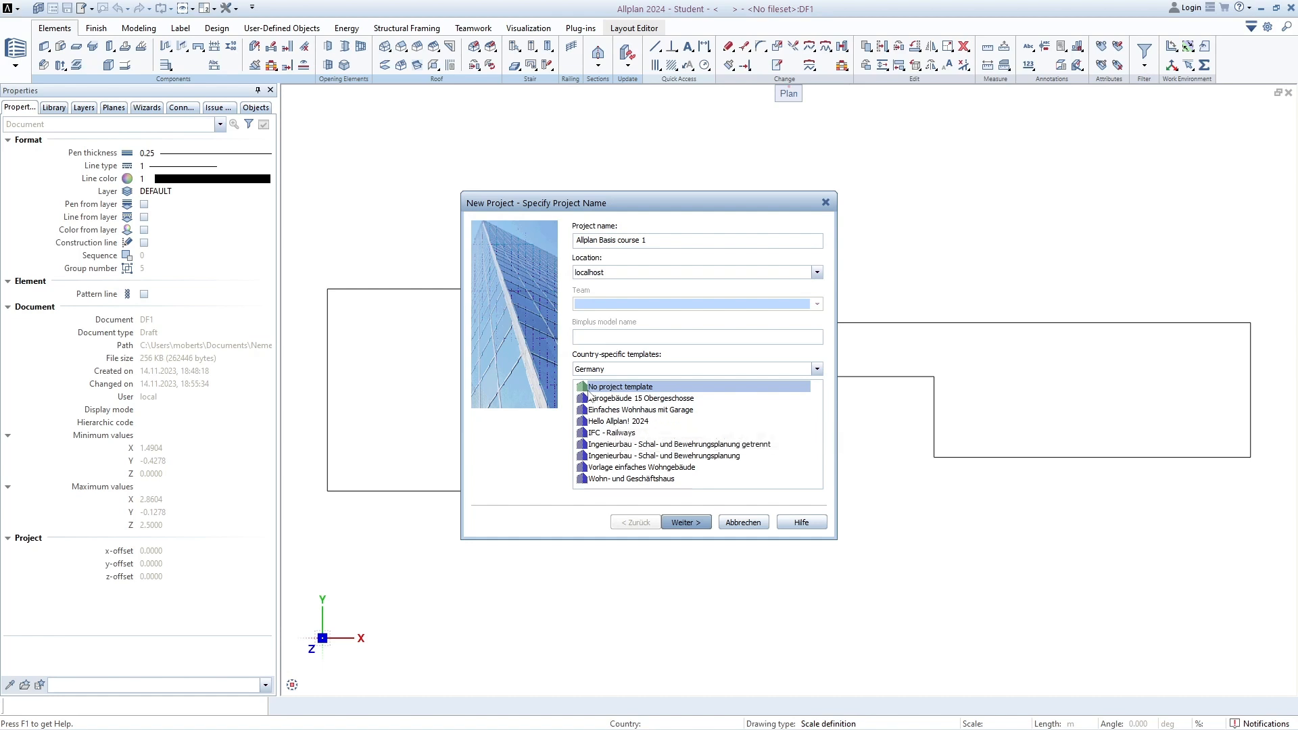
- Choose "No project template" for the new project and continue to its additional settings
click(661, 399)
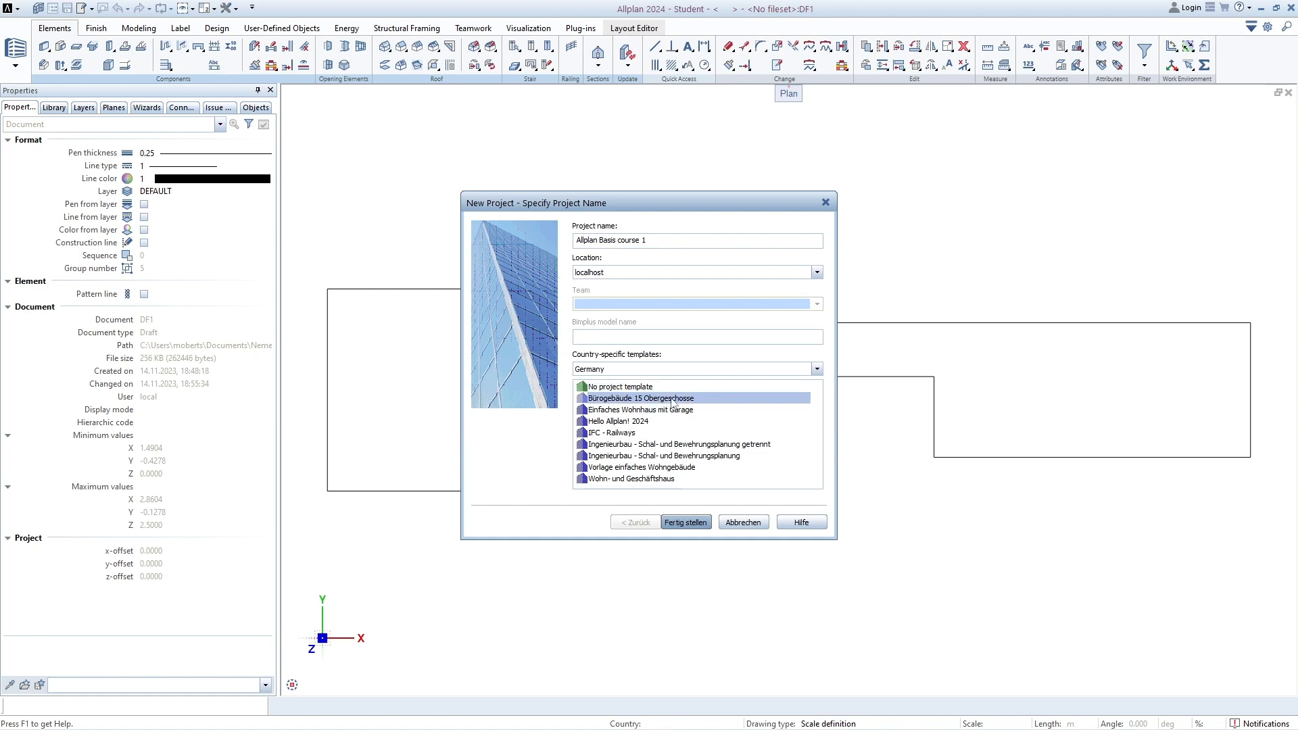
click(599, 389)
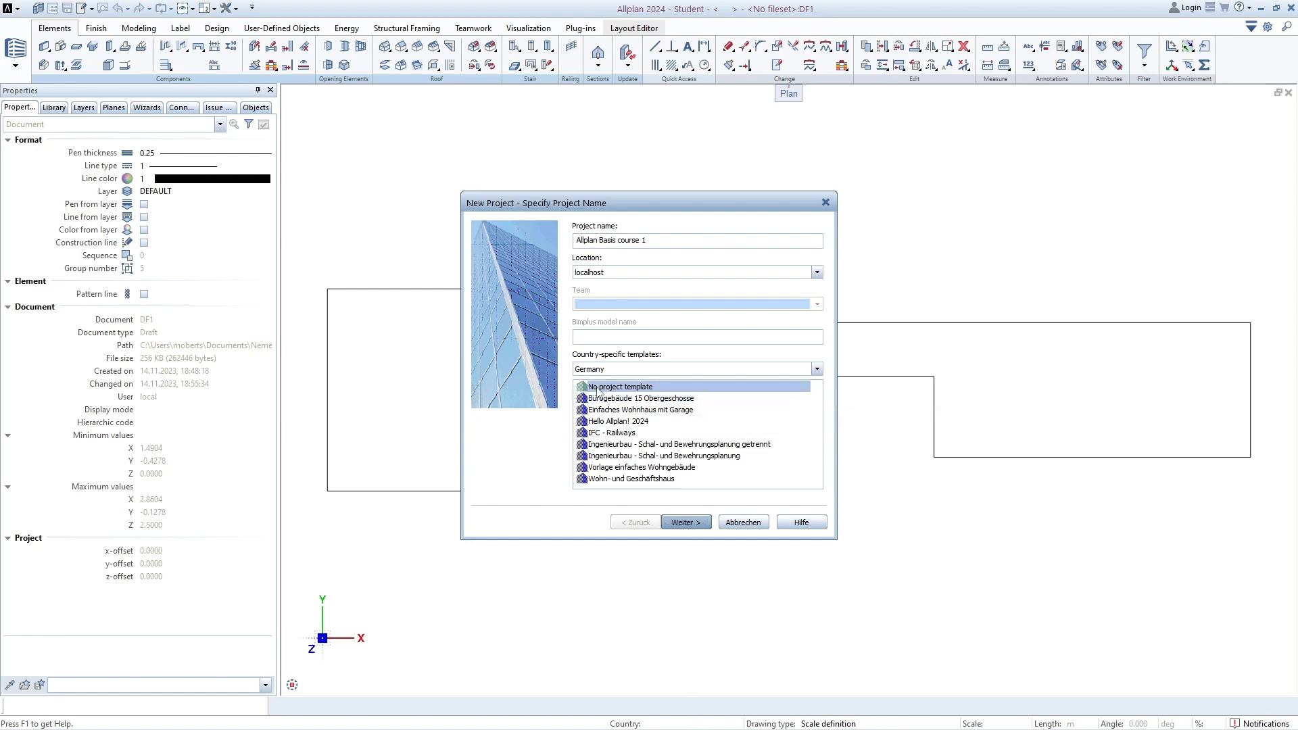
click(616, 422)
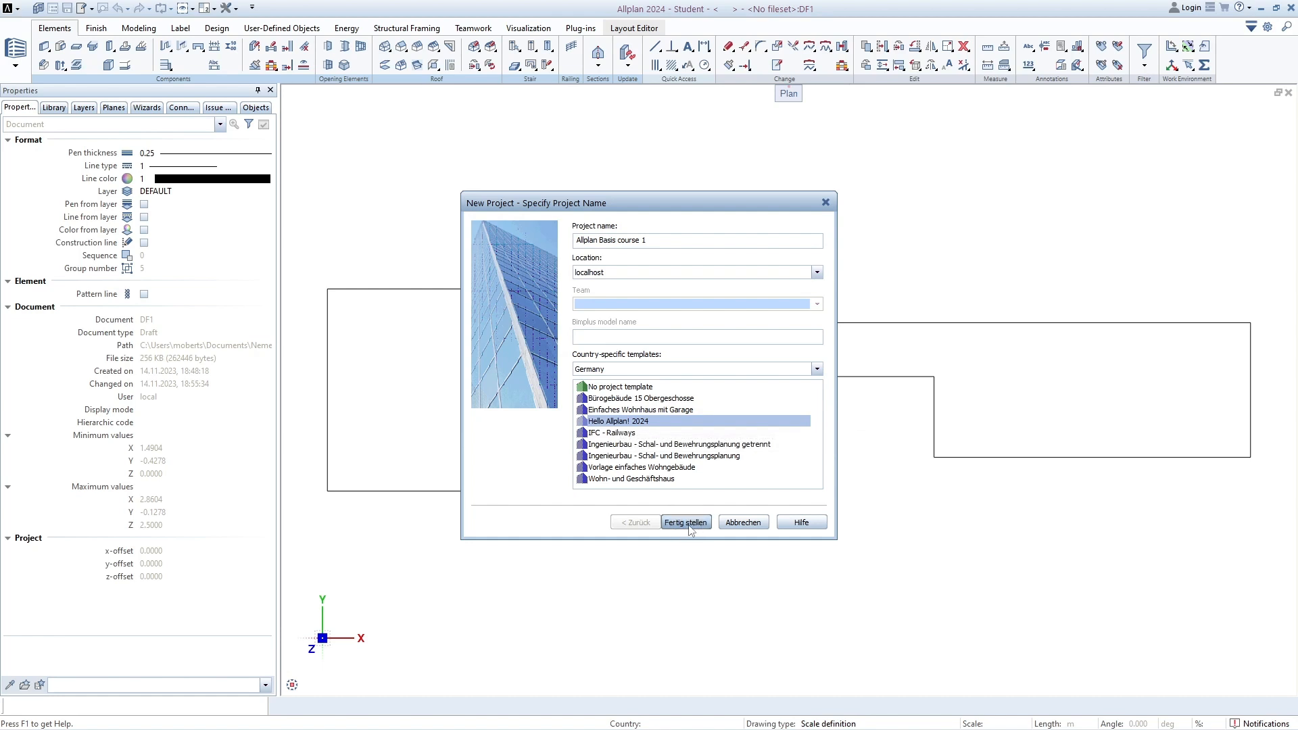
click(616, 388)
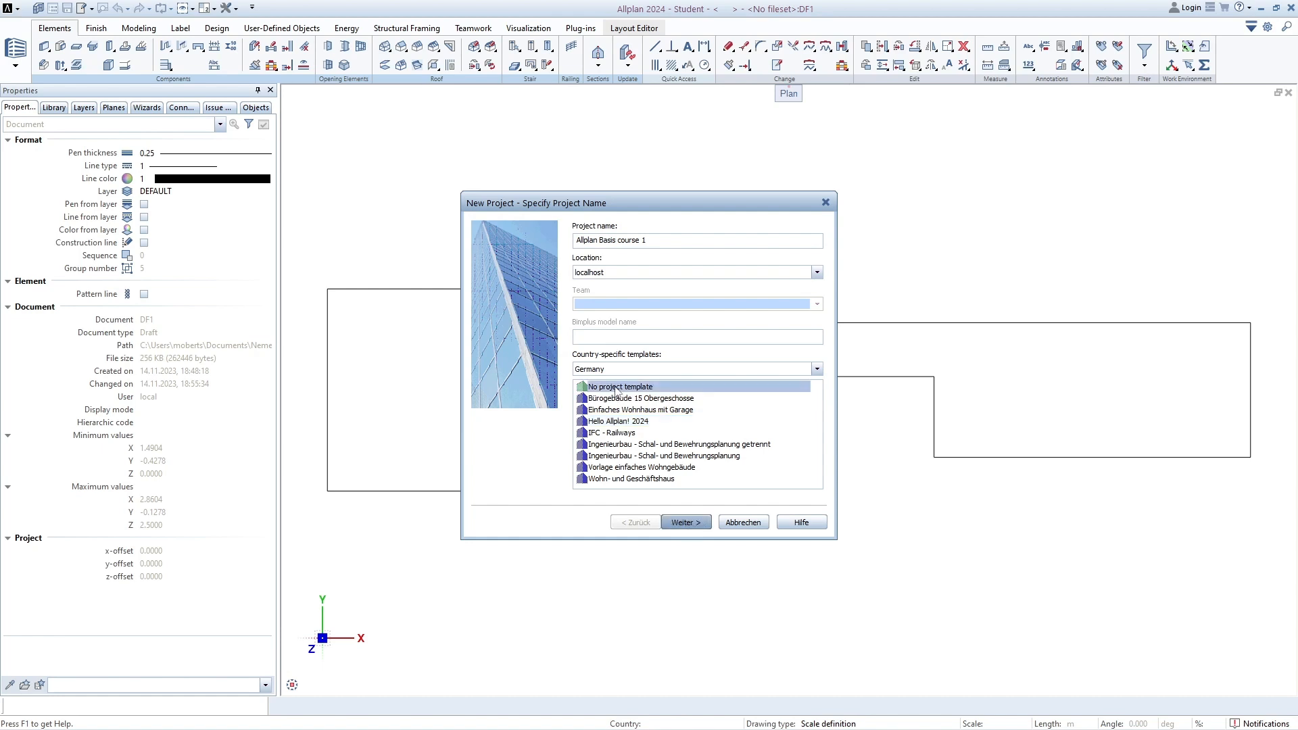
click(617, 398)
click(615, 388)
click(686, 528)
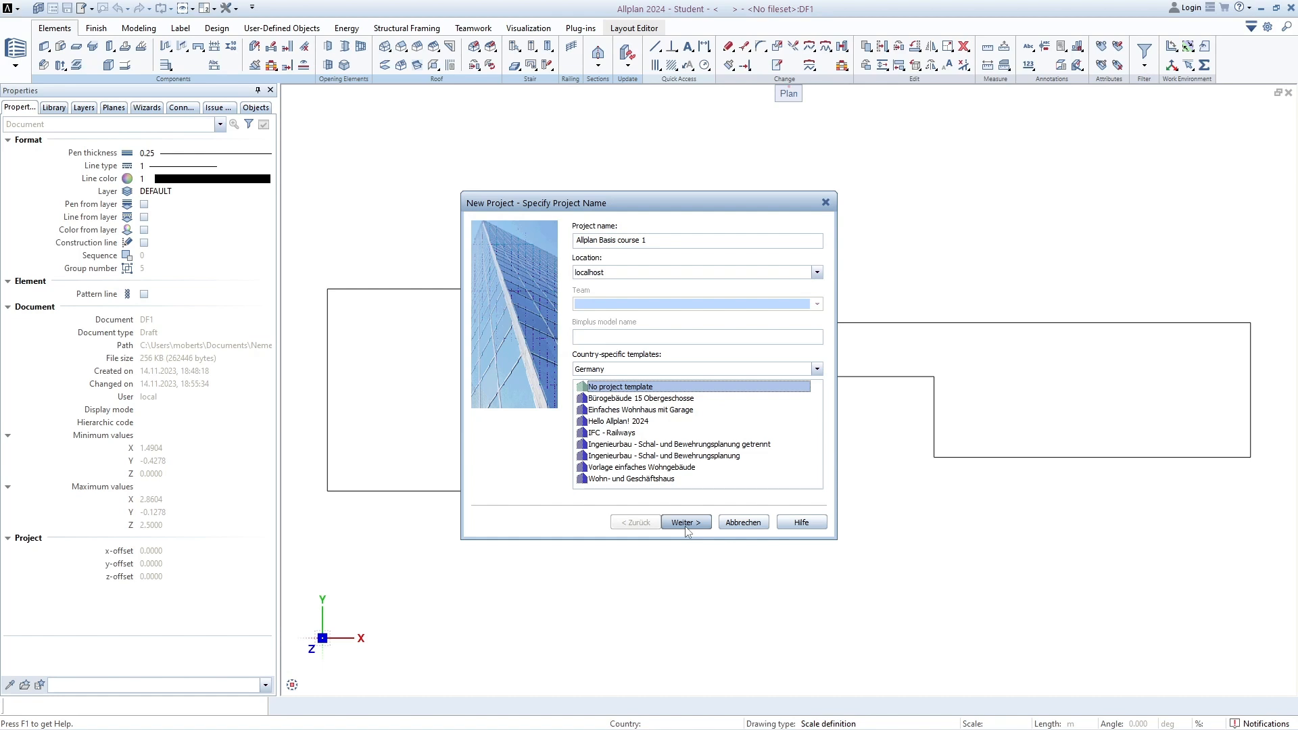
click(686, 523)
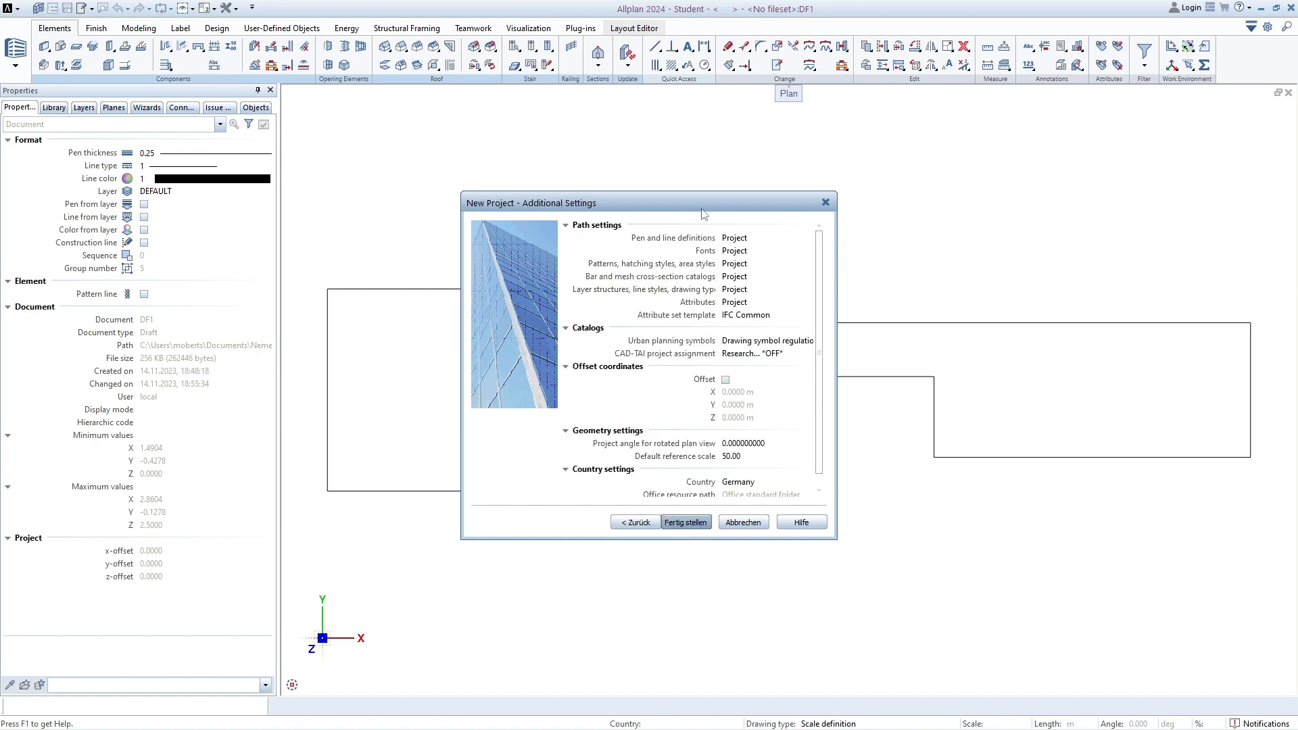
- Set the path of the pen and line definitions to Project in the additional settings
drag(704, 207, 741, 201)
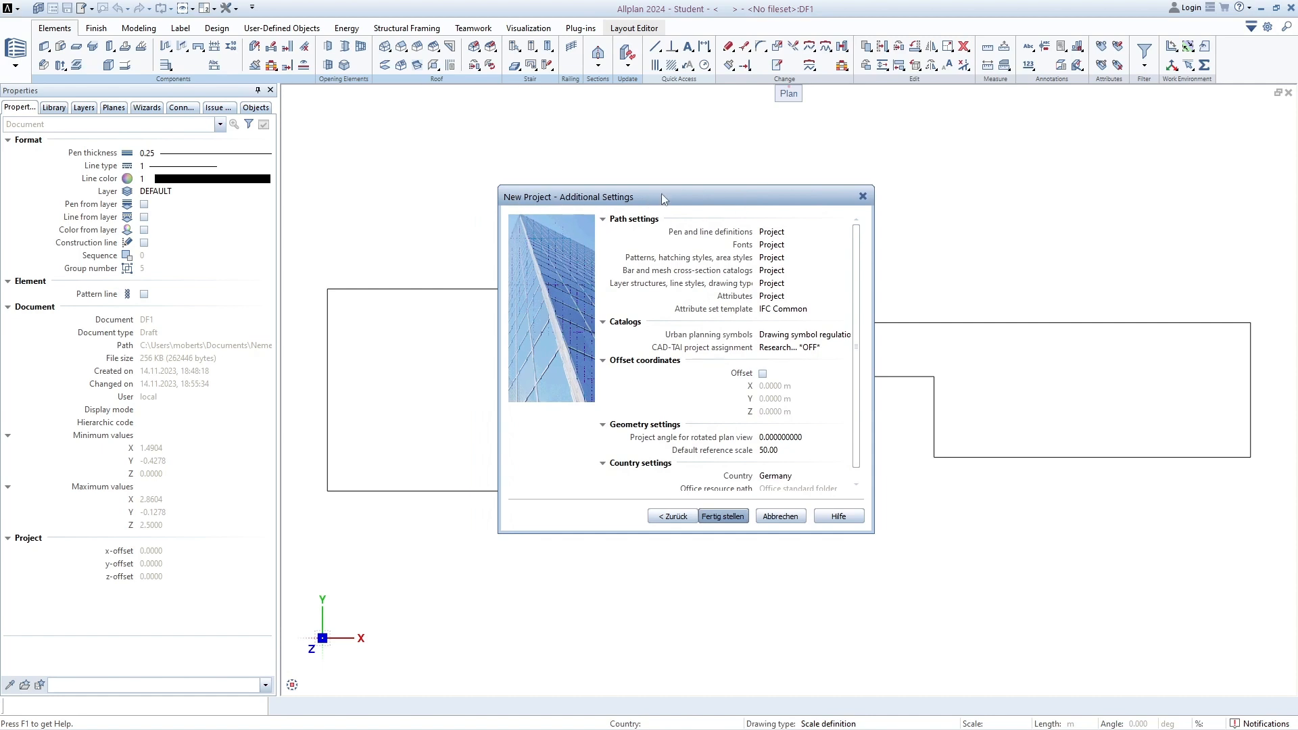
drag(662, 194, 614, 203)
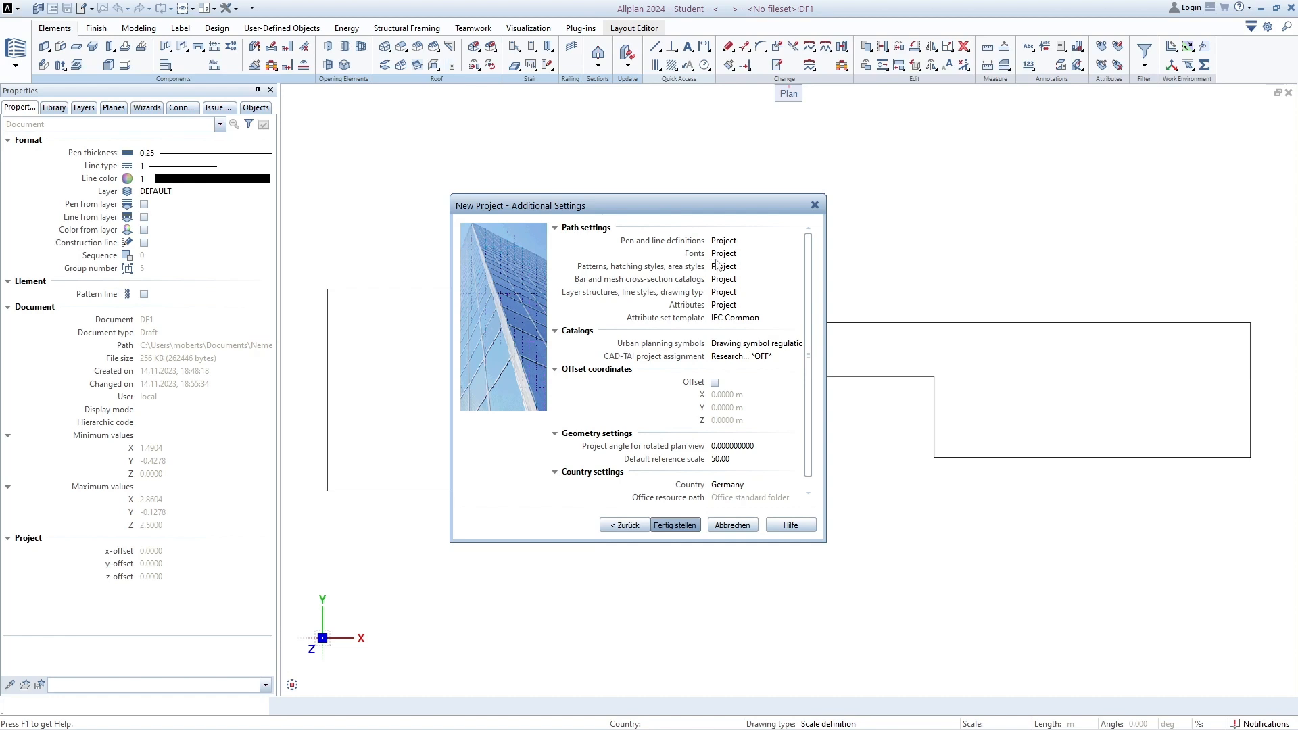
click(744, 241)
click(781, 241)
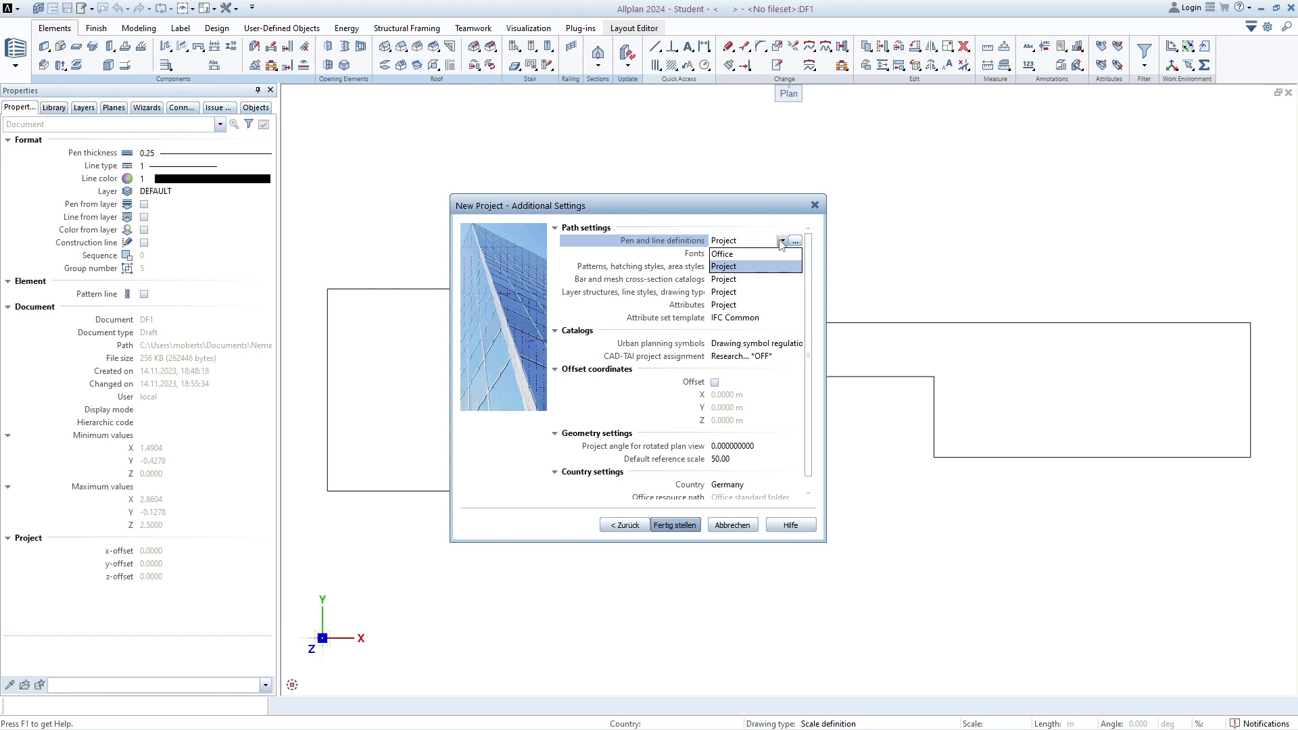
click(730, 267)
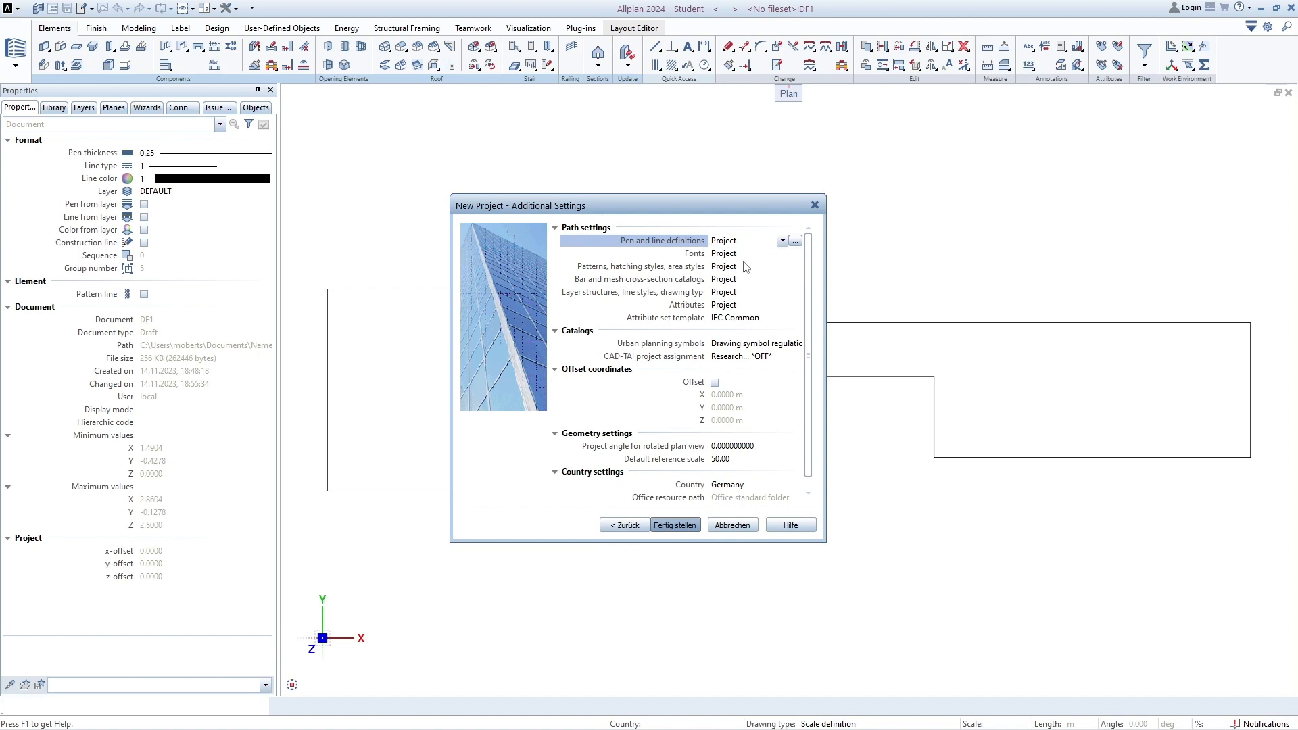
click(782, 241)
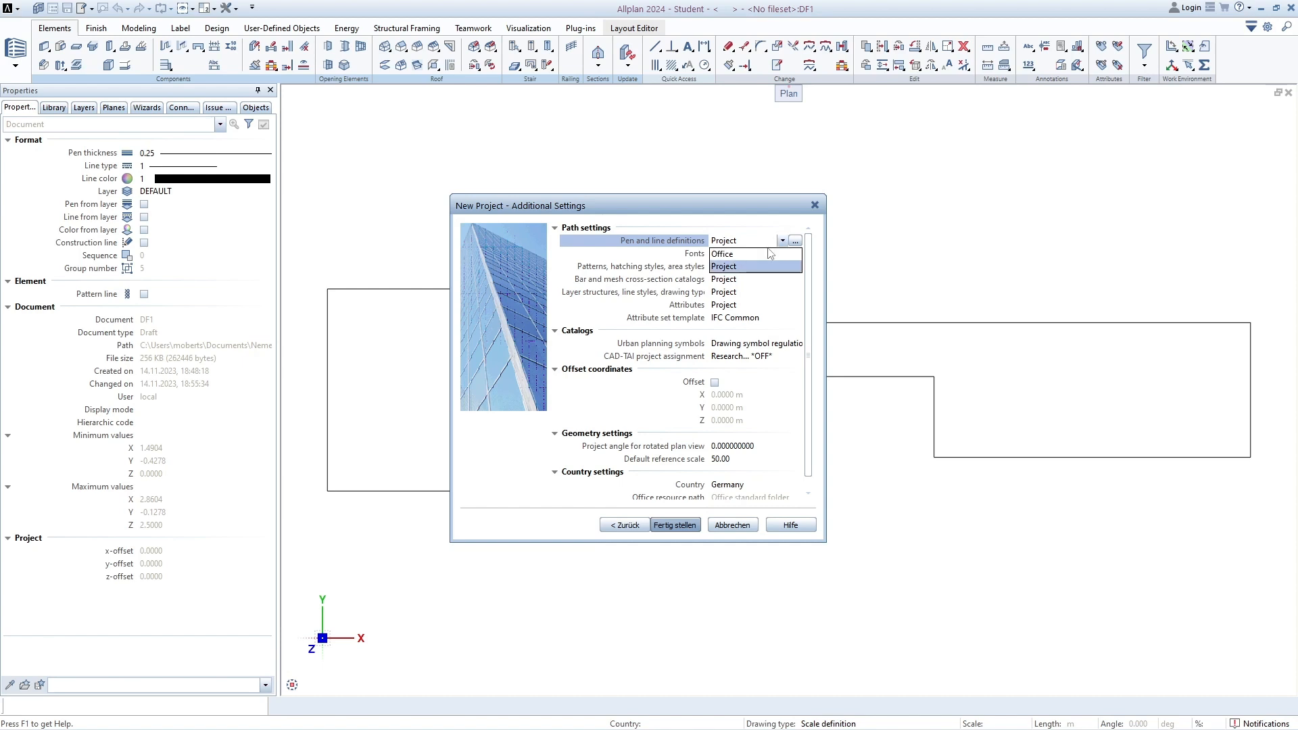
click(722, 255)
click(782, 241)
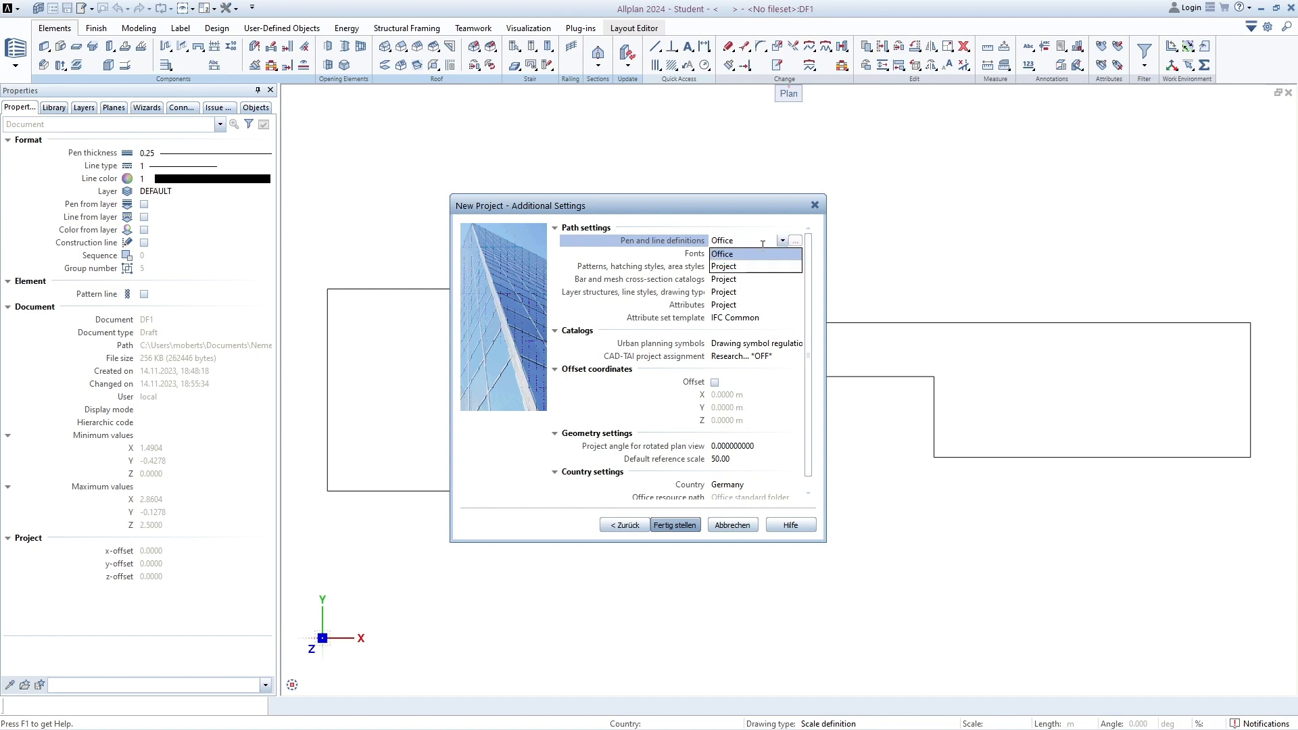
click(734, 268)
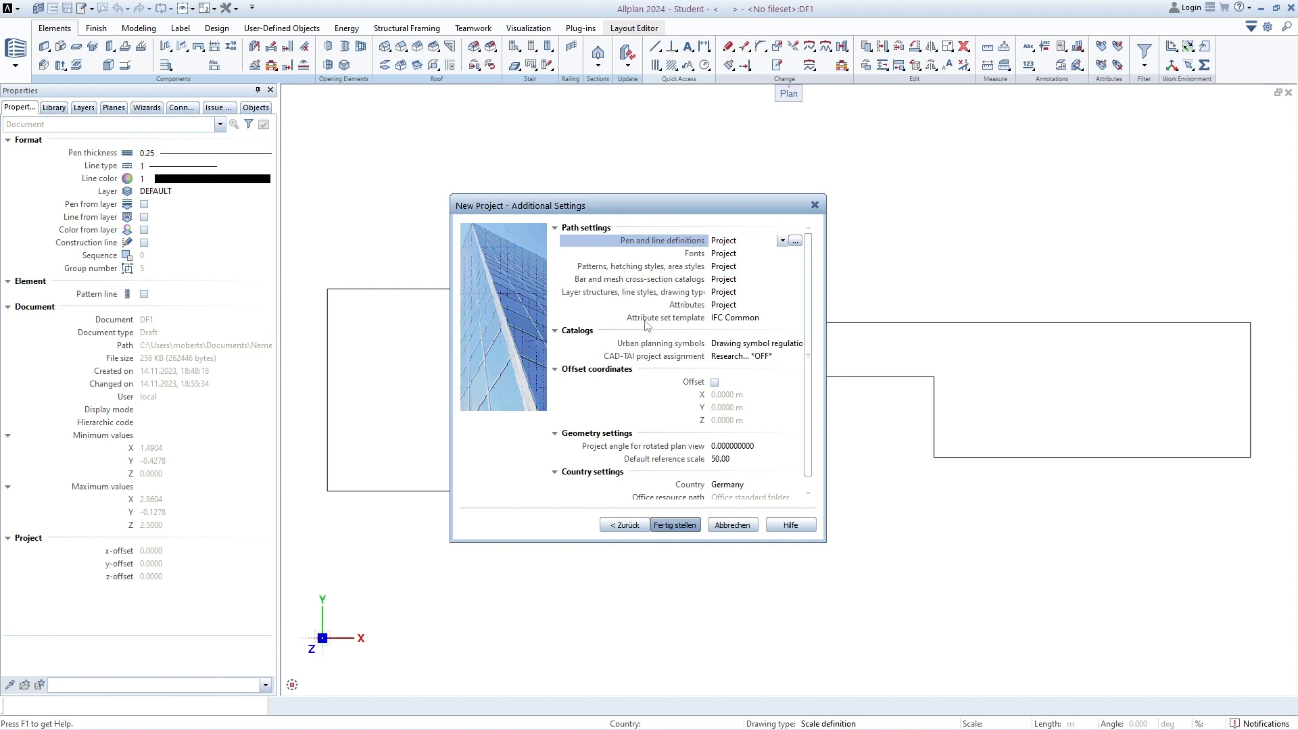
- Set the attribute set template of the new project to IFC Common
click(752, 321)
click(797, 318)
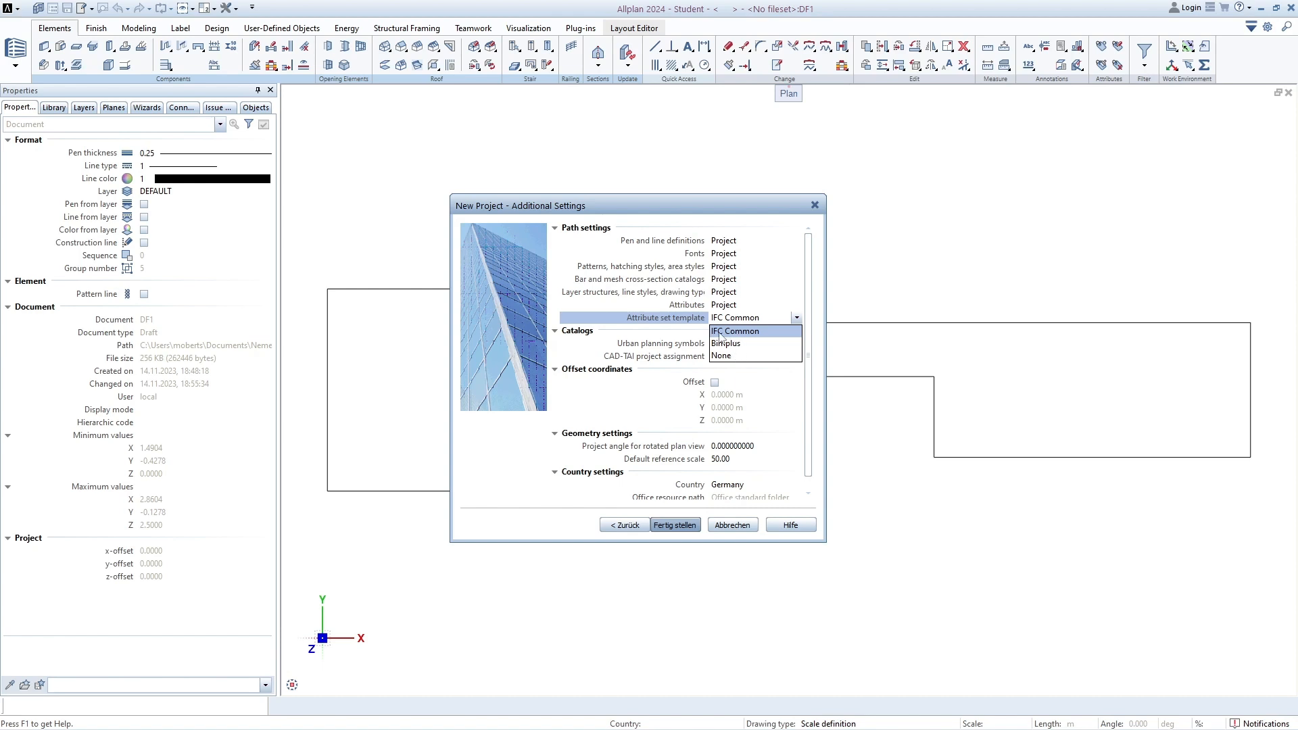
click(722, 335)
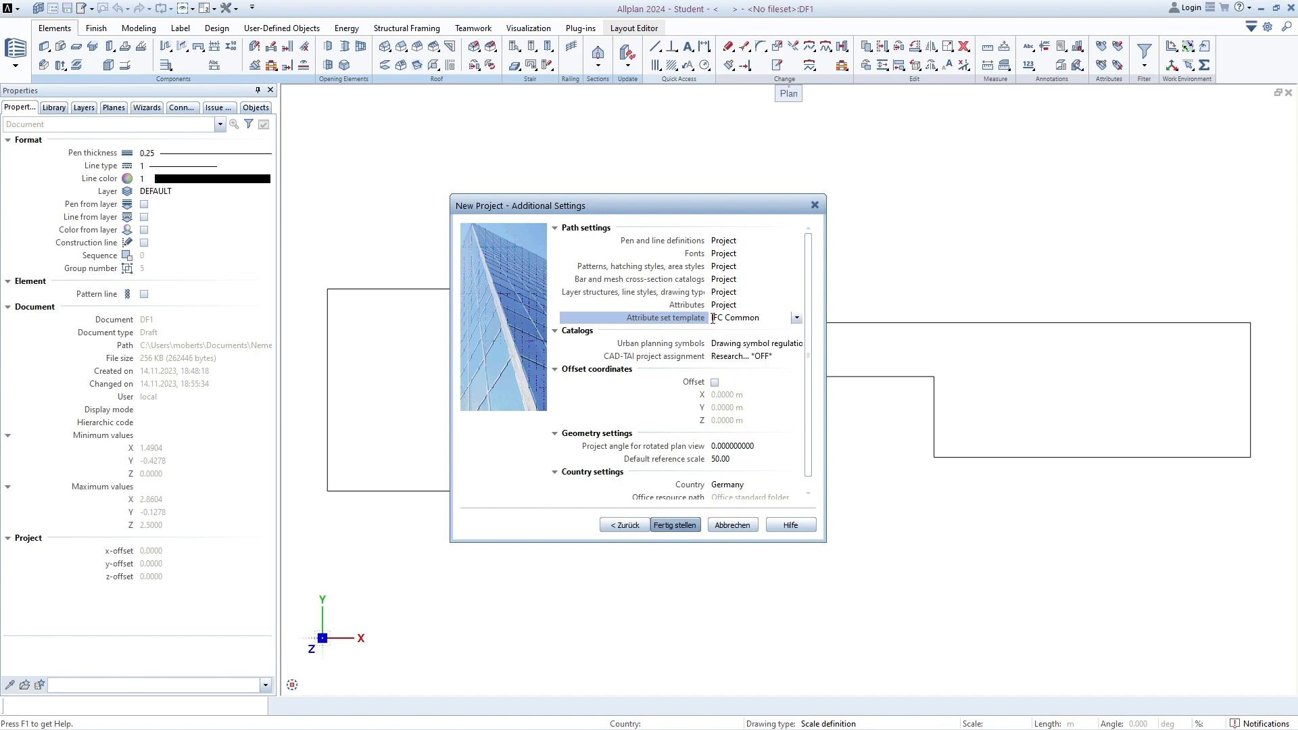
drag(671, 202, 696, 155)
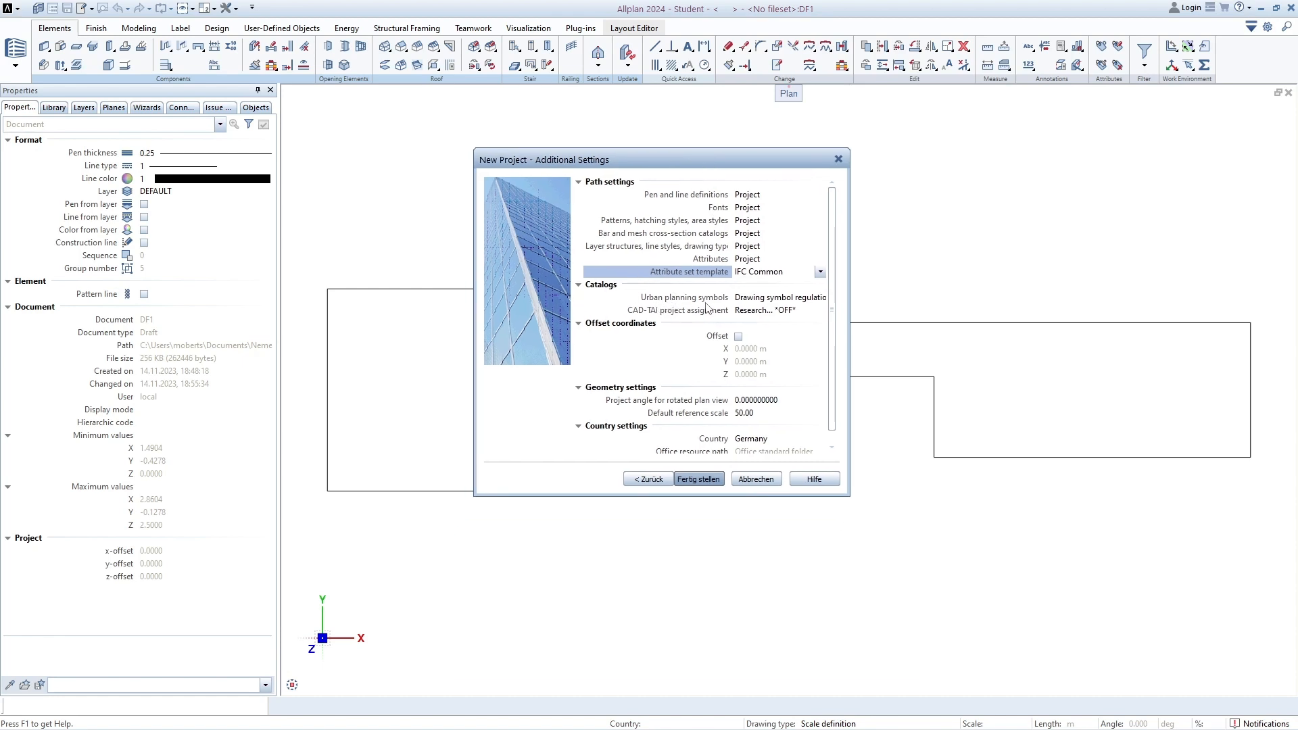
click(811, 298)
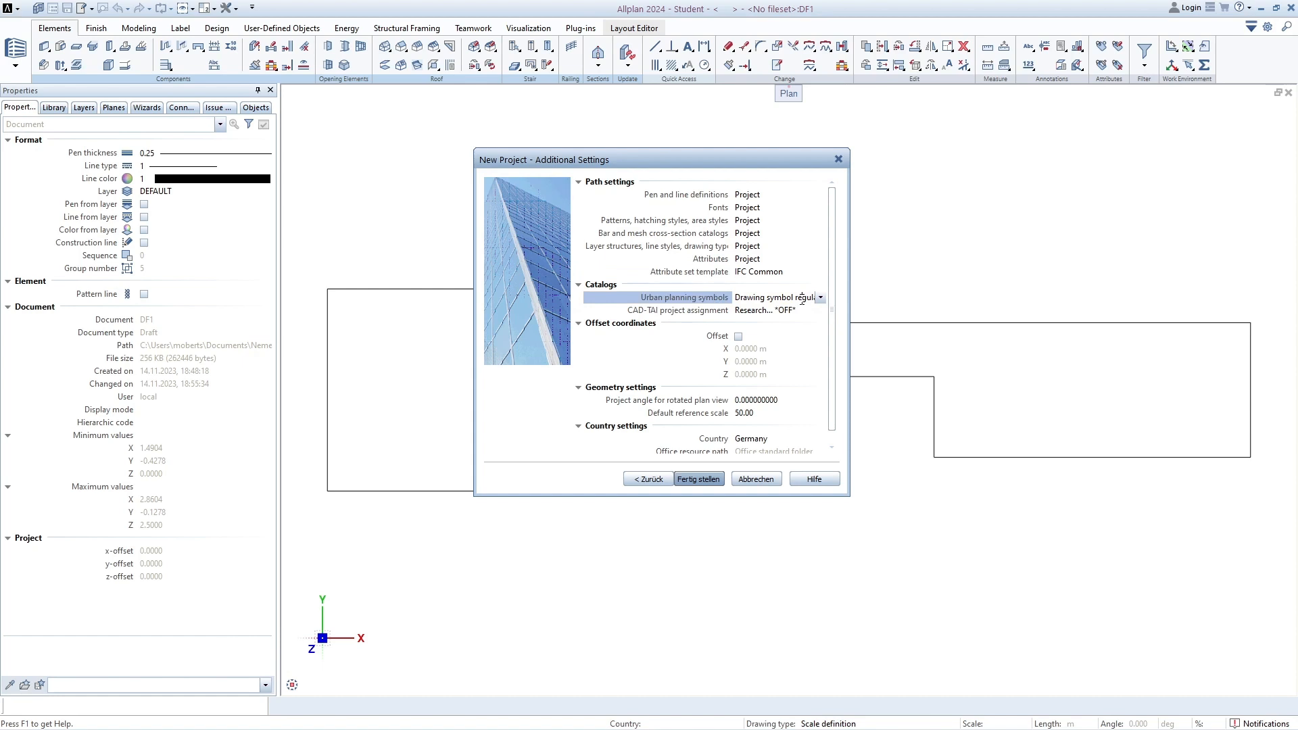
click(822, 298)
click(797, 311)
drag(679, 157, 650, 148)
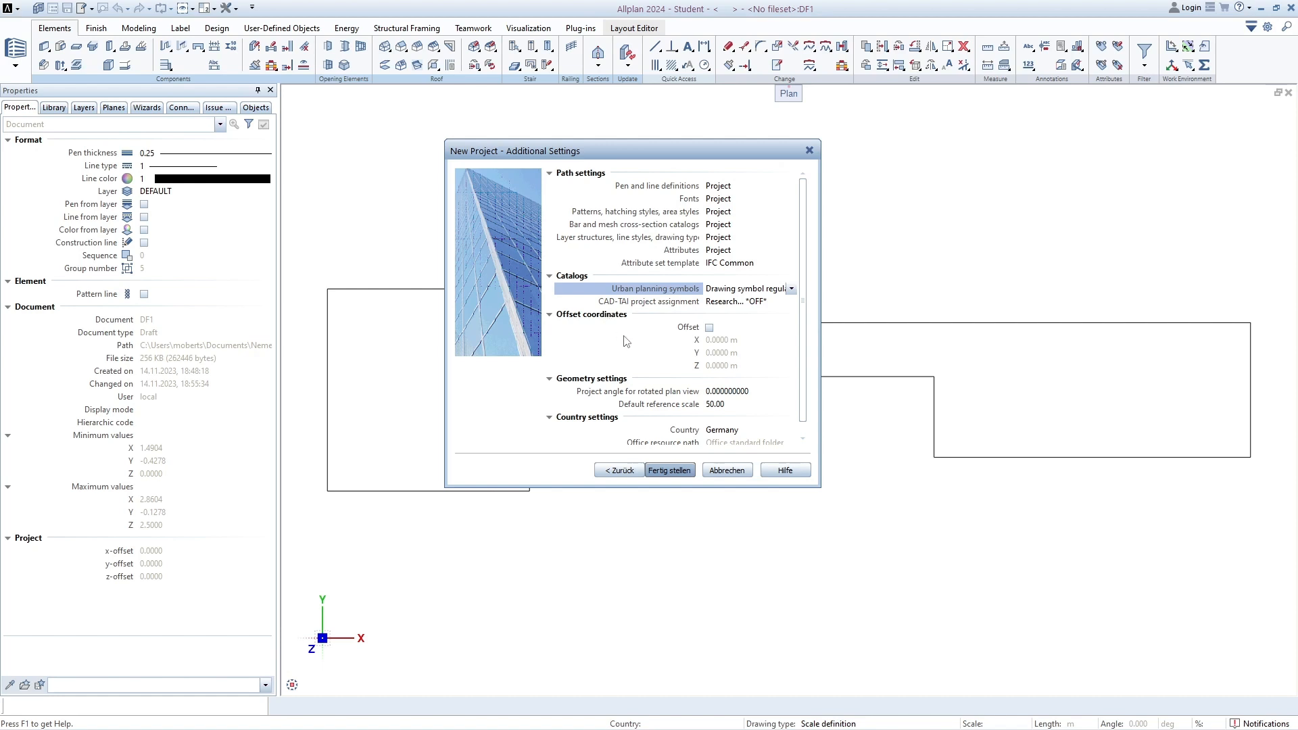
- Set Germany in the country settings and finish creating the project
scroll(625, 341, down, 1)
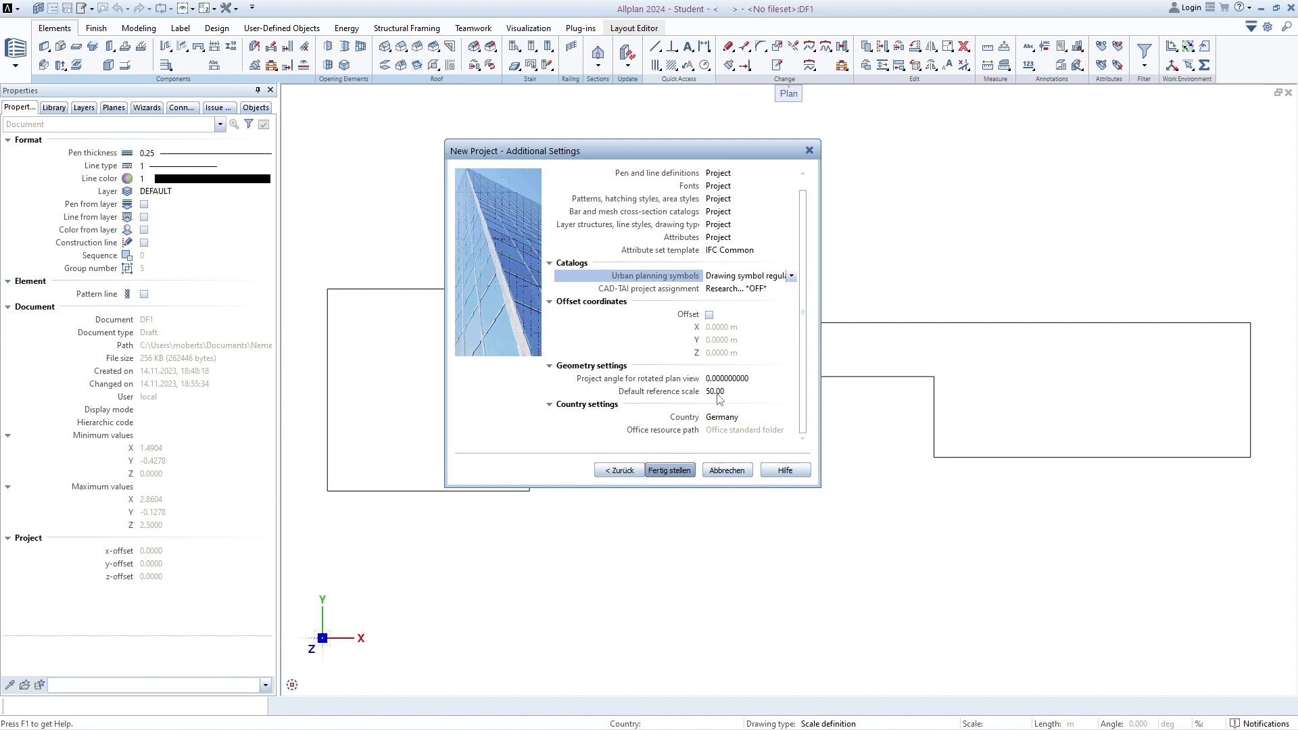
click(771, 417)
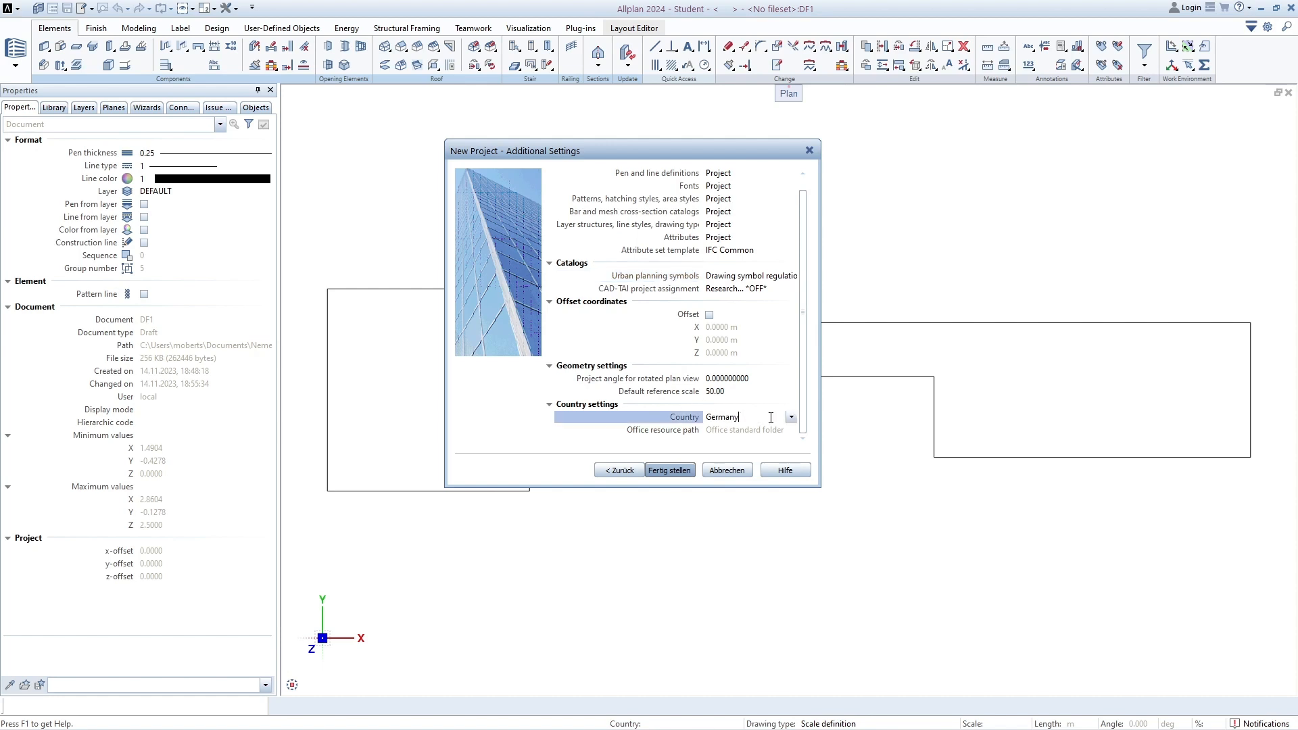
click(791, 417)
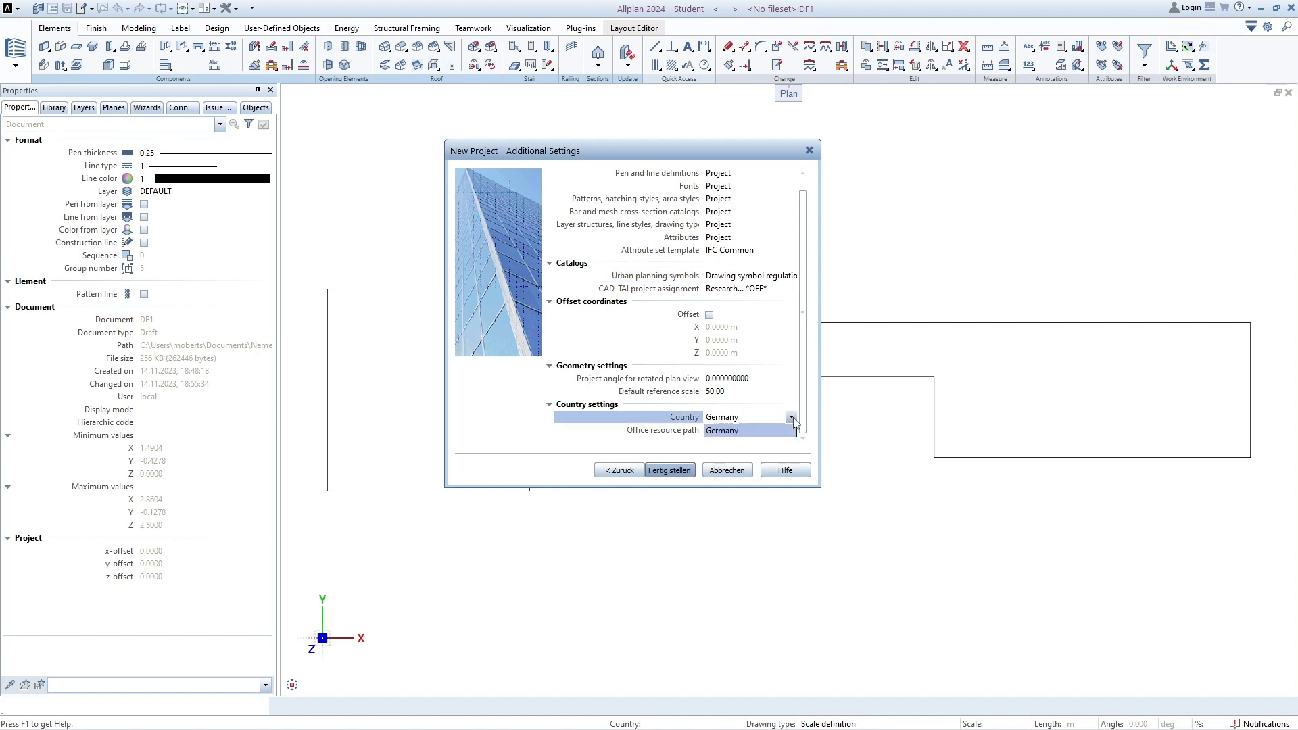
click(741, 433)
click(677, 479)
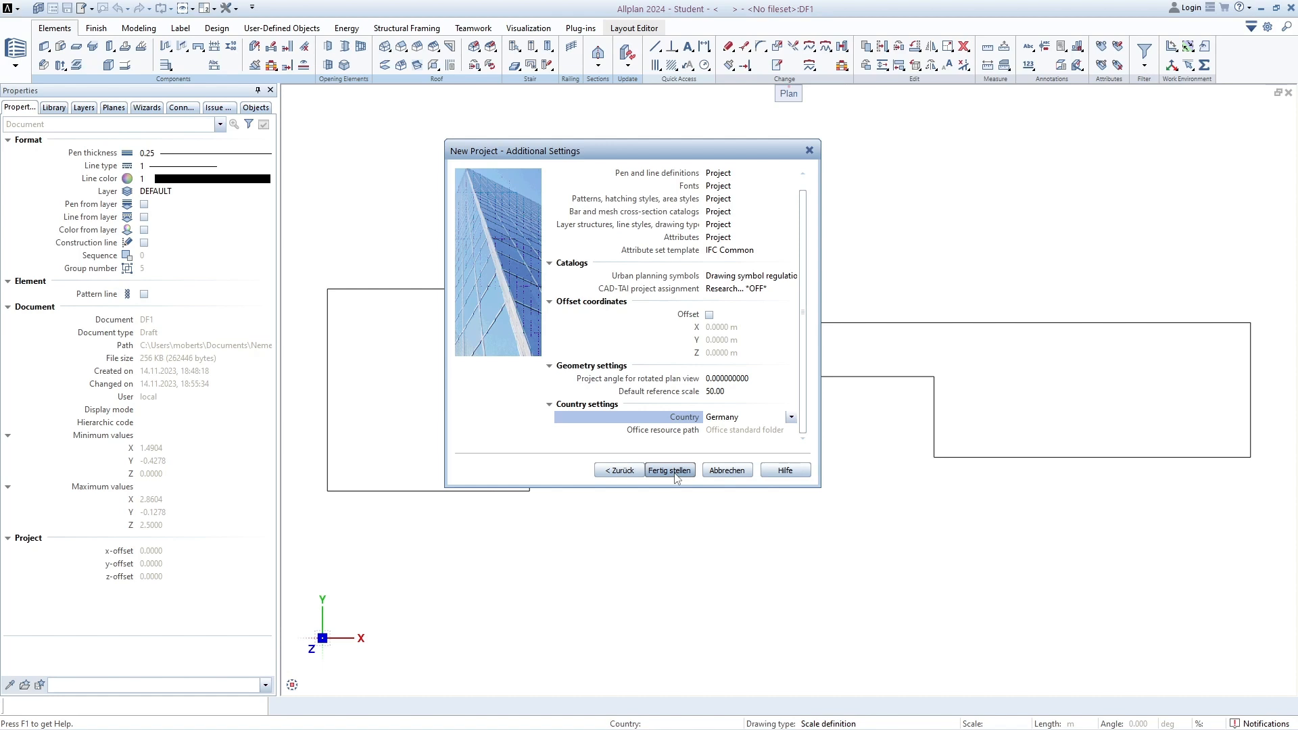
click(675, 475)
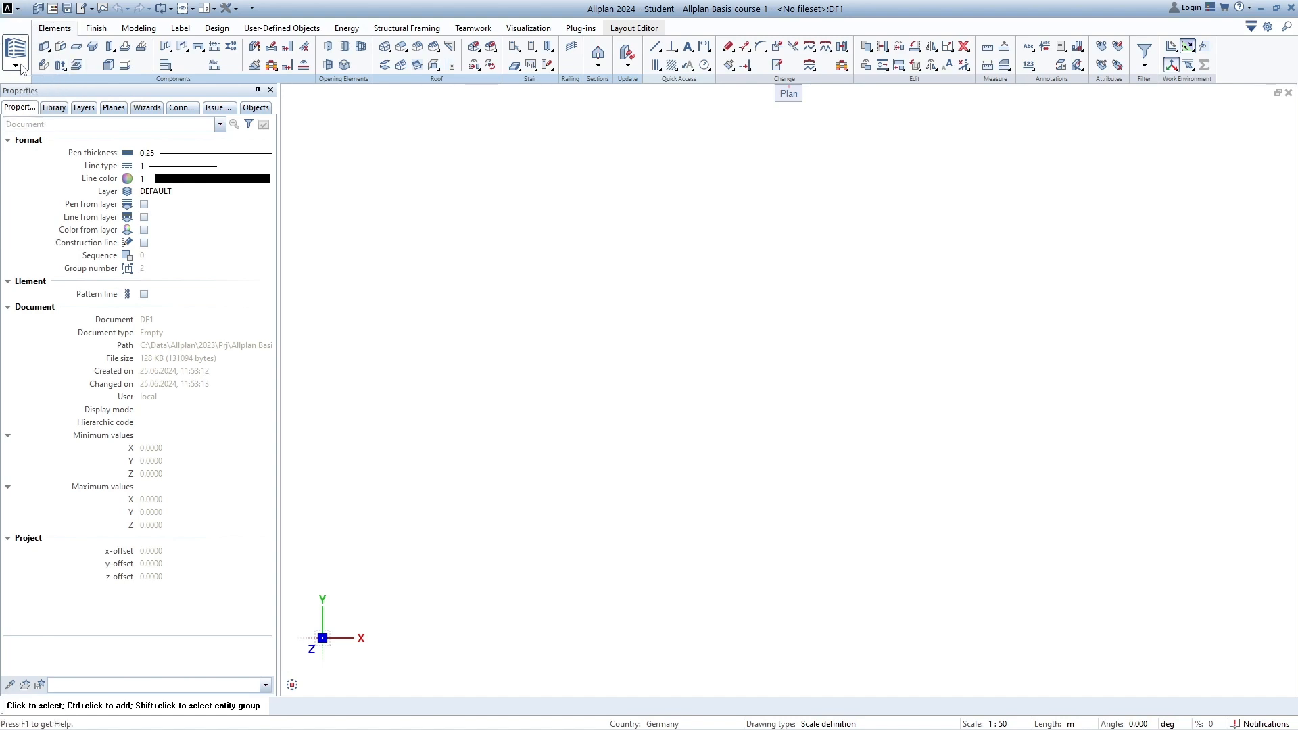
key(ctrl)
key(ctrl)
key(ctrl)
key(ctrl)
key(ctrl)
key(ctrl)
- Switch the toolset role to Engineering and return it to Architecture
click(20, 65)
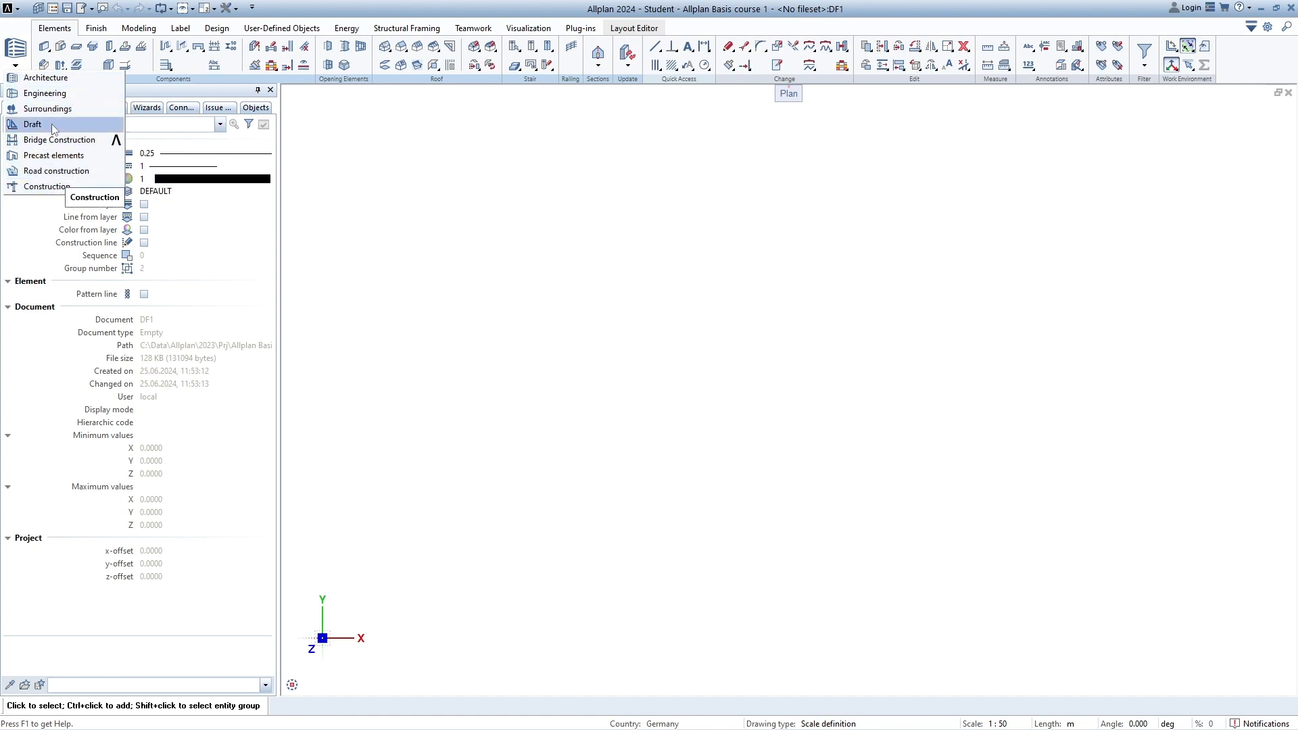
click(61, 97)
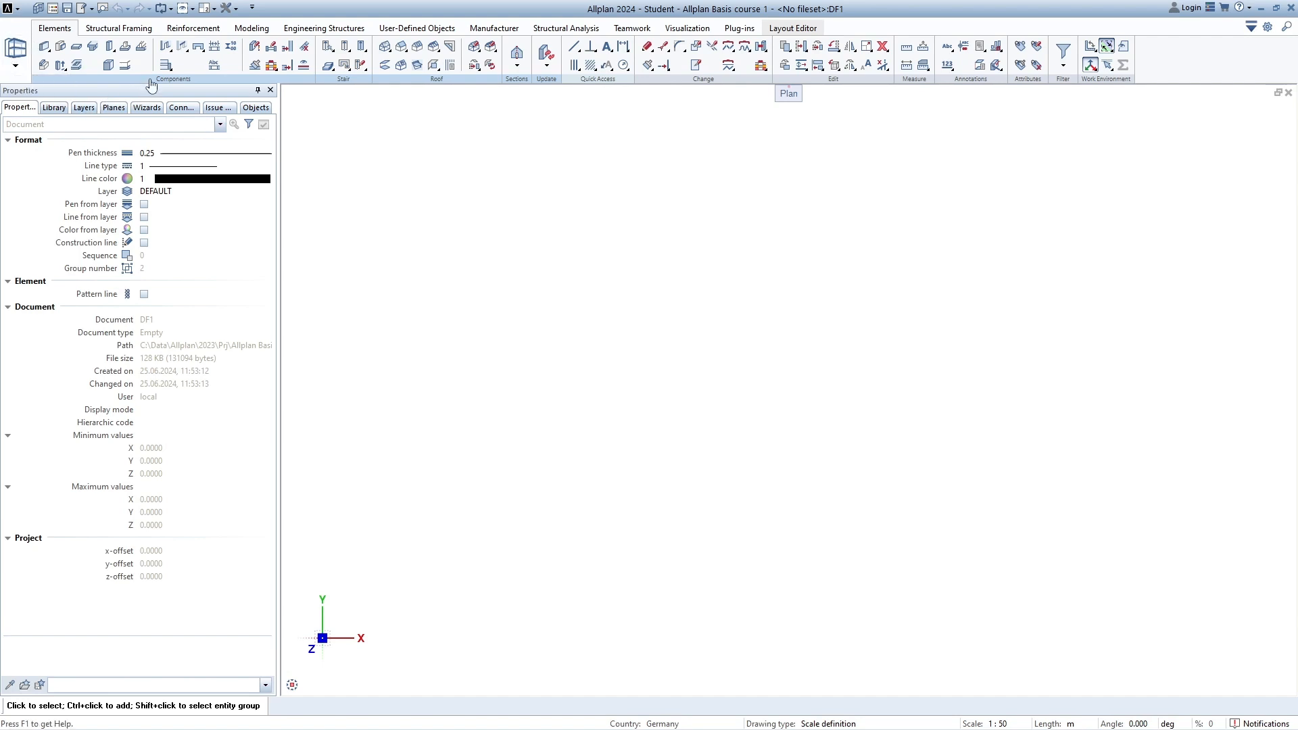
click(19, 54)
click(37, 82)
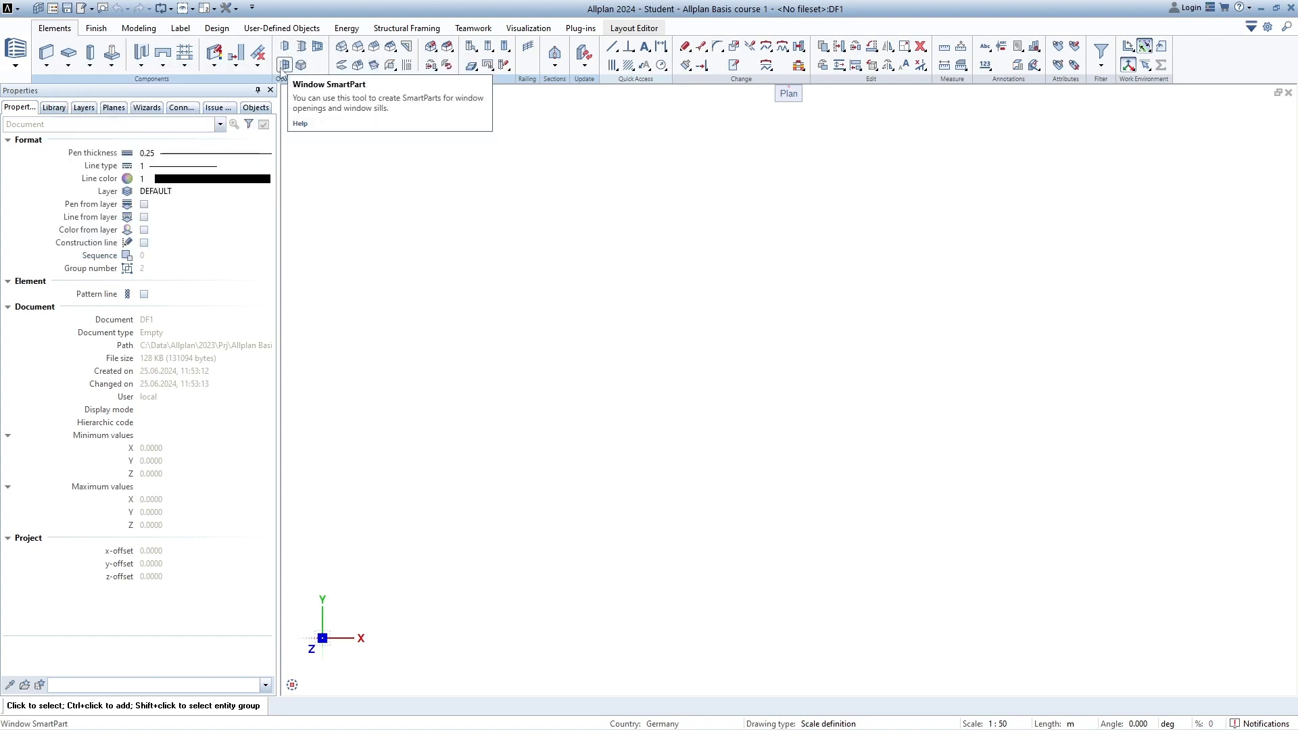
- Reduce the Opening Elements, Roof and Stair tool groups to their compact form, also toggling the Components group between expanded and compact
click(162, 81)
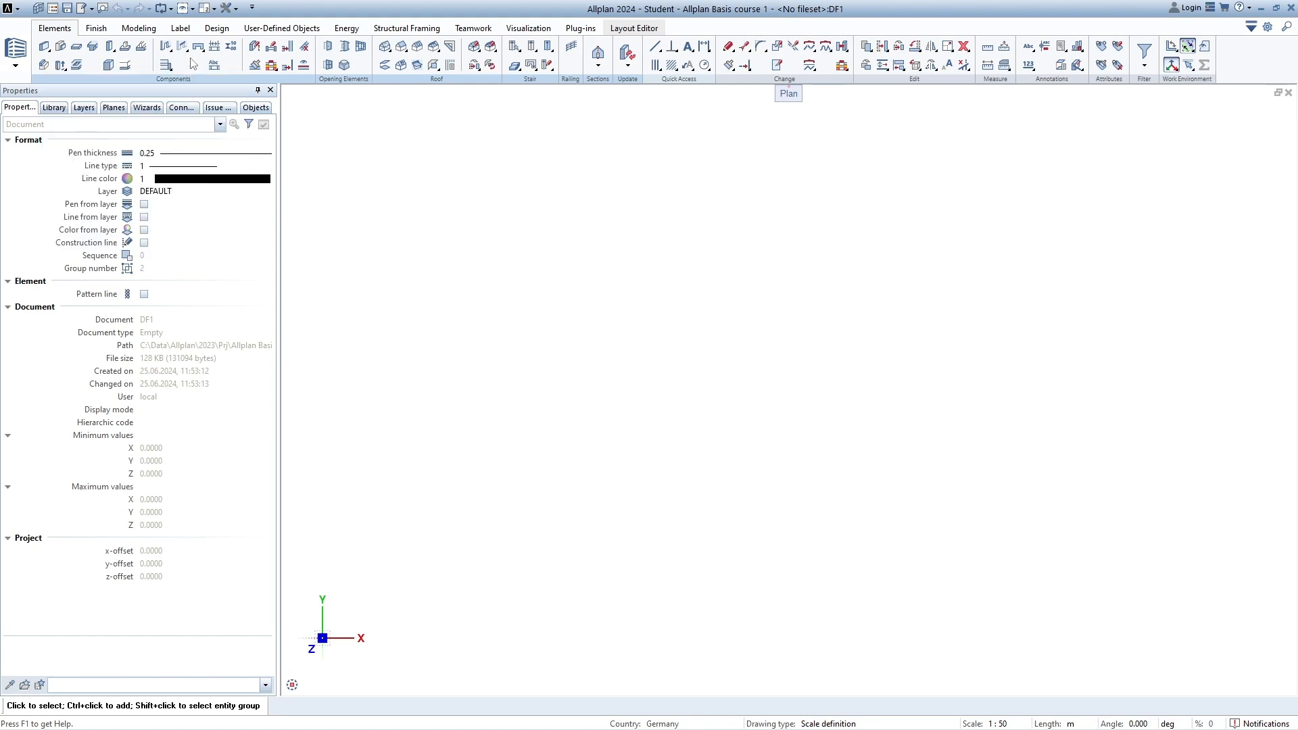
click(344, 83)
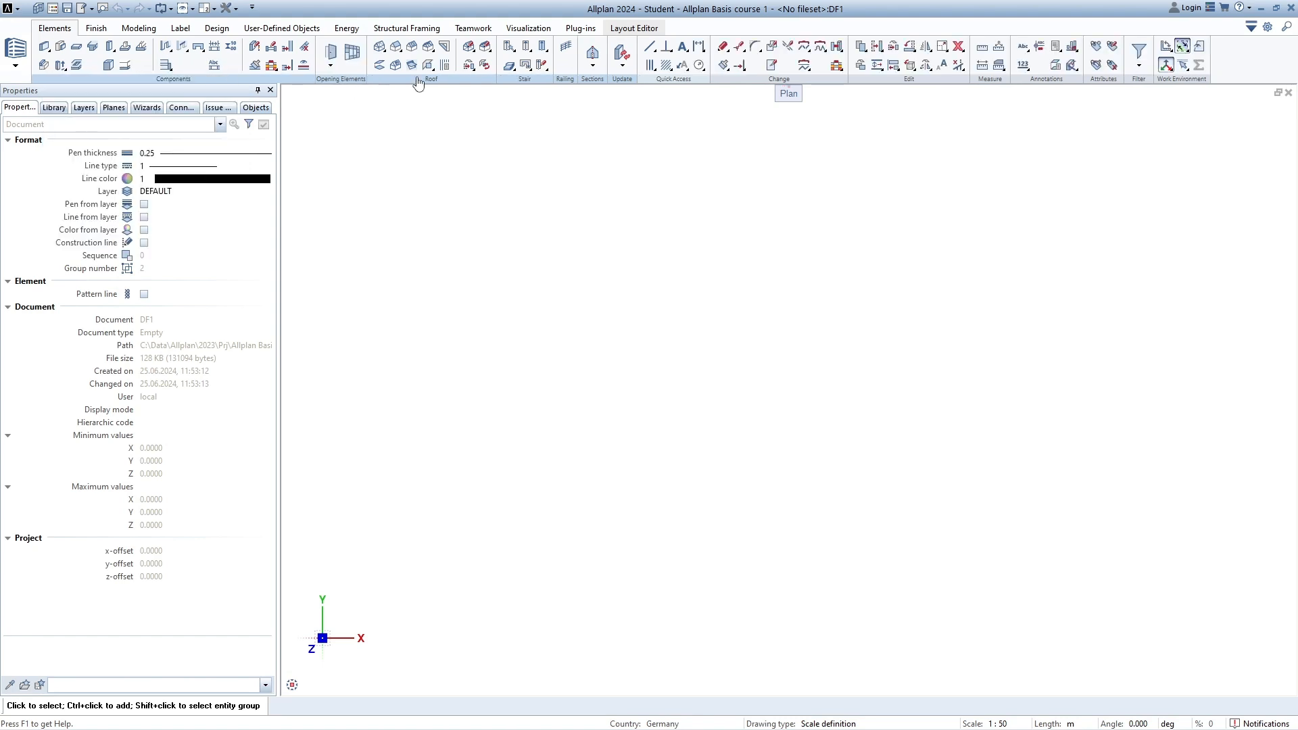
click(419, 81)
click(497, 81)
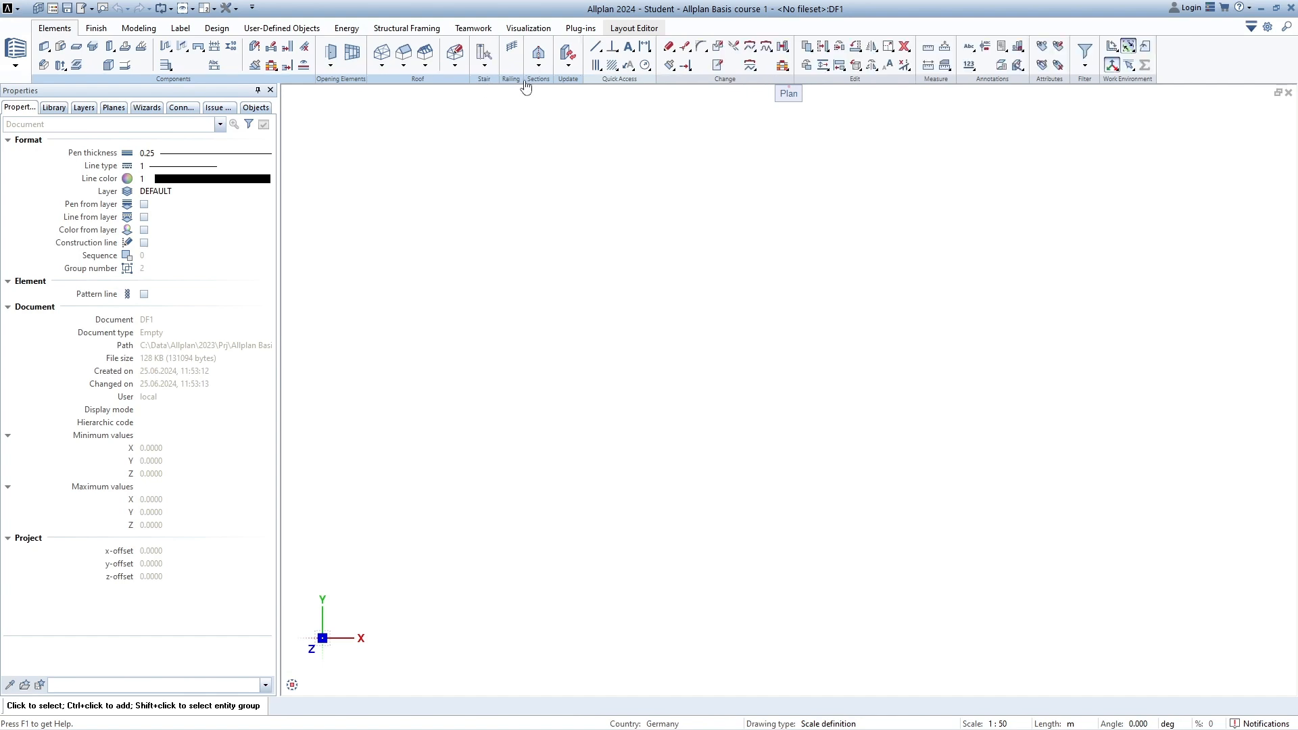
click(545, 83)
click(545, 84)
click(177, 80)
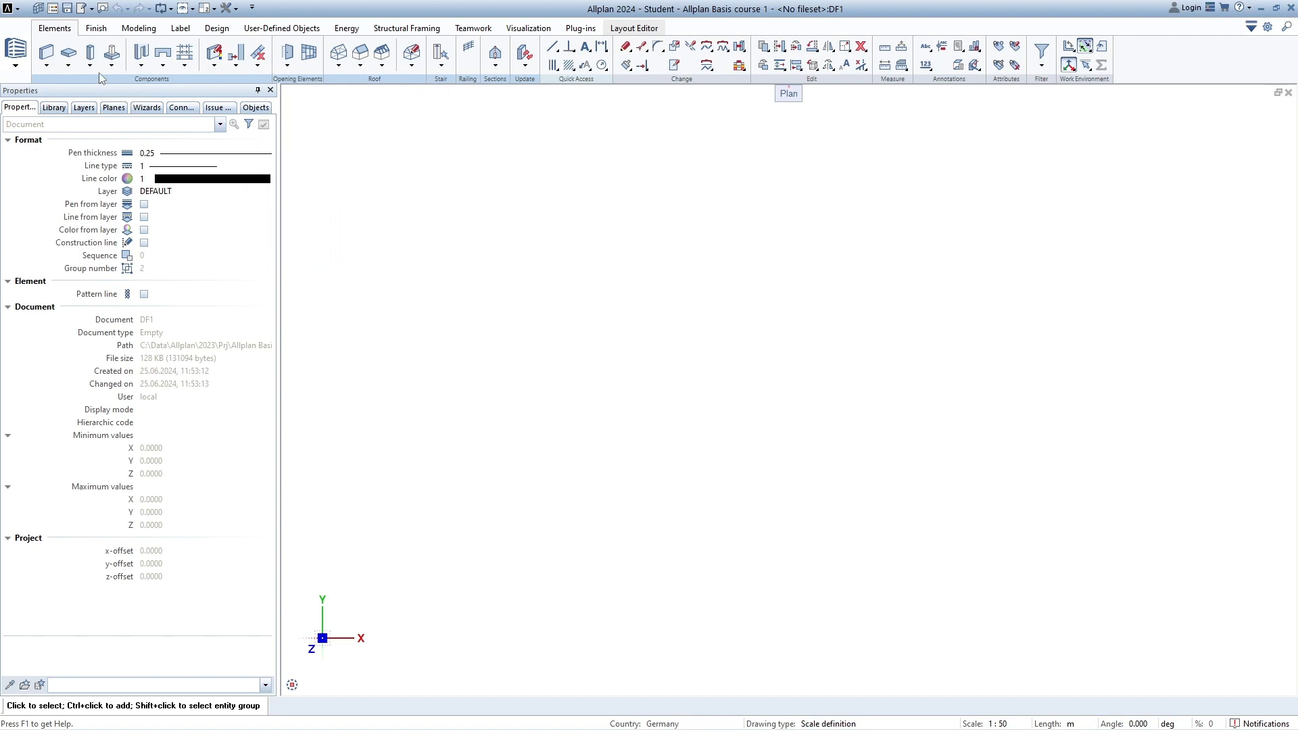
- Examine the variants offered under the Wall tool in the Components group
click(49, 66)
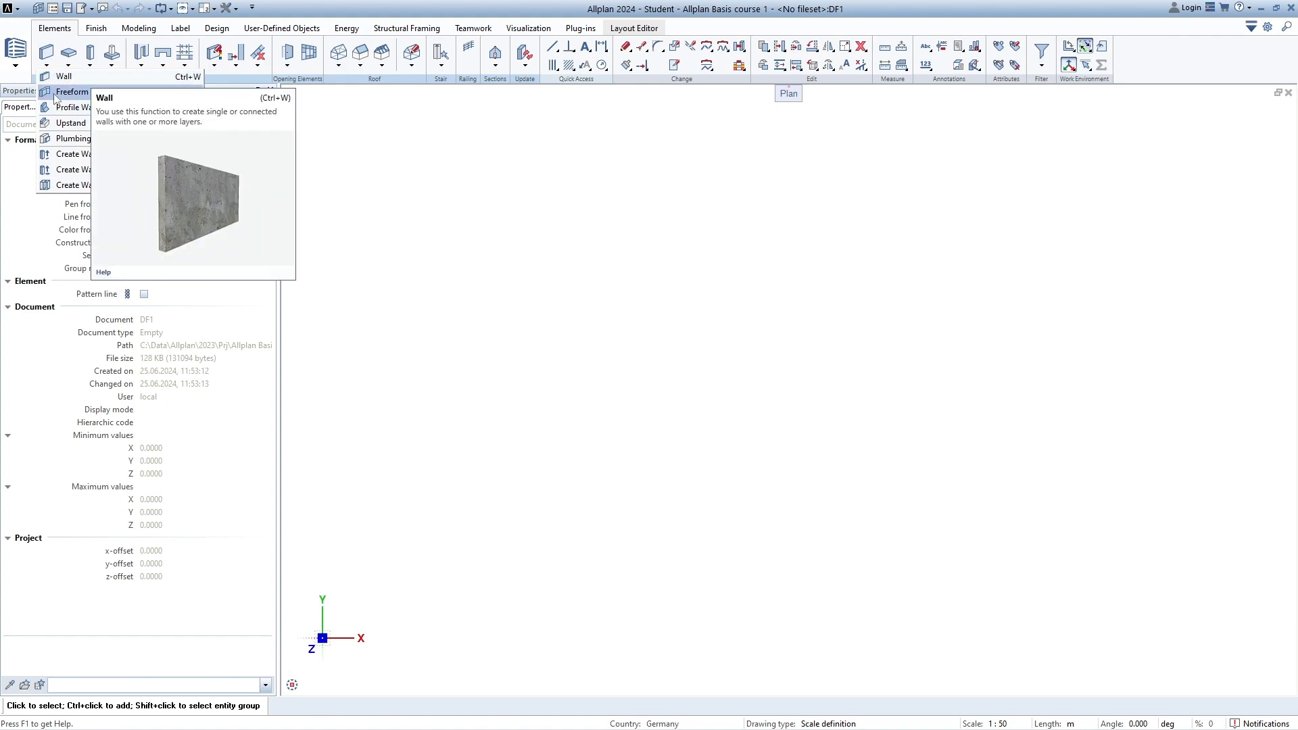
click(12, 91)
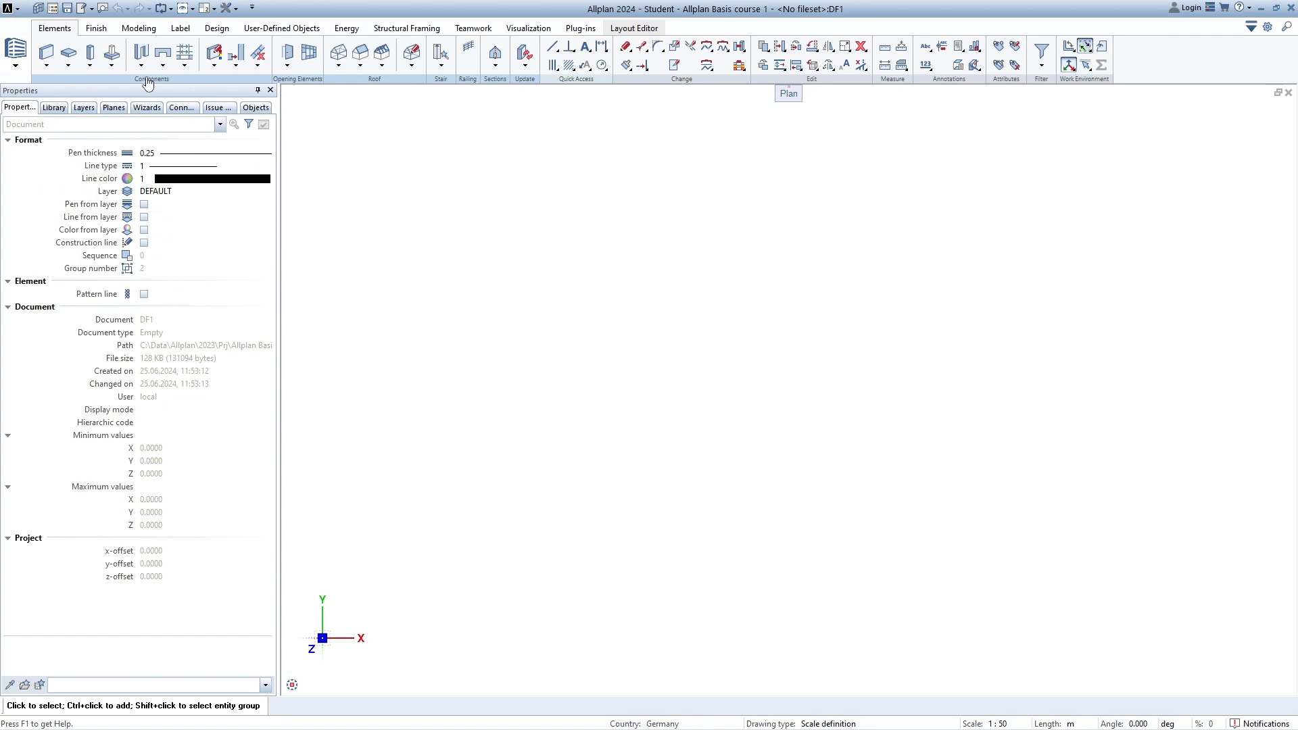
click(45, 53)
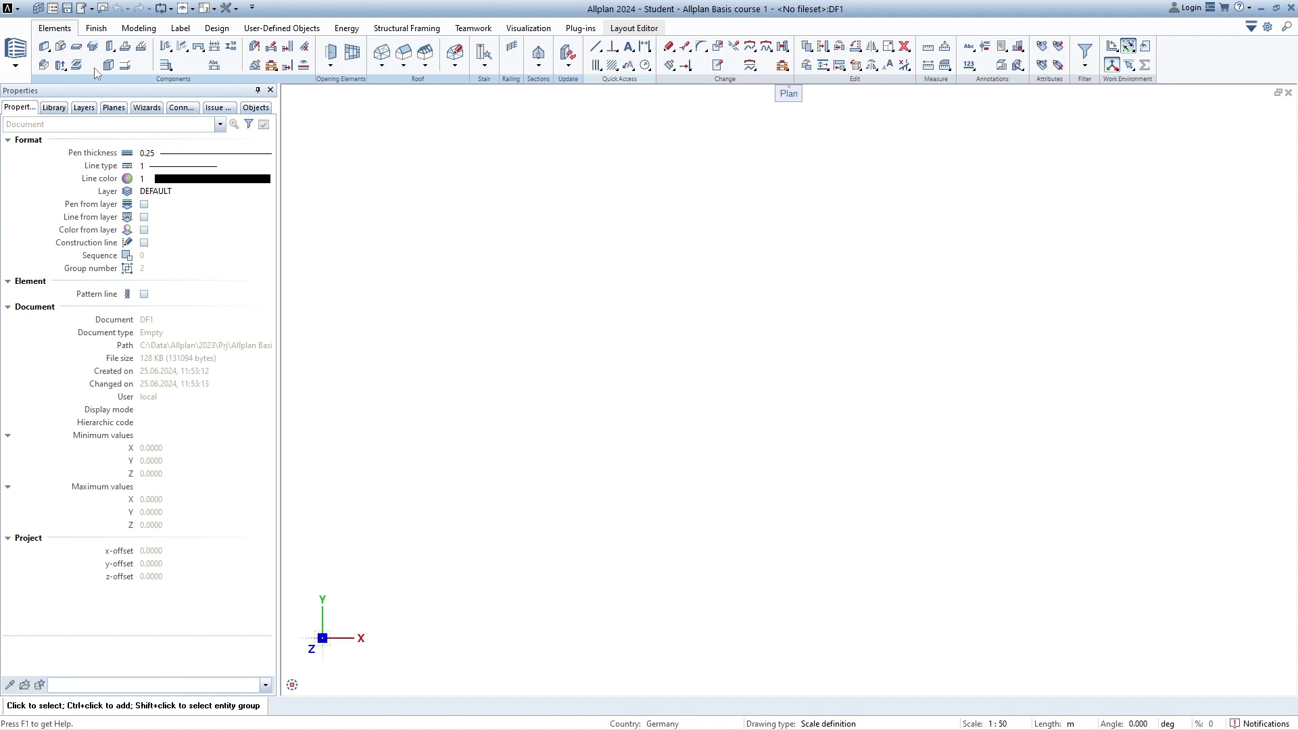
- Toggle the Components group to its expanded form and reduce the Change group to its compact form
double_click(179, 80)
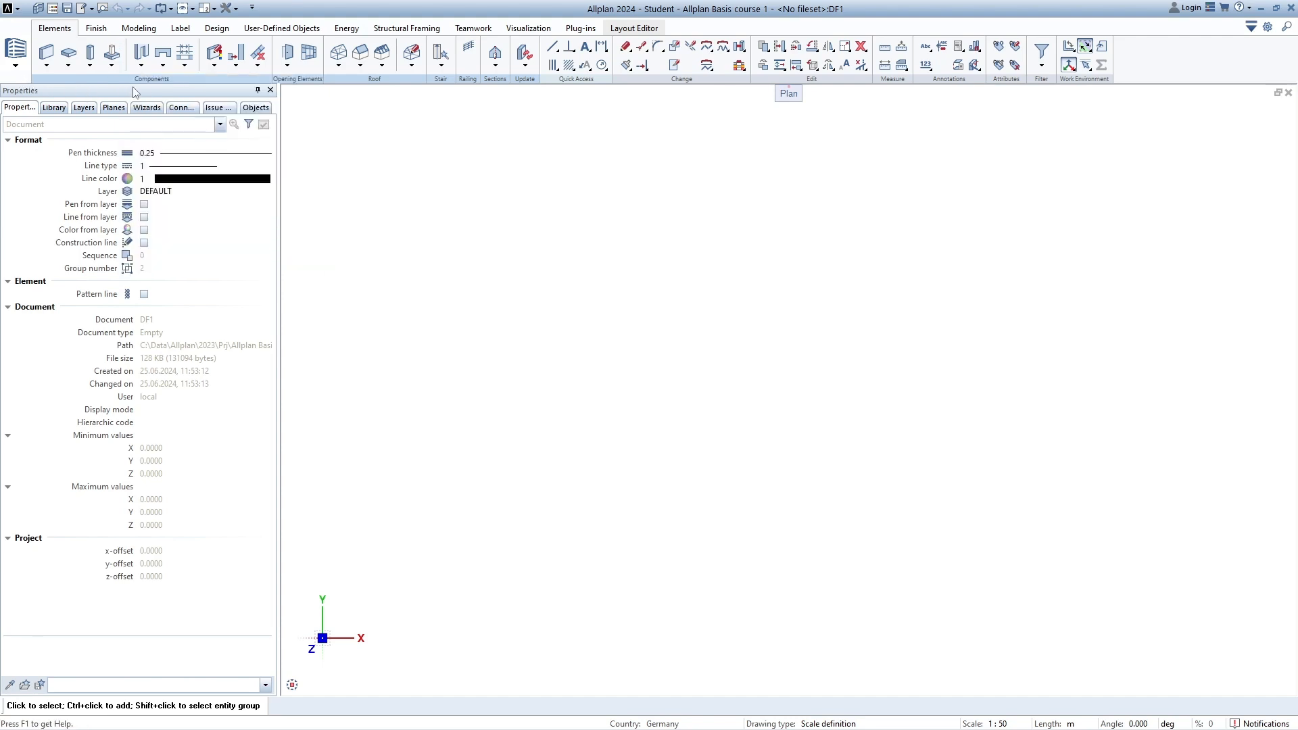
double_click(156, 79)
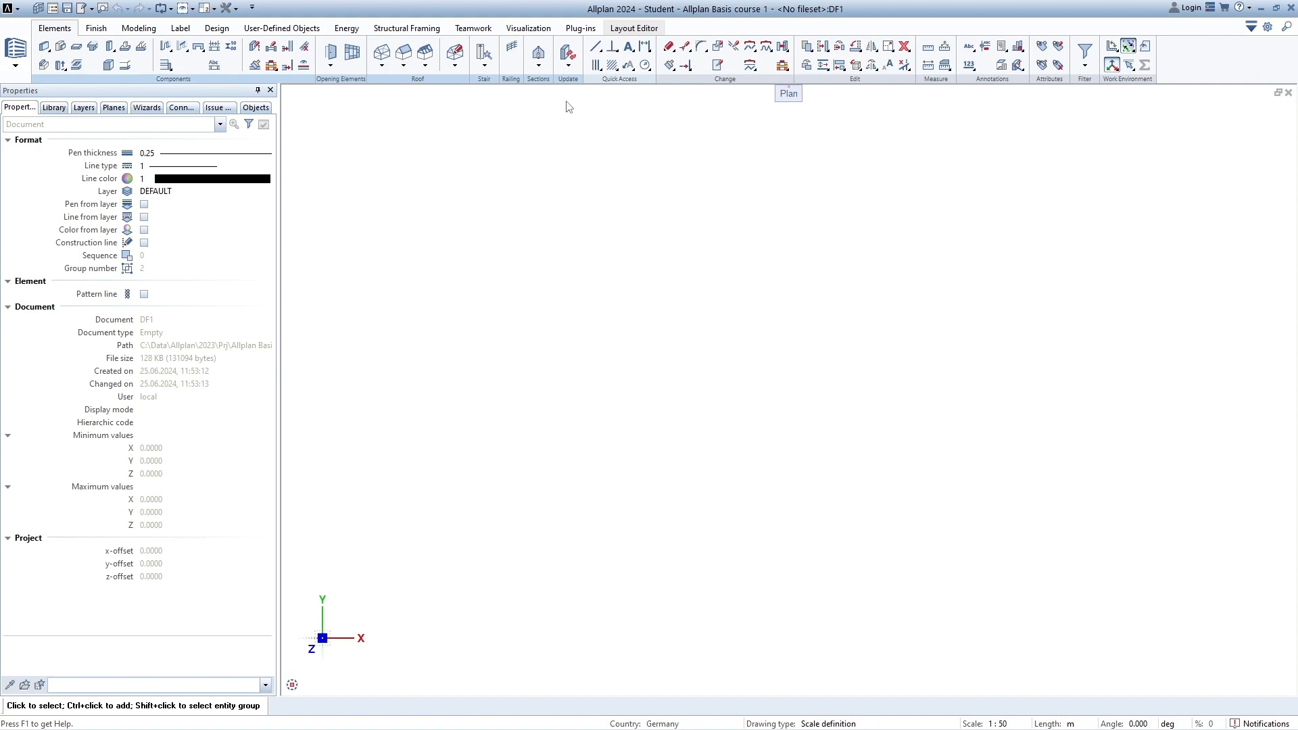
click(722, 82)
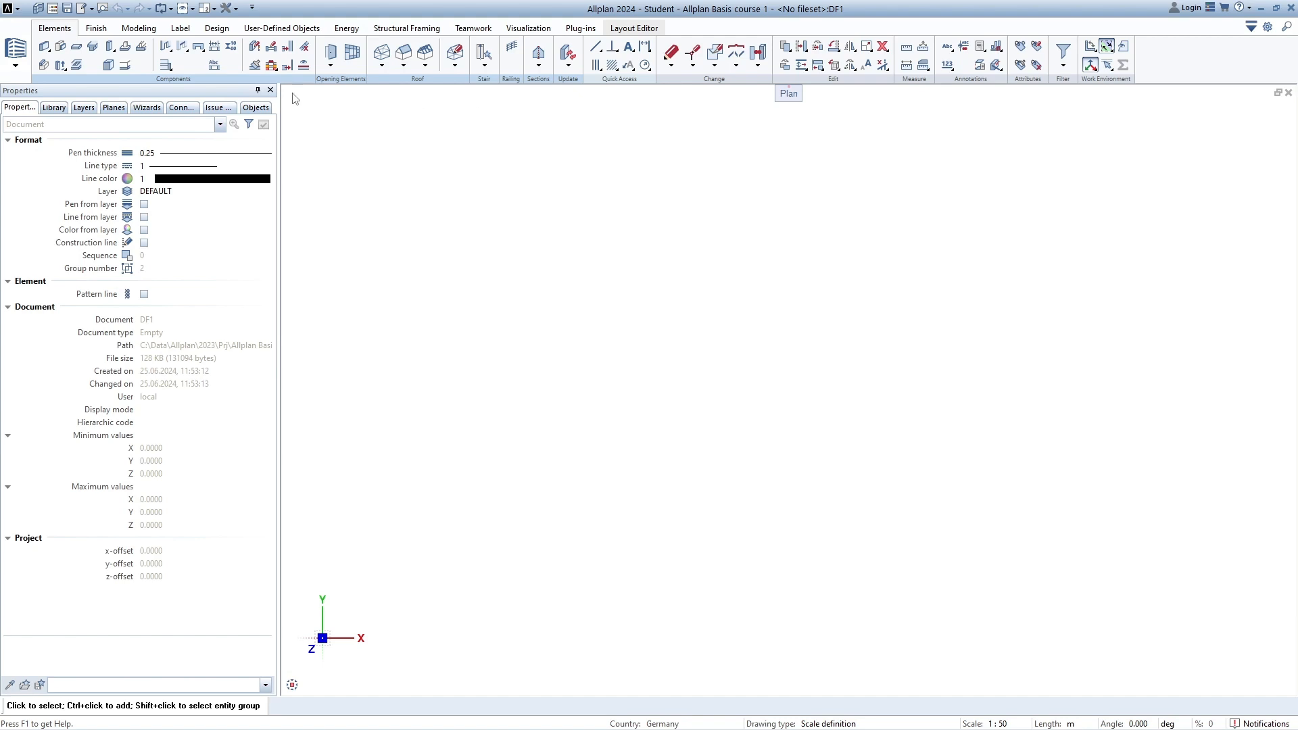
- Switch the role to Engineering to compare its tools, and return to the Architecture role
click(13, 66)
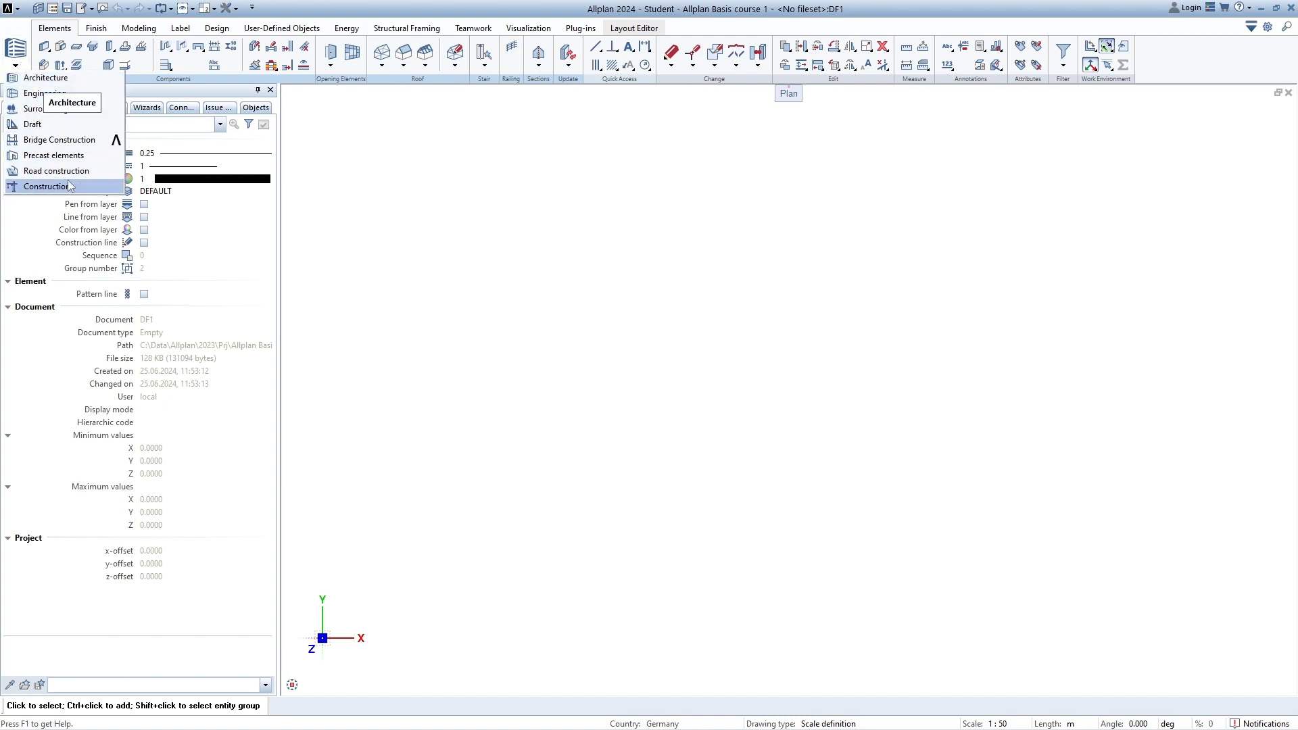
click(42, 93)
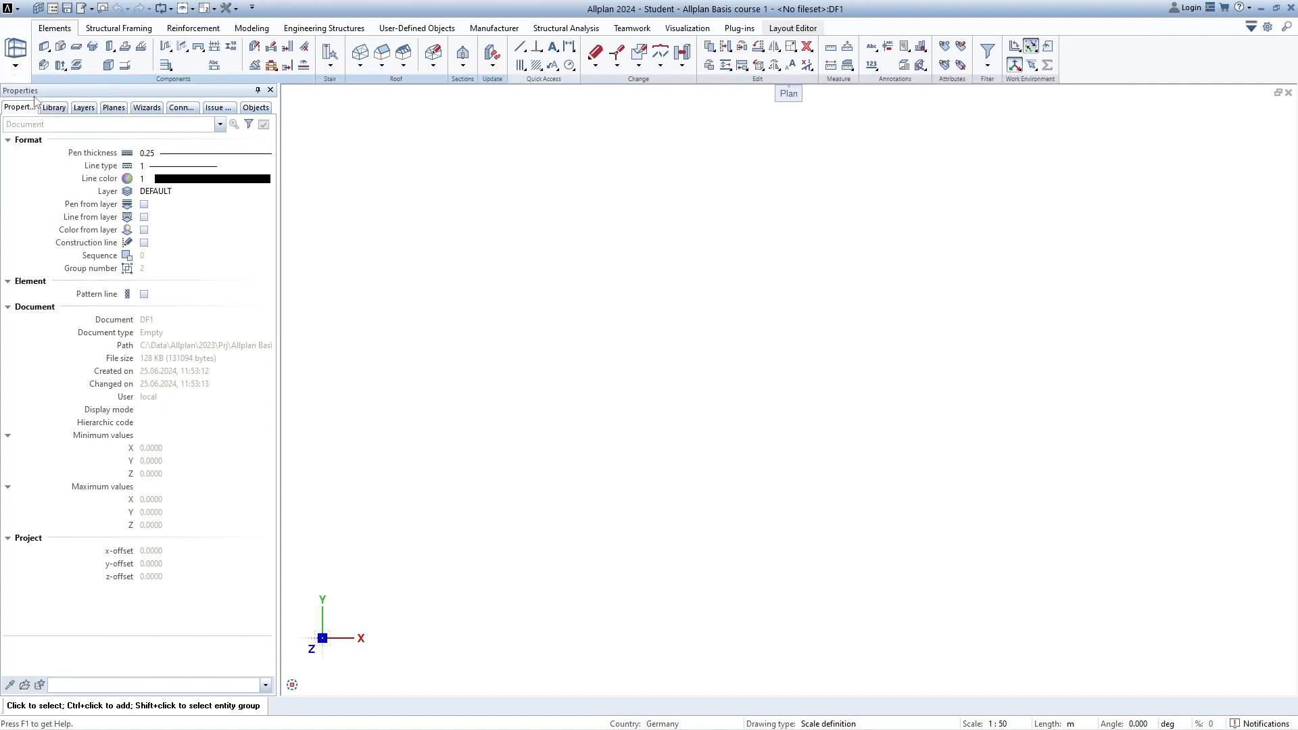
click(19, 56)
click(41, 77)
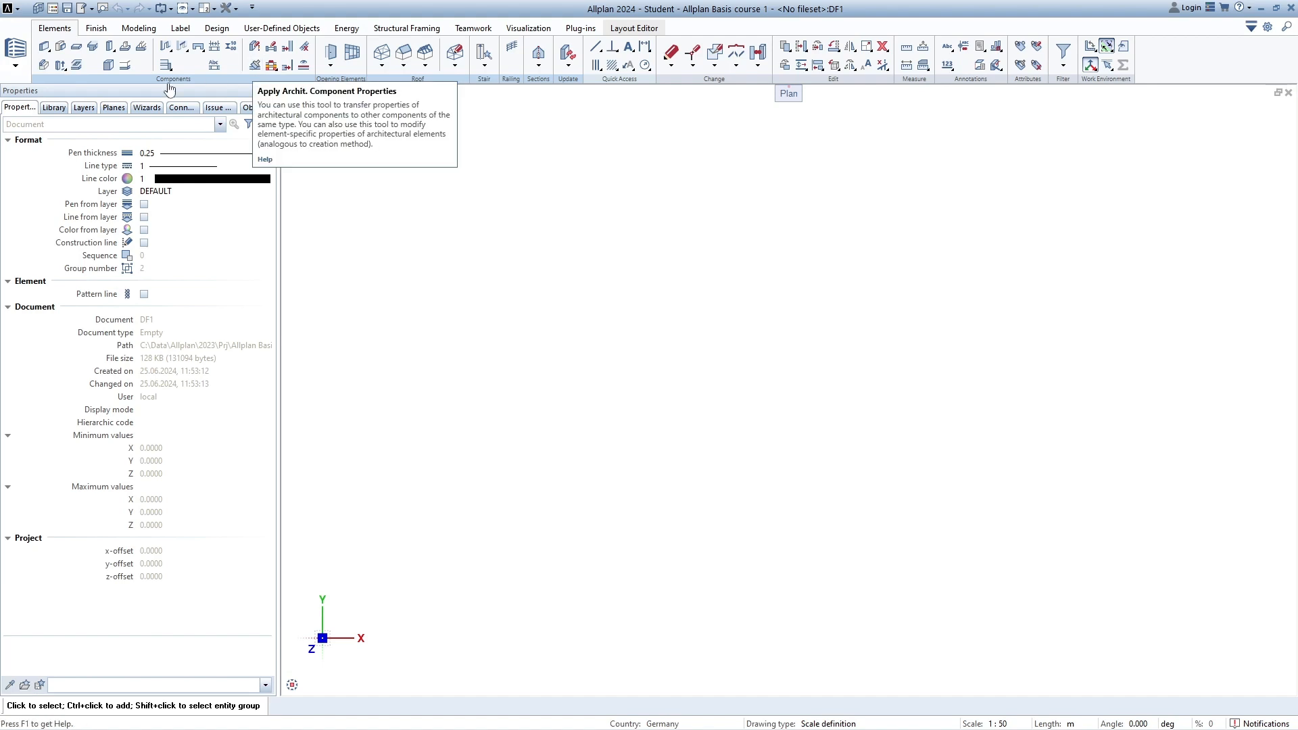
- Switch to the Draft role and look through its Modeling, Label, User-Defined Objects and Design tools
click(15, 49)
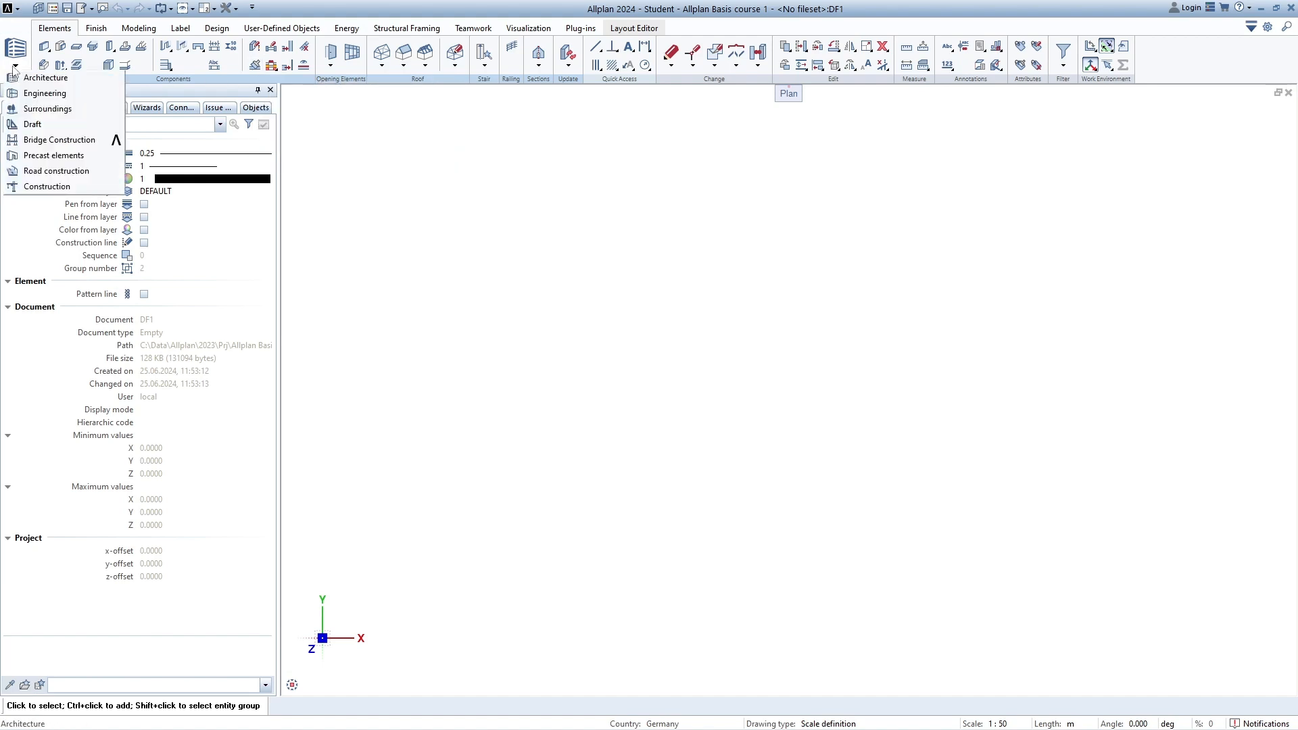
click(38, 128)
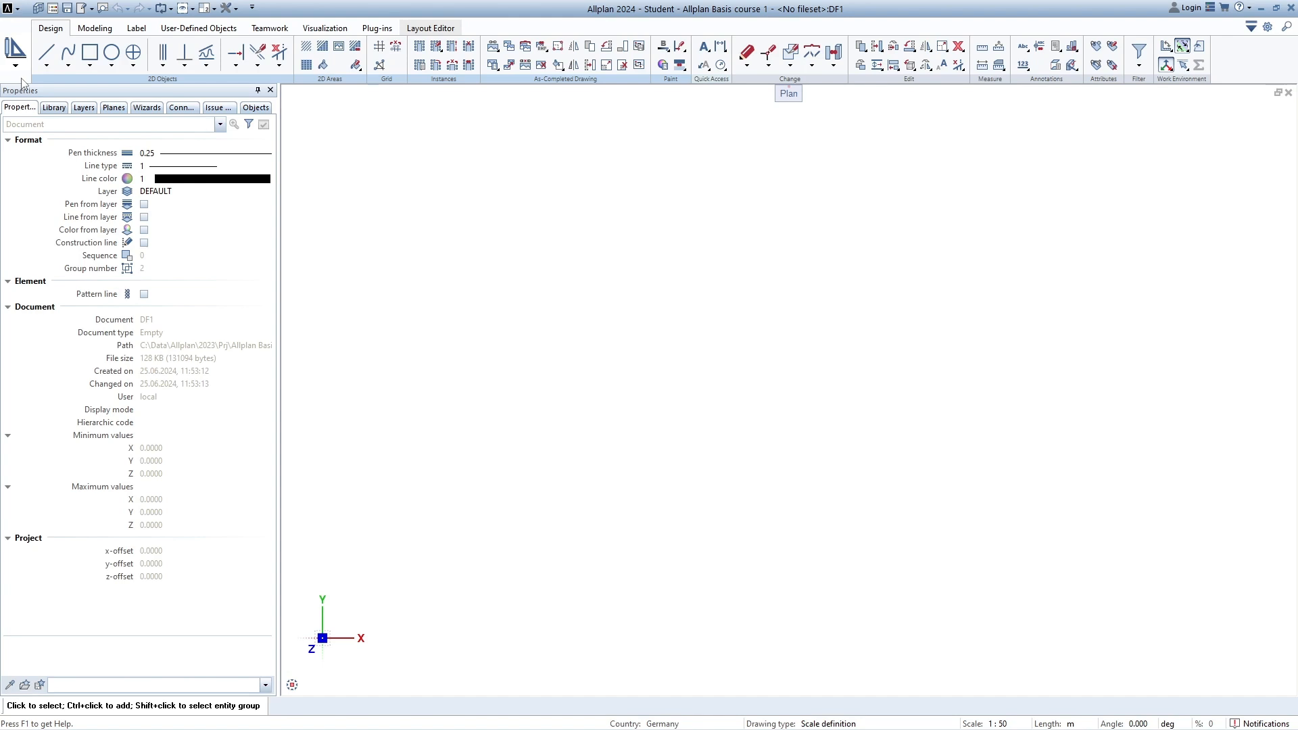
click(88, 31)
click(137, 31)
click(182, 29)
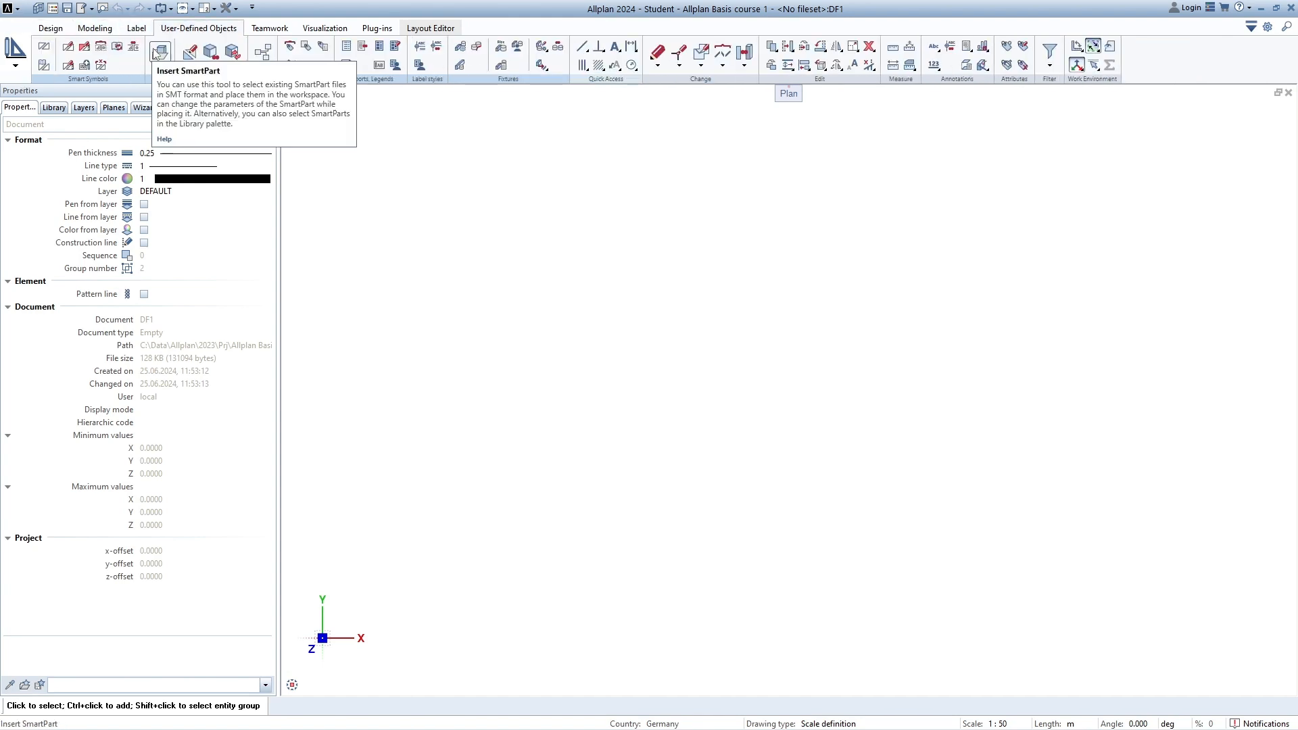
click(94, 29)
click(50, 28)
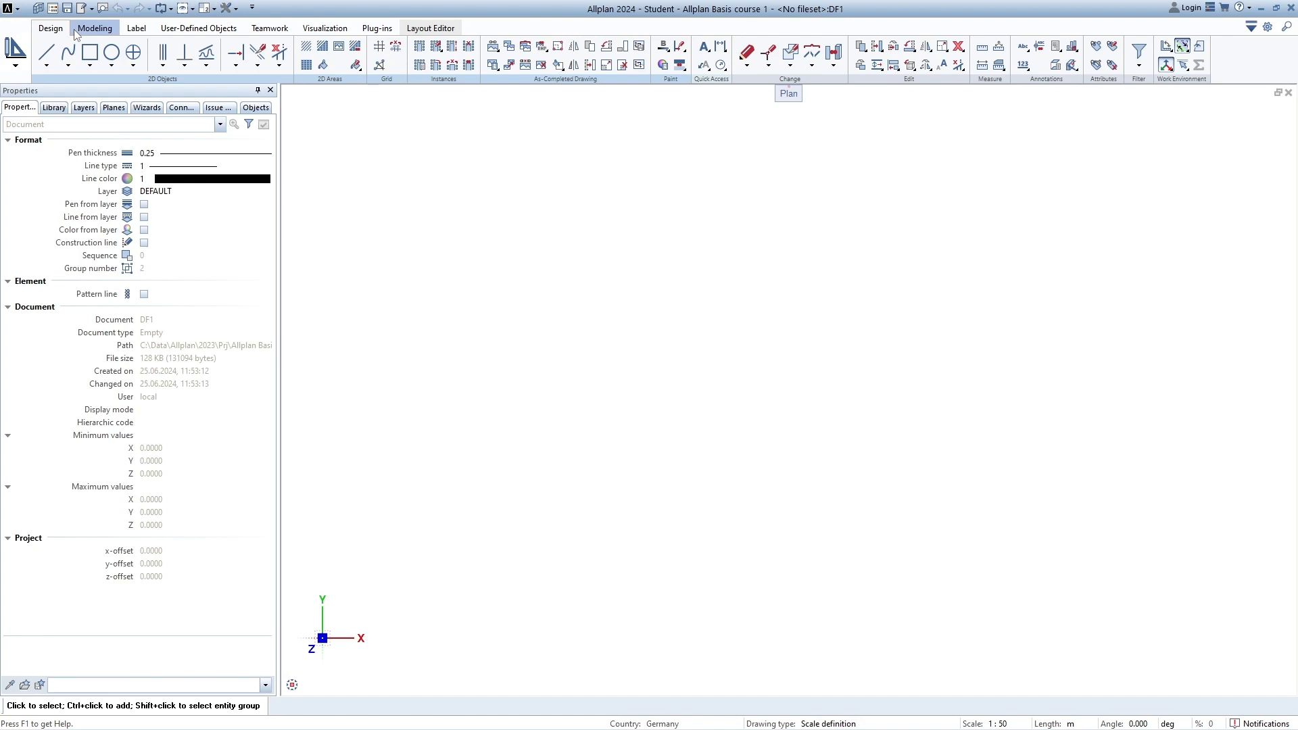
- Return to the Architecture role and look through its other task tools, including Design, ending on Elements
click(16, 68)
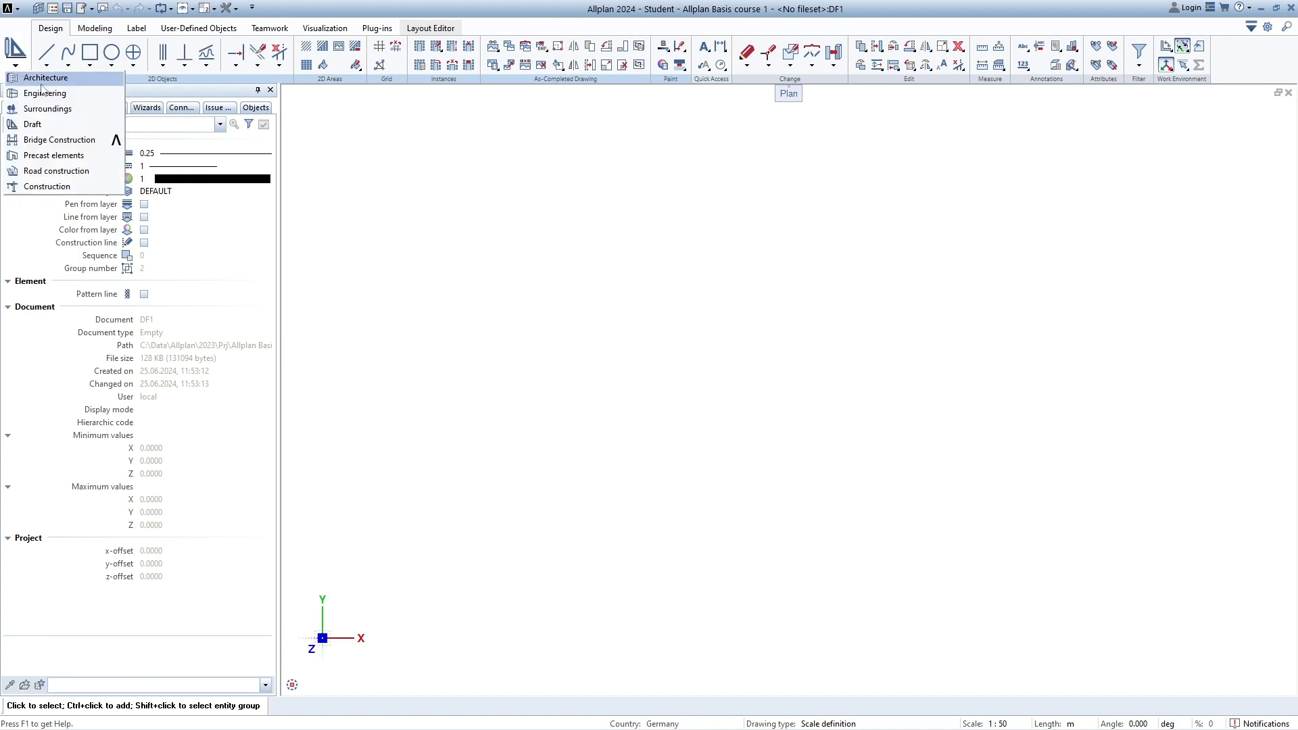
click(33, 76)
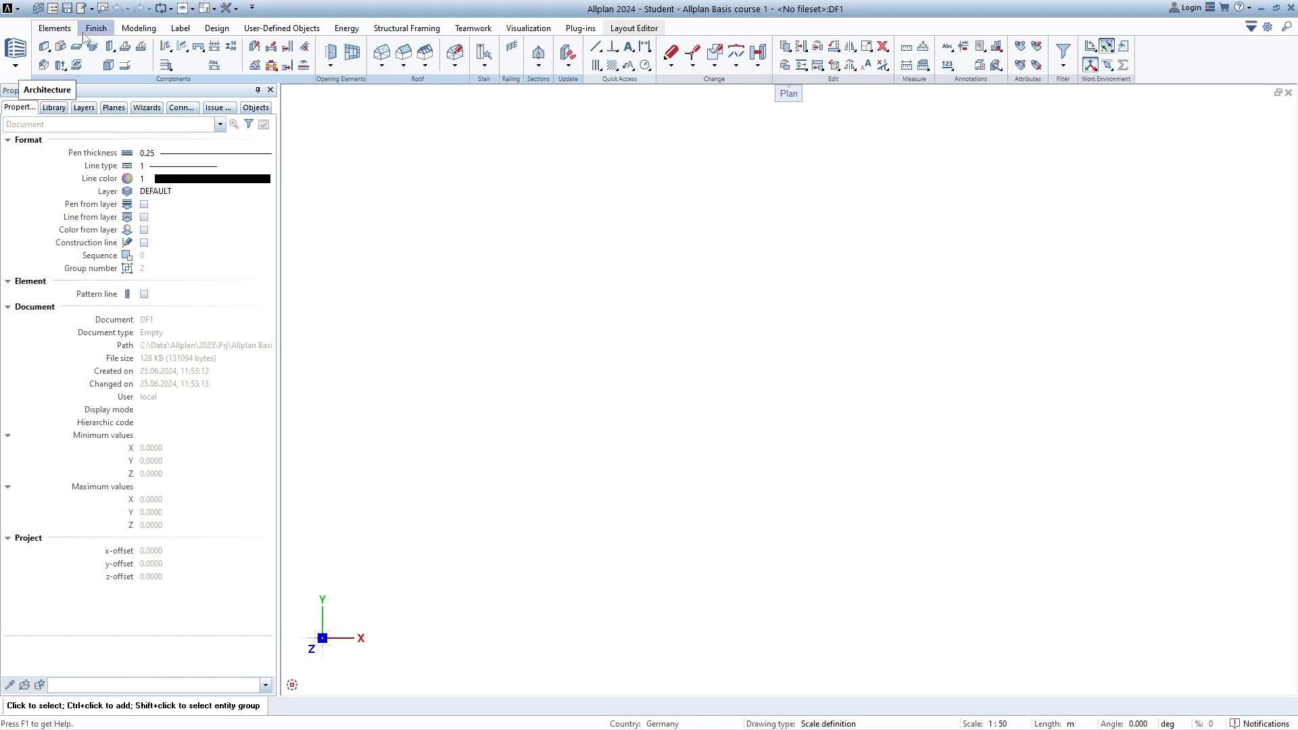
click(139, 27)
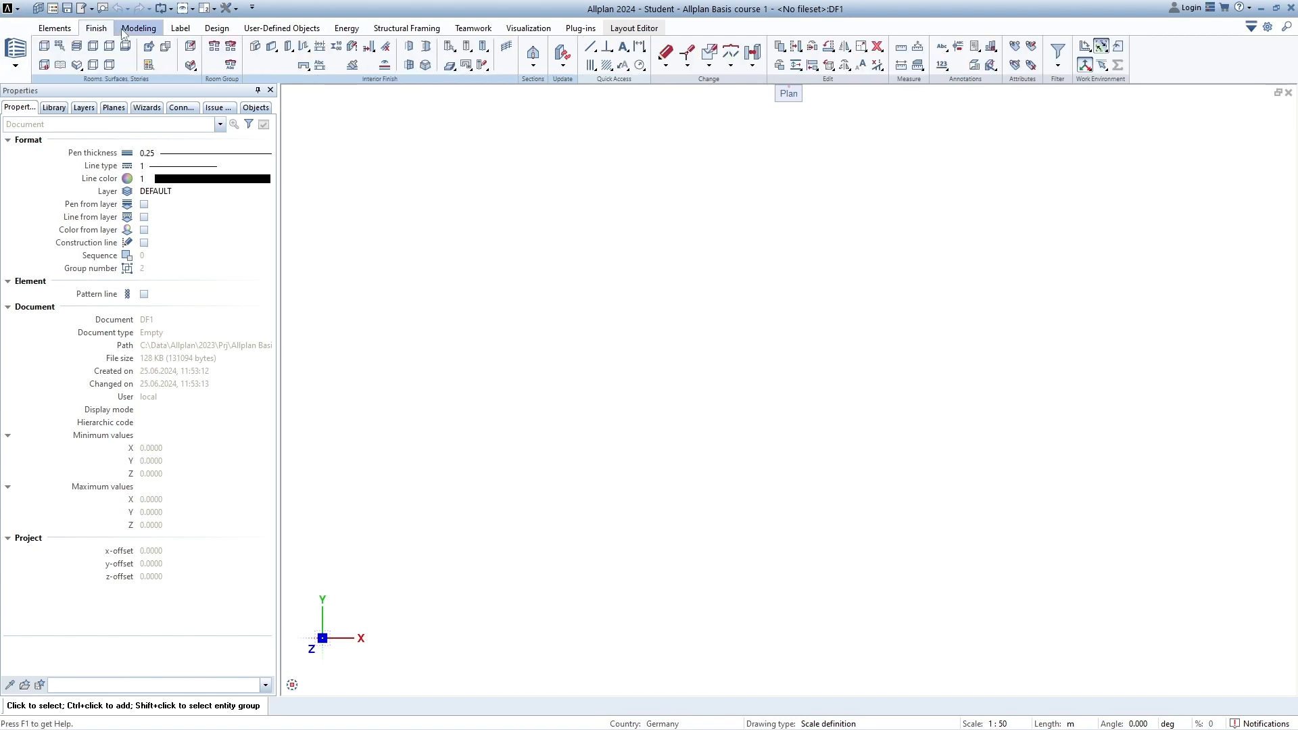
click(181, 28)
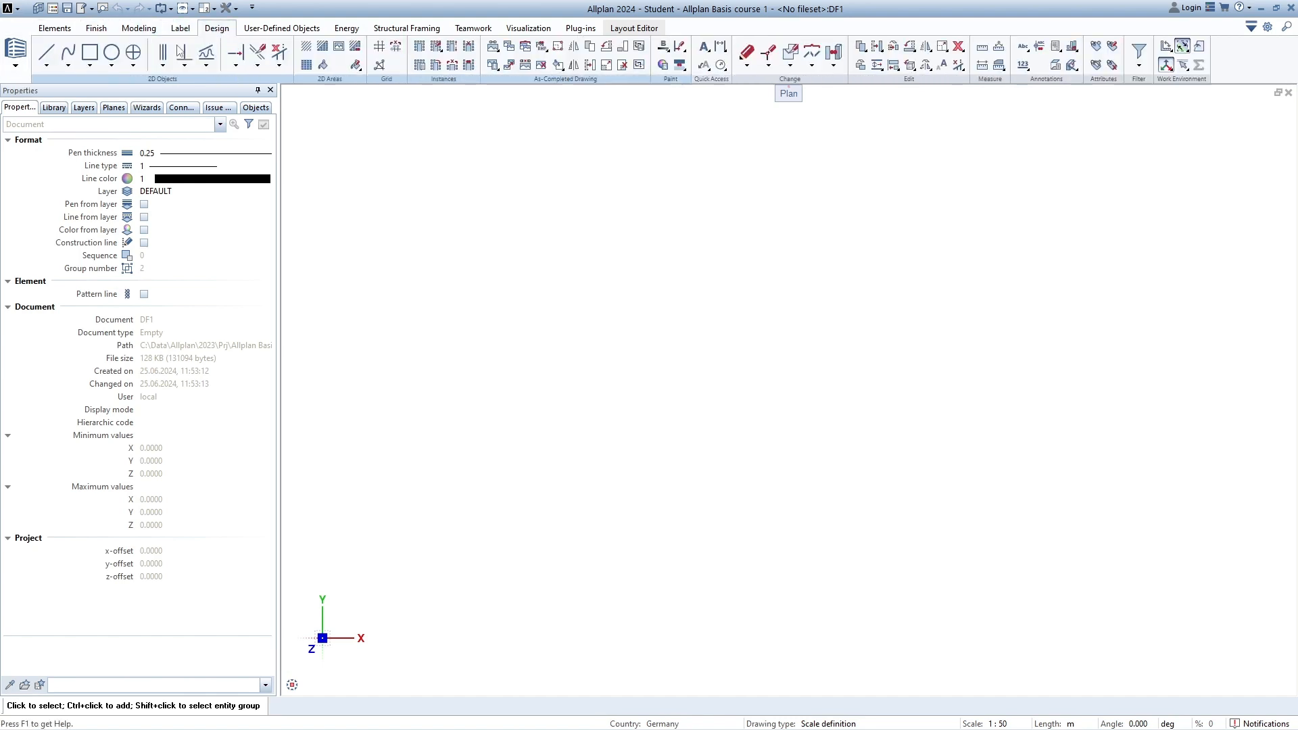
click(54, 27)
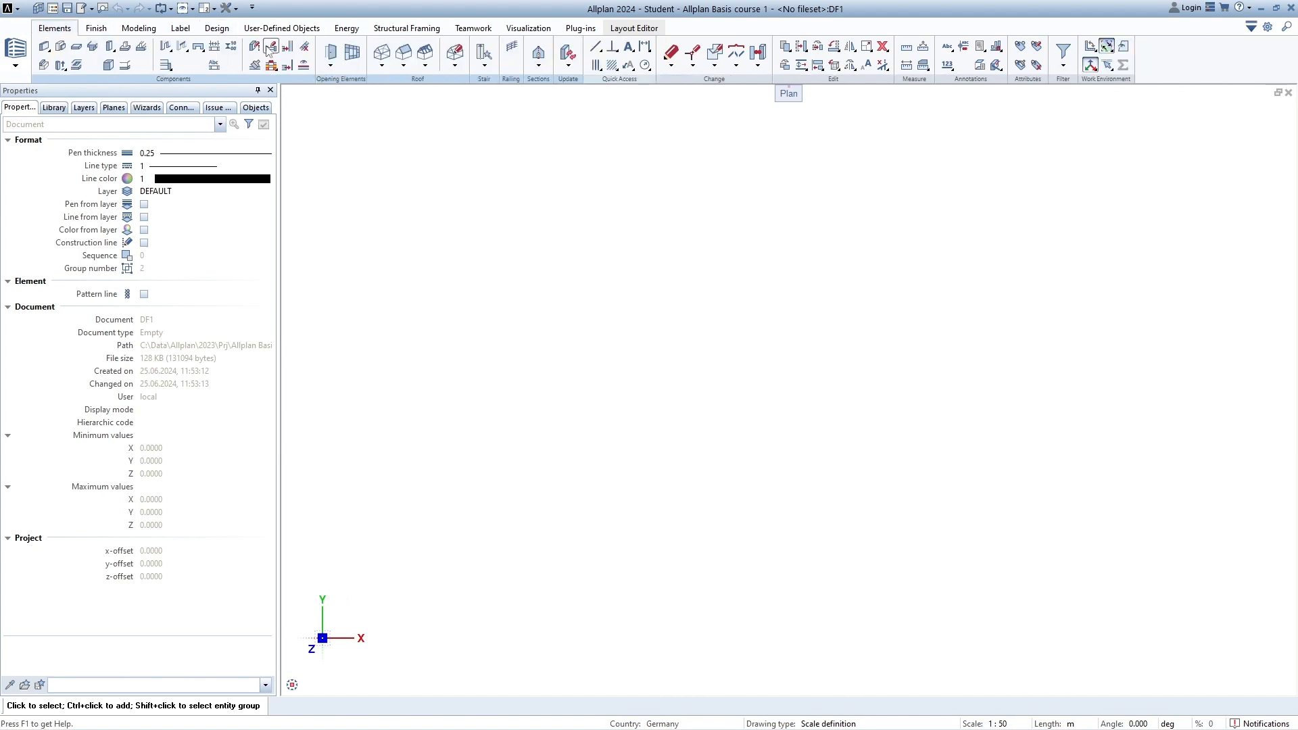
- Reduce the Components group to its compact form and switch the role to Draft
click(160, 81)
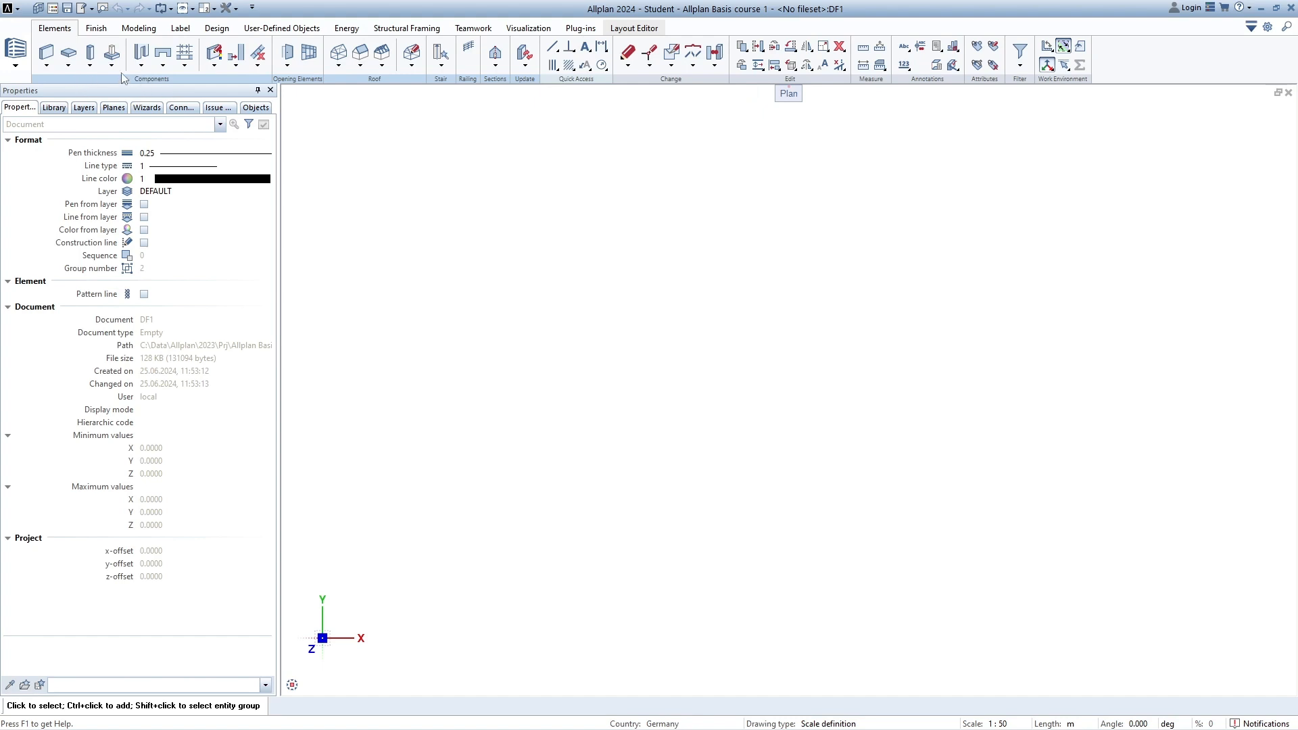
click(15, 54)
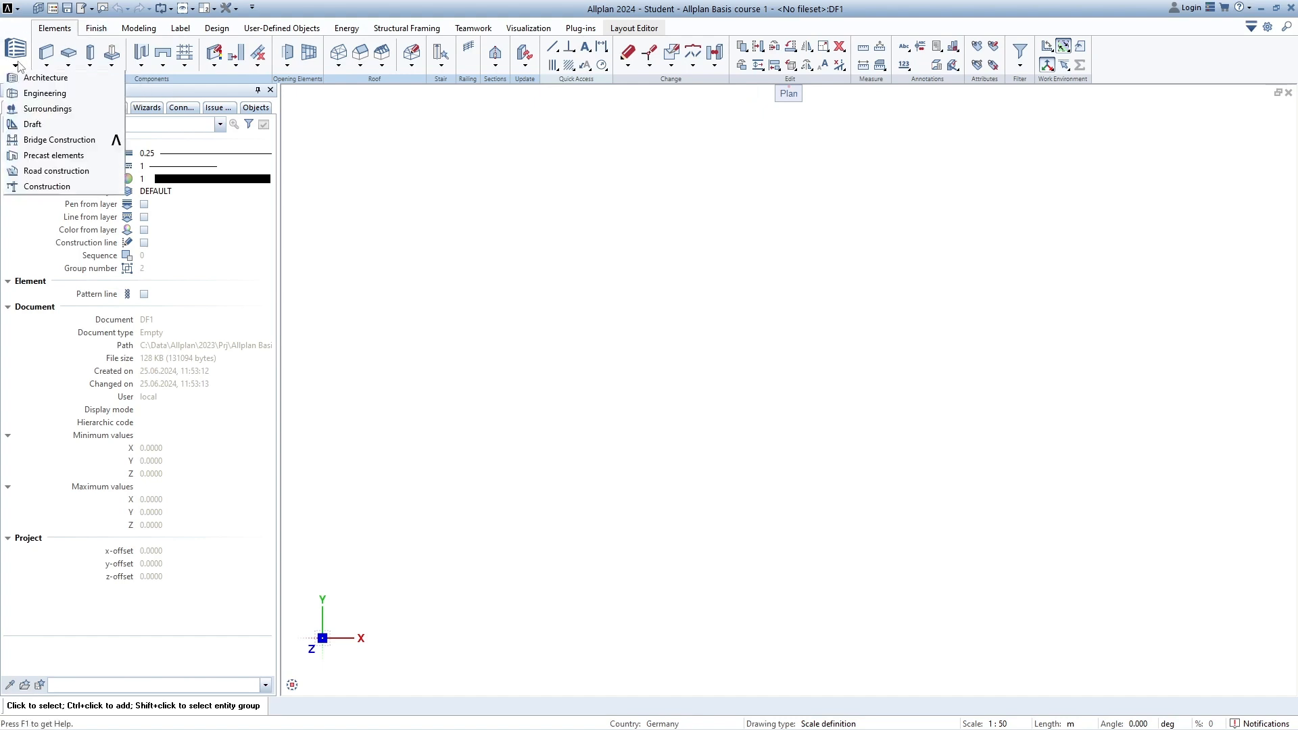
click(32, 124)
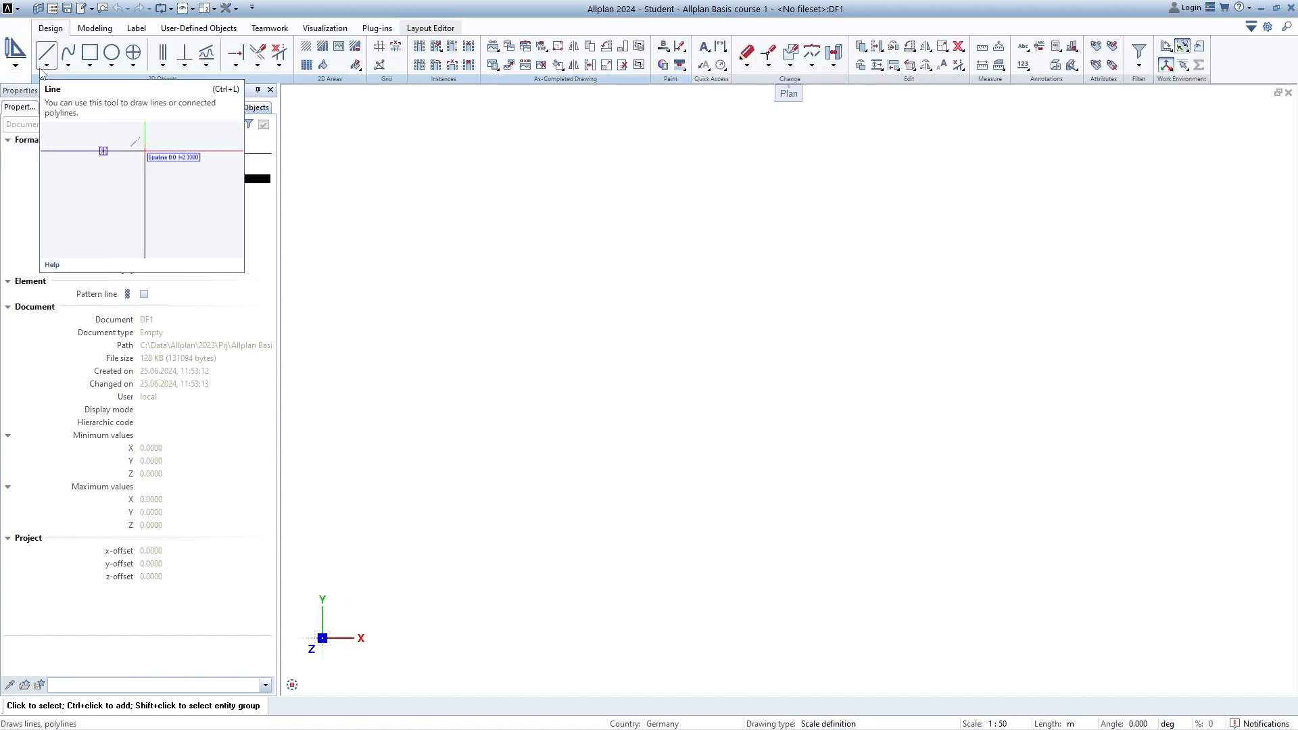
- Examine the Draft role's Modeling and Design tools along with the list of available roles
click(96, 30)
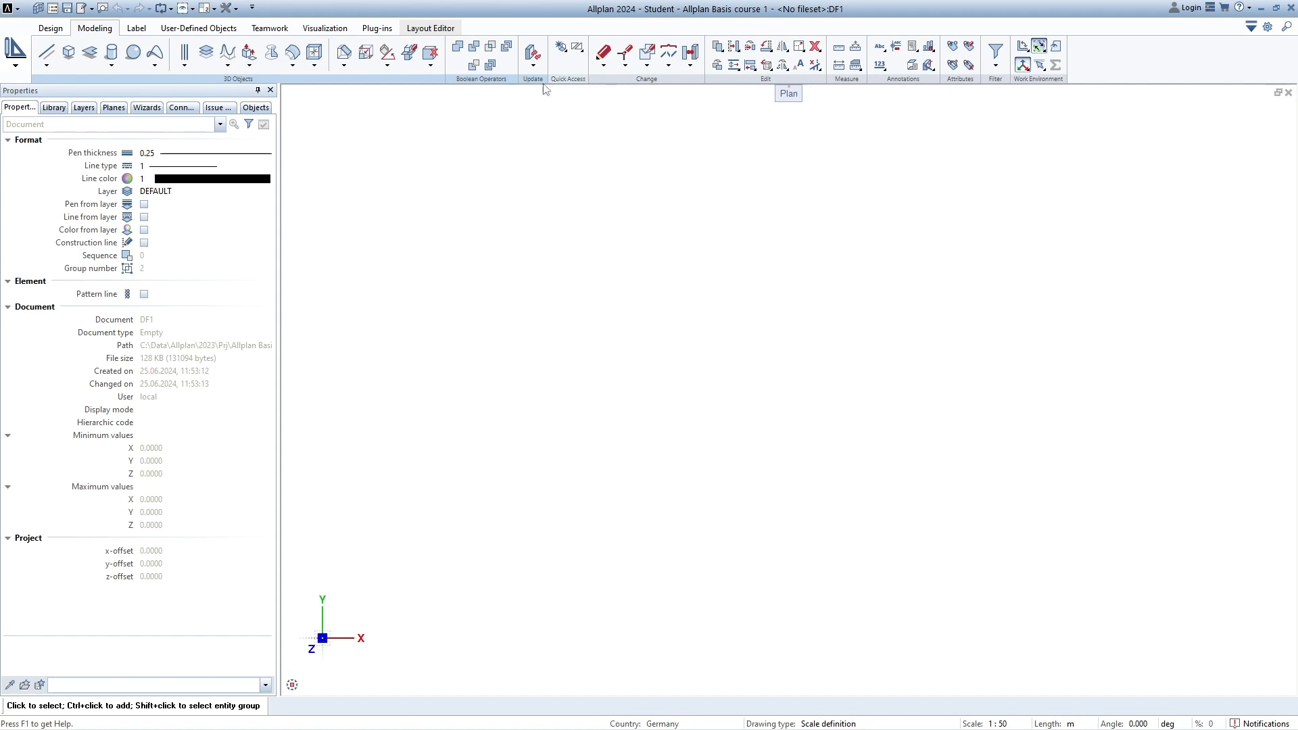
click(50, 30)
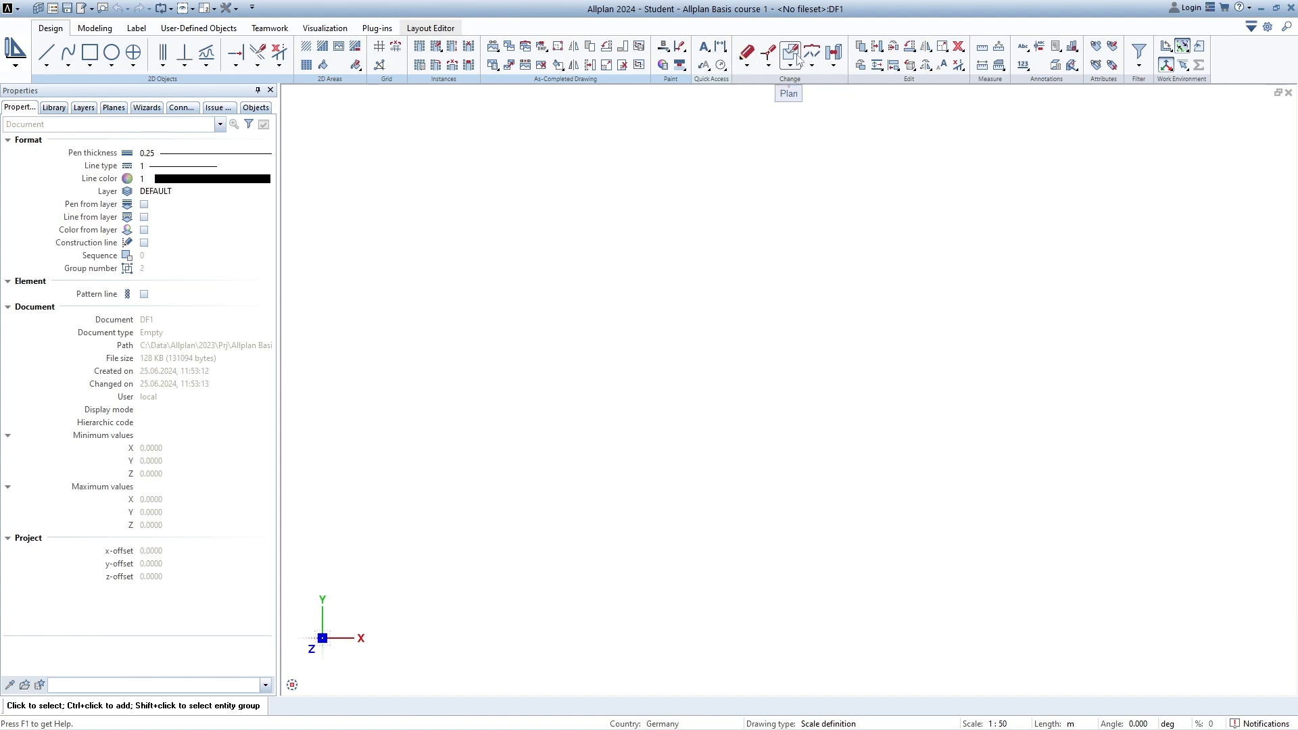
click(16, 64)
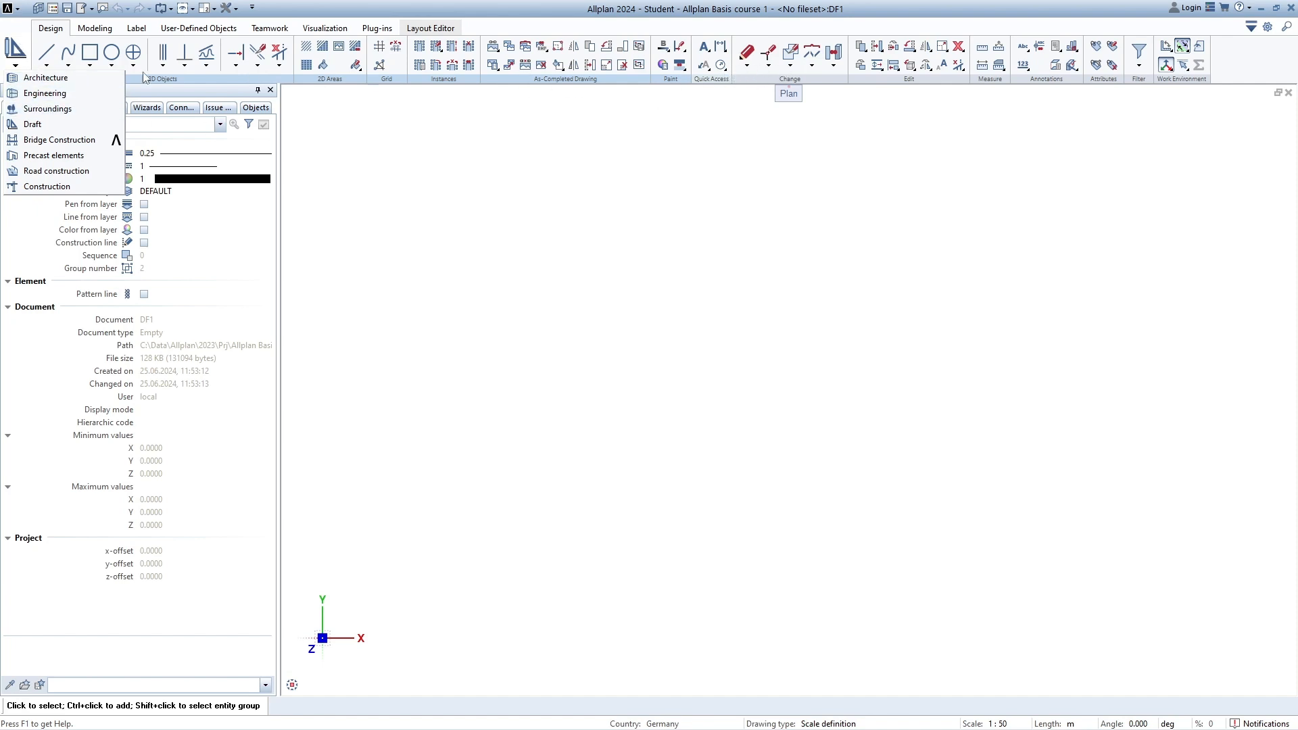
click(199, 80)
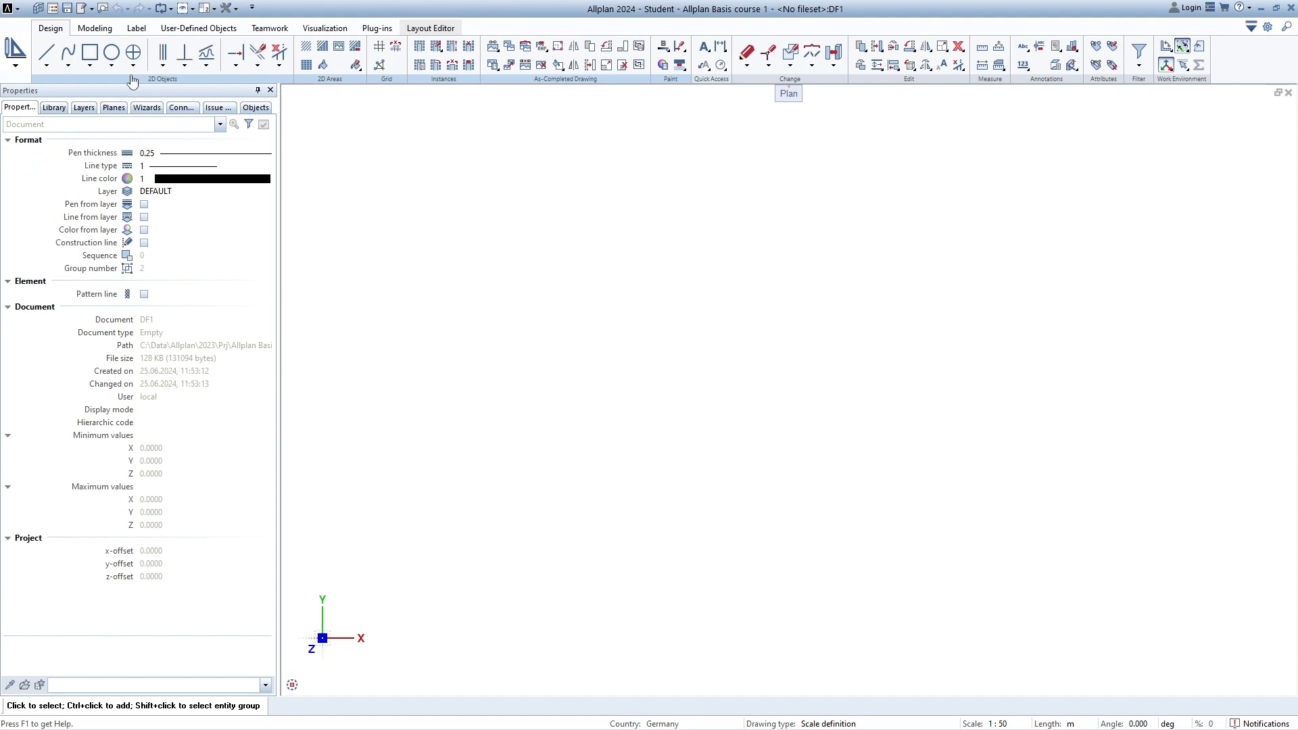
click(15, 65)
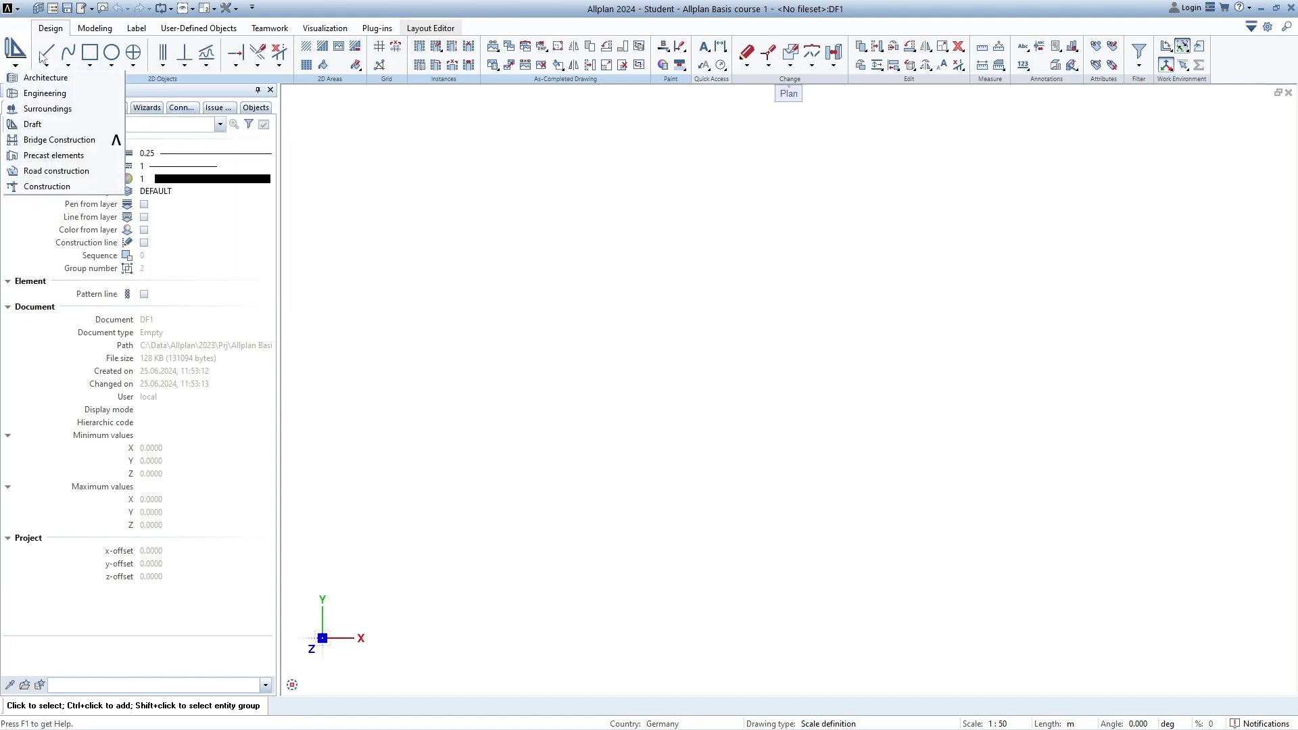
click(95, 29)
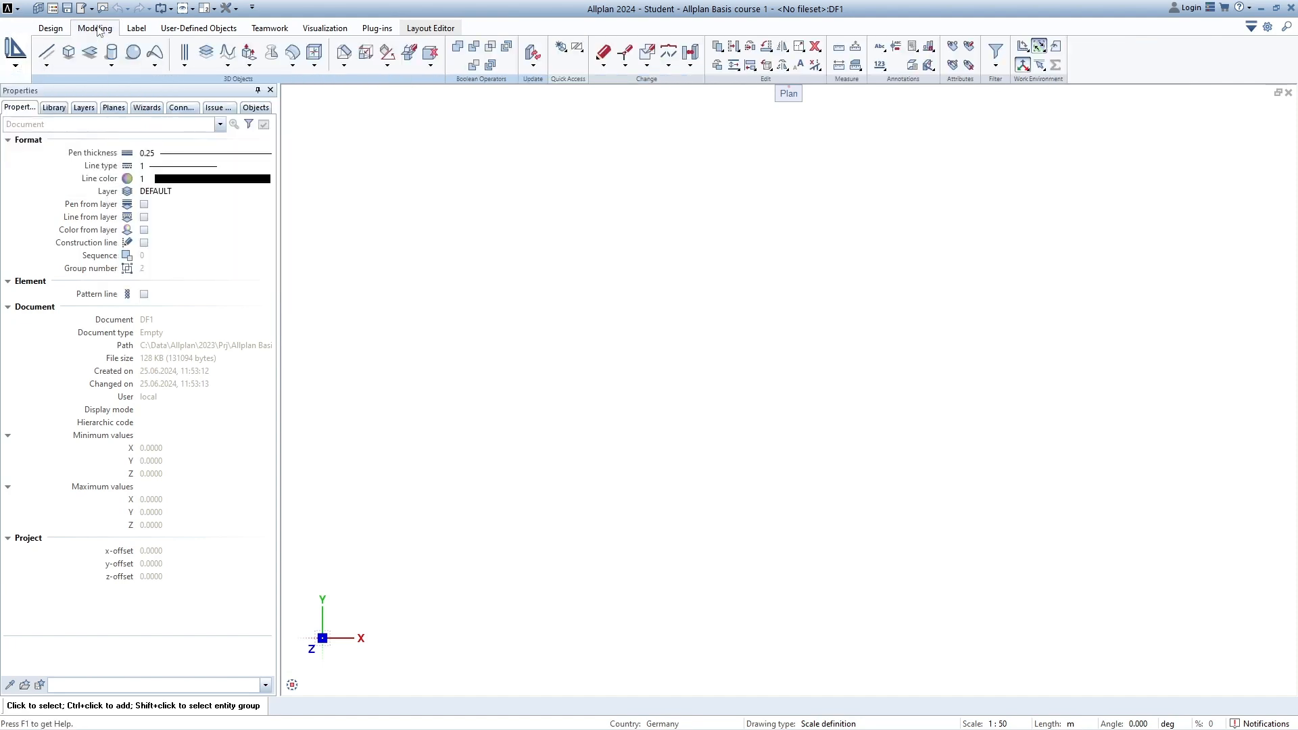
click(59, 31)
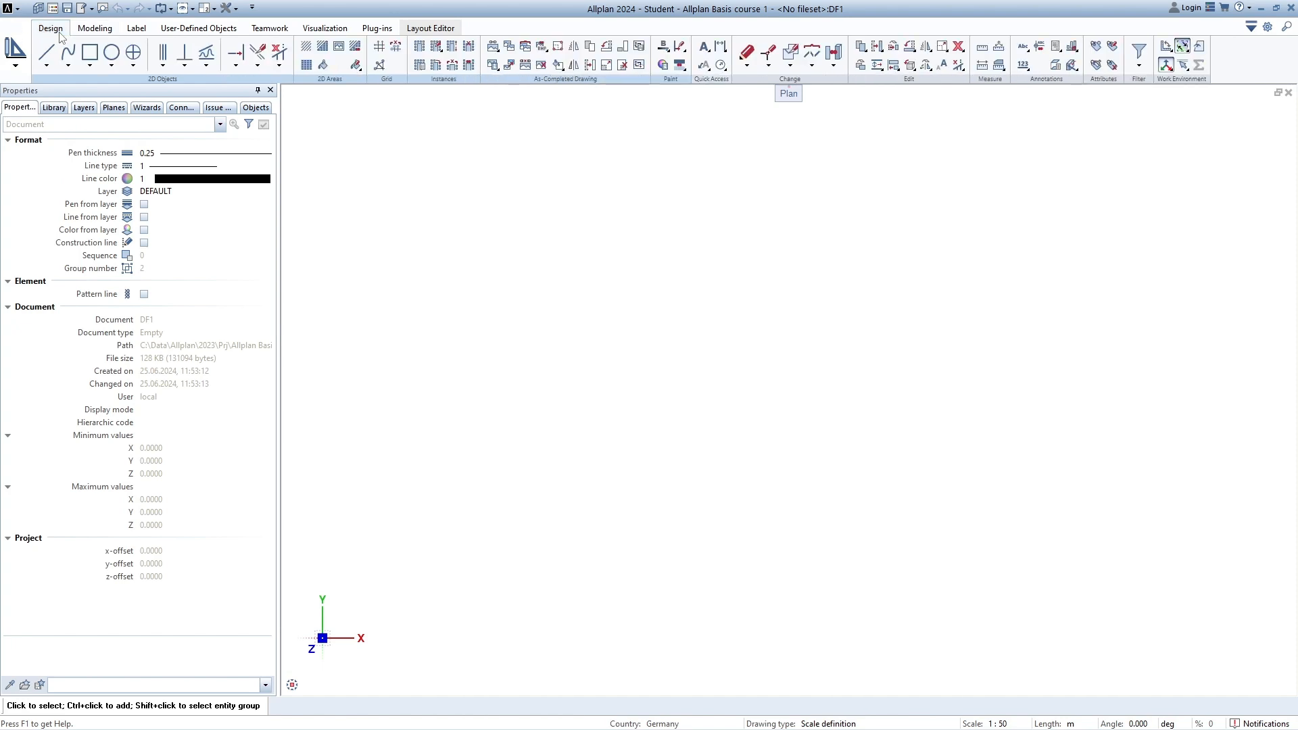
- Look through the Library, Layers, Planes and Wizards palettes and return to the Properties palette
click(25, 178)
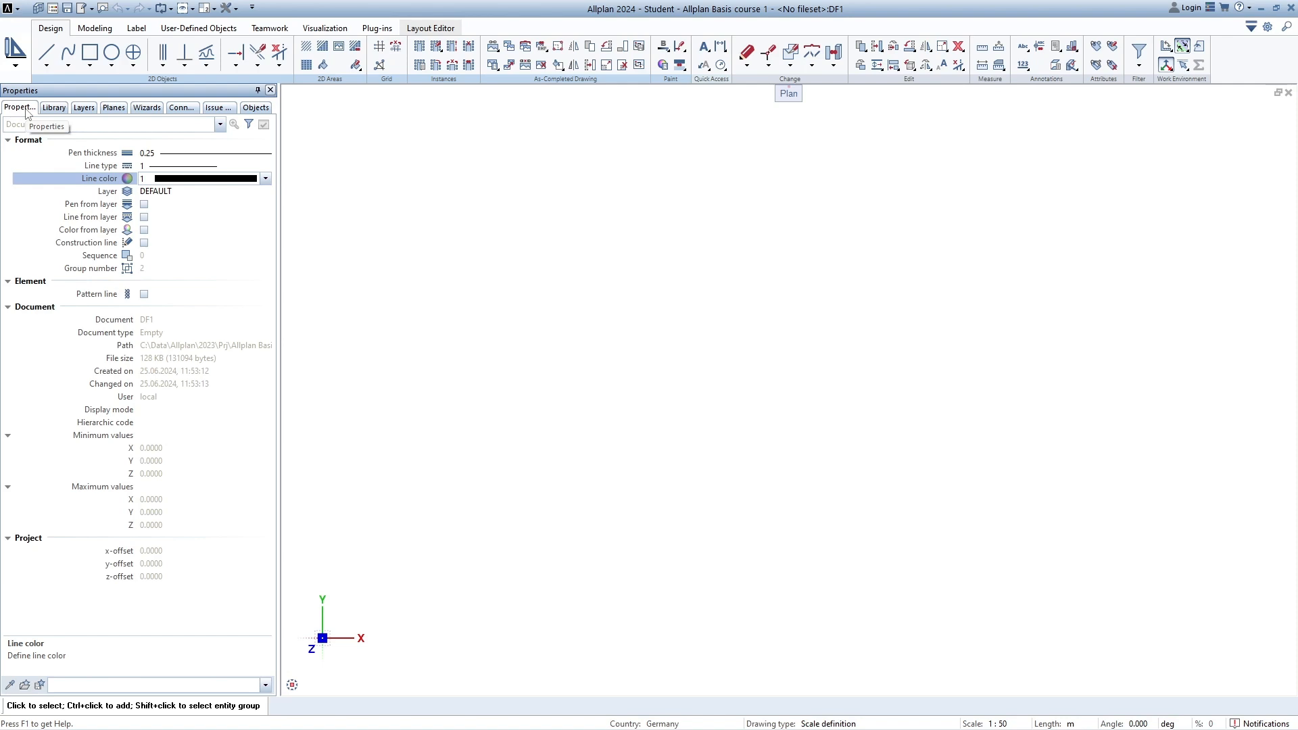
click(50, 111)
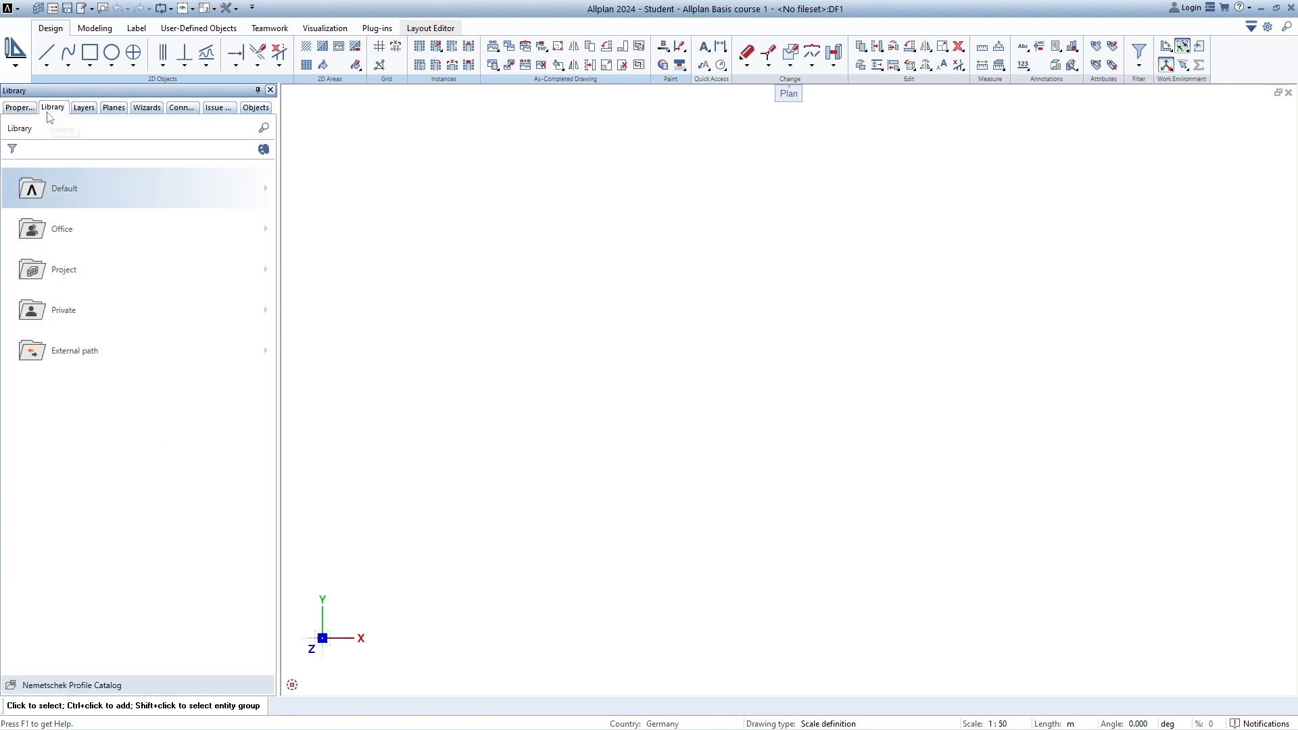
click(83, 111)
click(112, 110)
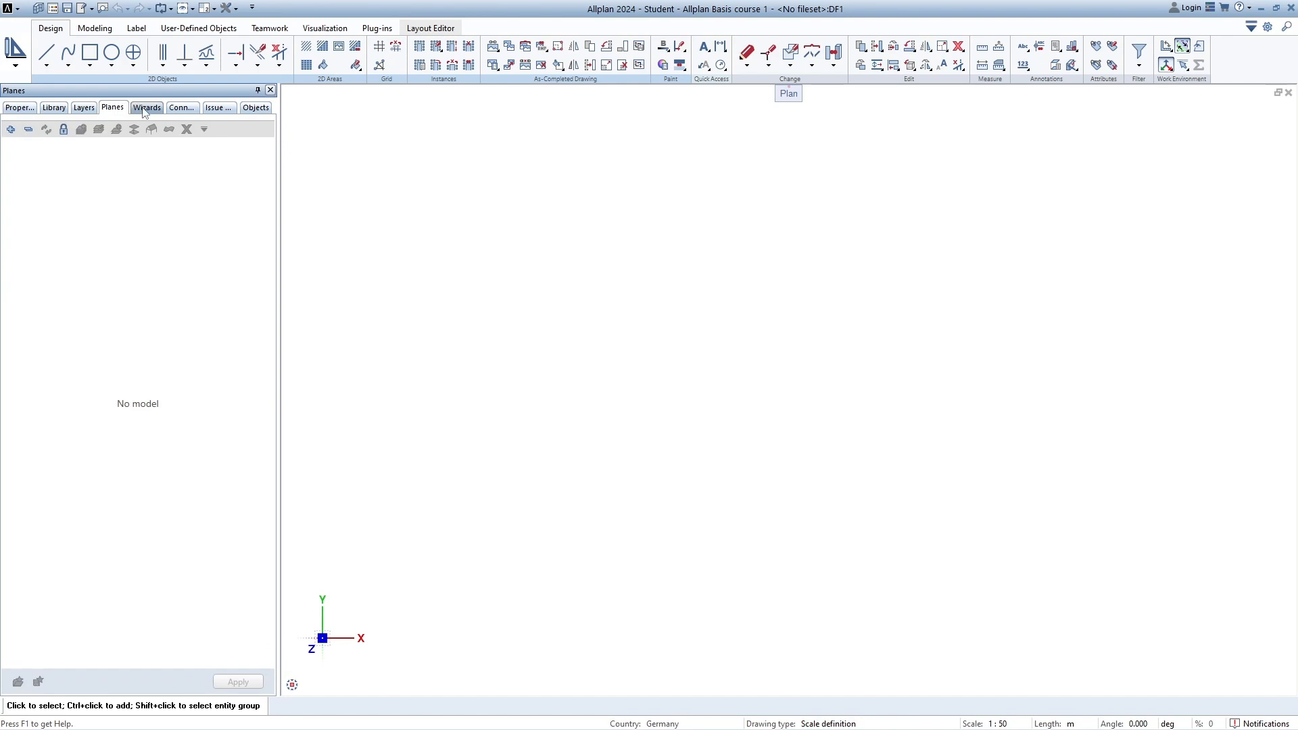
click(146, 109)
click(21, 113)
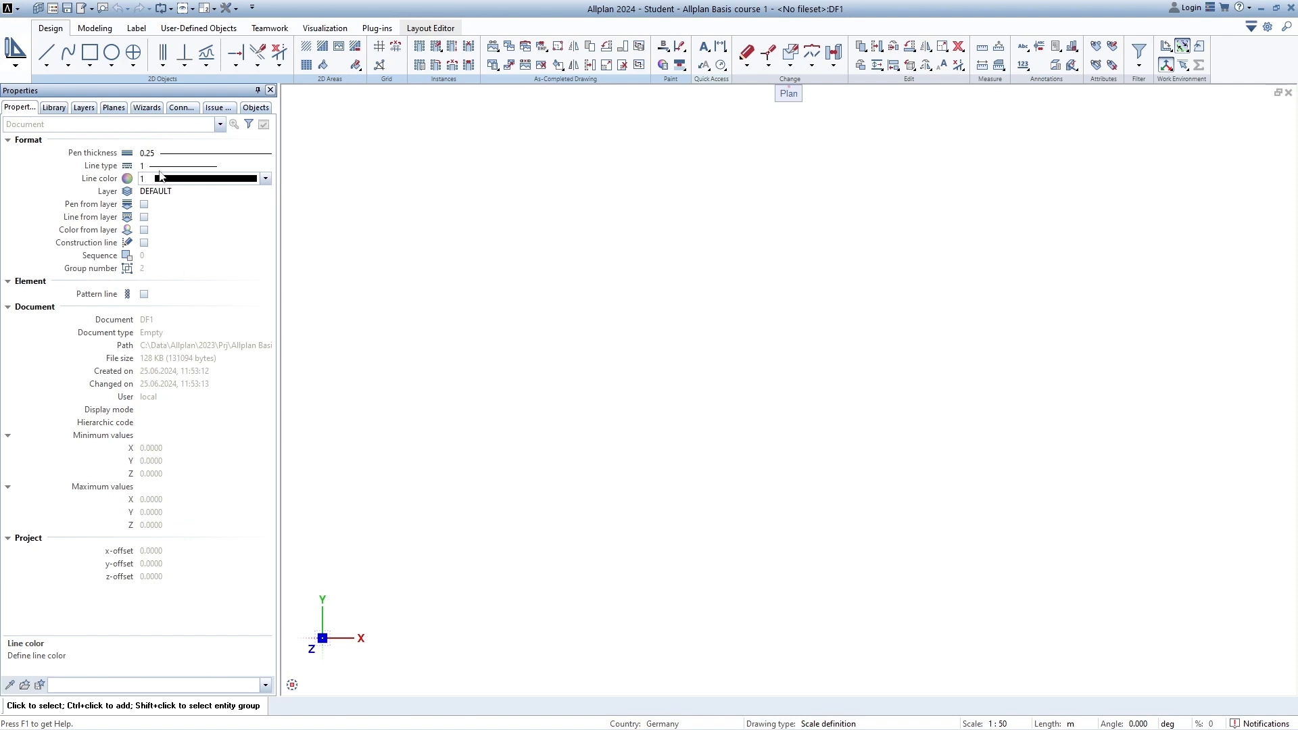
- Switch to the Architecture role and examine the properties offered by the Wall command, leaving it without drawing
click(15, 65)
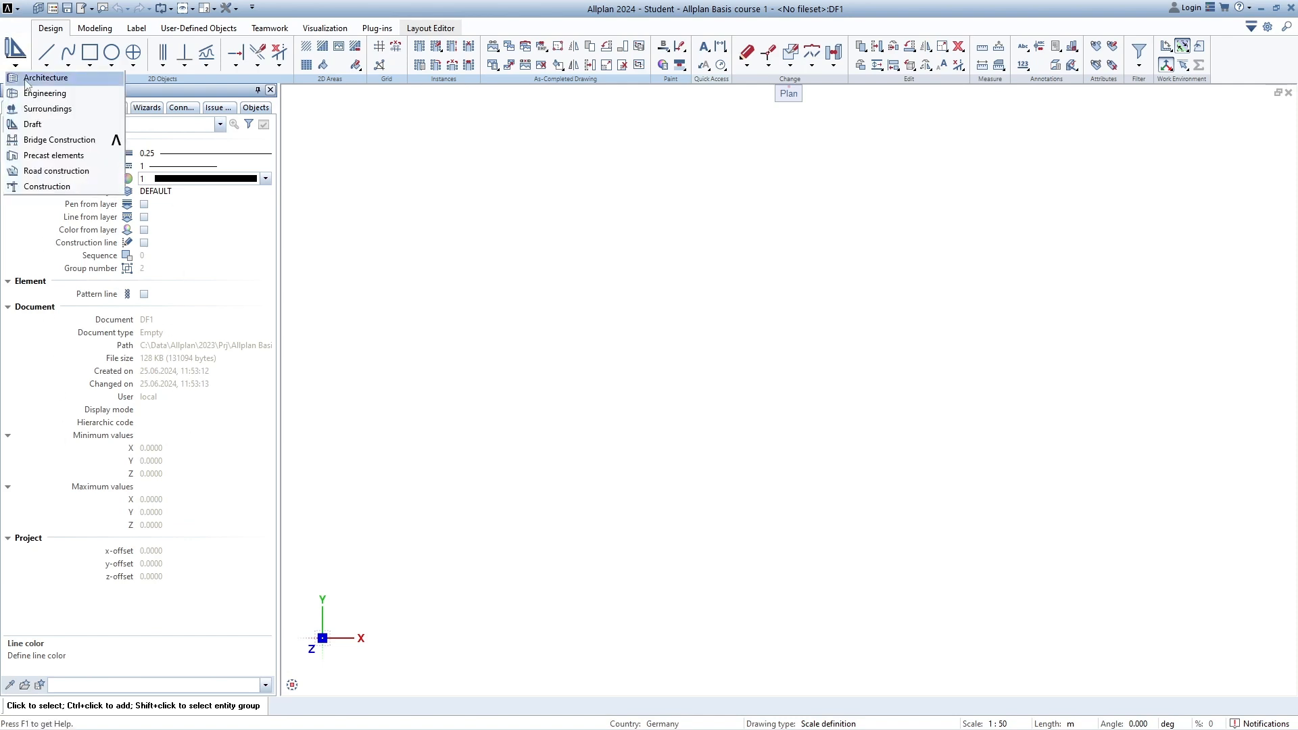
click(41, 78)
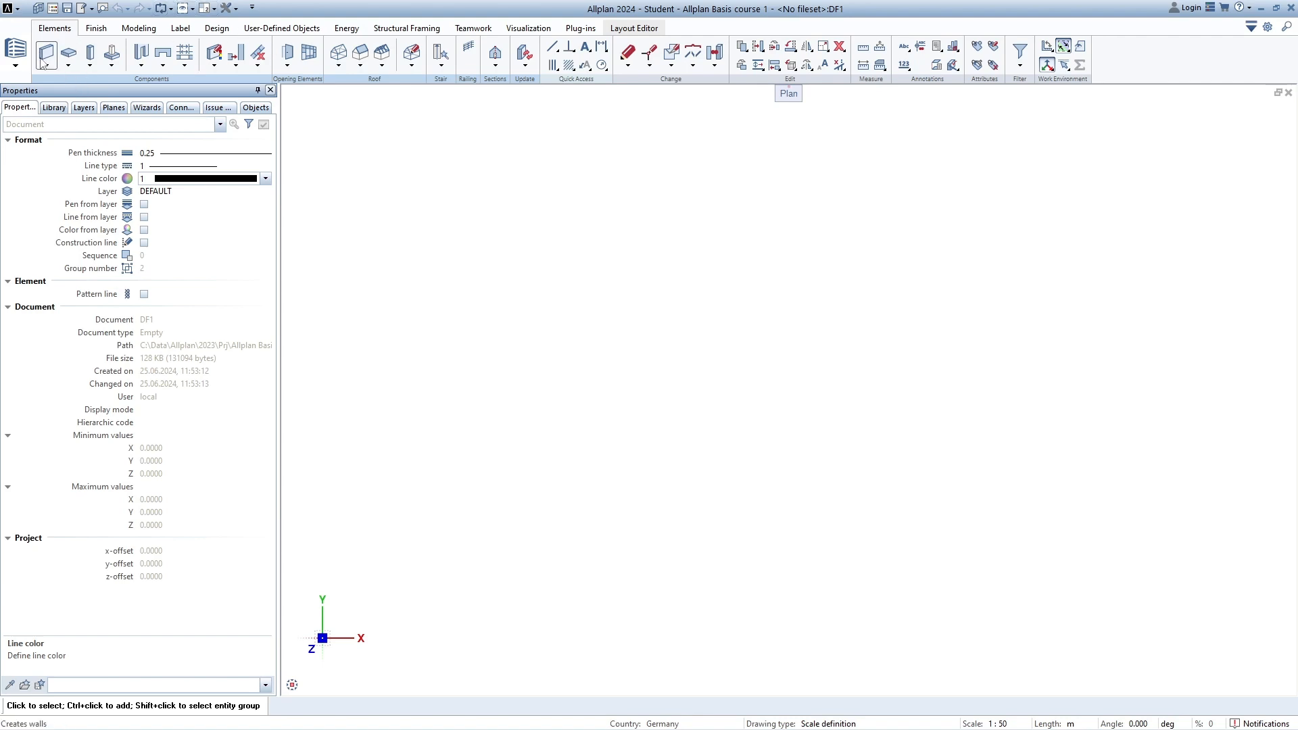
click(45, 59)
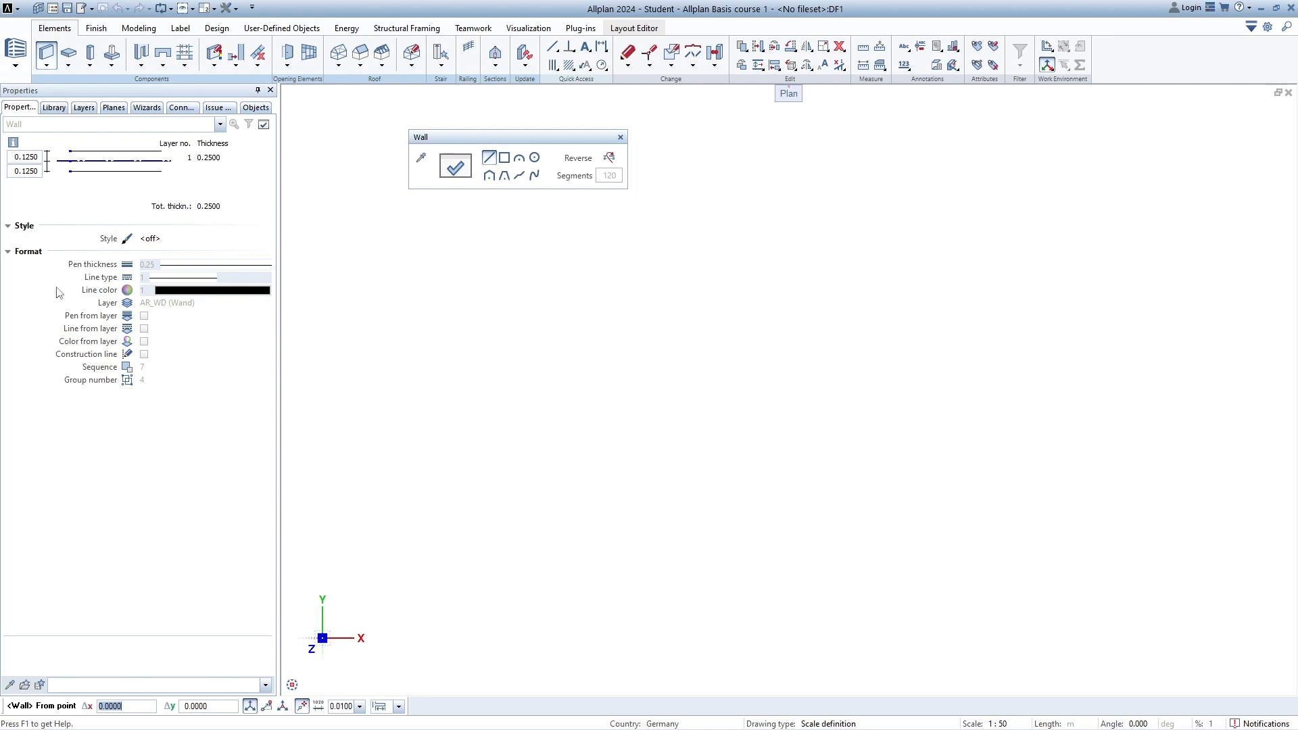
key(Escape)
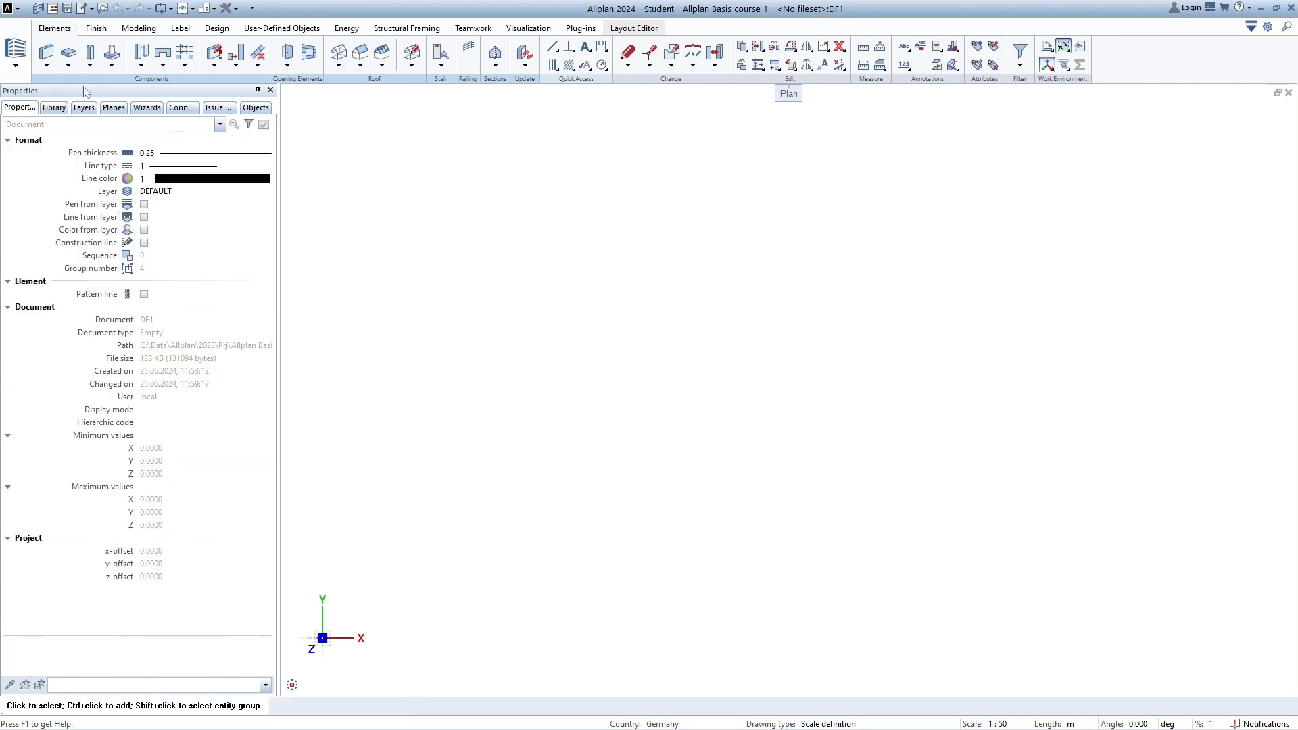
- Switch to the Draft role and examine the Line command's properties and the Label and Design tools without drawing
click(15, 49)
click(61, 126)
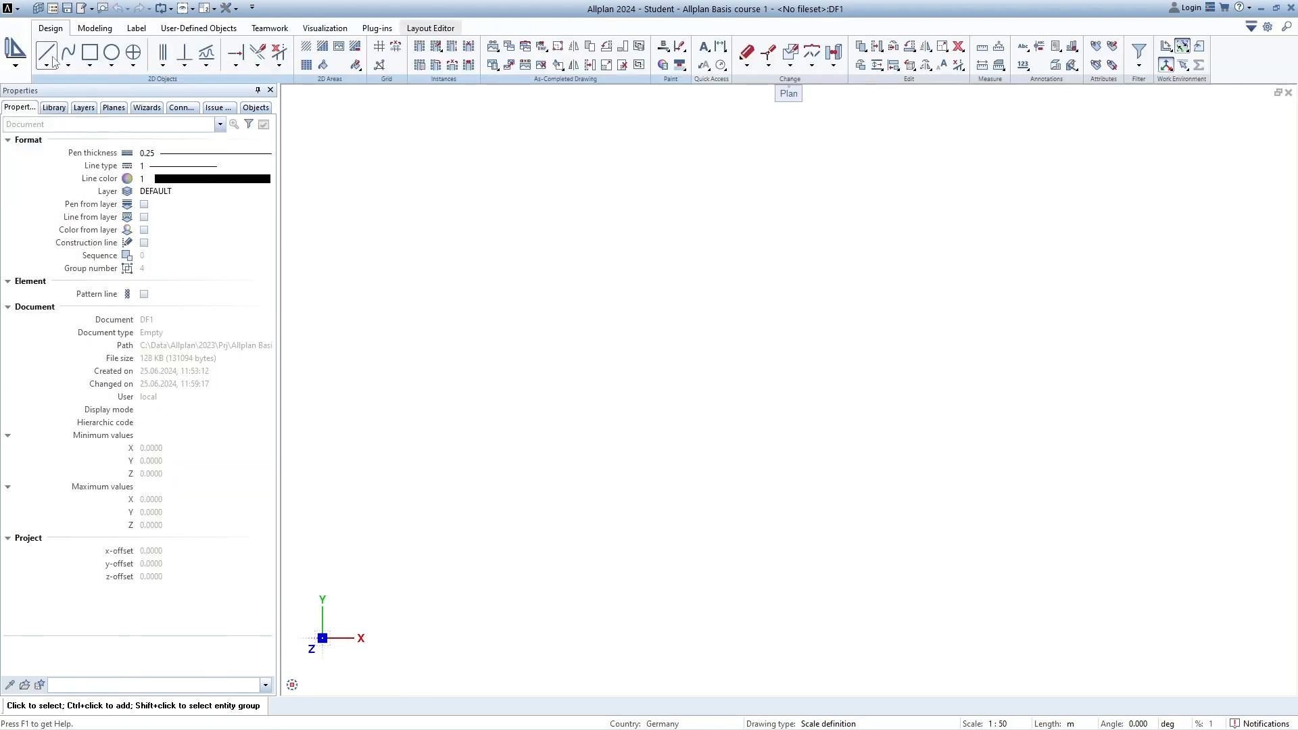
click(47, 54)
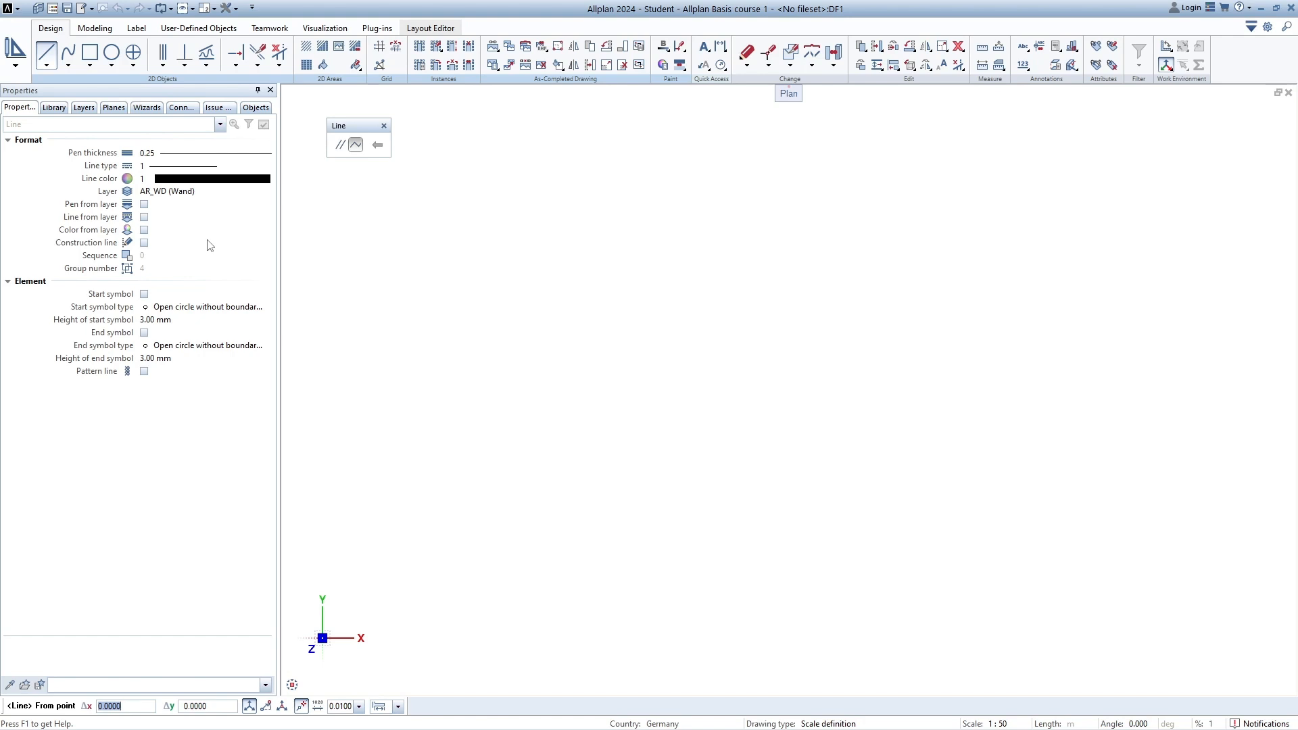
click(136, 28)
click(50, 29)
key(Escape)
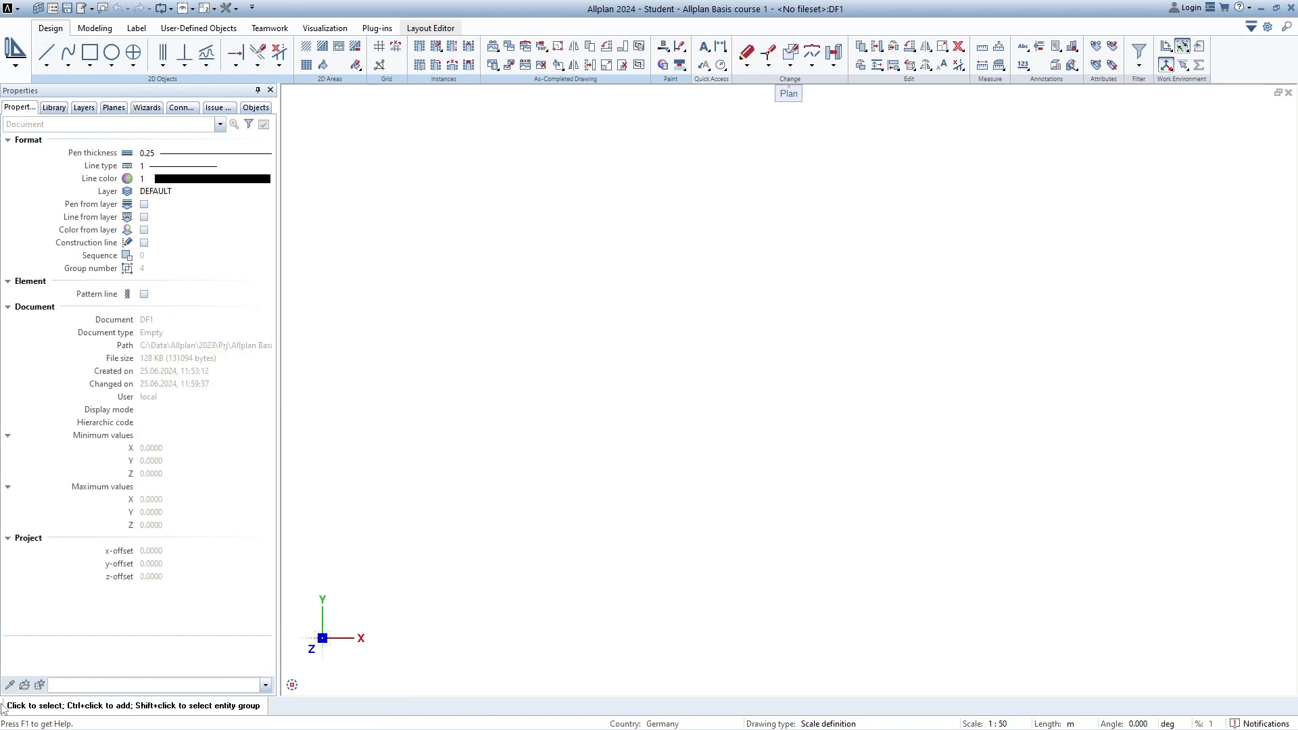
- Float the dialog line over the drawing area and view the Wall command's input fields in it from the Architecture role
drag(4, 707, 365, 182)
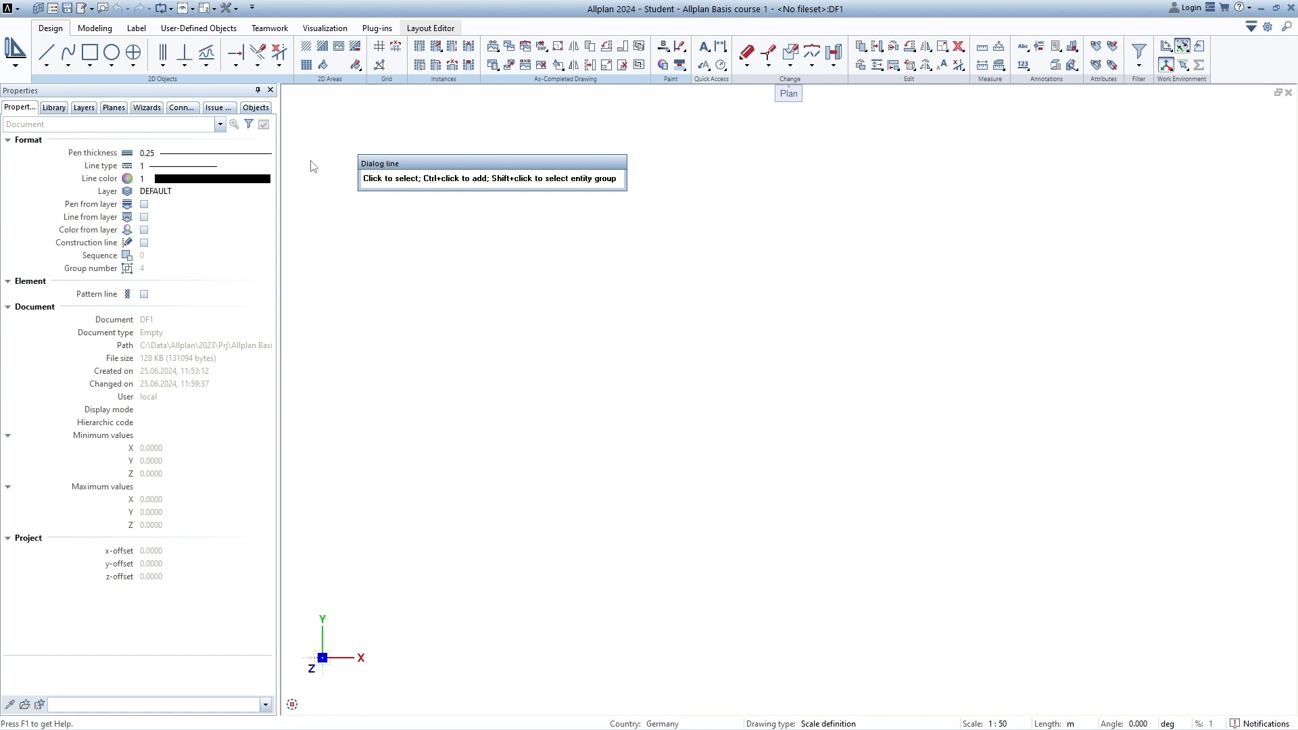
click(15, 57)
click(42, 77)
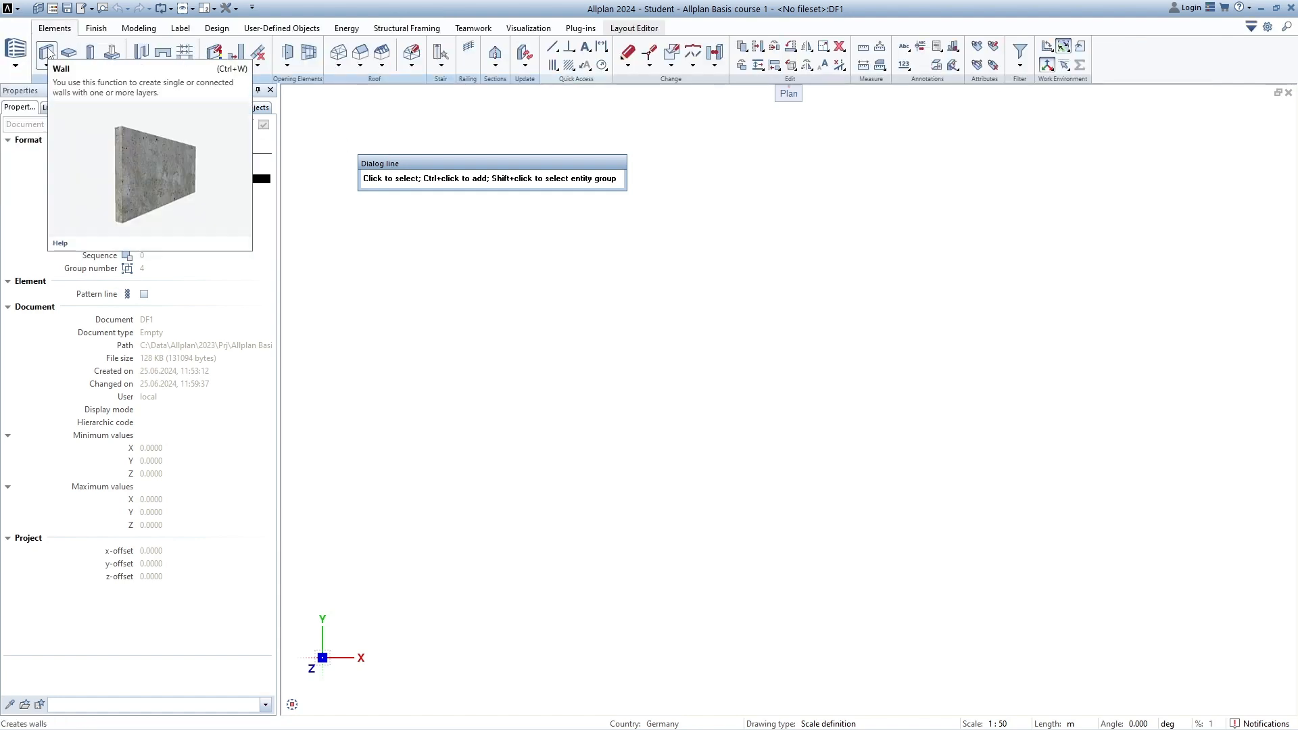
click(46, 52)
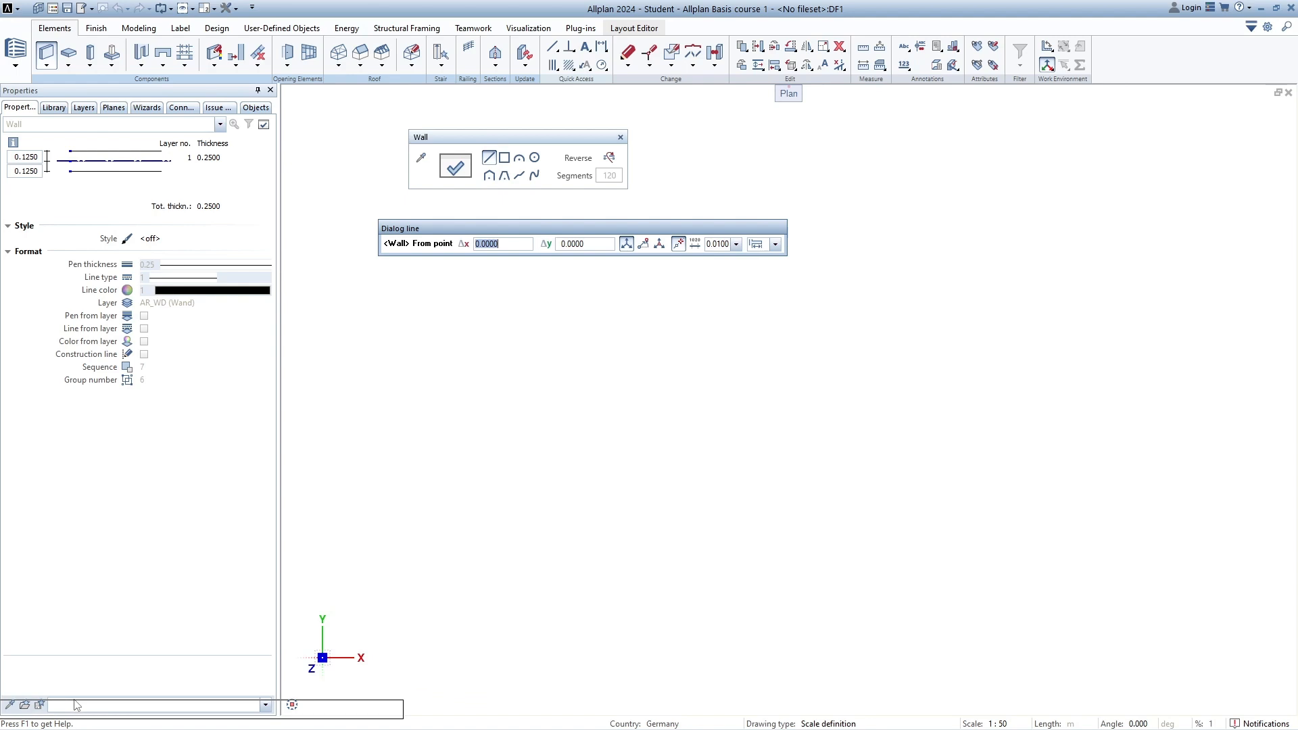
key(Escape)
key(Escape)
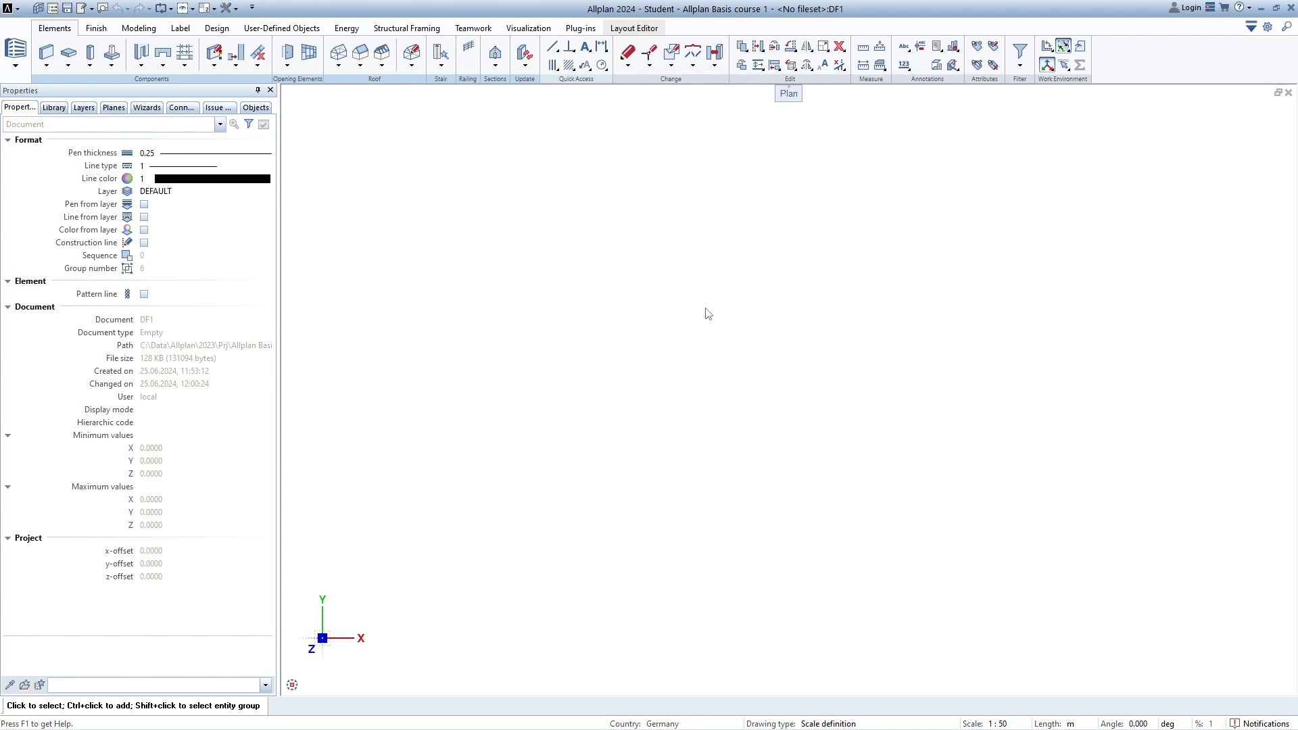
- Try out the 2 + 1 Animation Window arrangement twice, returning to a single plan viewport each time
click(192, 9)
click(214, 8)
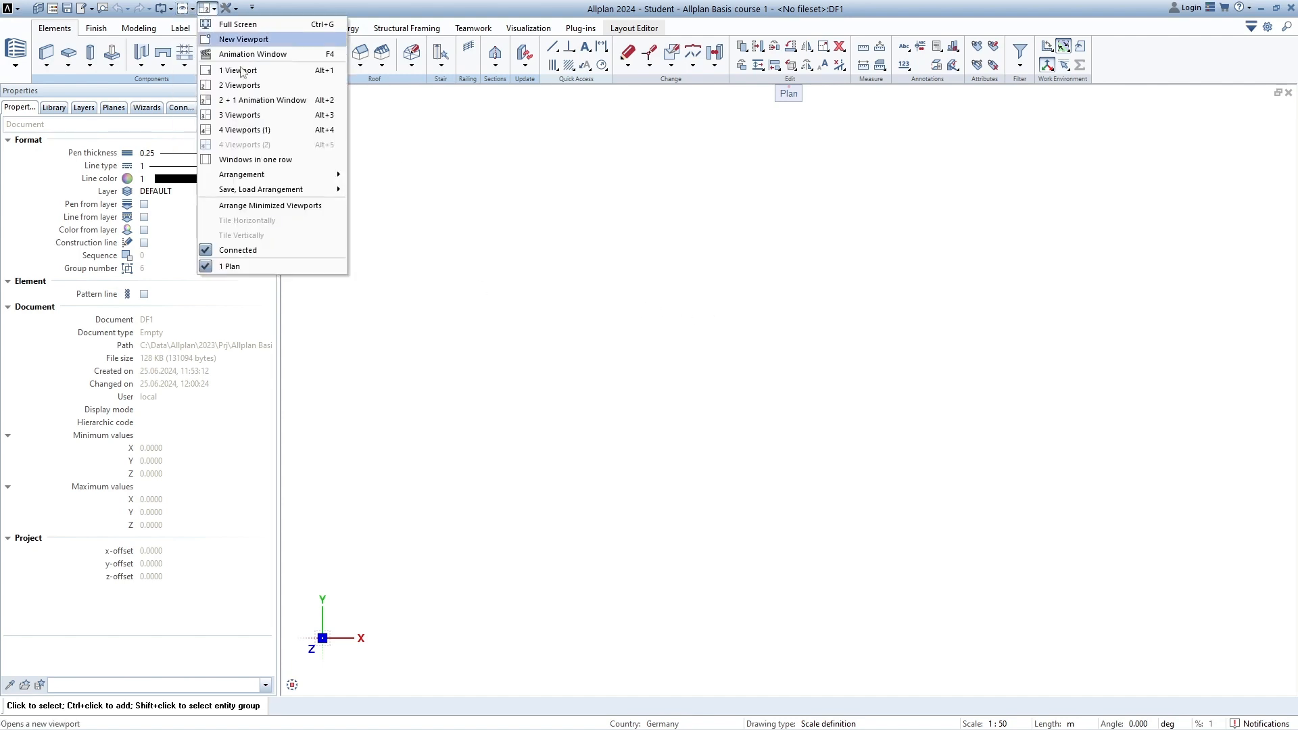
click(256, 91)
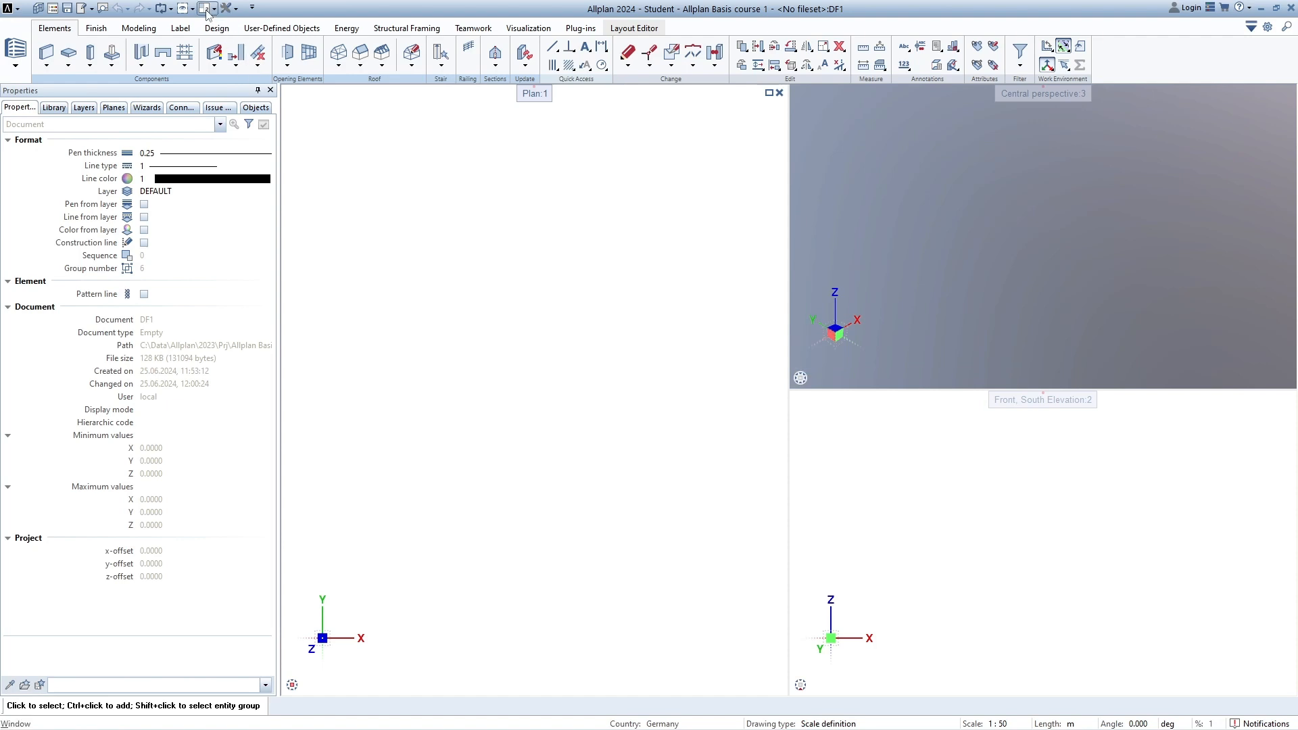
key(ctrl)
click(206, 11)
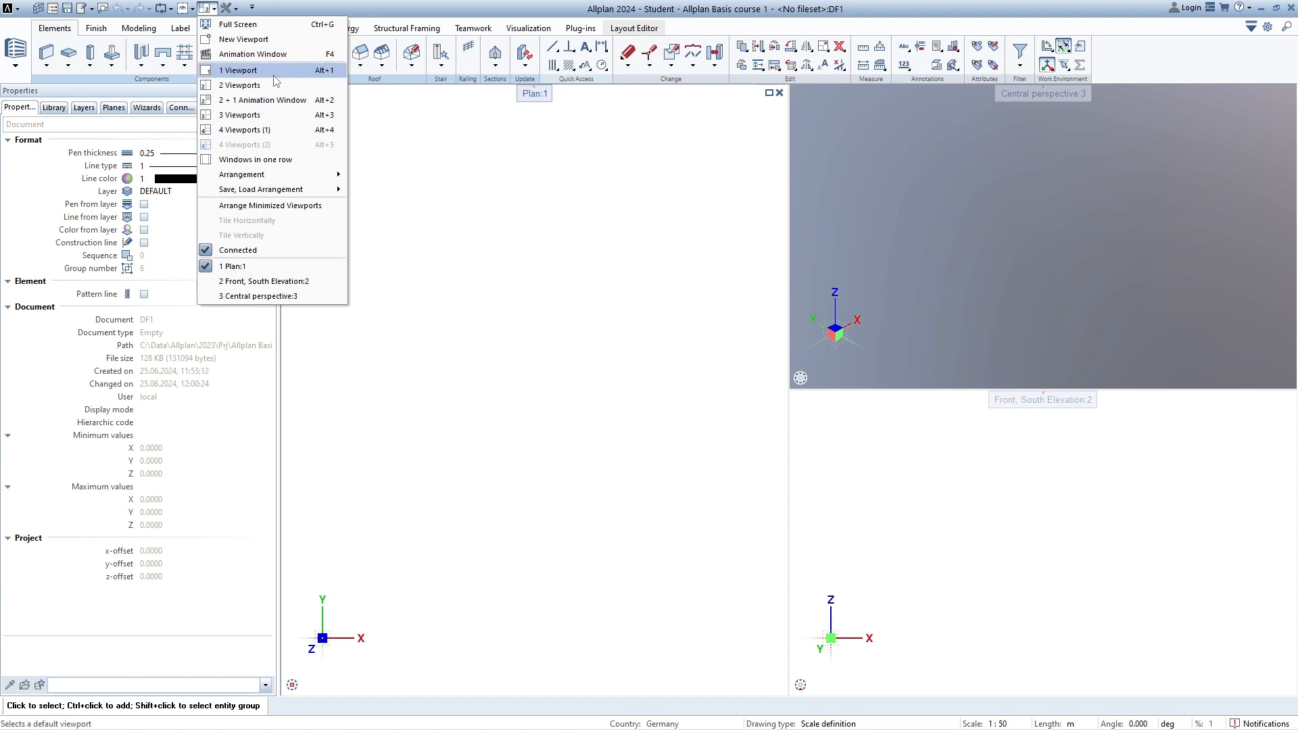
click(240, 70)
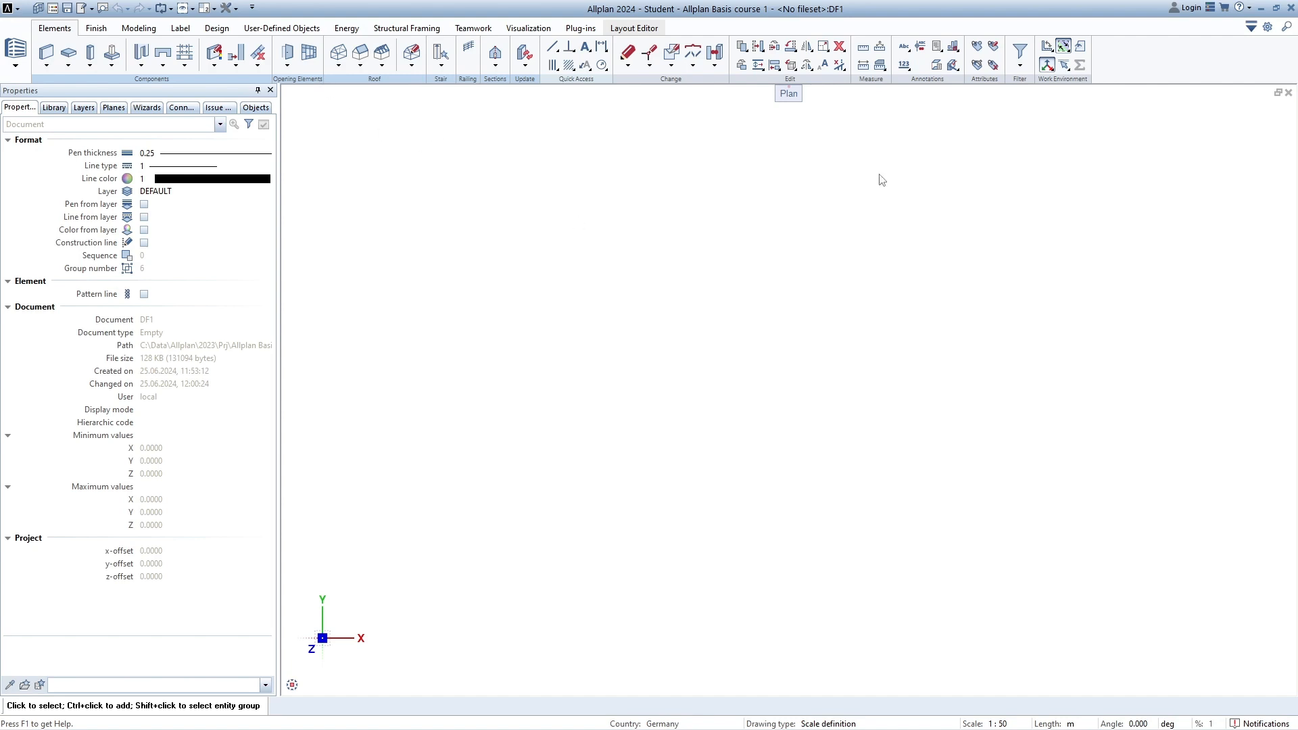
click(207, 8)
click(250, 98)
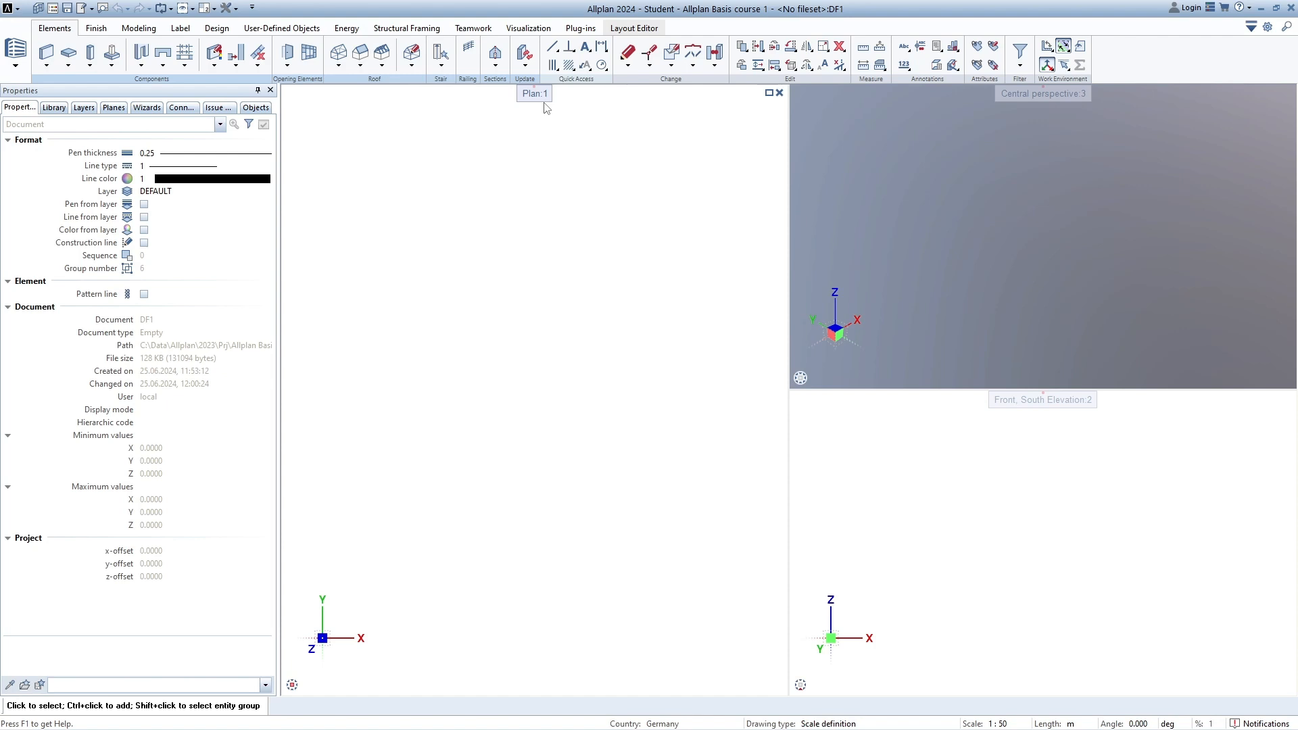
click(207, 8)
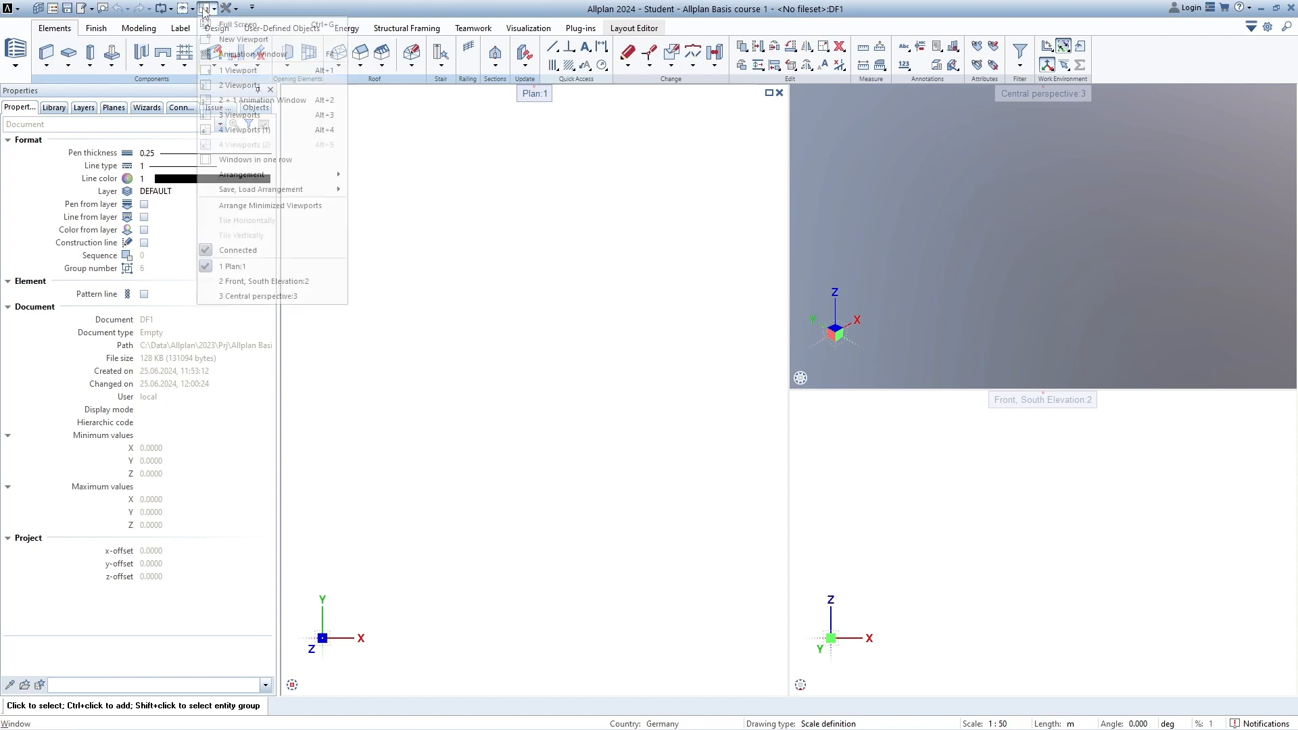
click(238, 70)
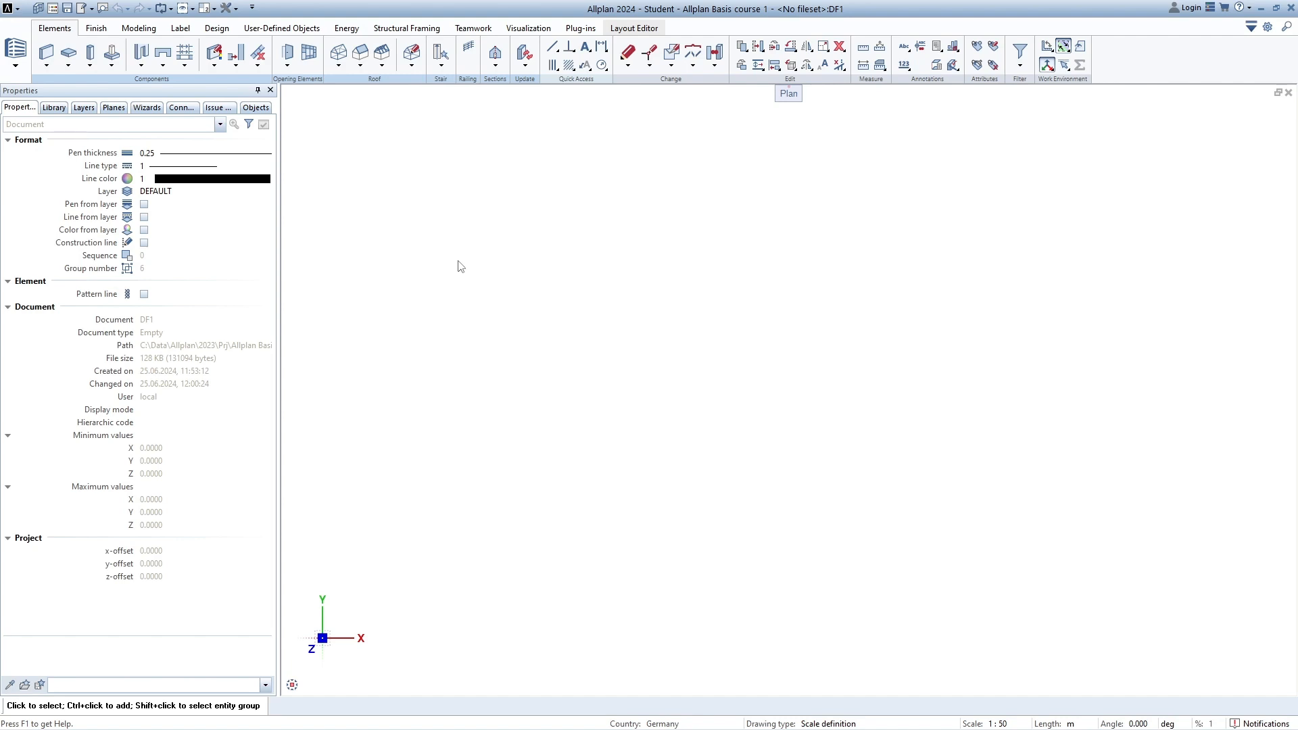
- Switch to the Draft role, start the Line command and reposition its floating options bar in the drawing area
click(21, 66)
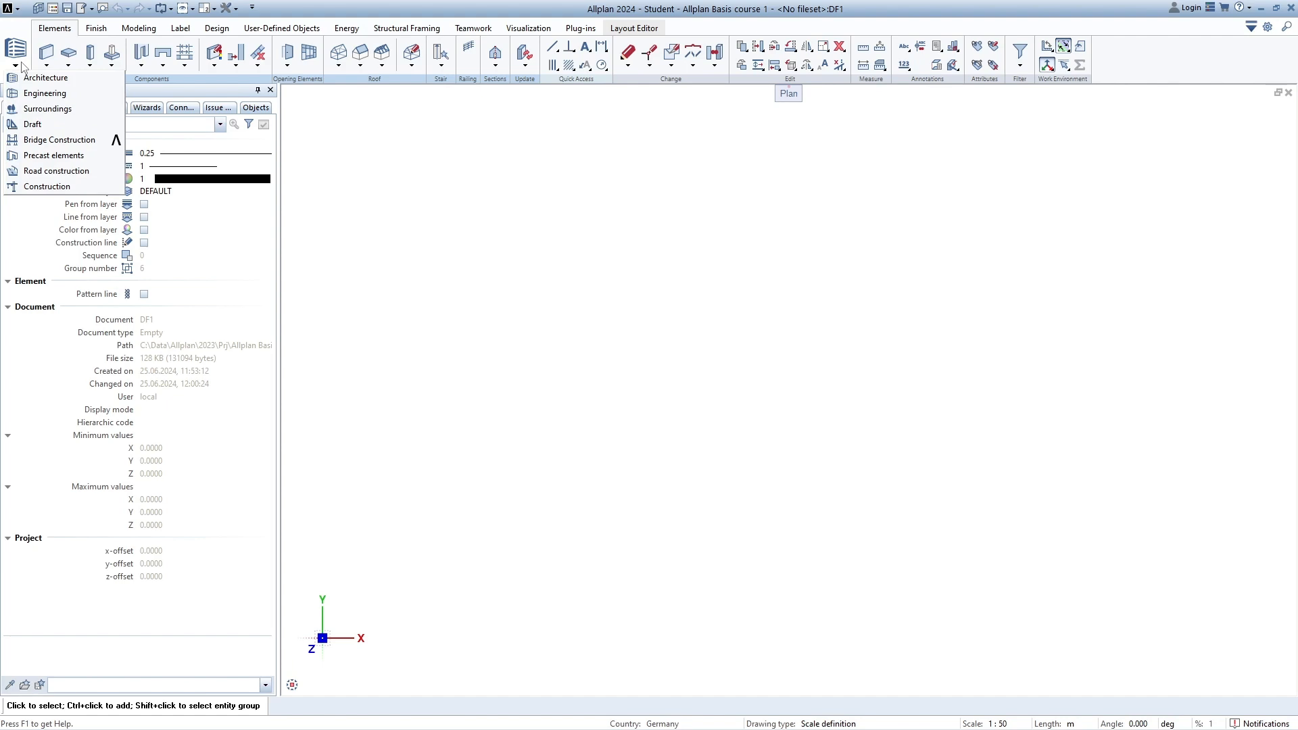
click(43, 131)
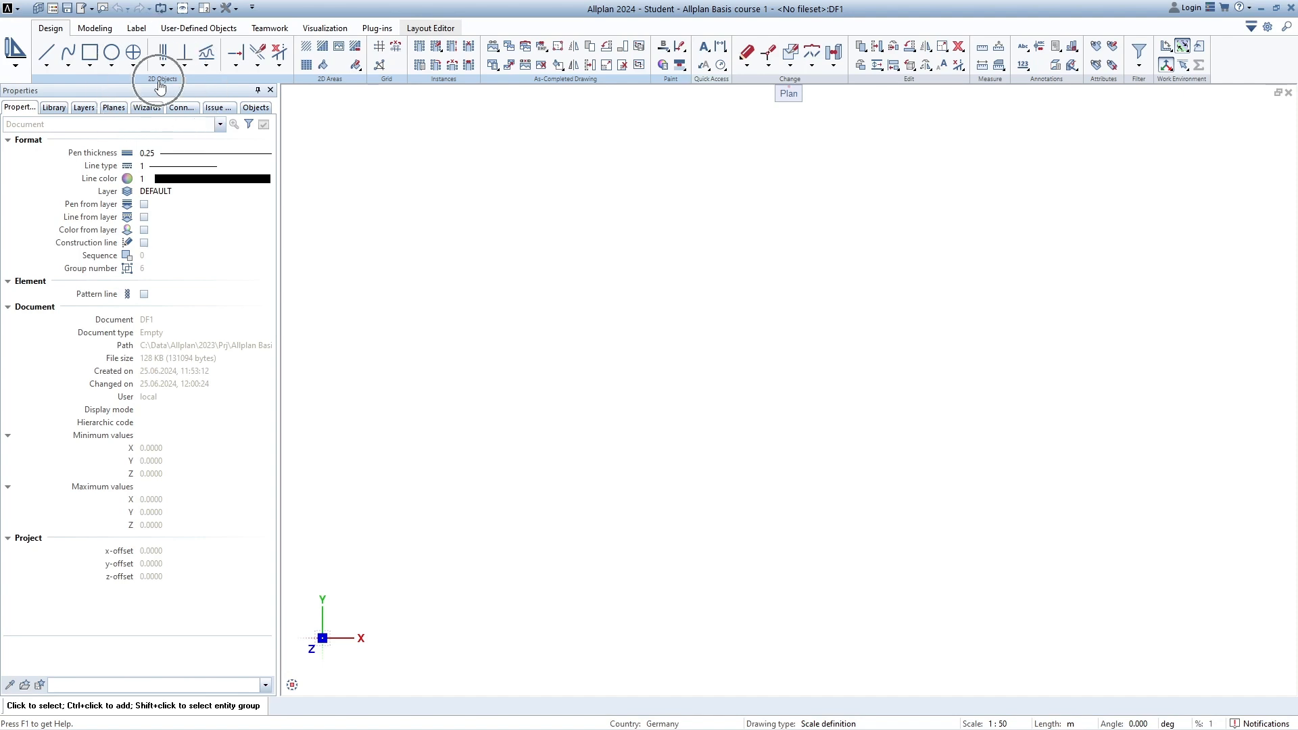
click(48, 58)
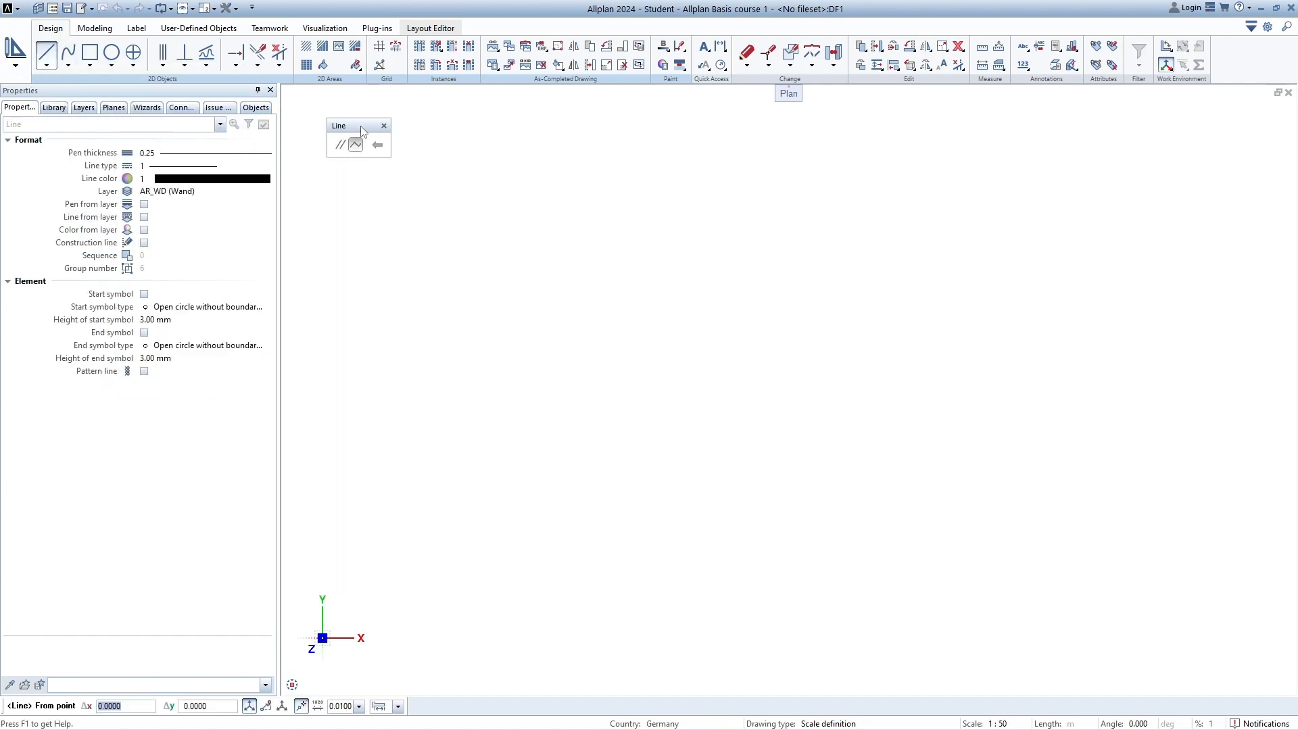
drag(358, 128, 456, 166)
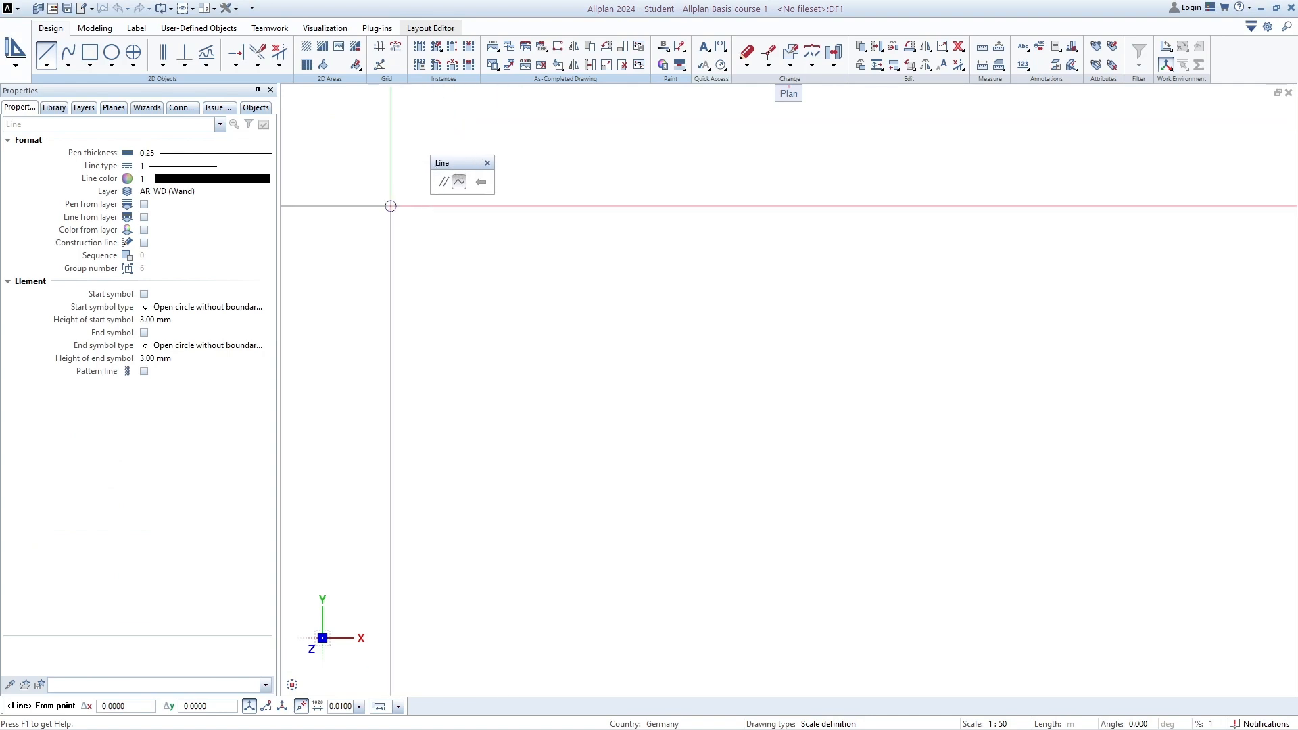
drag(458, 163, 478, 155)
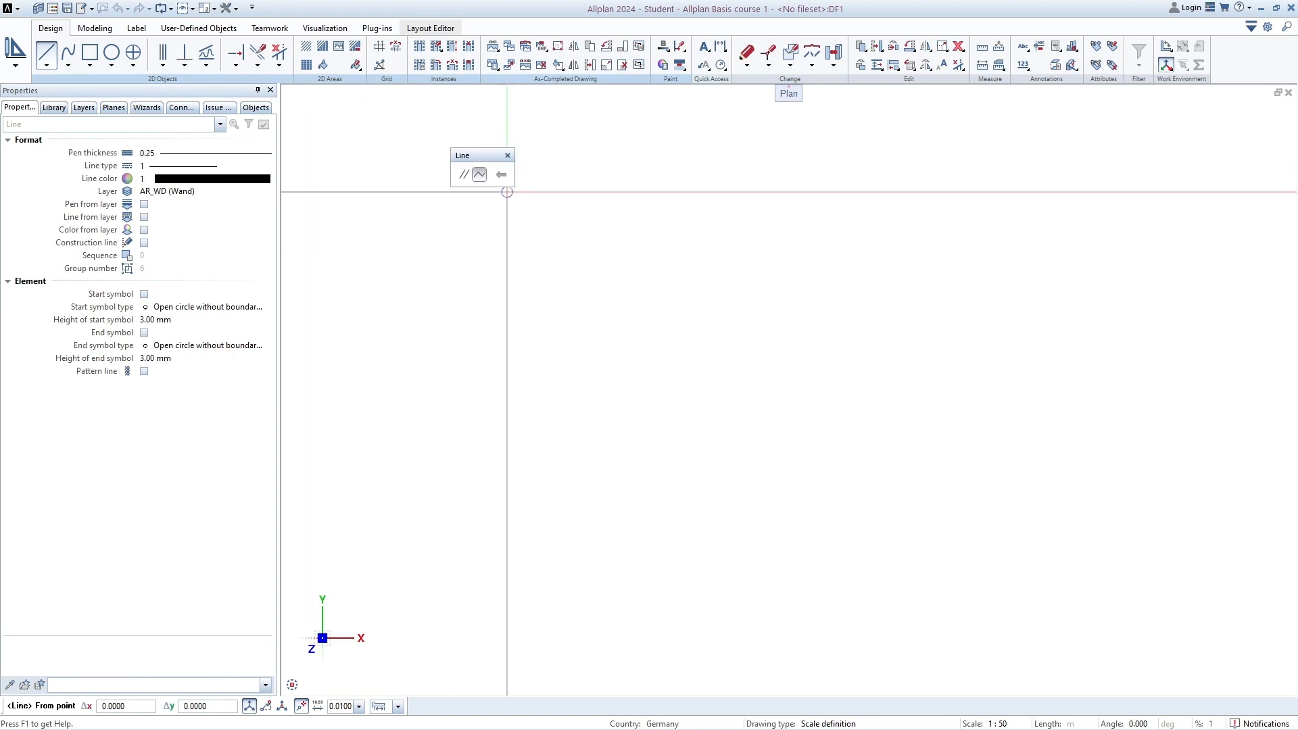
drag(482, 163, 478, 173)
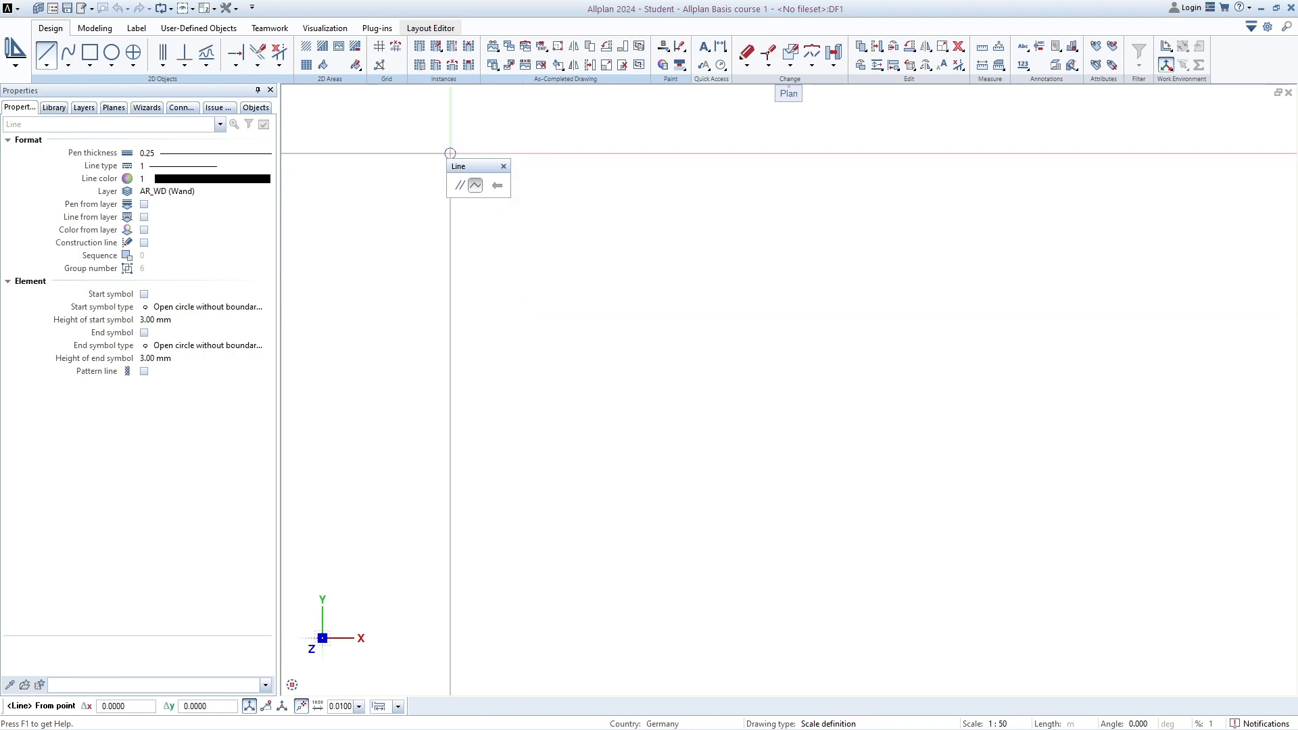
- Draw seven separate, unconnected lines at various angles across the plan view using the Line command's individual-line mode
click(460, 185)
click(471, 428)
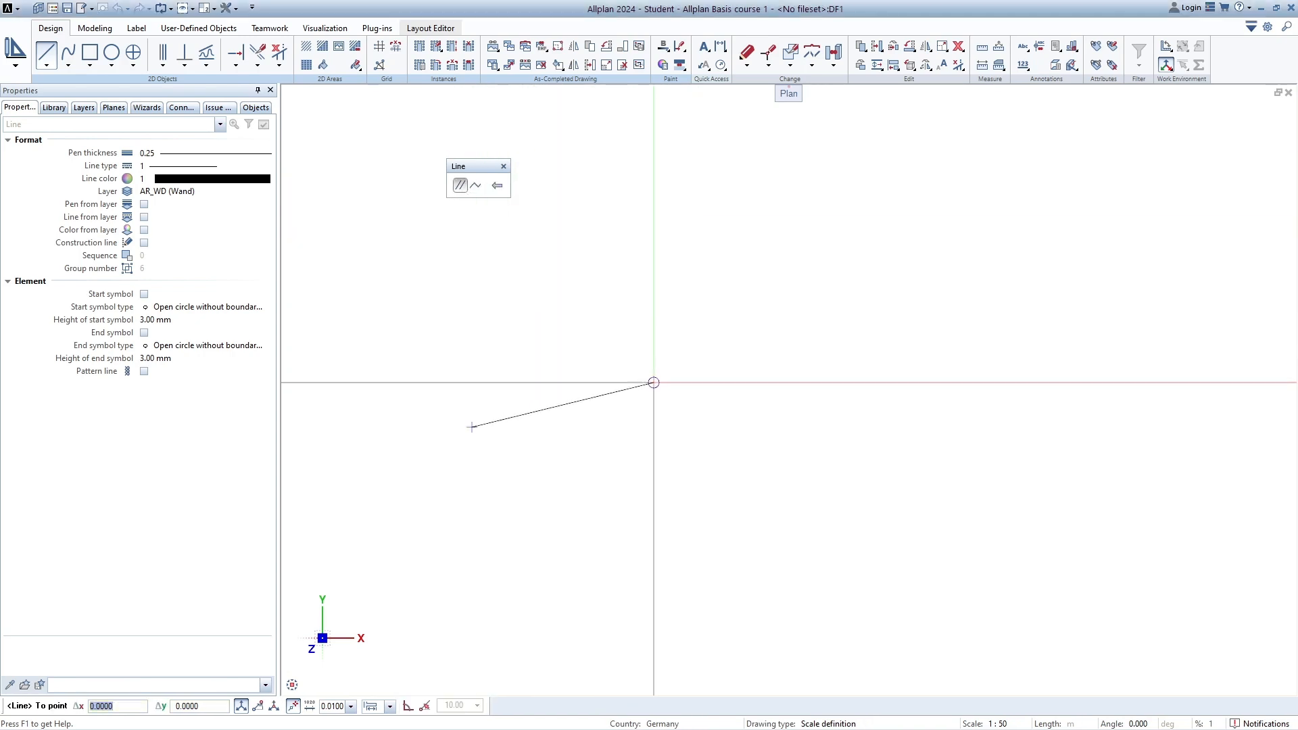
click(673, 335)
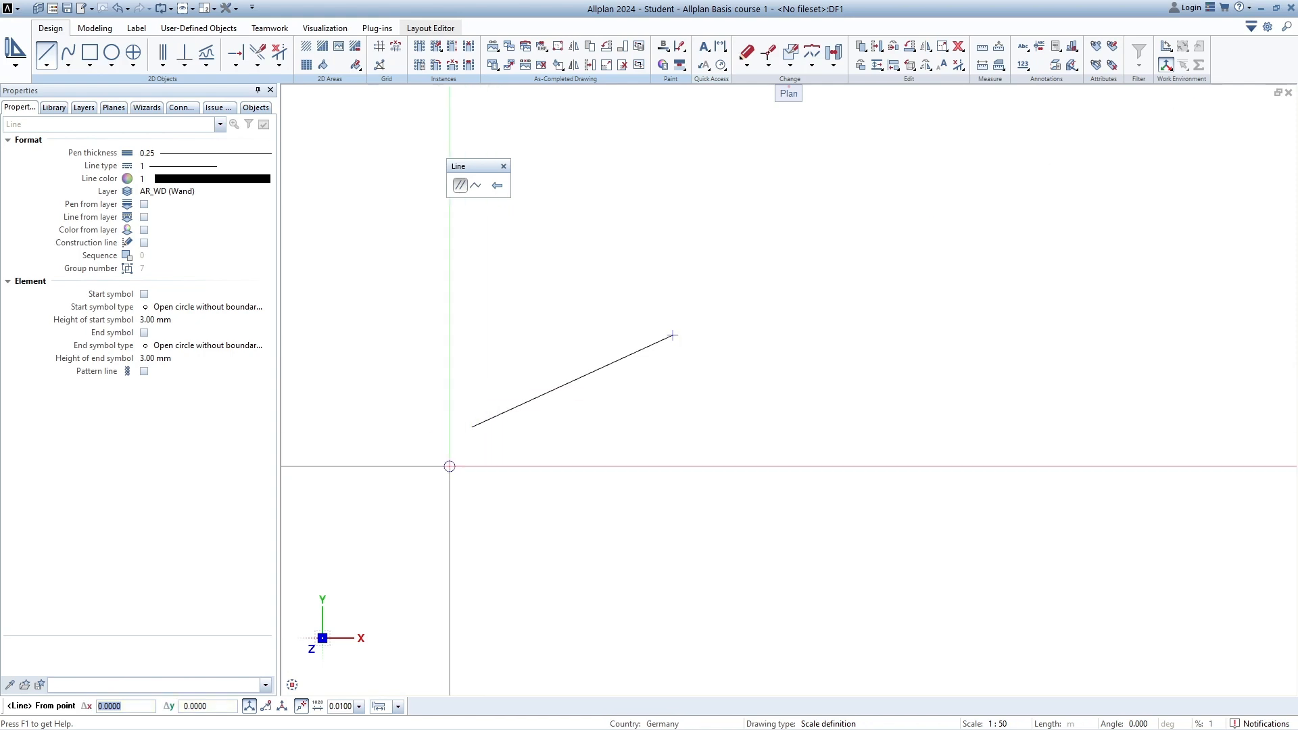
click(695, 436)
click(866, 304)
click(976, 326)
click(987, 235)
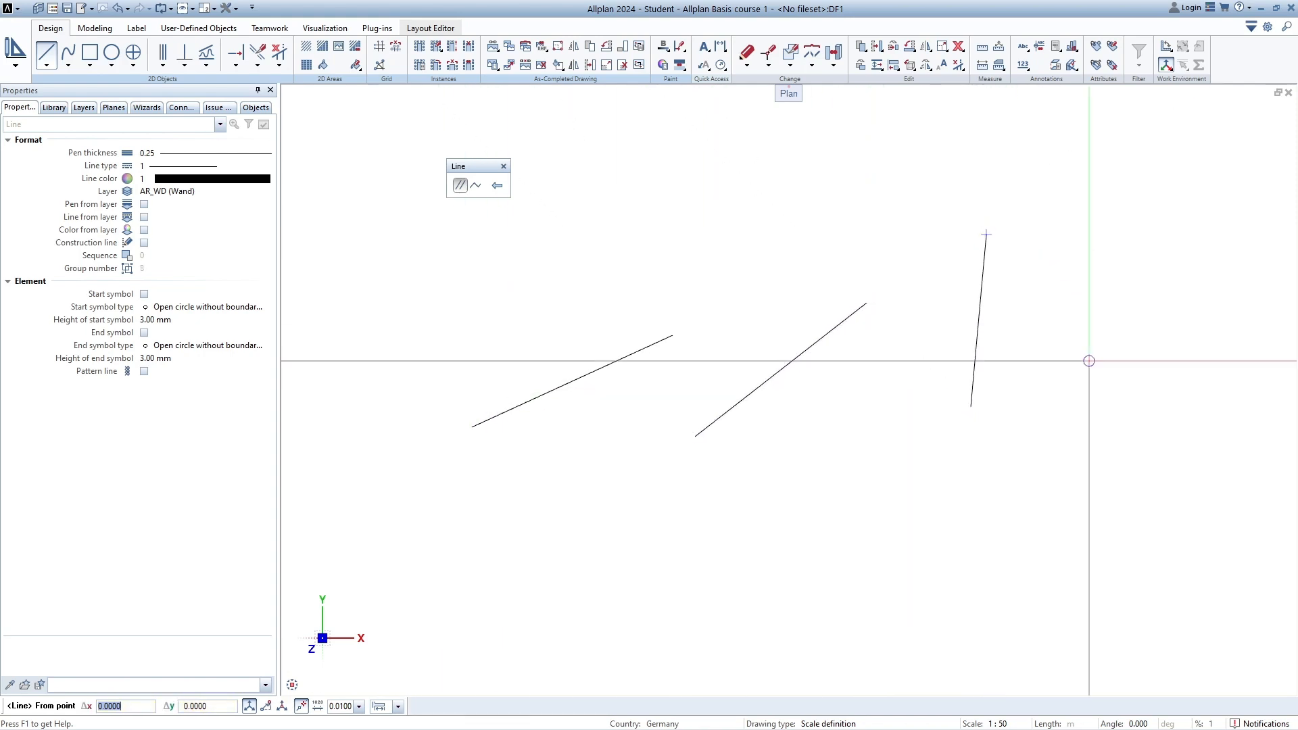
click(1080, 363)
click(1072, 193)
click(1173, 230)
click(1039, 142)
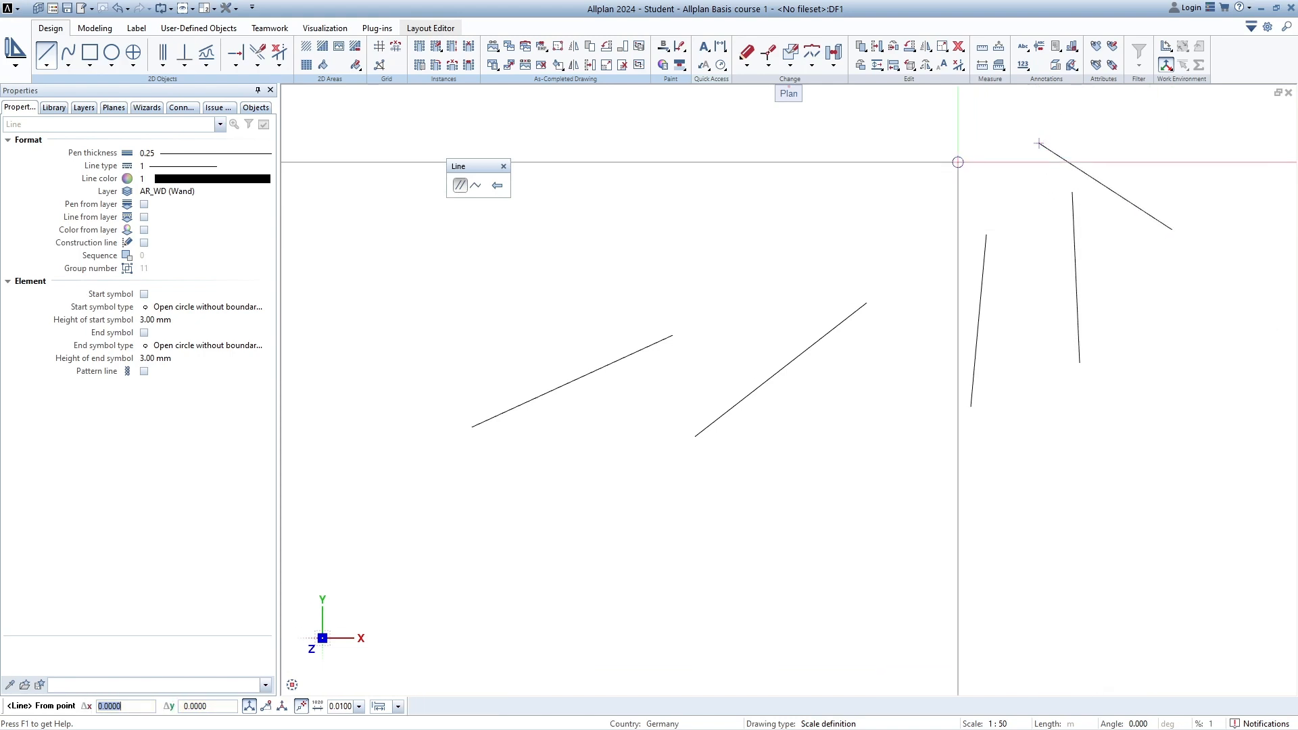
click(957, 165)
click(794, 196)
click(786, 153)
click(648, 244)
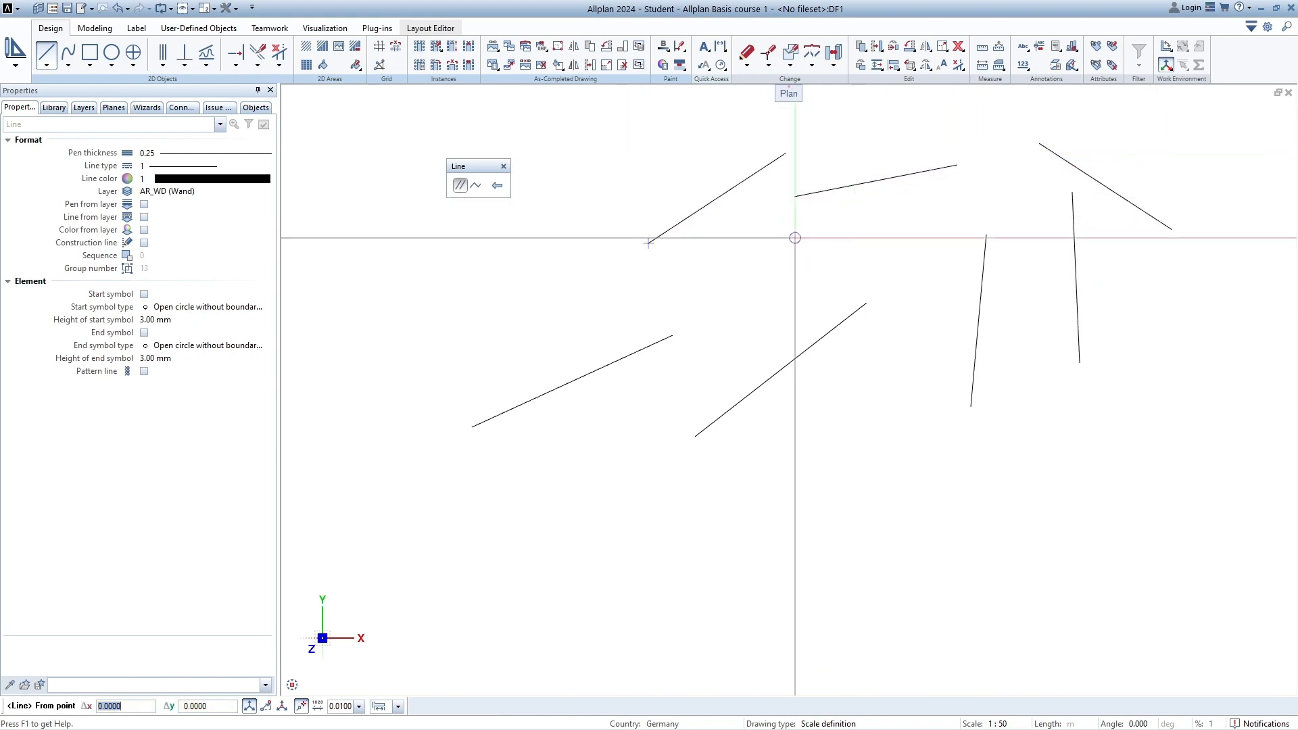
- Switch the Line command to polyline mode and draw a long zigzag chain of connected segments below the existing lines
click(474, 192)
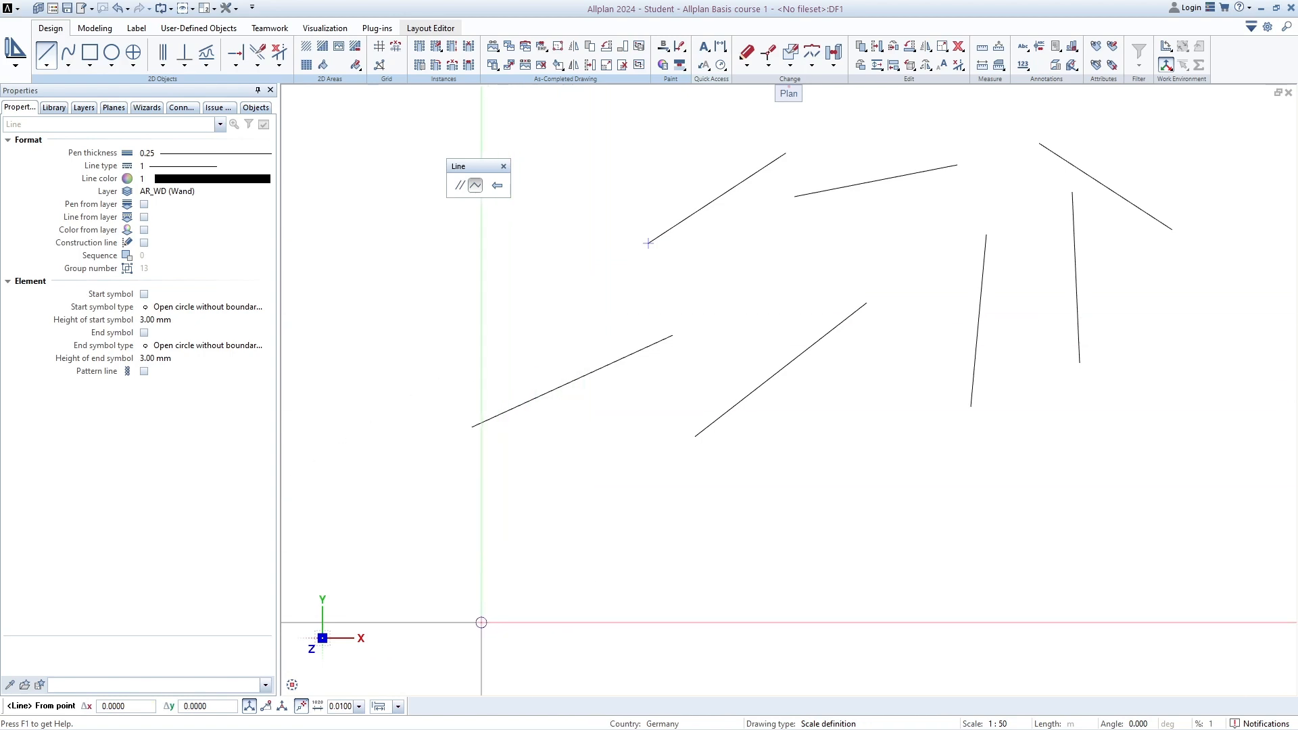
click(641, 495)
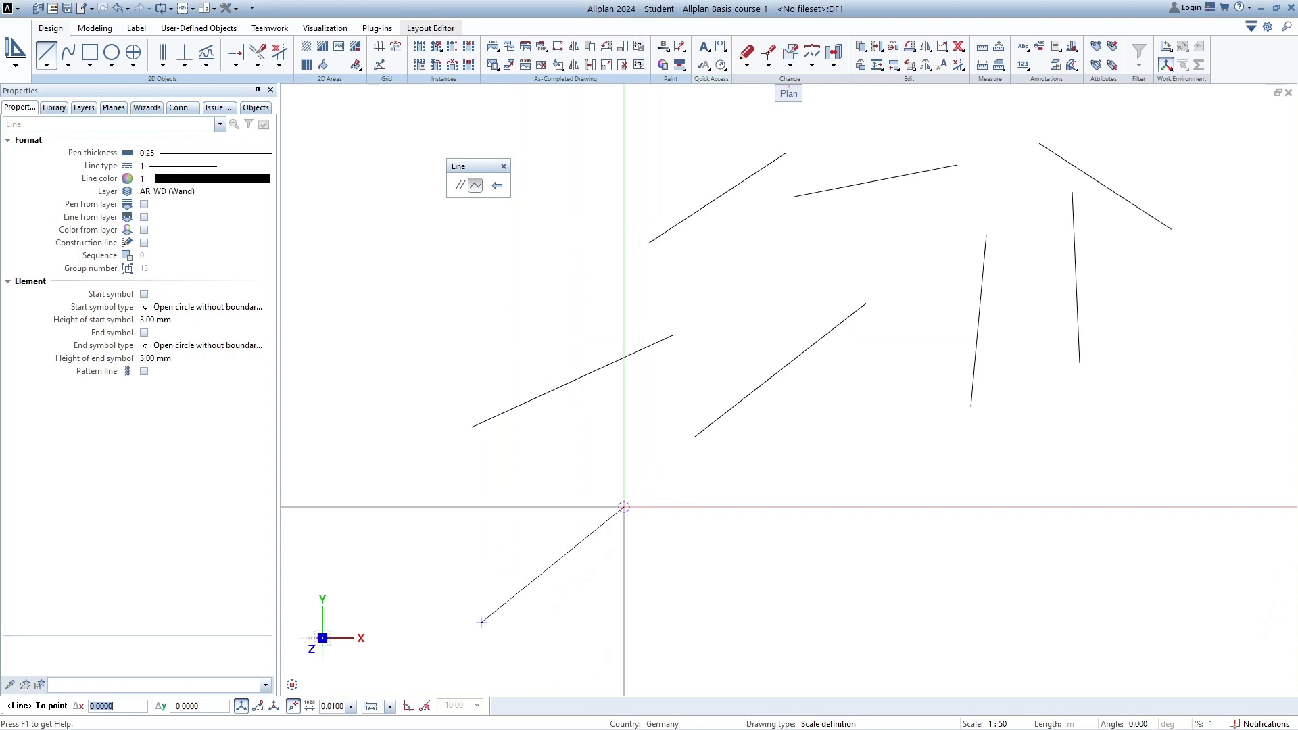
click(644, 493)
click(757, 558)
click(818, 521)
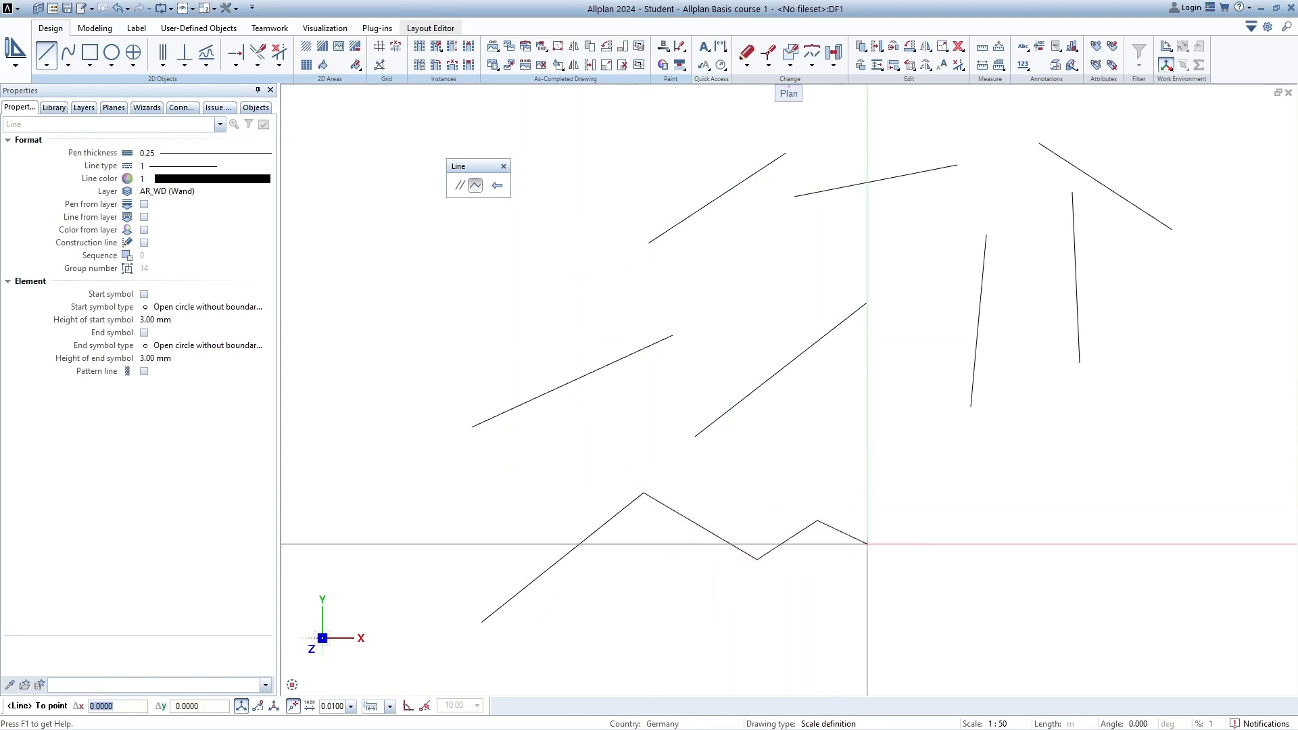
click(867, 542)
click(903, 508)
click(957, 517)
click(1052, 471)
click(1051, 428)
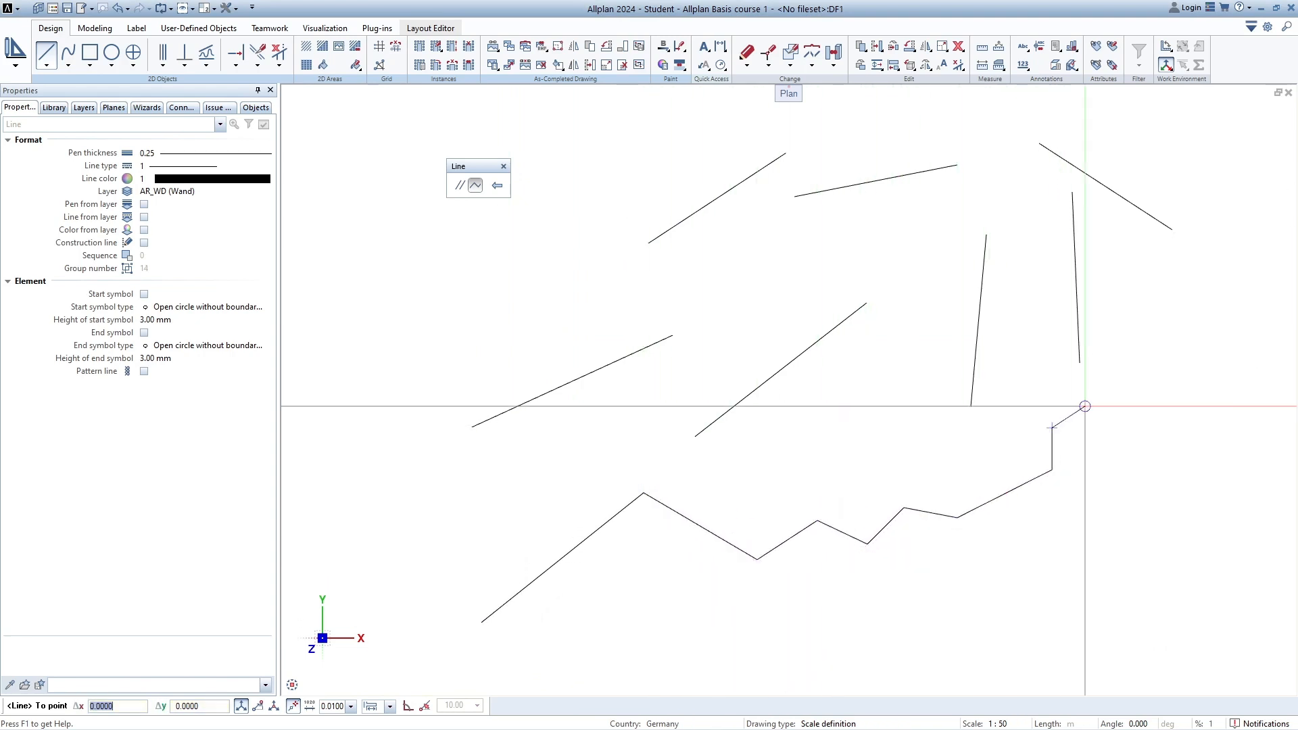
click(1085, 406)
click(1127, 406)
click(1169, 308)
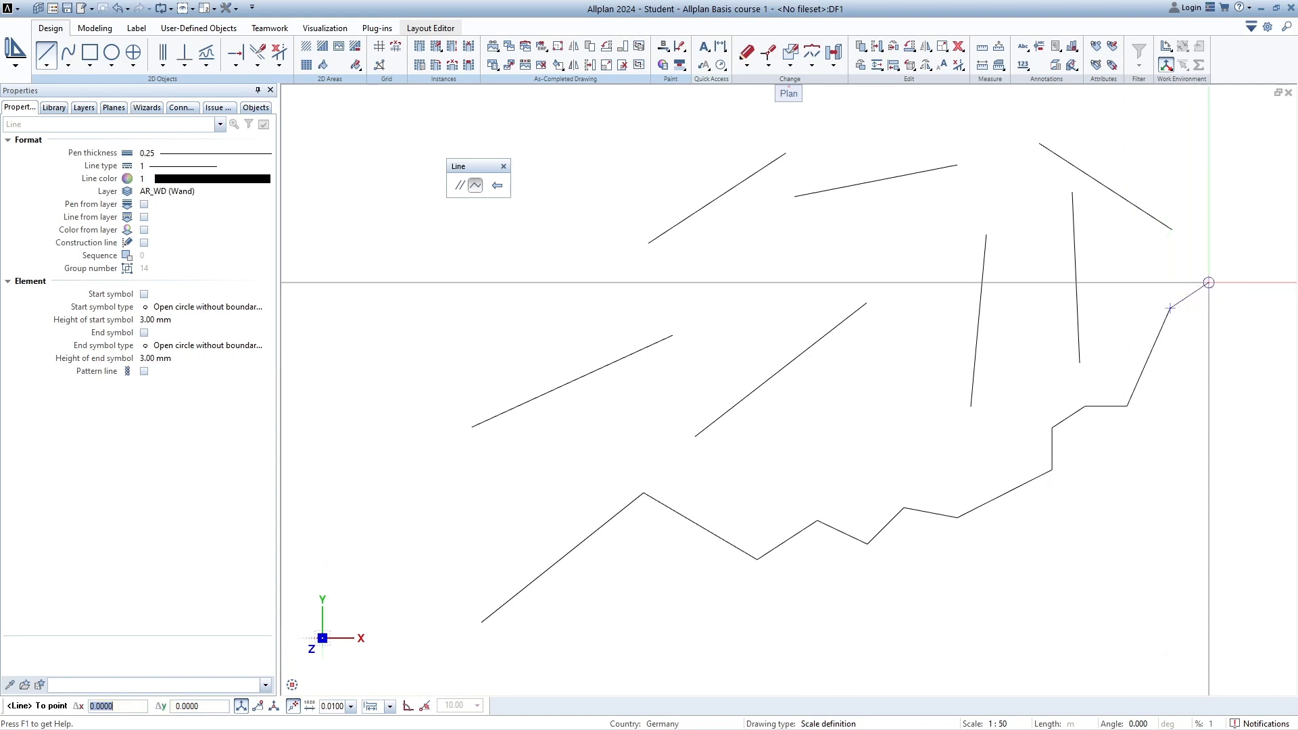
click(1212, 282)
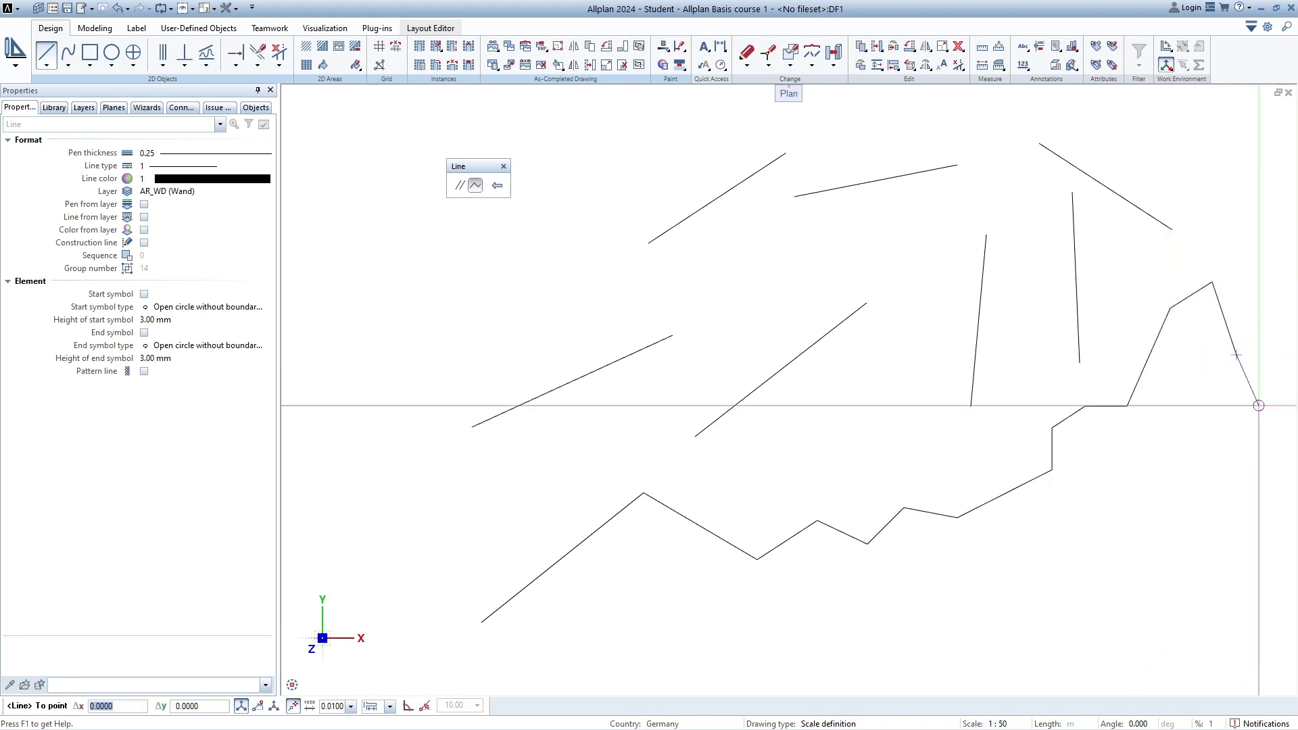
click(1236, 355)
click(1241, 212)
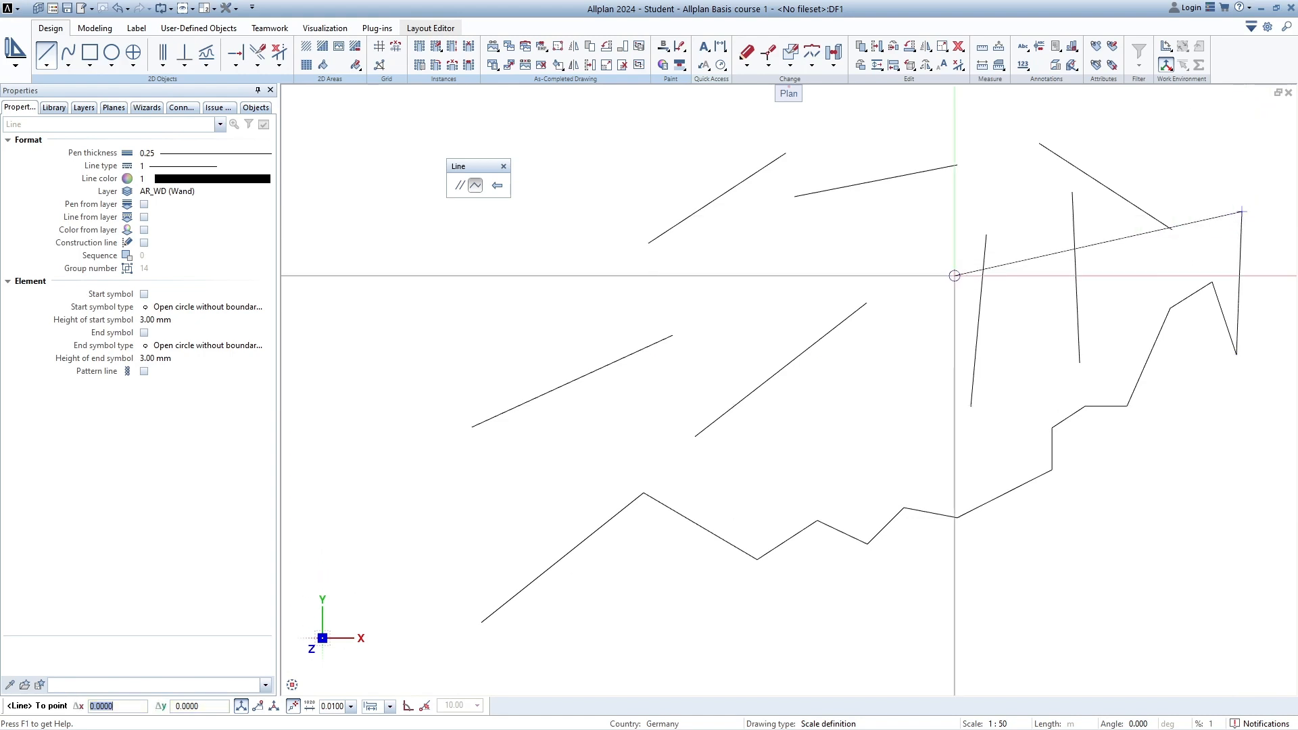
- Step back through the polyline to remove its most recent segments, keeping only the first four
click(498, 186)
click(497, 186)
click(498, 186)
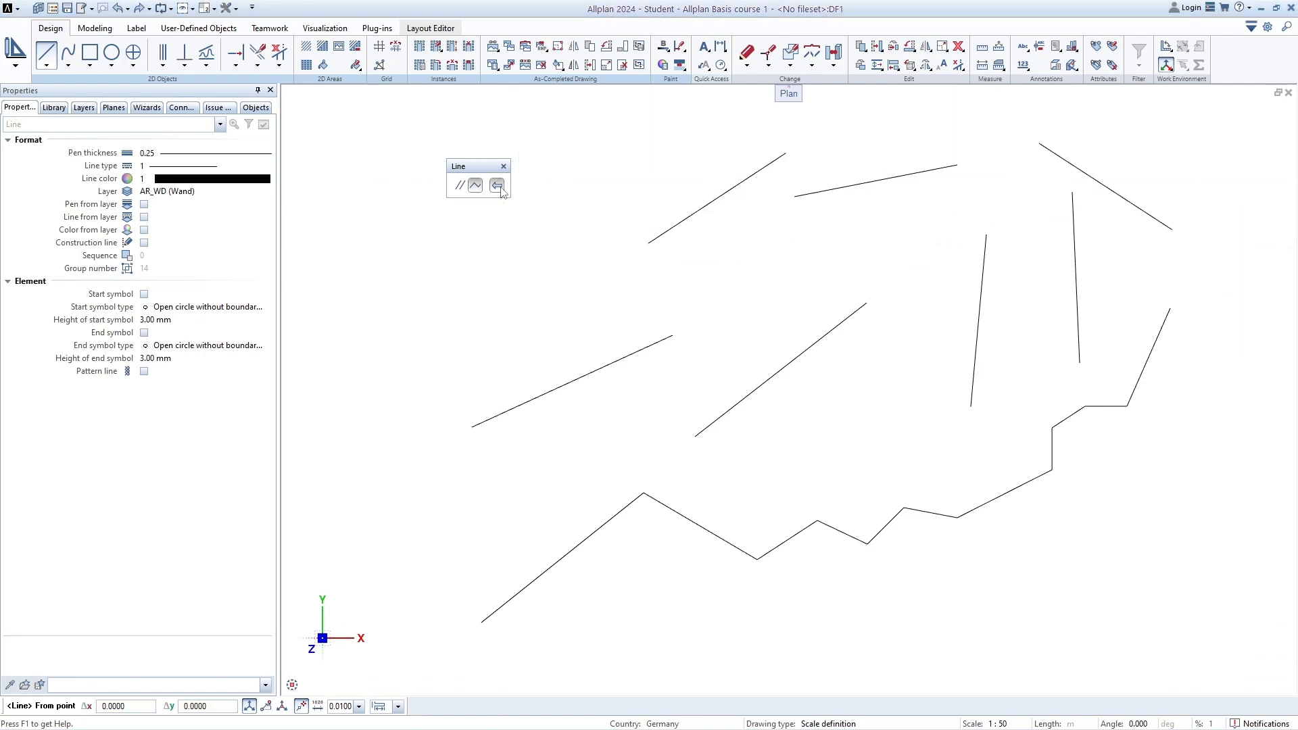
click(498, 186)
click(497, 185)
click(497, 186)
click(497, 186)
click(497, 185)
click(498, 186)
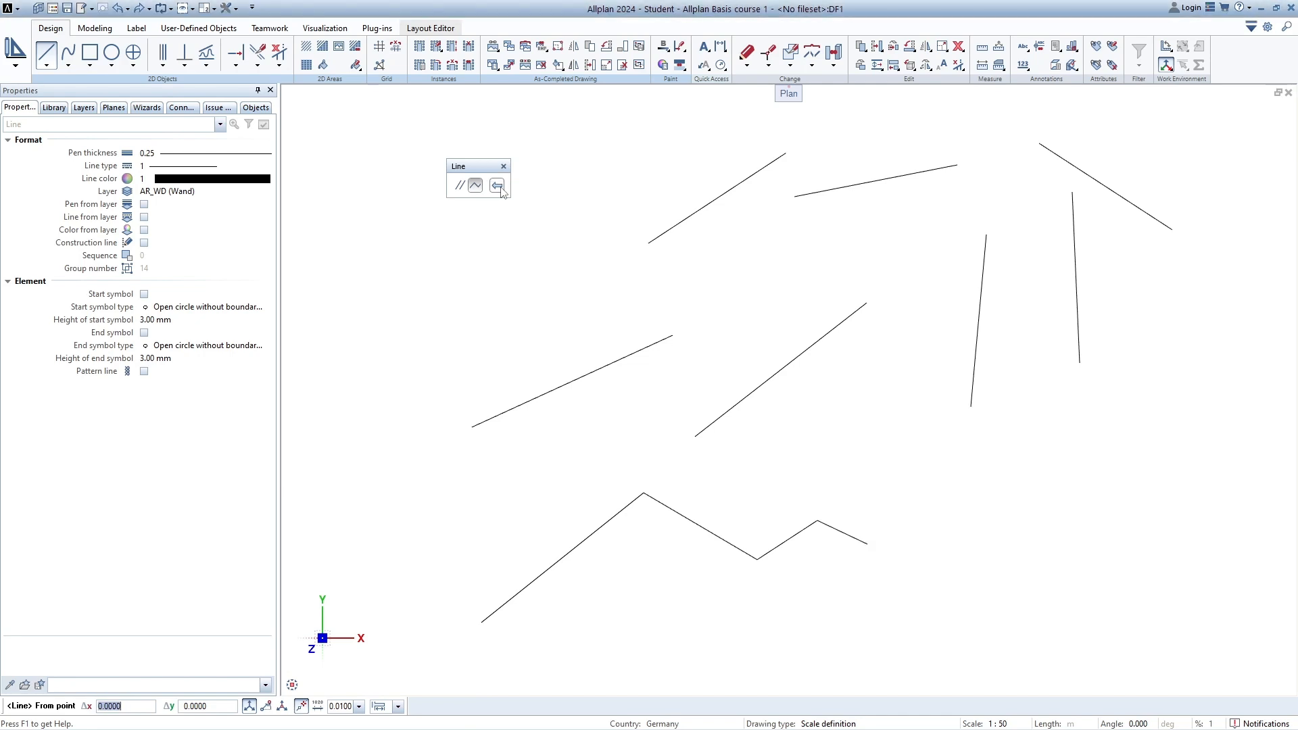
- Continue the polyline from the end of its fourth segment with six new connected segments, then leave the Line command
click(868, 544)
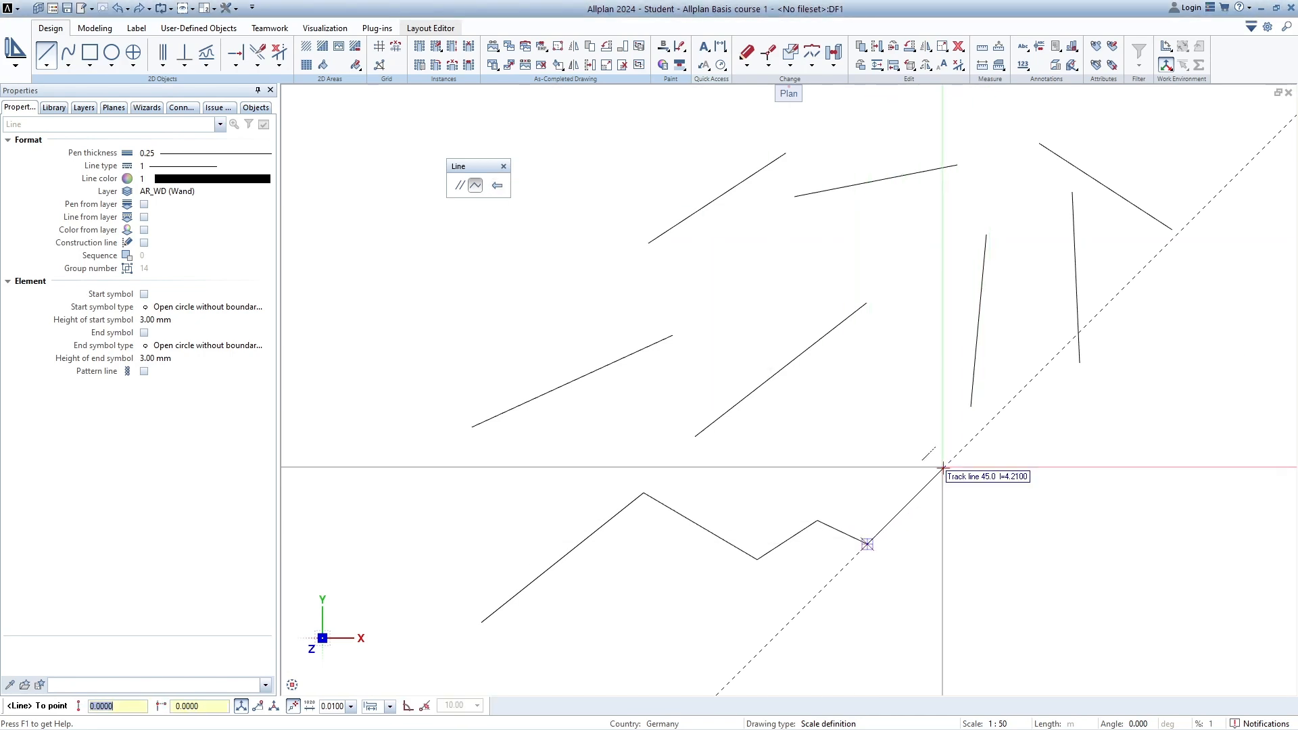
click(965, 472)
click(1071, 493)
click(1103, 416)
click(1137, 392)
click(1159, 312)
click(1159, 268)
key(Escape)
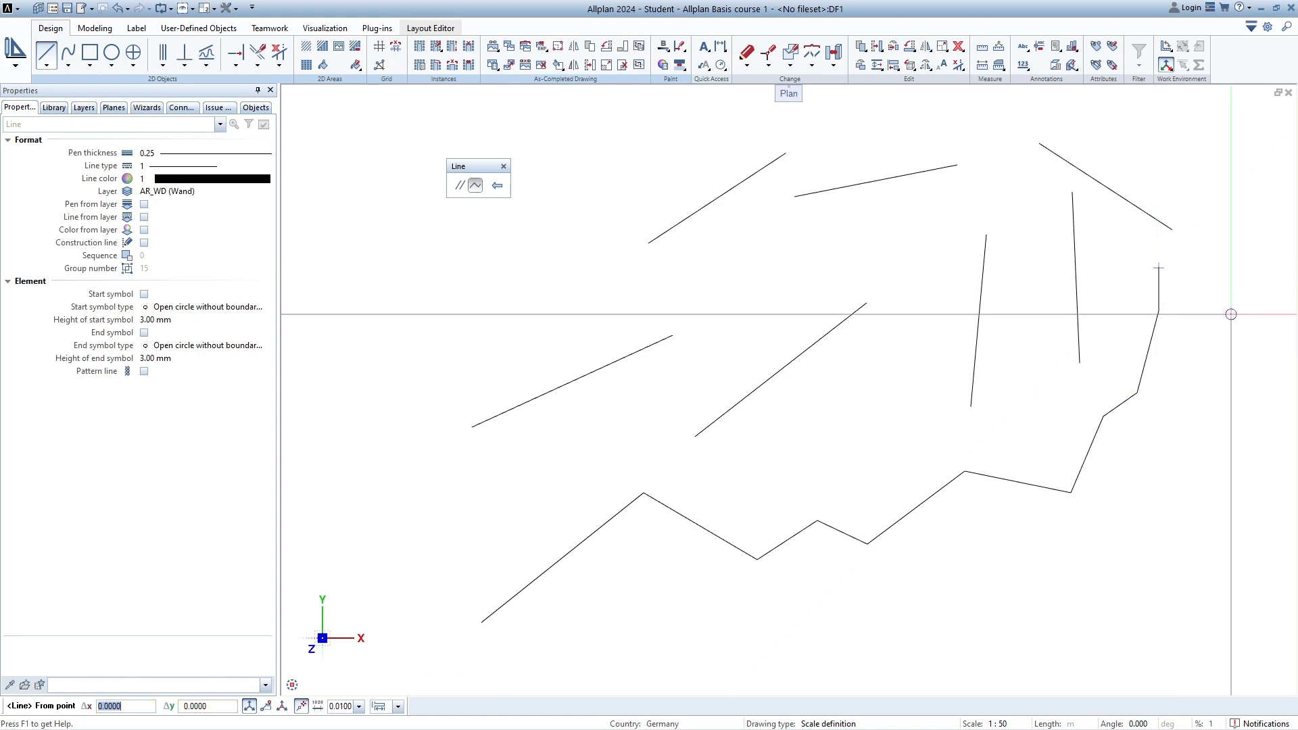
key(Escape)
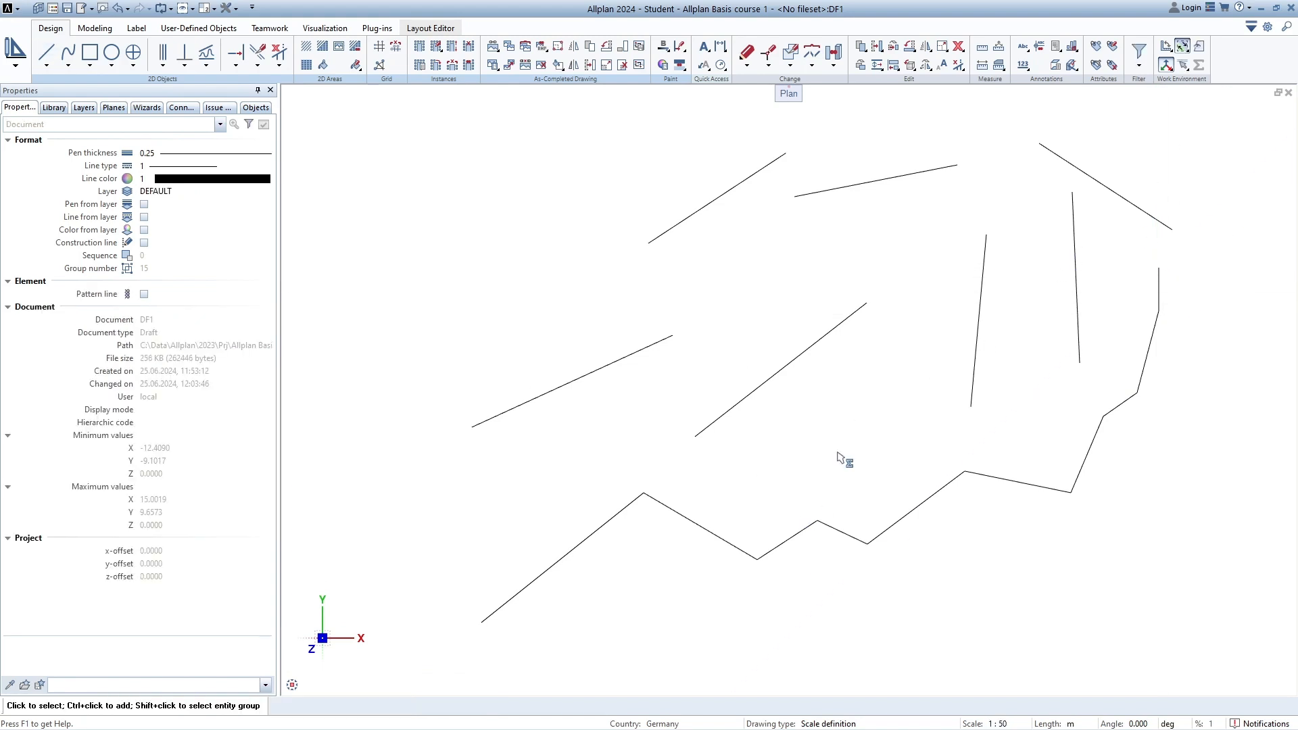
- Delete all lines from the drawing
key(ctrl+a)
key(Delete)
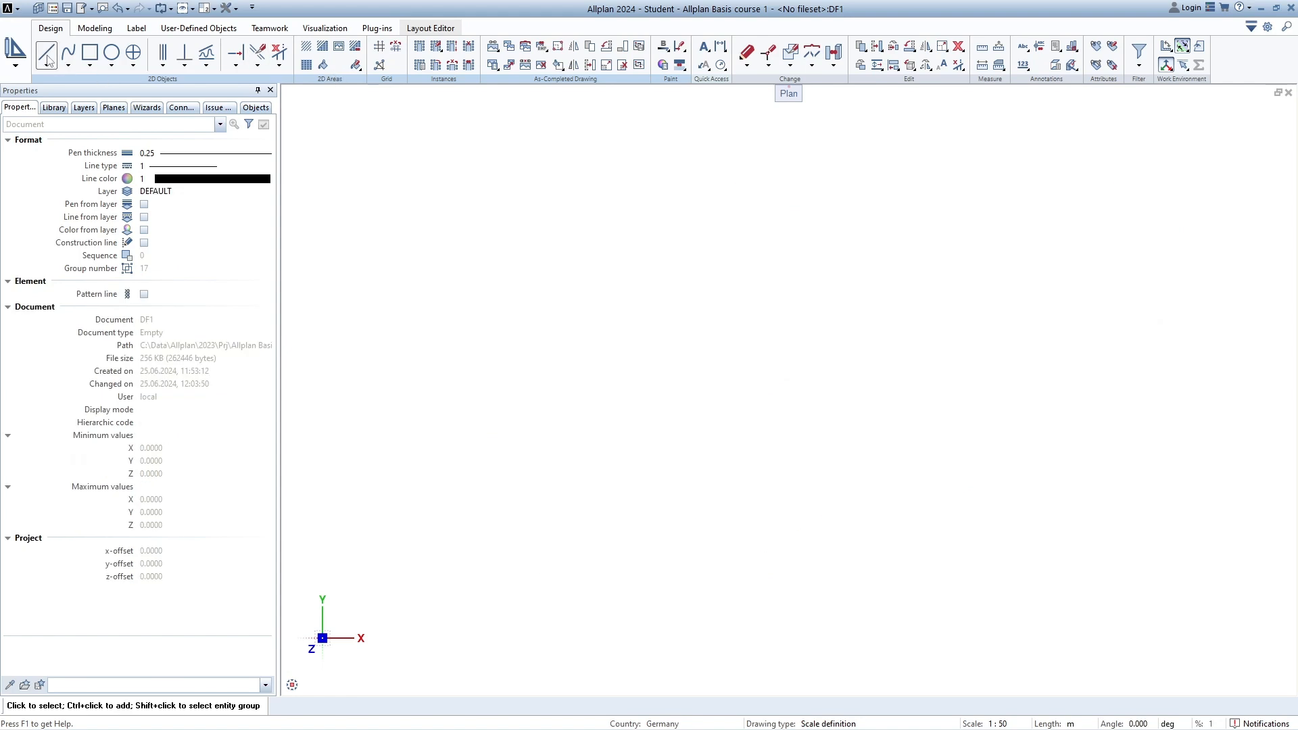
- Start a new polyline with the Line command at a free point and draw its first segment with Δx 5 and Δy 1
click(47, 60)
drag(478, 179, 506, 180)
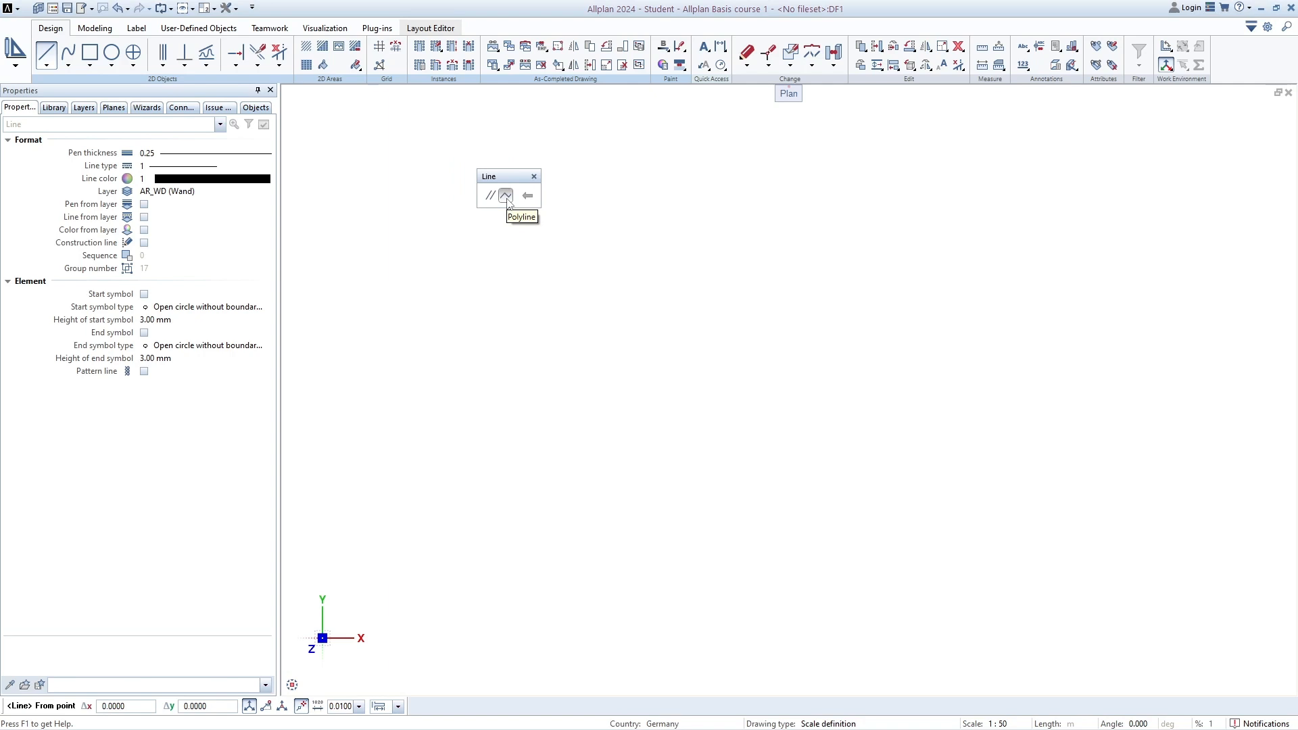
click(505, 195)
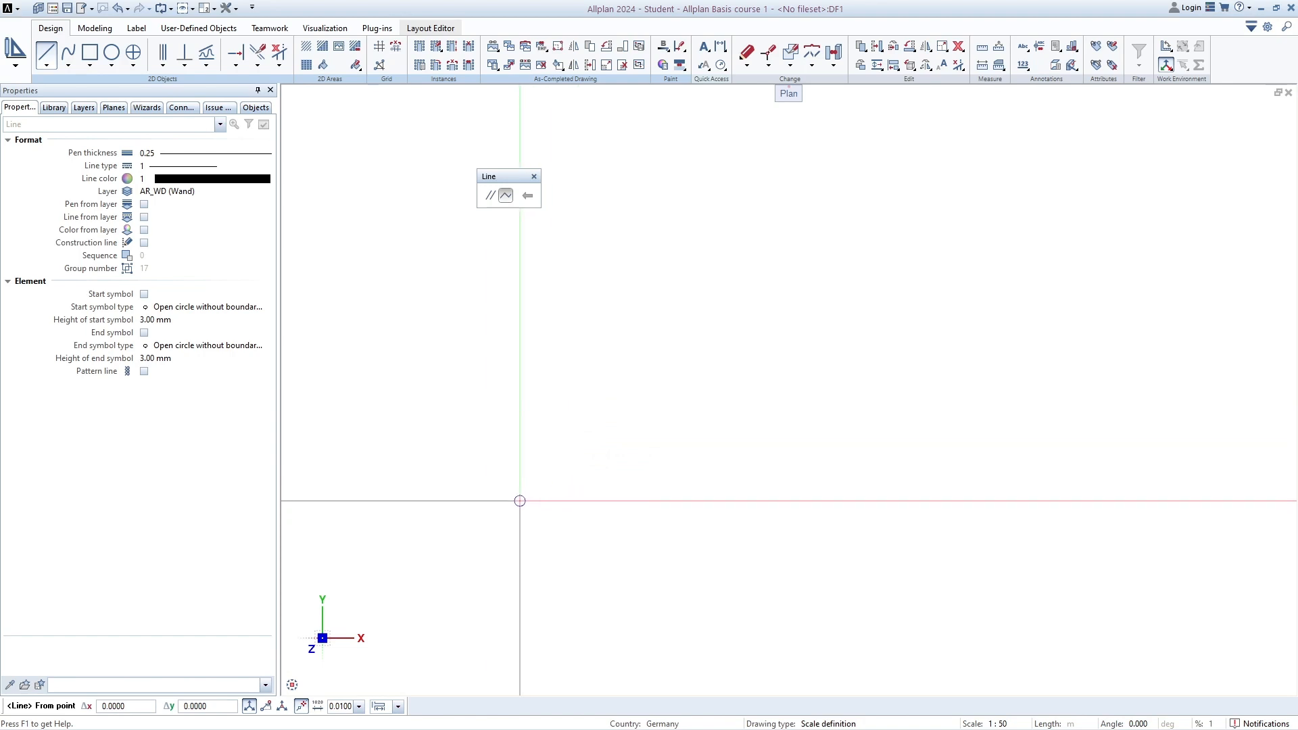
click(520, 501)
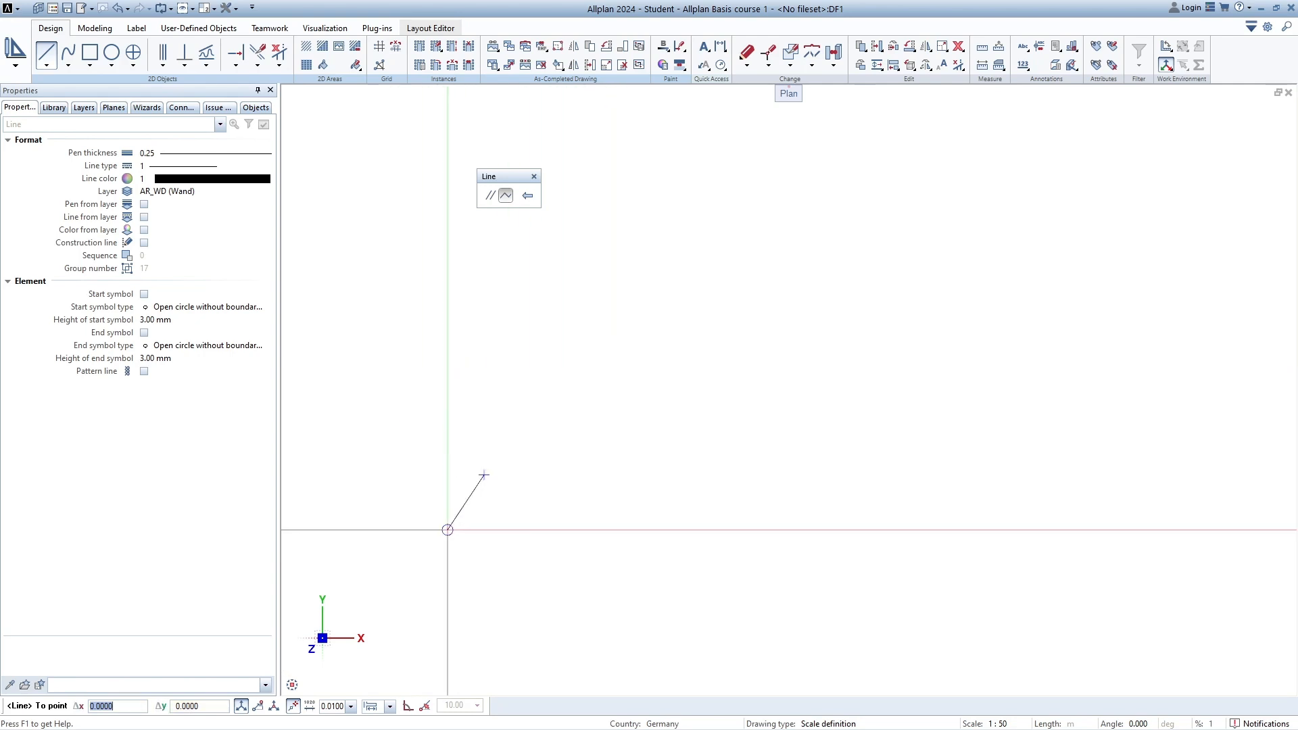
scroll(452, 532, up, 2)
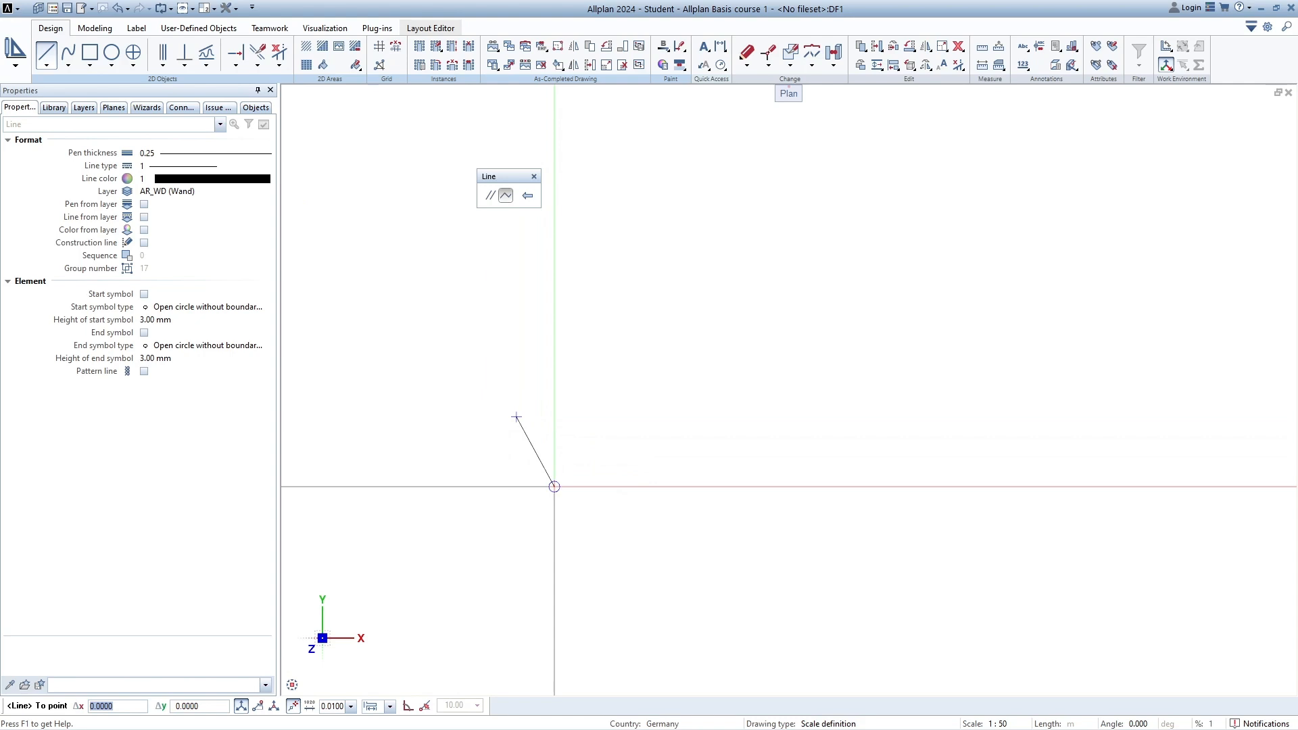
text(5)
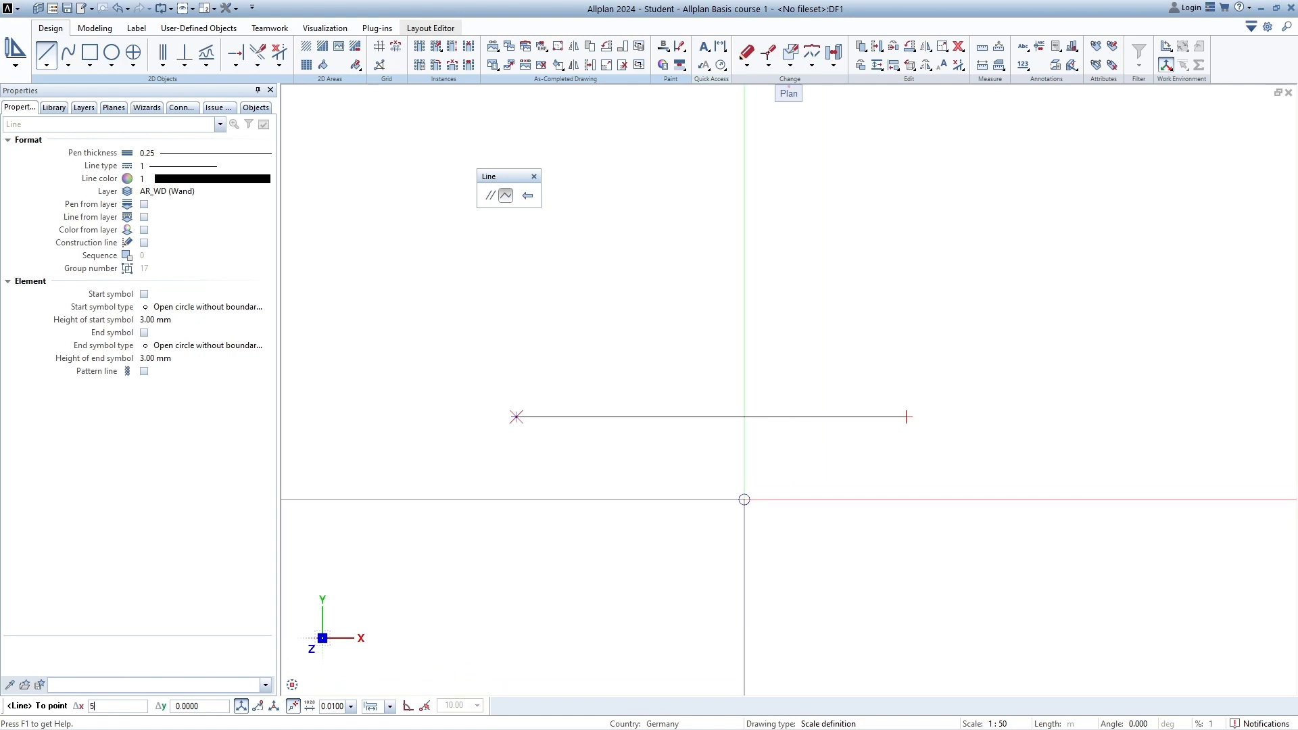
key(Tab)
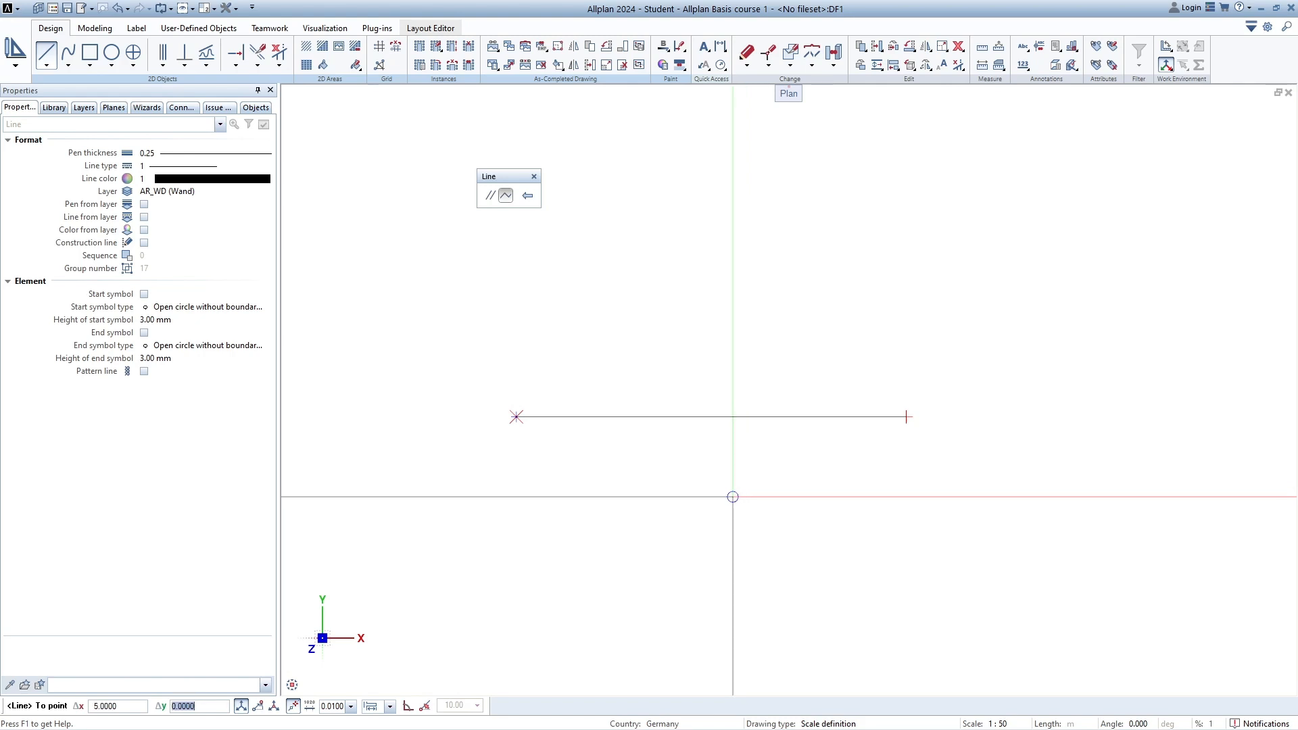
text(1)
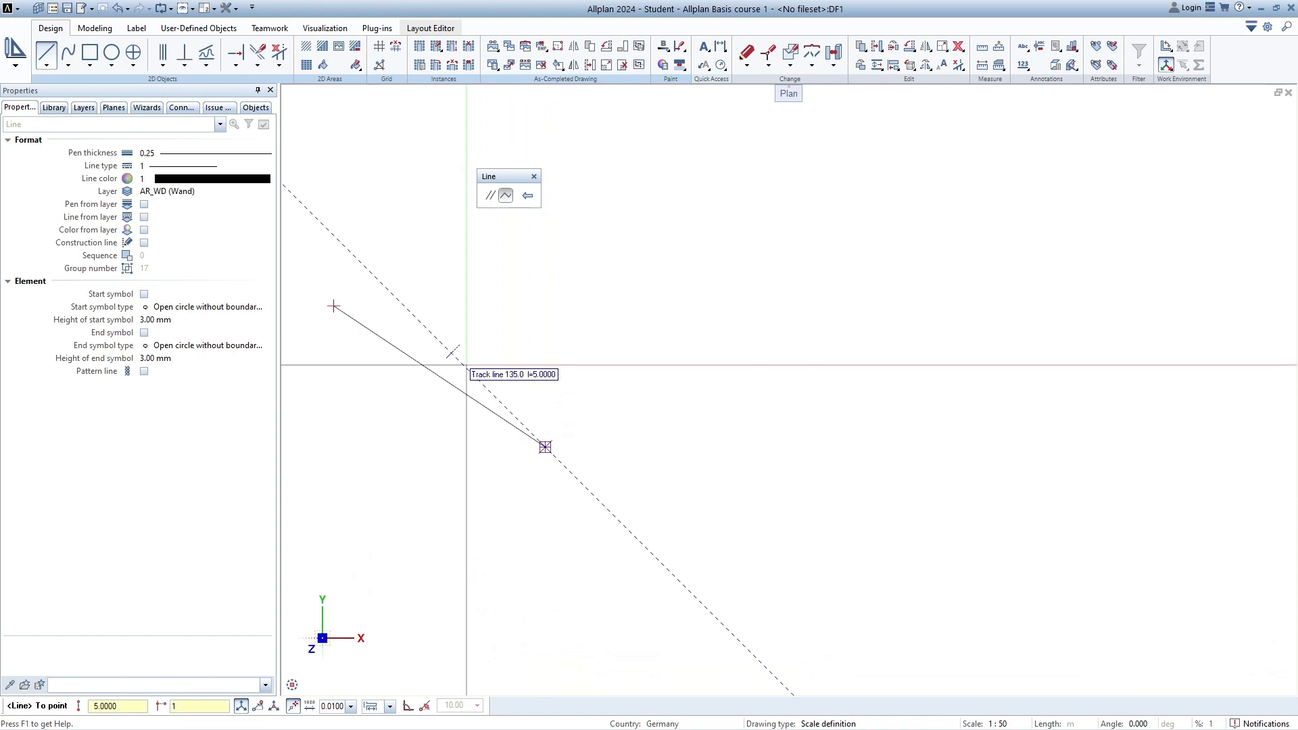
key(Return)
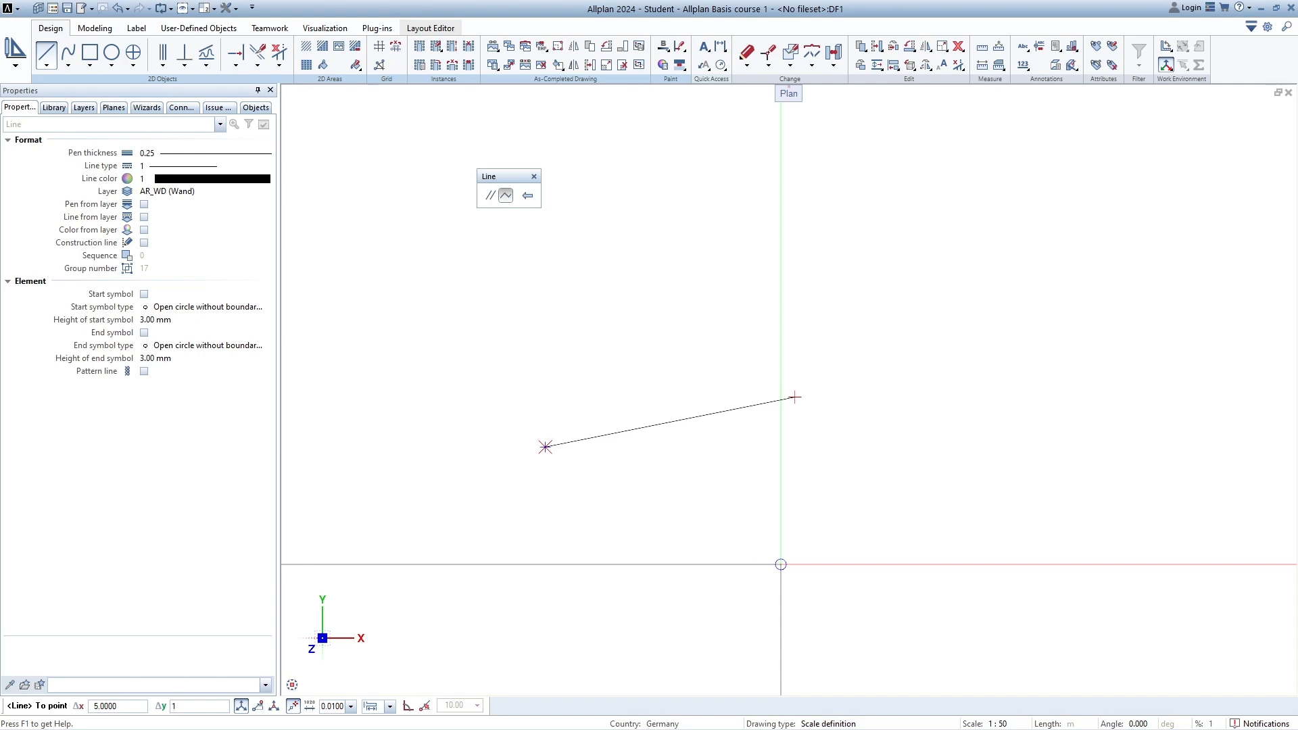
key(Return)
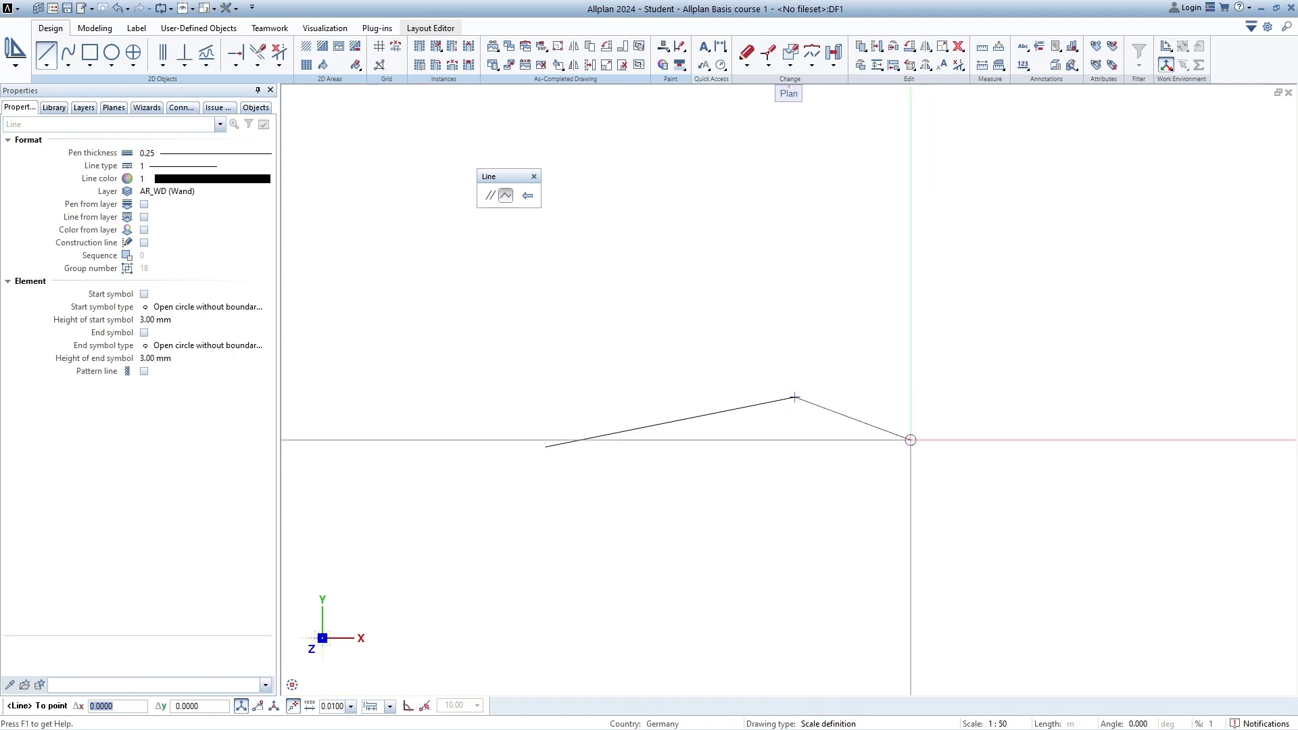
- Add a second polyline segment with Δx 1 and Δy 5
mouse_move(910, 440)
middle_down()
mouse_move(911, 474)
mouse_move(858, 531)
middle_up()
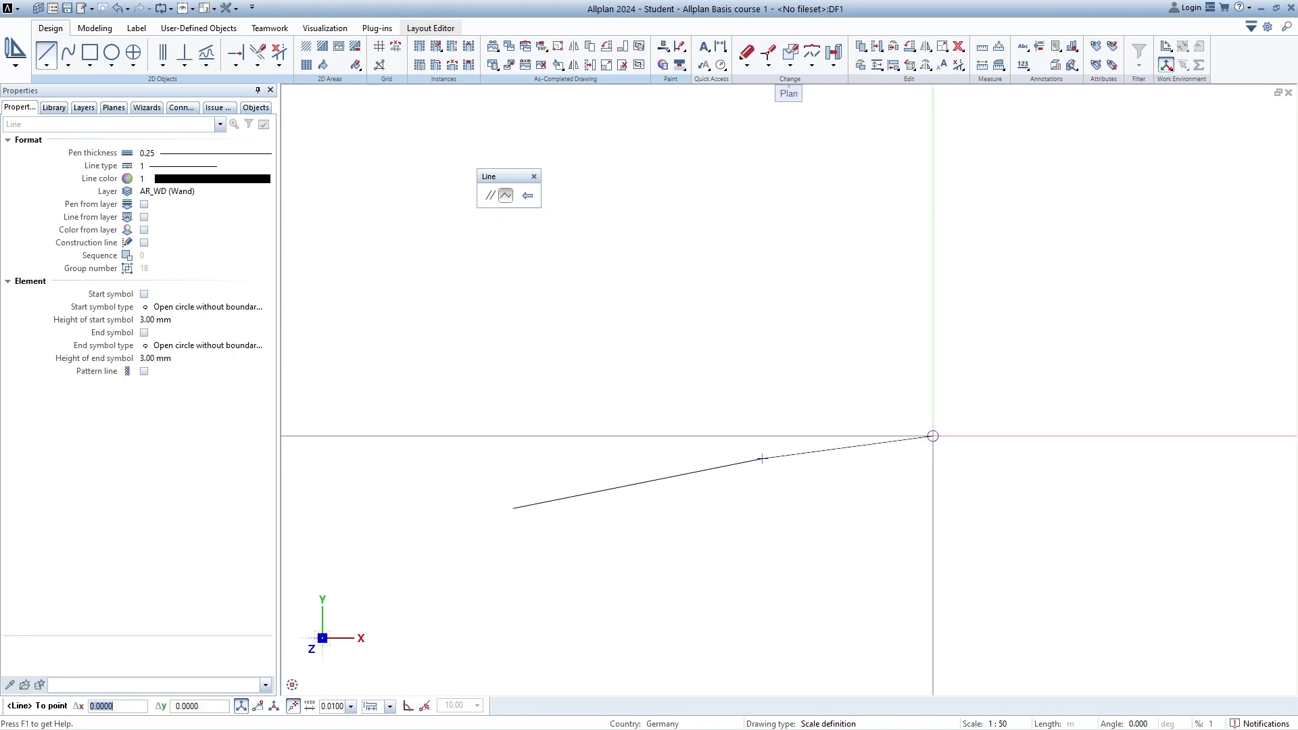
middle_drag(933, 439, 927, 464)
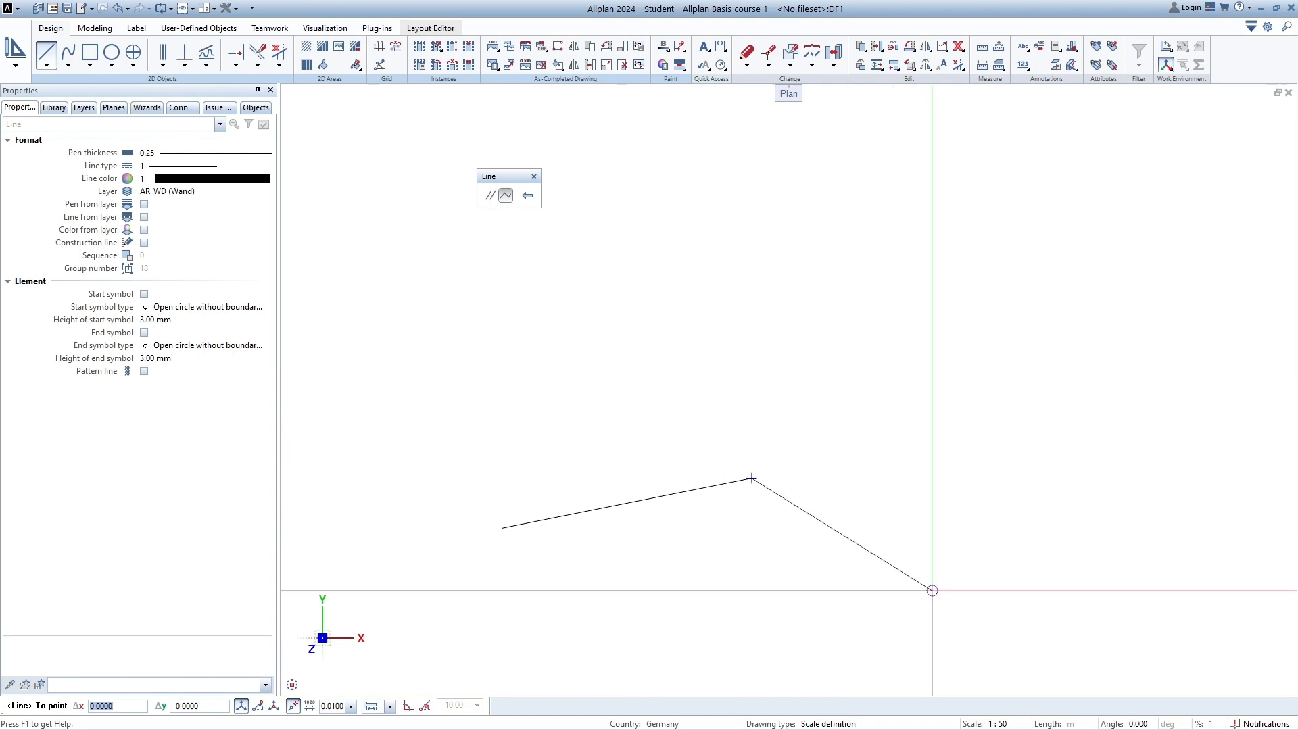
text(1)
key(Tab)
text(5)
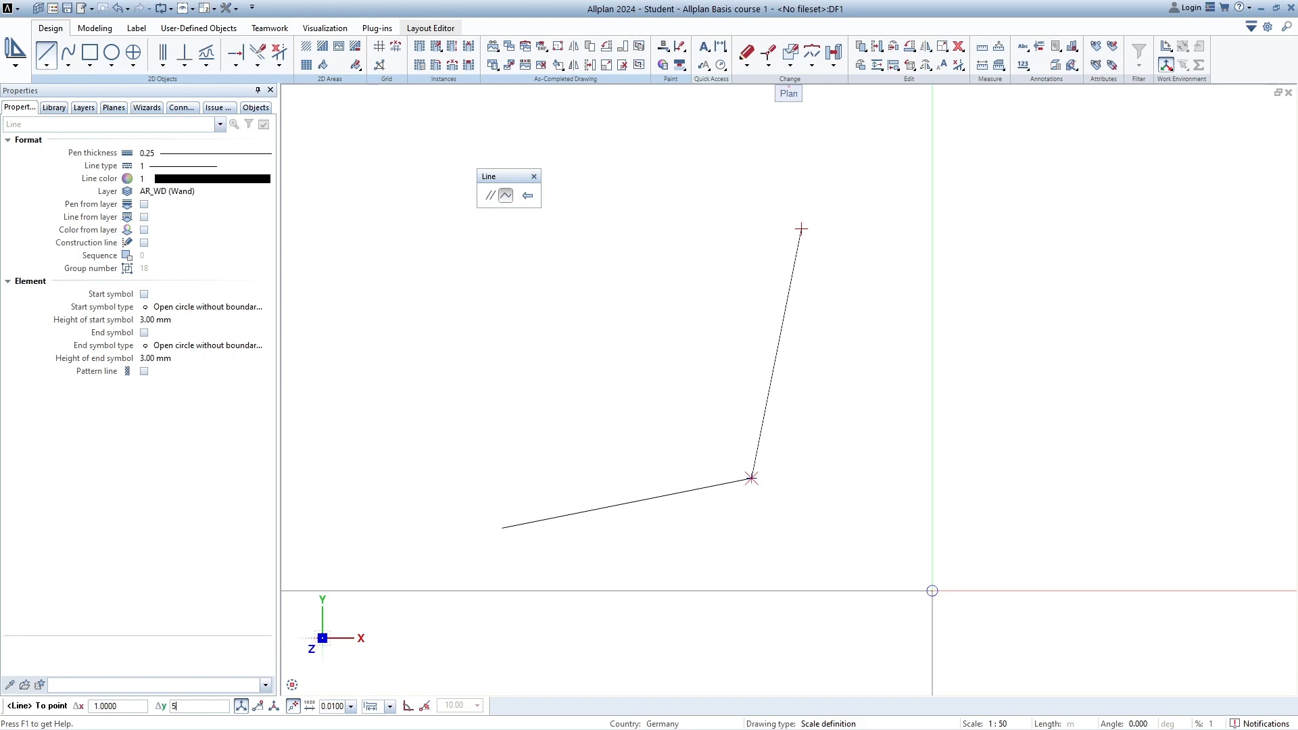
key(Return)
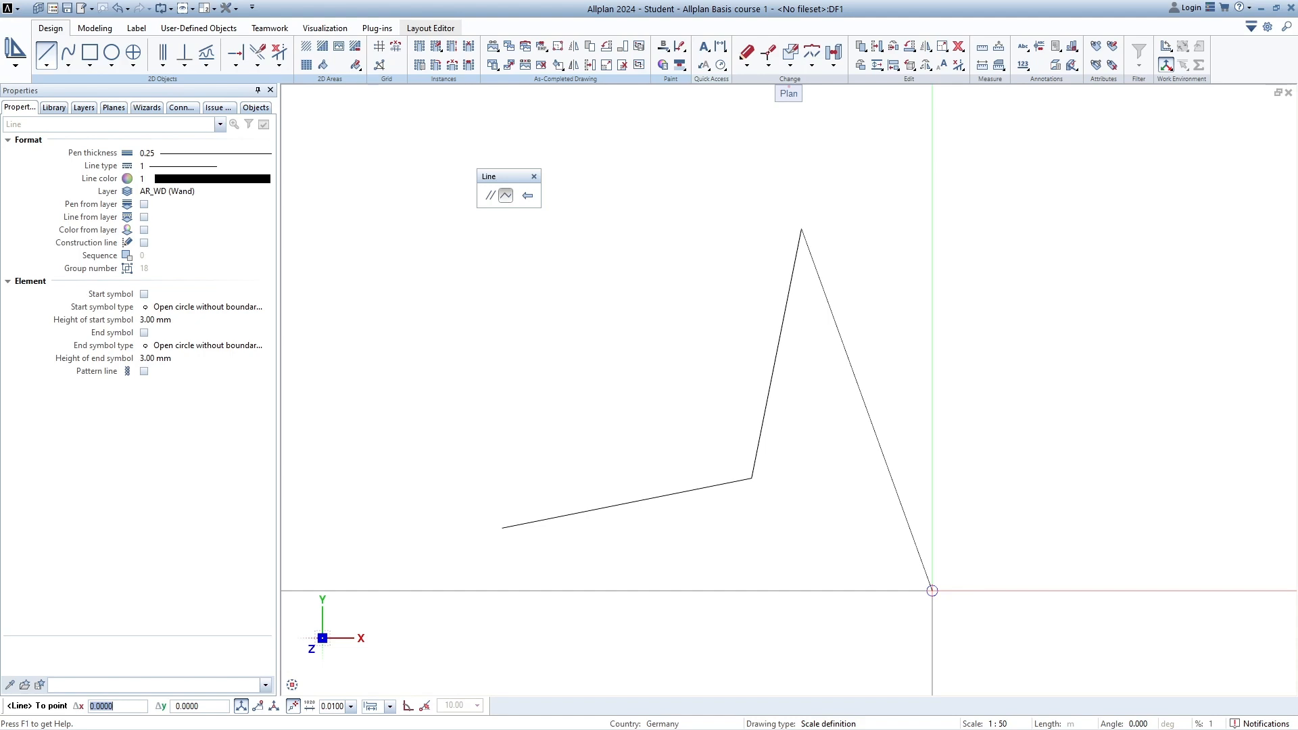
- Set the third polyline segment's offsets to Δx -5 and Δy -1
text(-5)
key(Tab)
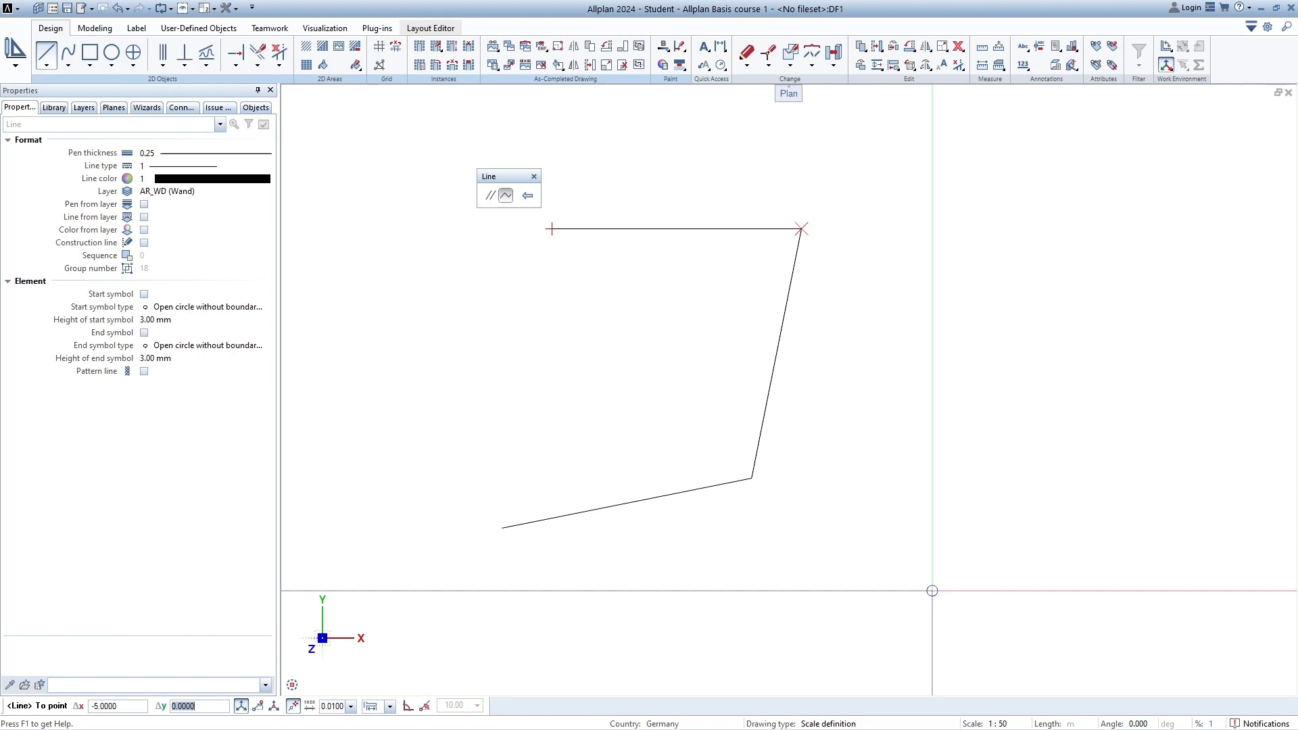
text(-1)
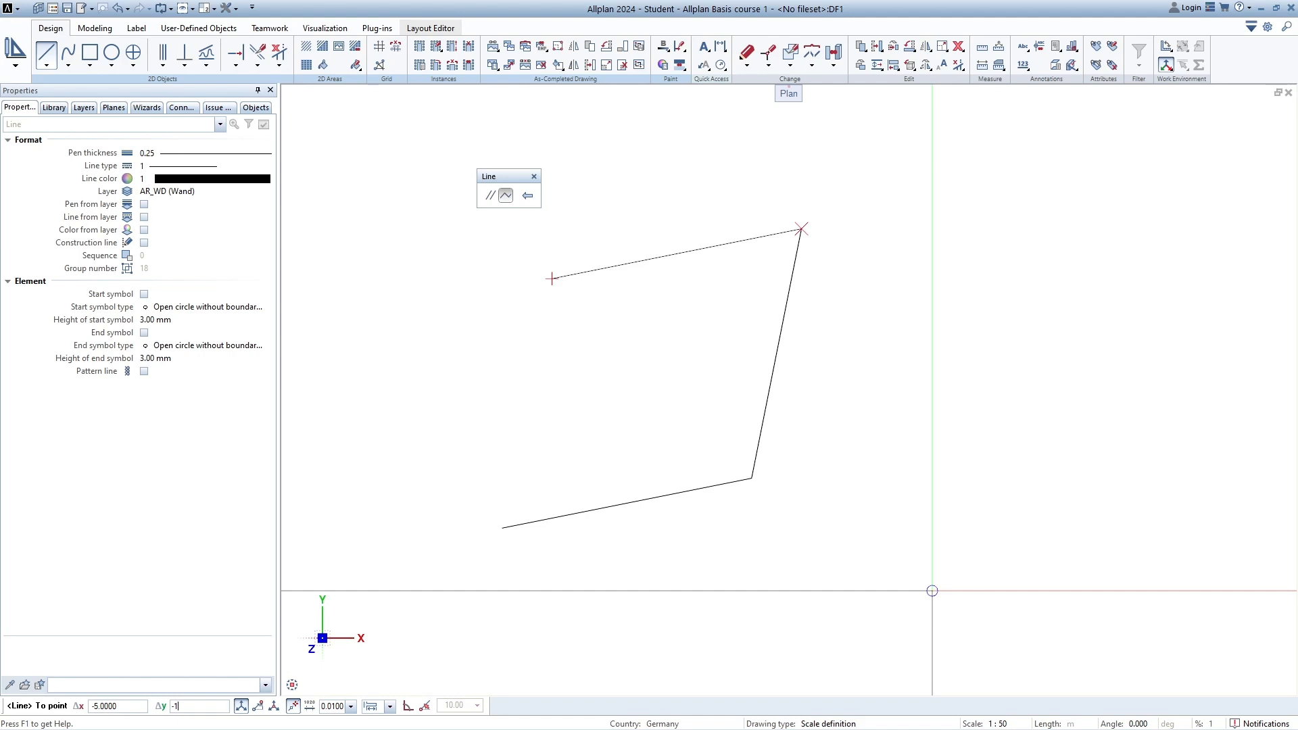
- Try the sums -1-1, -1-1+2 and -1-1+3 as the third segment's Δy, then clear the value
text(-1)
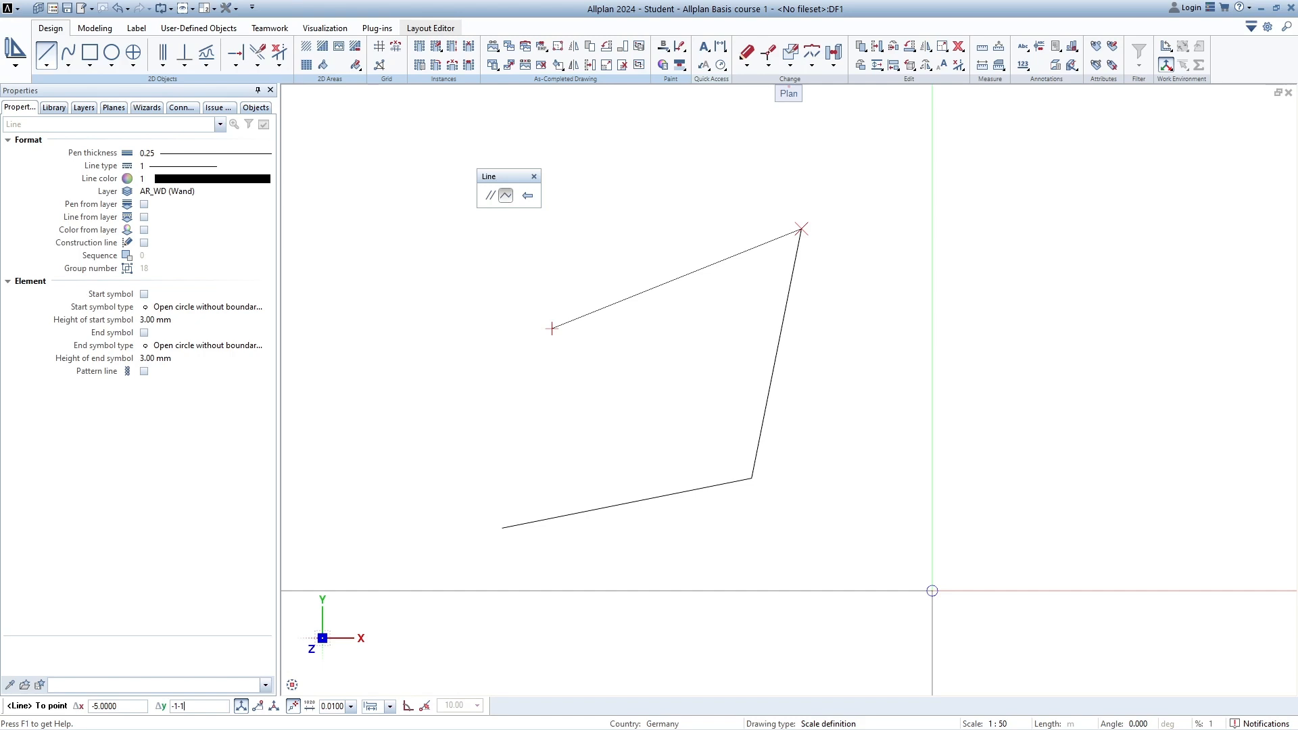
text(+2)
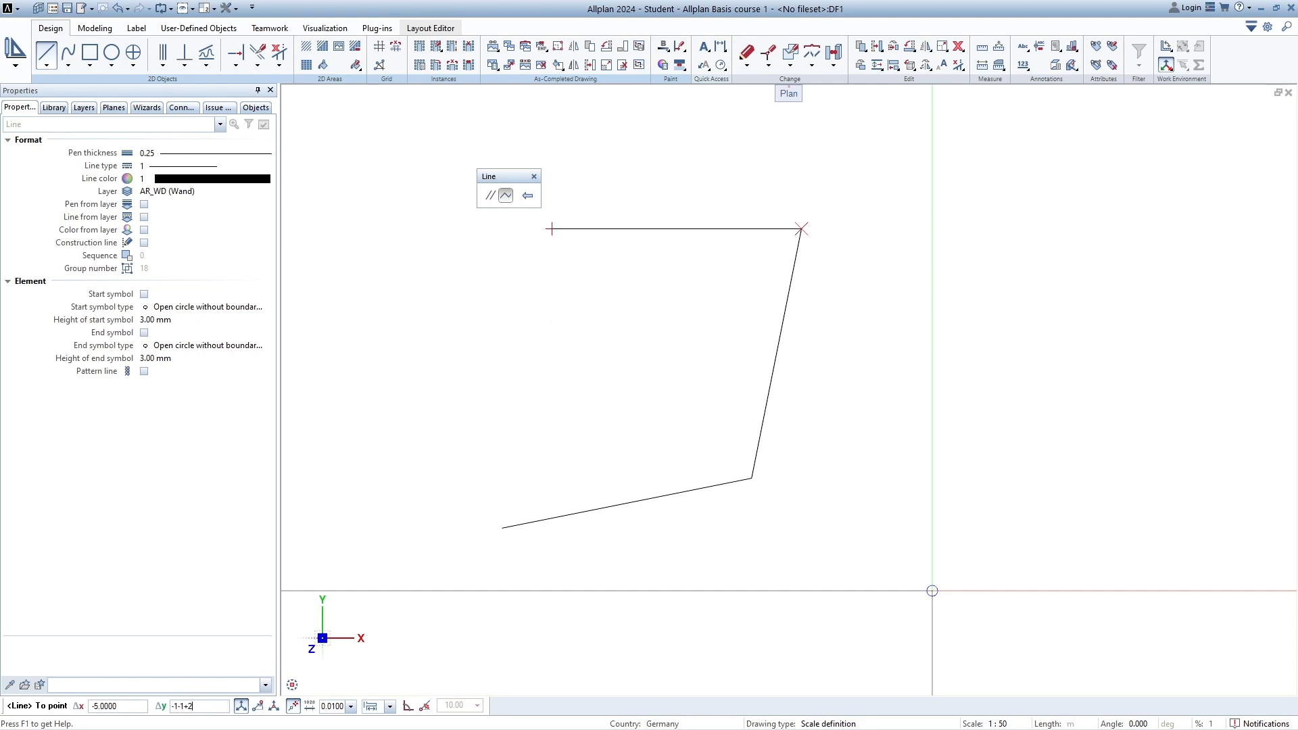
key(BackSpace)
text(3)
key(BackSpace)
key(BackSpace)
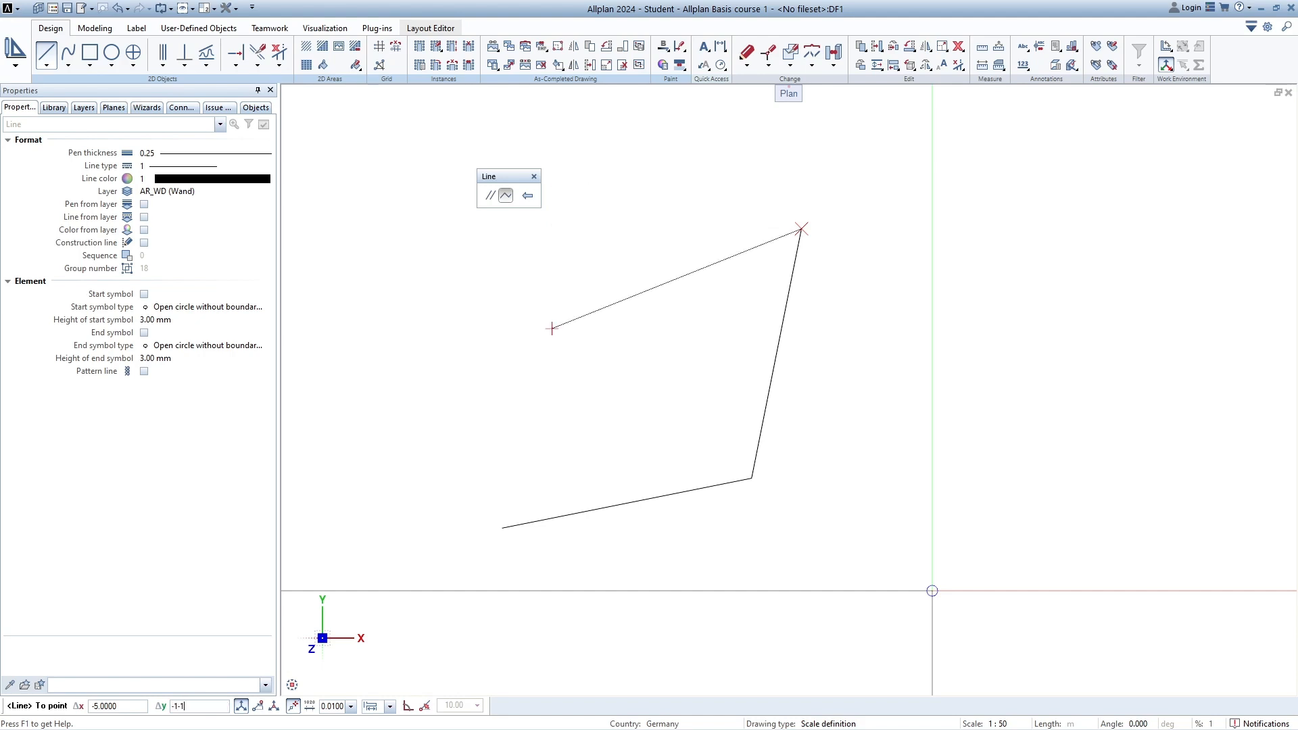
key(BackSpace)
key(BackSpace)
key(BackSpace)
key(BackSpace)
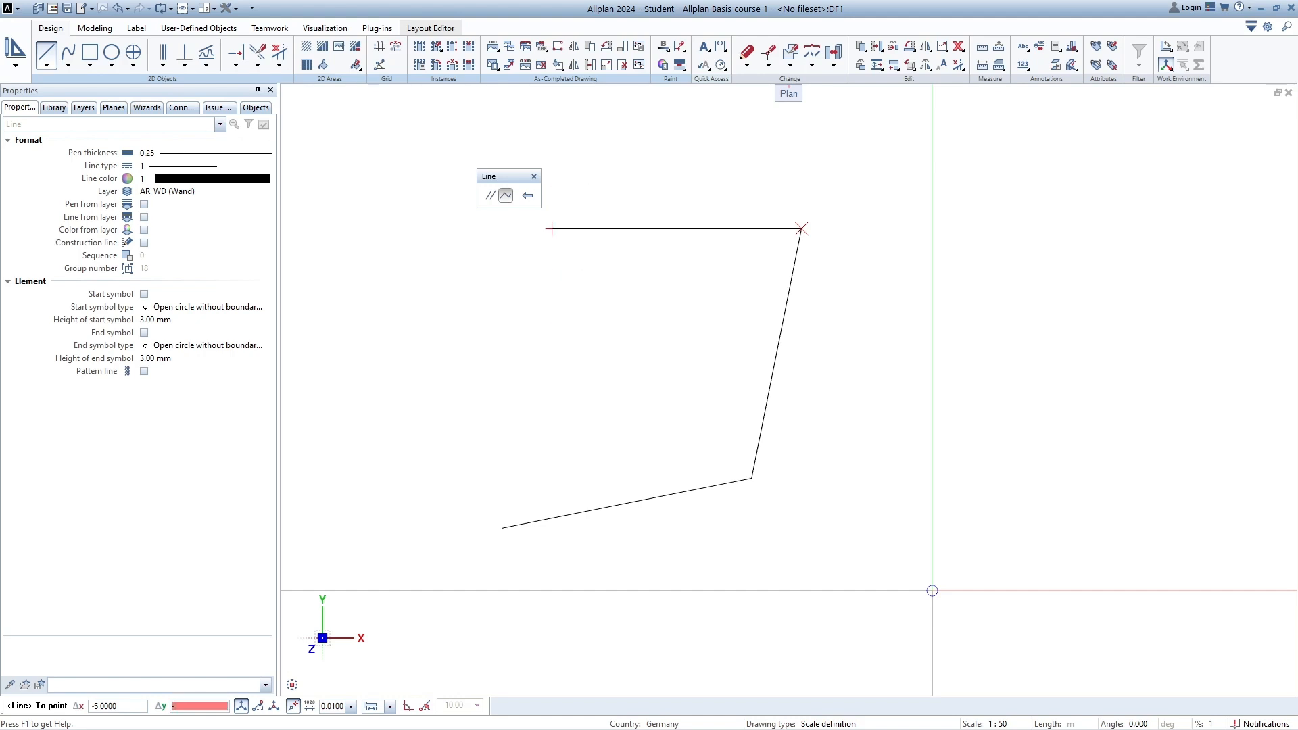
key(BackSpace)
- Try the product 2*5 and the quotient 2/5 as the third segment's Δy, then clear the value
text(2*5)
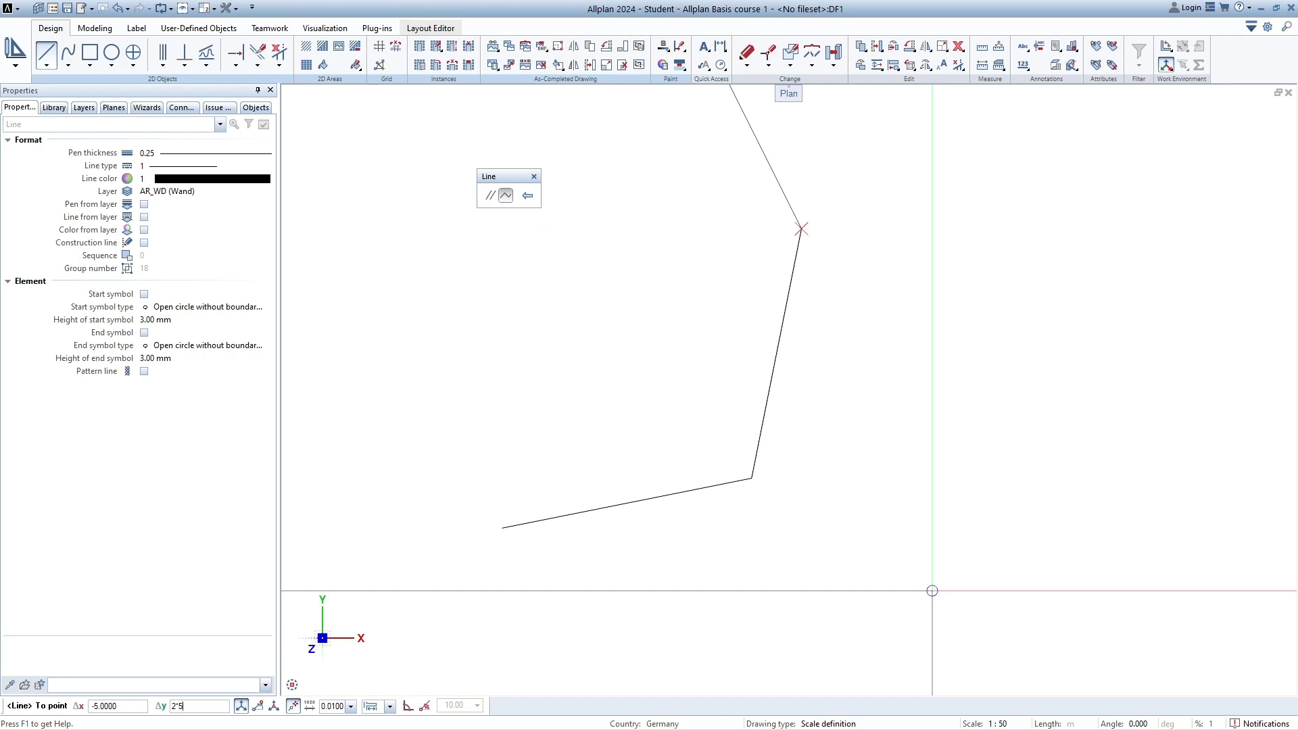
key(BackSpace)
key(BackSpace)
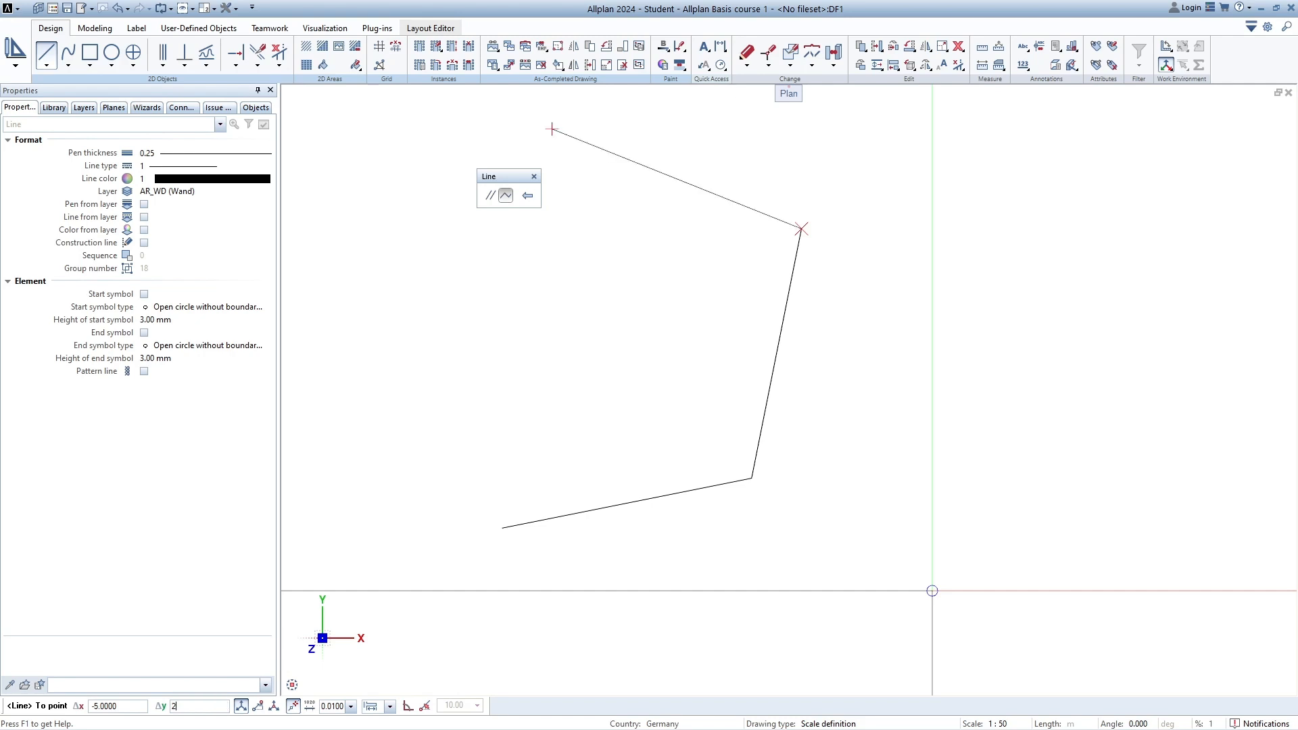
text(/5)
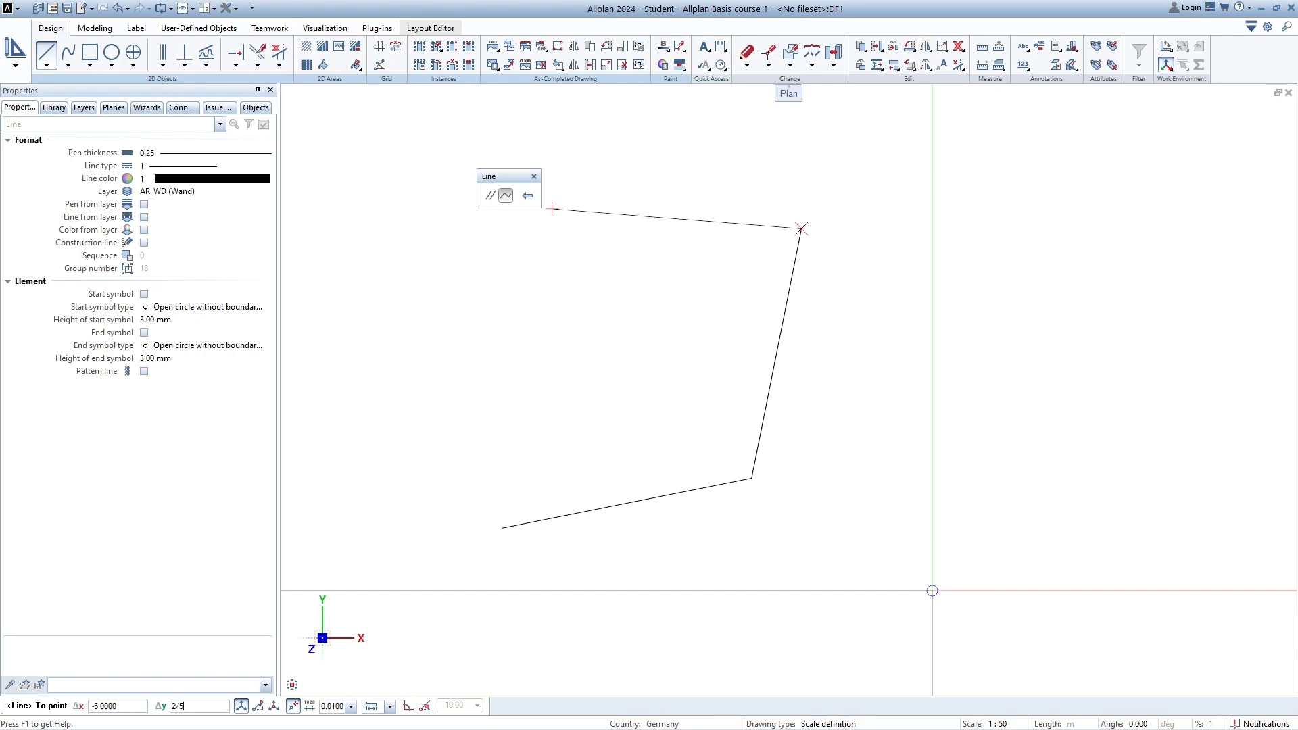
key(BackSpace)
key(BackSpace)
key(BackSpace)
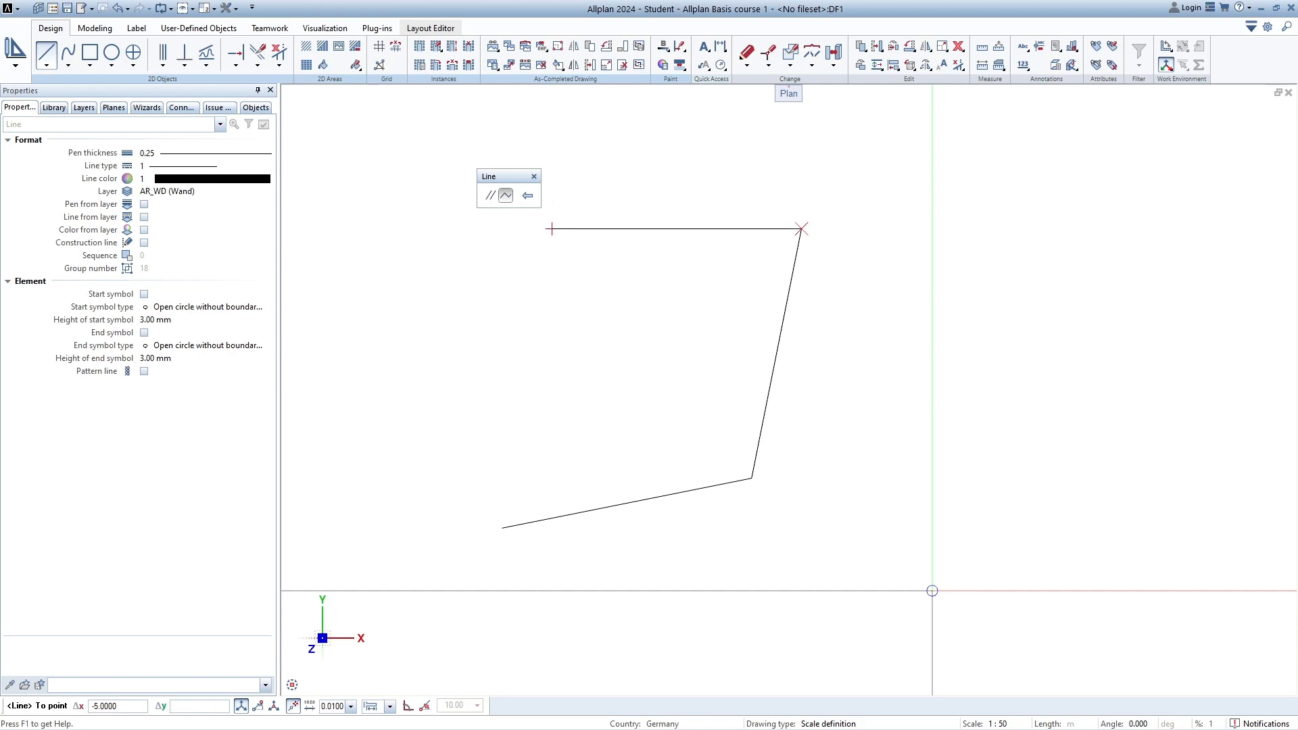
- Complete the third segment with Δy -1, close the parallelogram with a segment of Δx -1 and Δy -5, and end the Line command
text(-1)
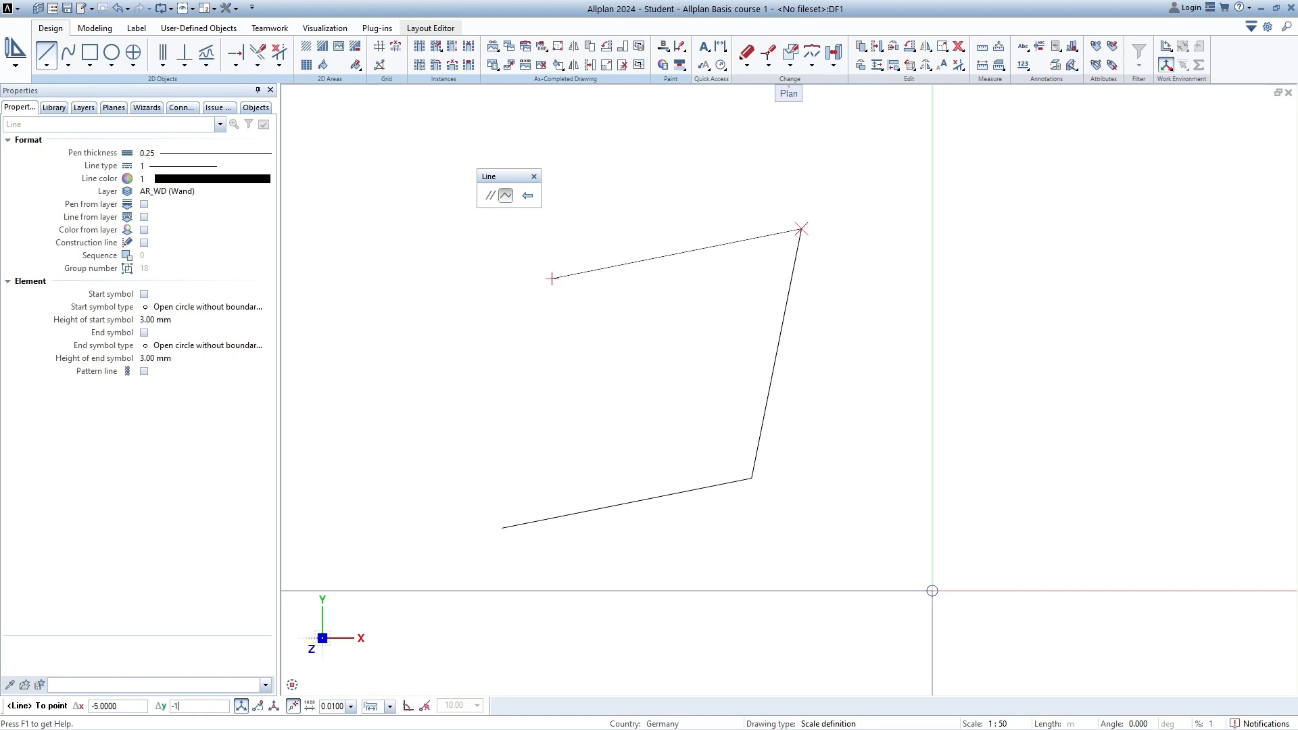
key(Return)
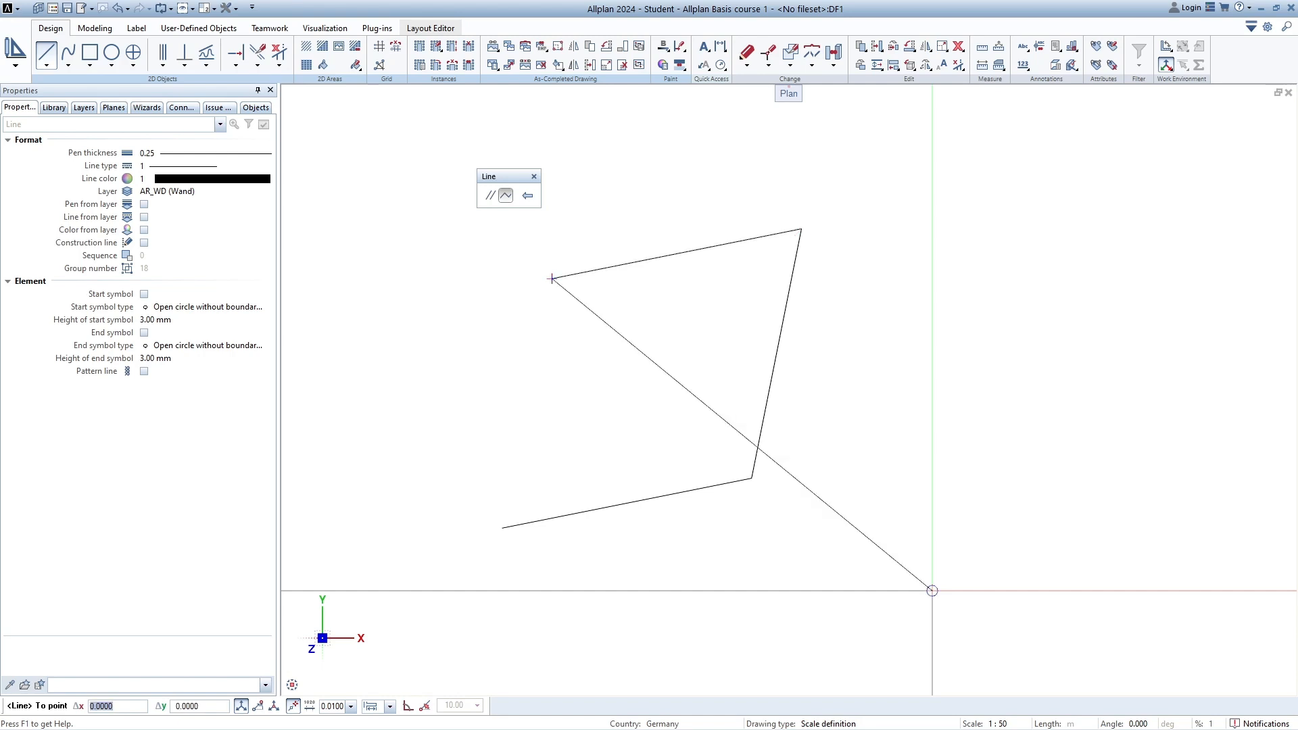
text(-1)
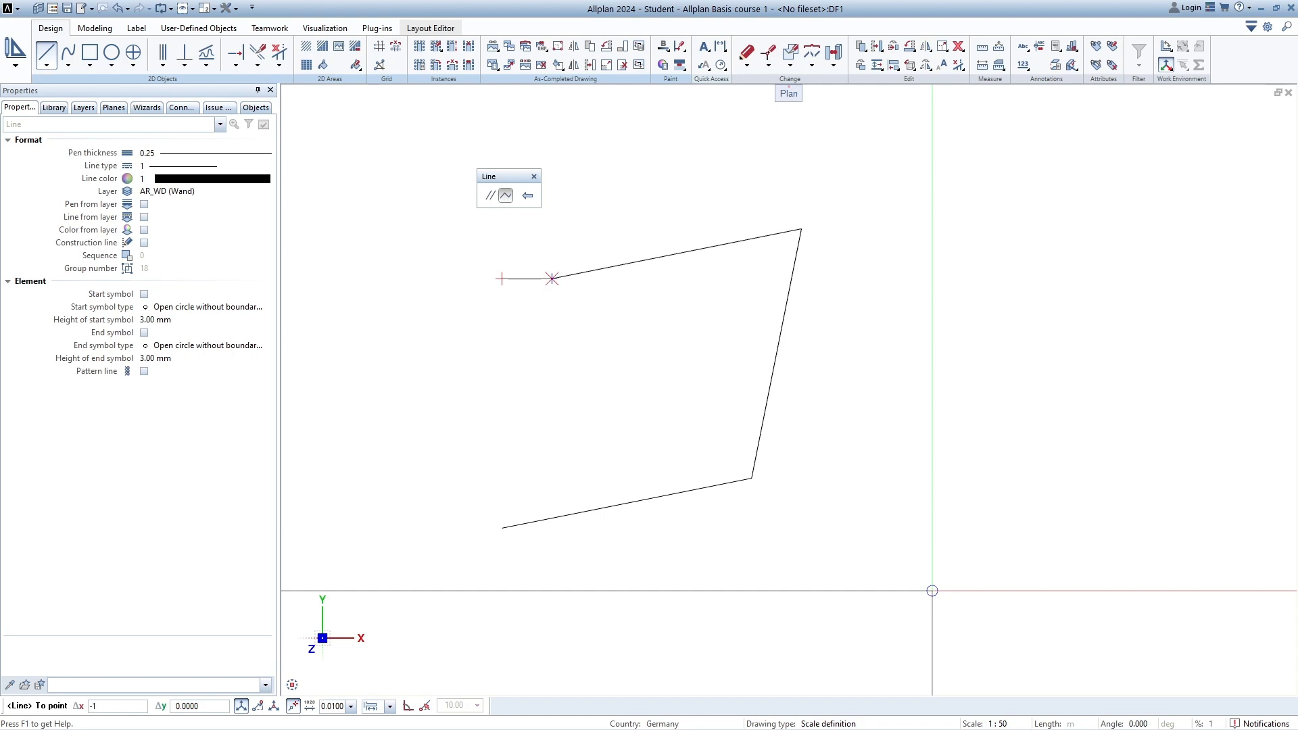
key(Tab)
text(-5)
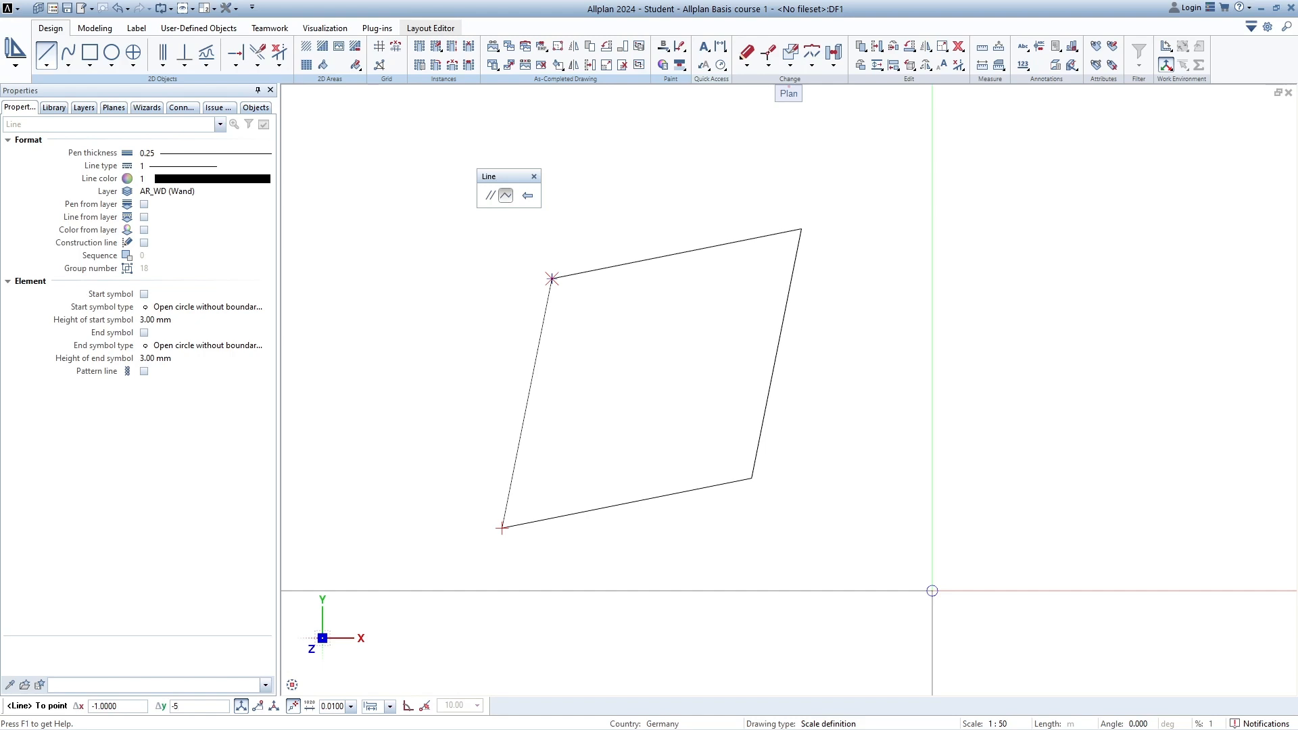
key(Return)
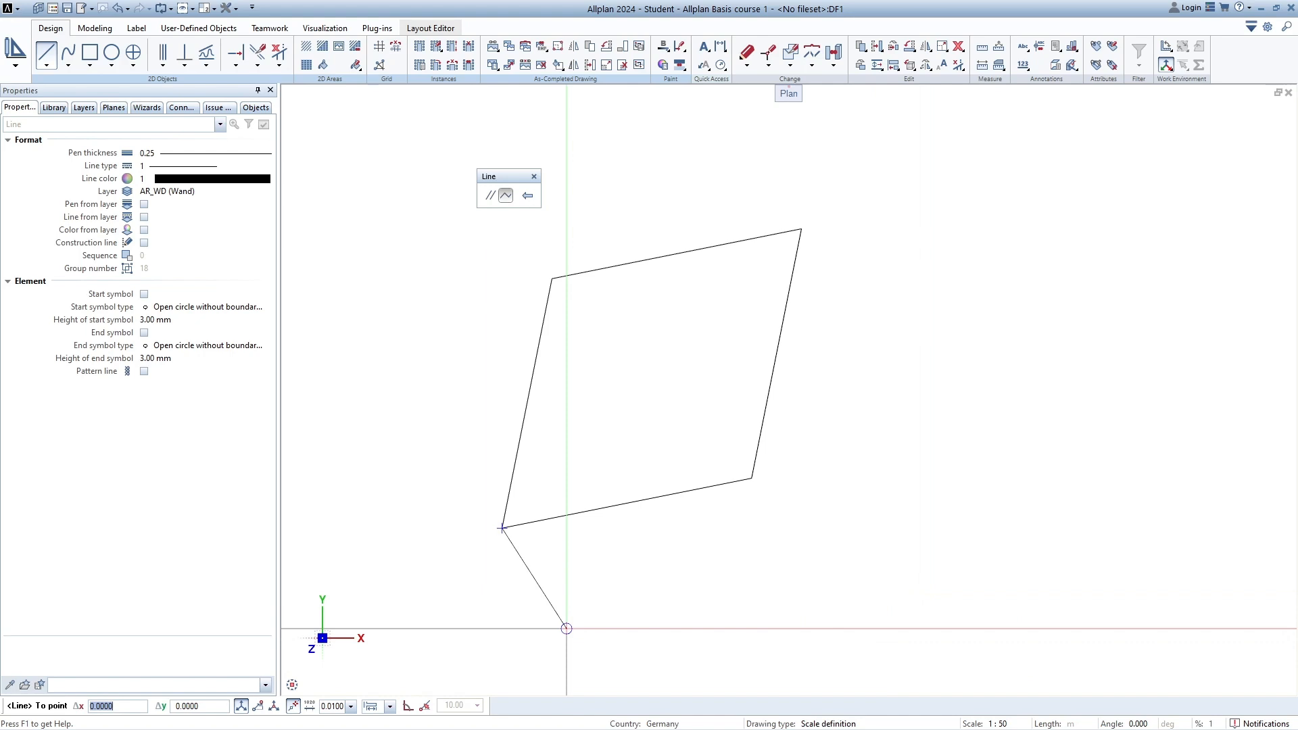
key(Escape)
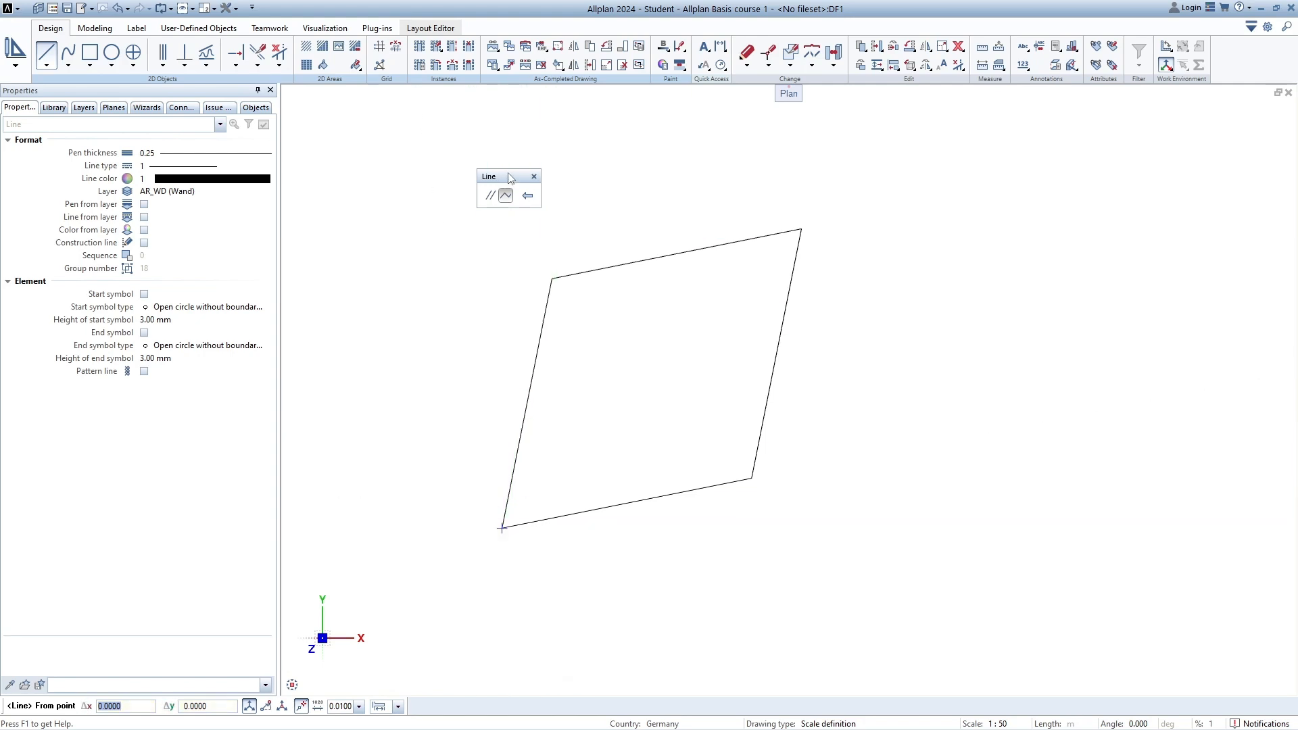
drag(500, 176, 465, 227)
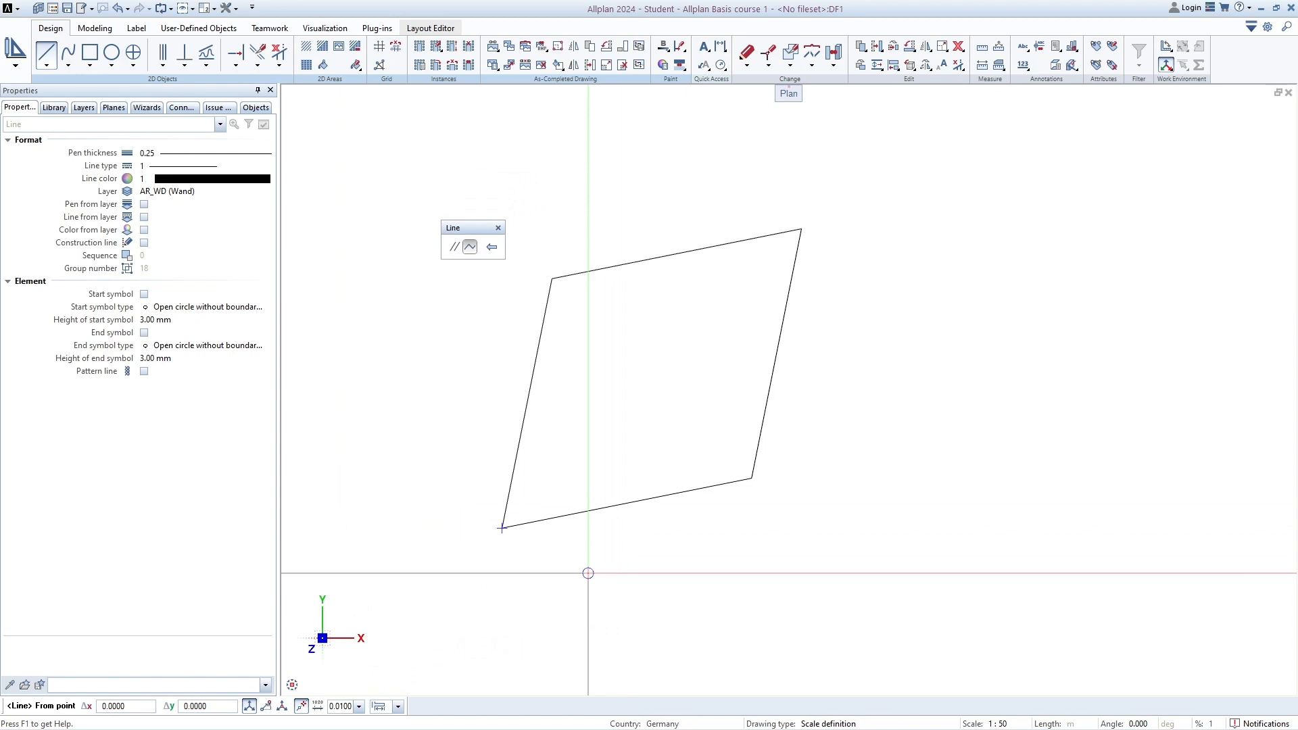
key(Escape)
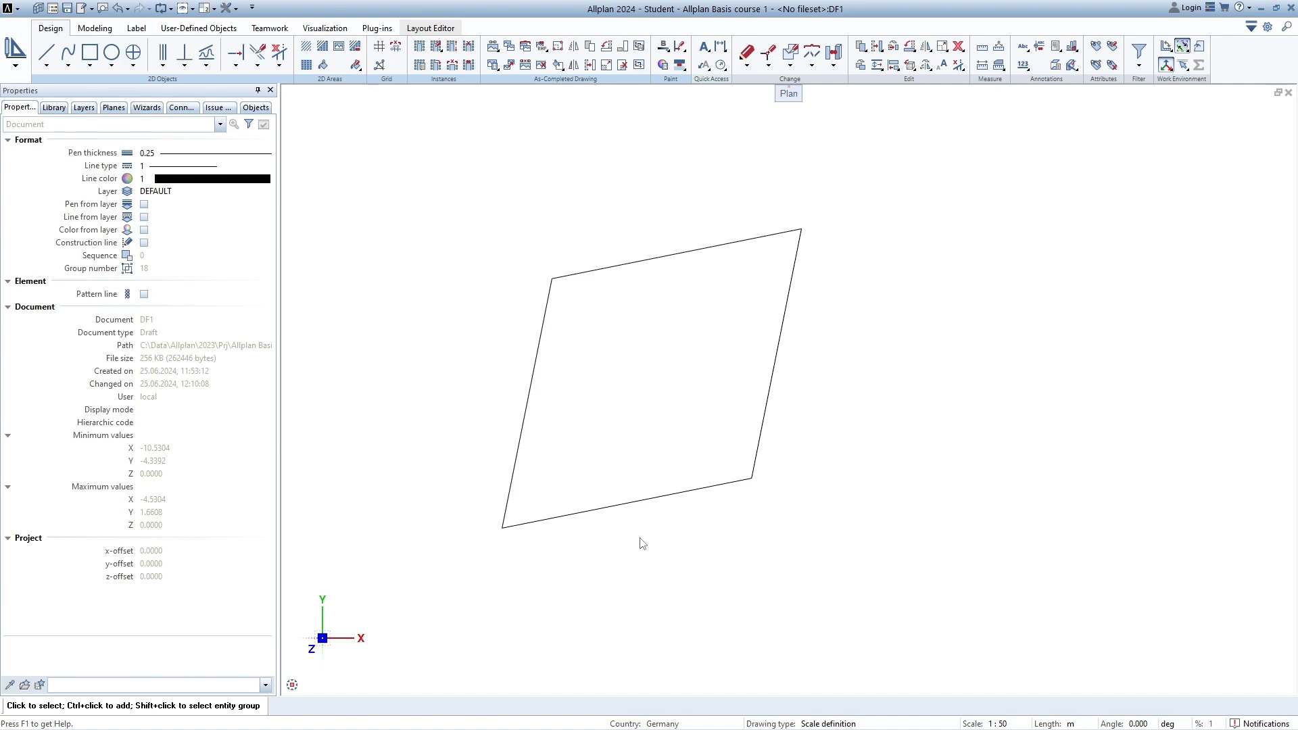
- Practise panning the drawing and zooming in and out at the different corners of the parallelogram
mouse_move(658, 374)
middle_down()
mouse_move(762, 345)
mouse_move(719, 374)
middle_up()
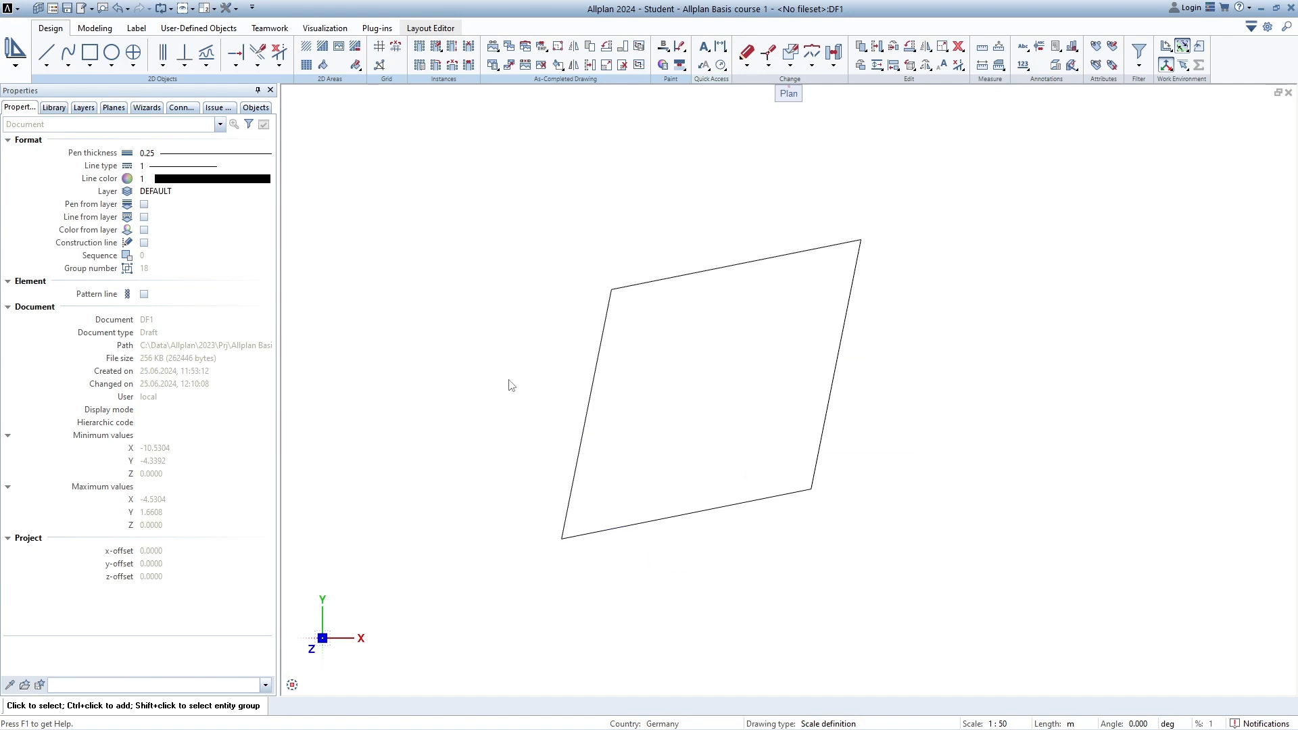
mouse_move(674, 403)
middle_down()
mouse_move(719, 399)
mouse_move(687, 403)
mouse_move(732, 449)
mouse_move(678, 414)
middle_up()
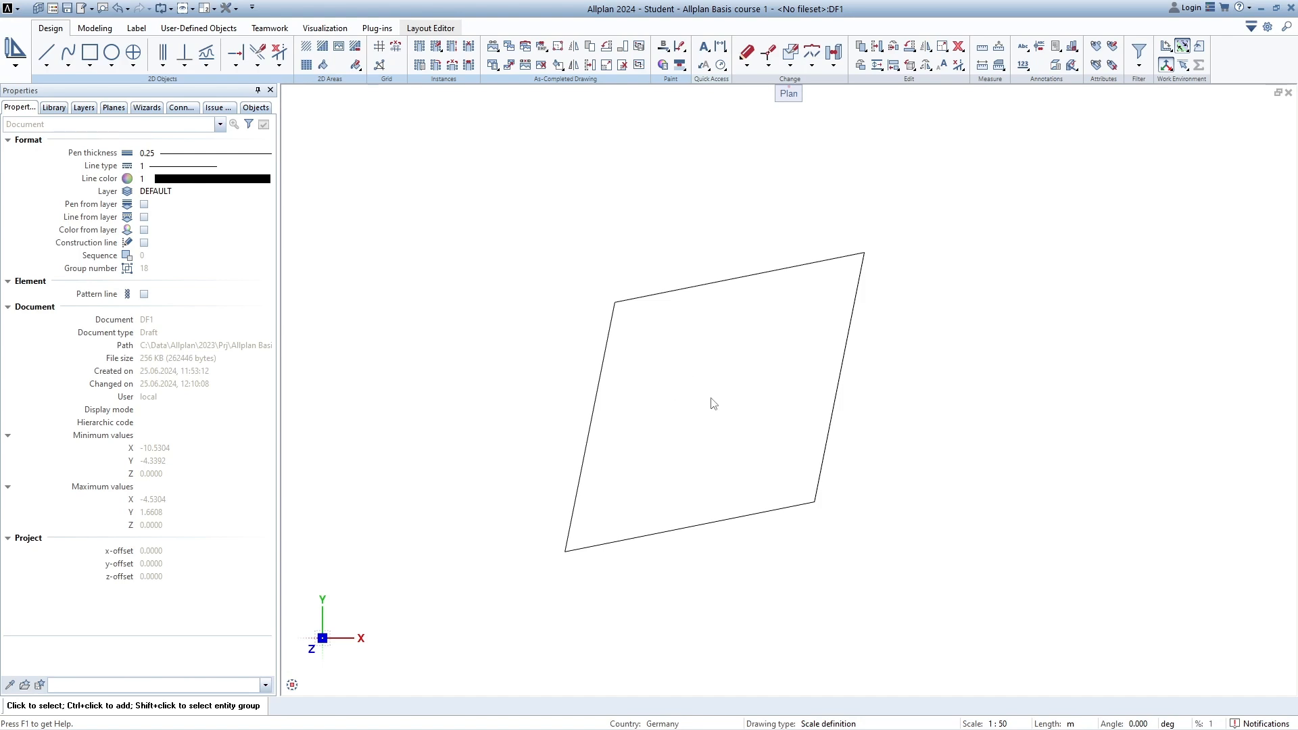
mouse_move(709, 405)
middle_down()
mouse_move(719, 432)
mouse_move(768, 337)
mouse_move(716, 386)
mouse_move(768, 426)
mouse_move(712, 366)
mouse_move(744, 347)
mouse_move(750, 321)
mouse_move(875, 383)
mouse_move(783, 329)
middle_up()
scroll(559, 498, up, 3)
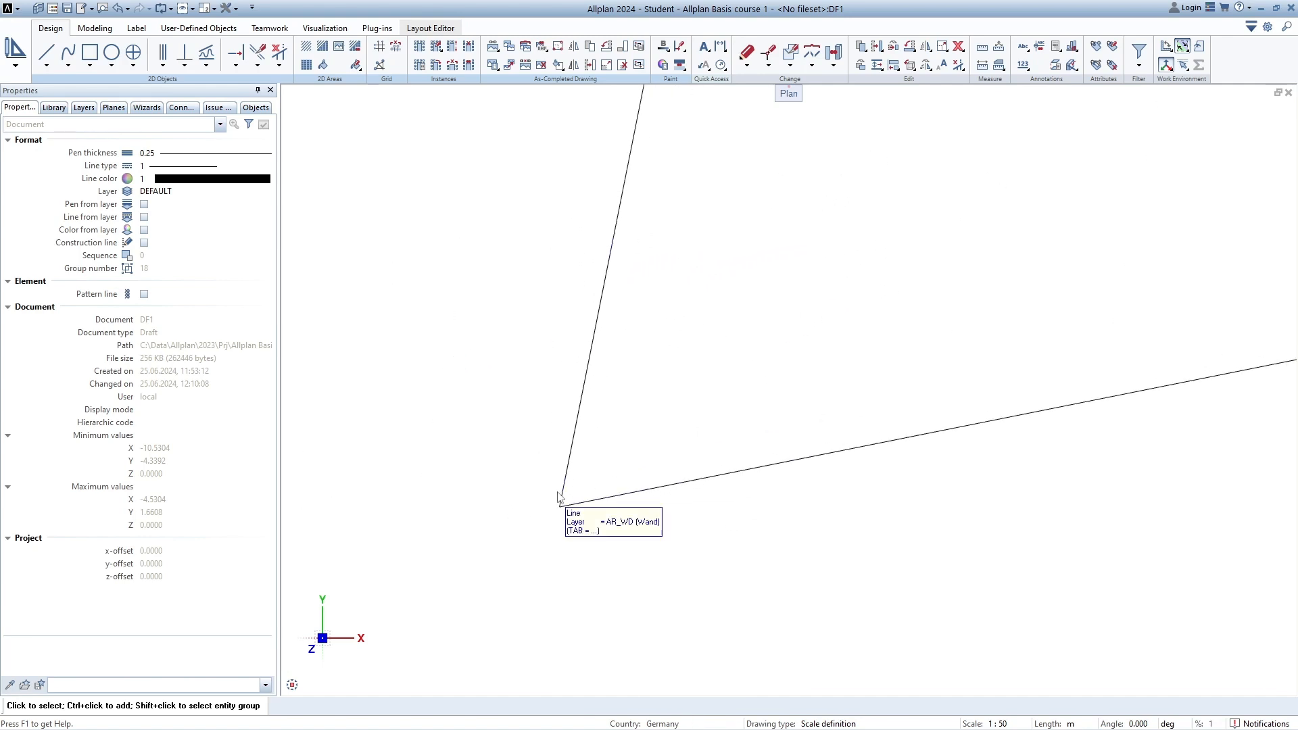
scroll(561, 510, down, 3)
scroll(719, 478, up, 3)
scroll(753, 507, down, 6)
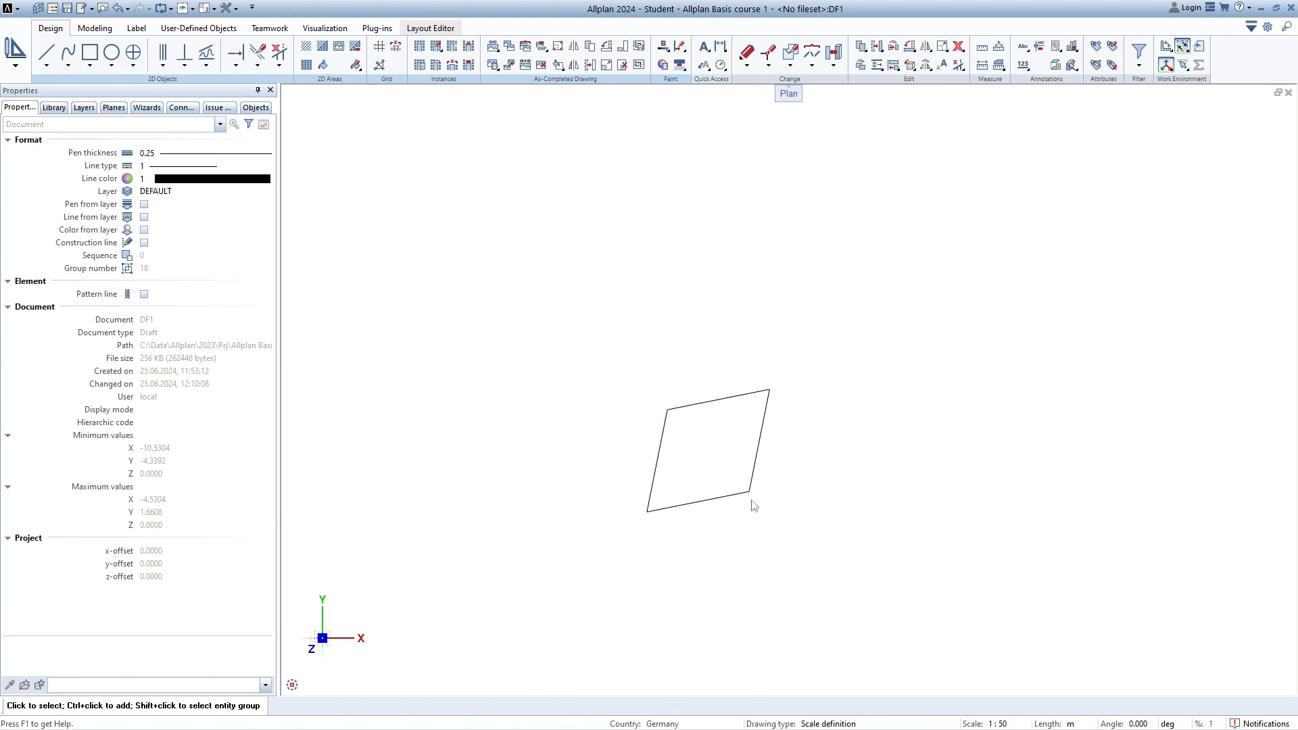
scroll(676, 415, up, 4)
scroll(623, 440, down, 5)
scroll(626, 443, up, 6)
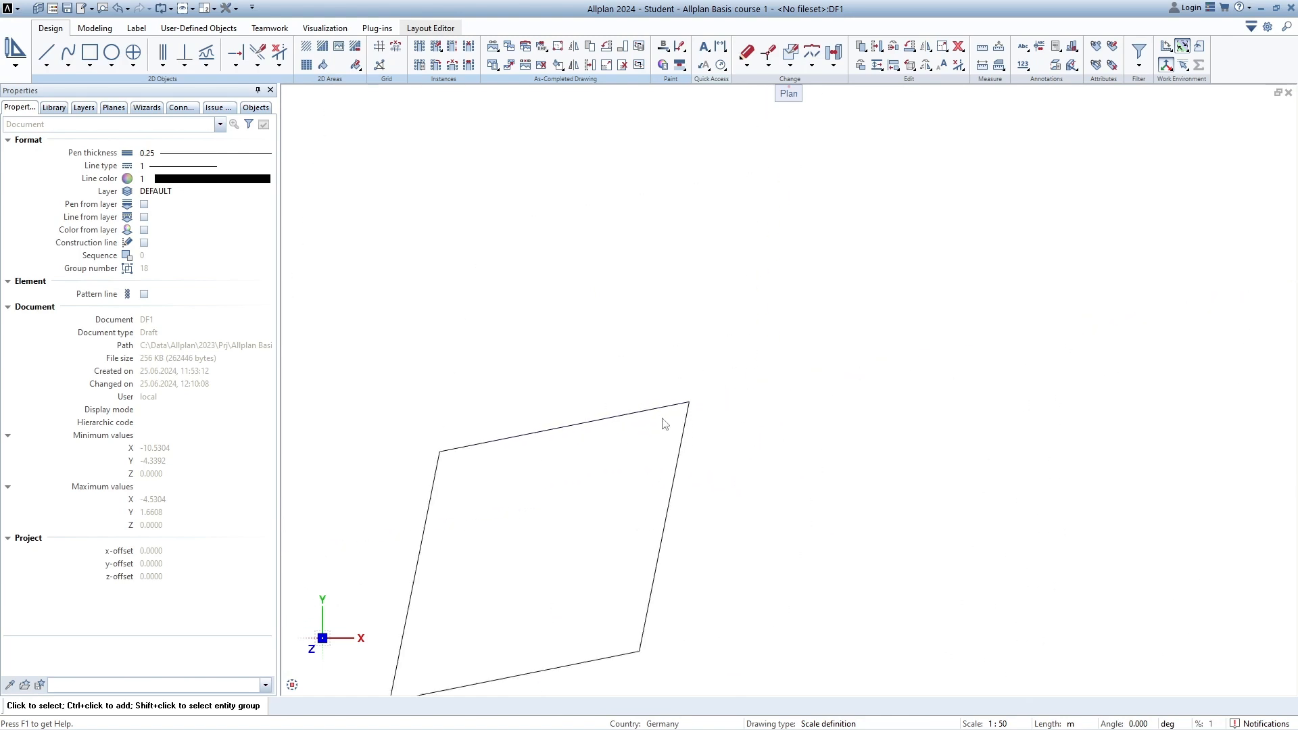
scroll(710, 386, down, 5)
scroll(652, 420, up, 5)
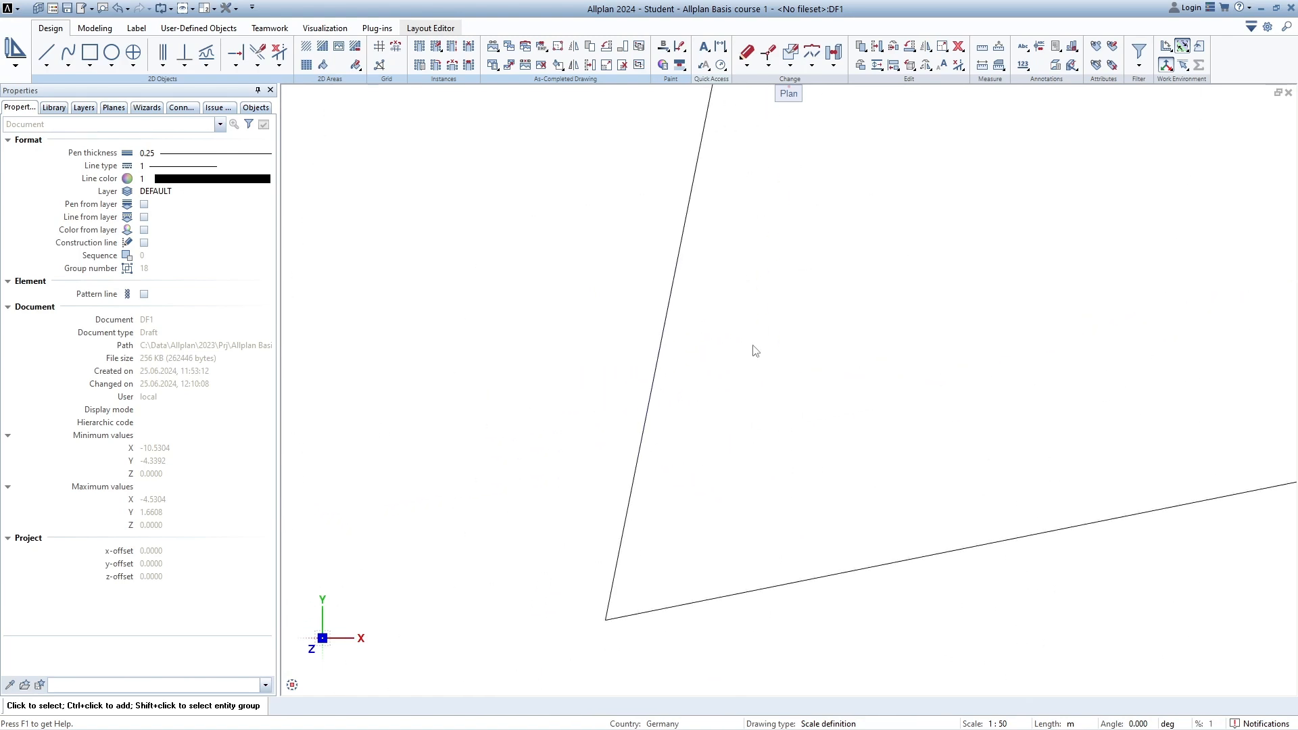
middle_drag(753, 354, 665, 438)
scroll(665, 438, down, 3)
scroll(684, 419, down, 6)
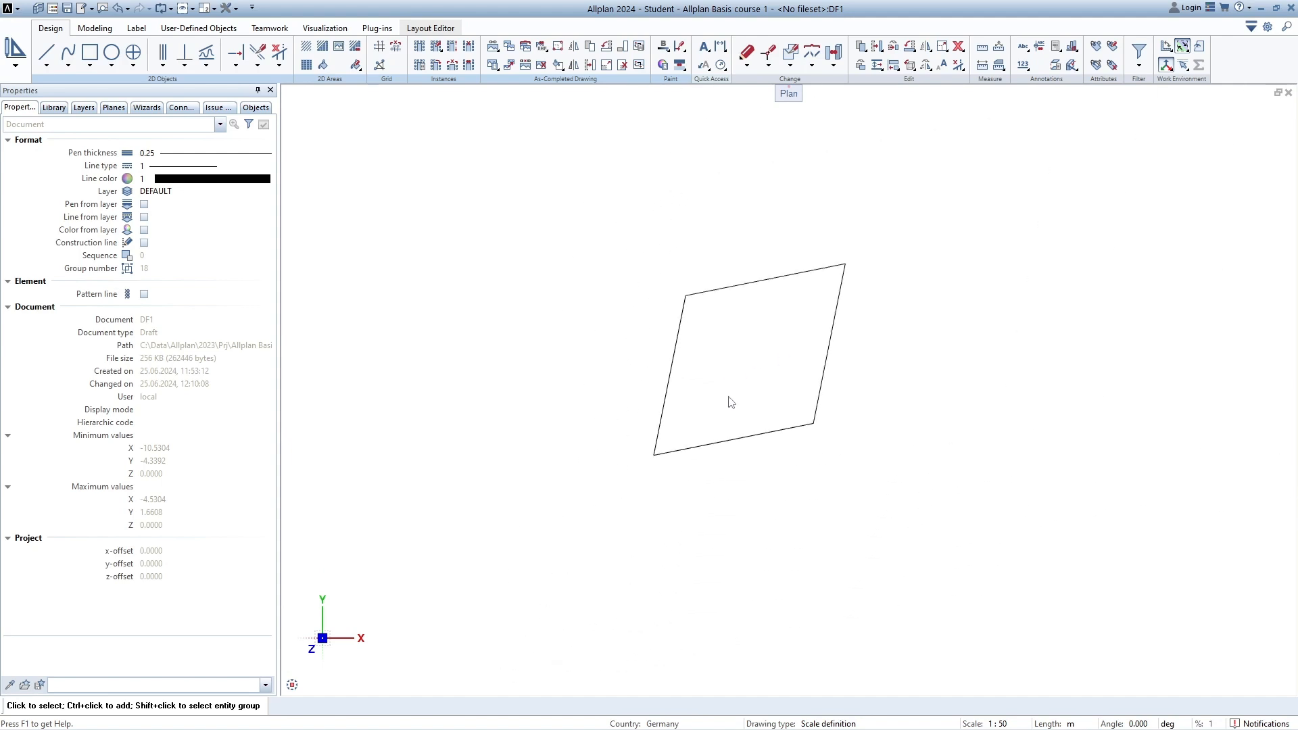
- Zoom in on the parallelogram's lower-left corner and follow its lower edge to the lower-right corner
middle_drag(776, 376, 732, 423)
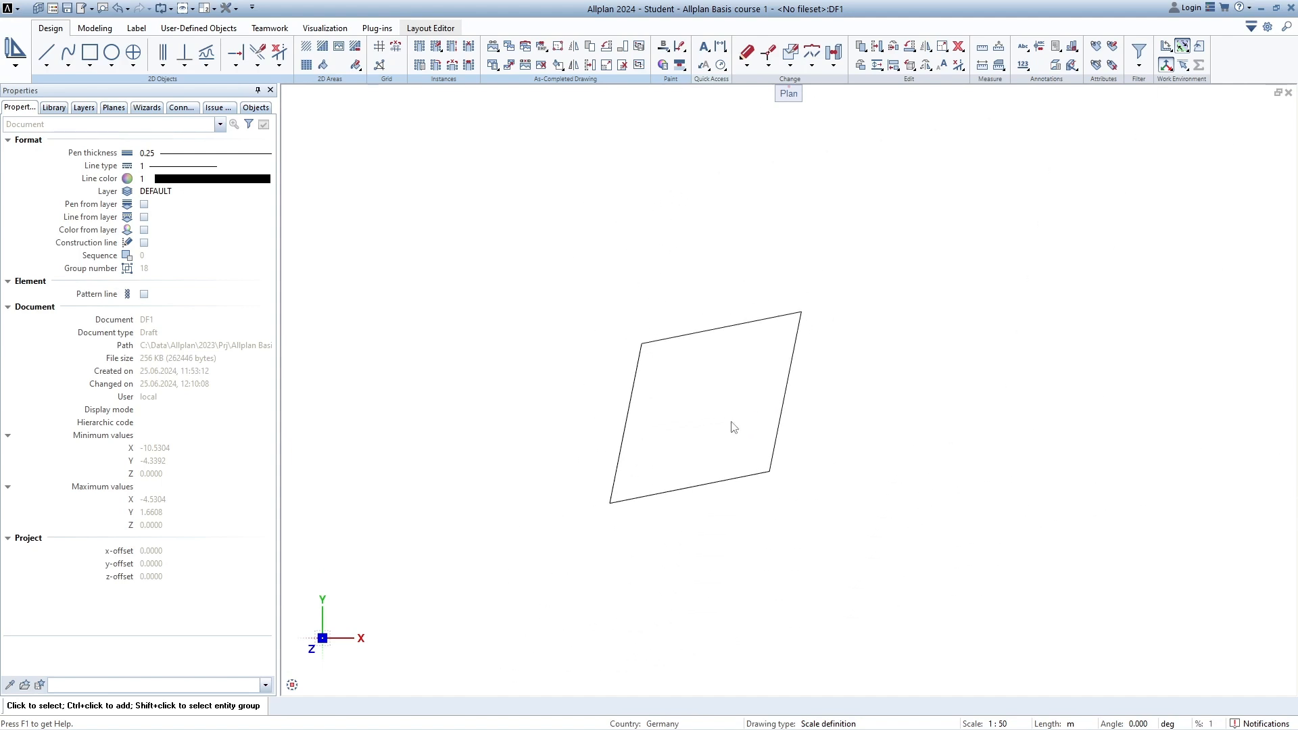
scroll(604, 504, up, 5)
scroll(635, 534, down, 6)
scroll(637, 536, up, 6)
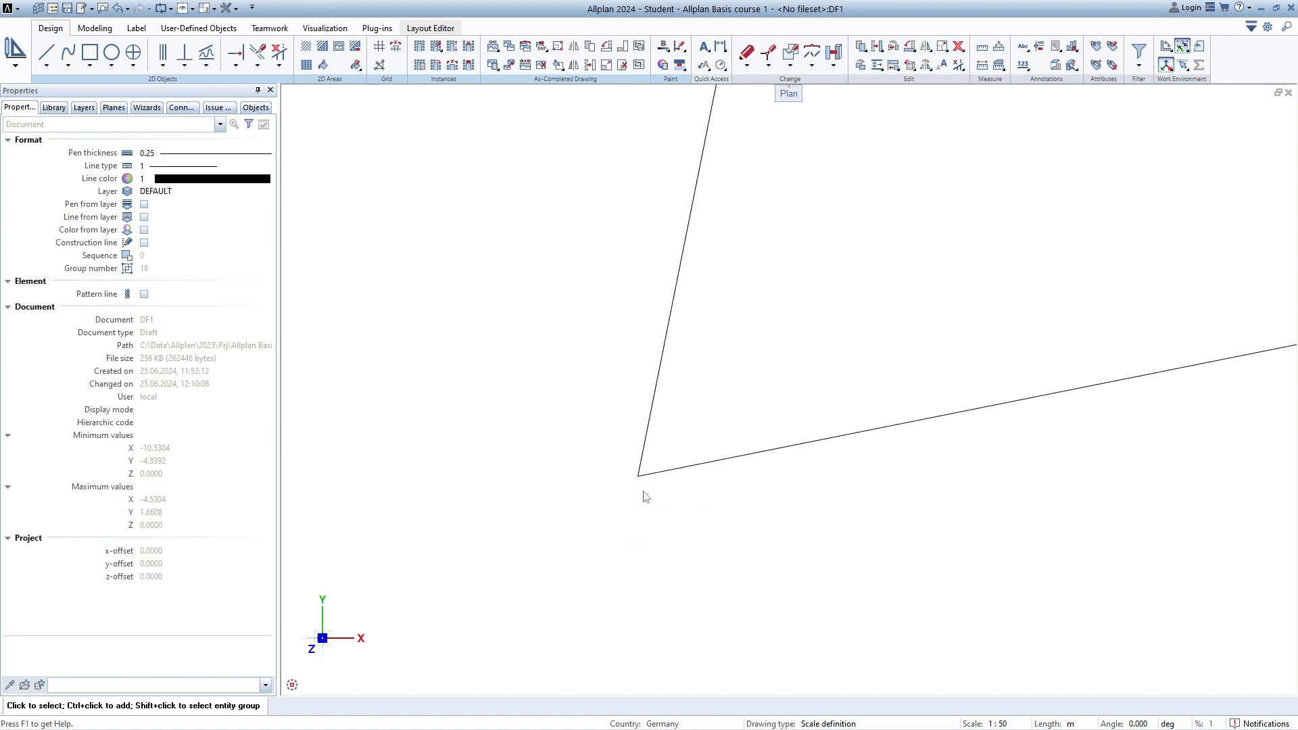
scroll(648, 428, up, 5)
middle_drag(680, 504, 680, 220)
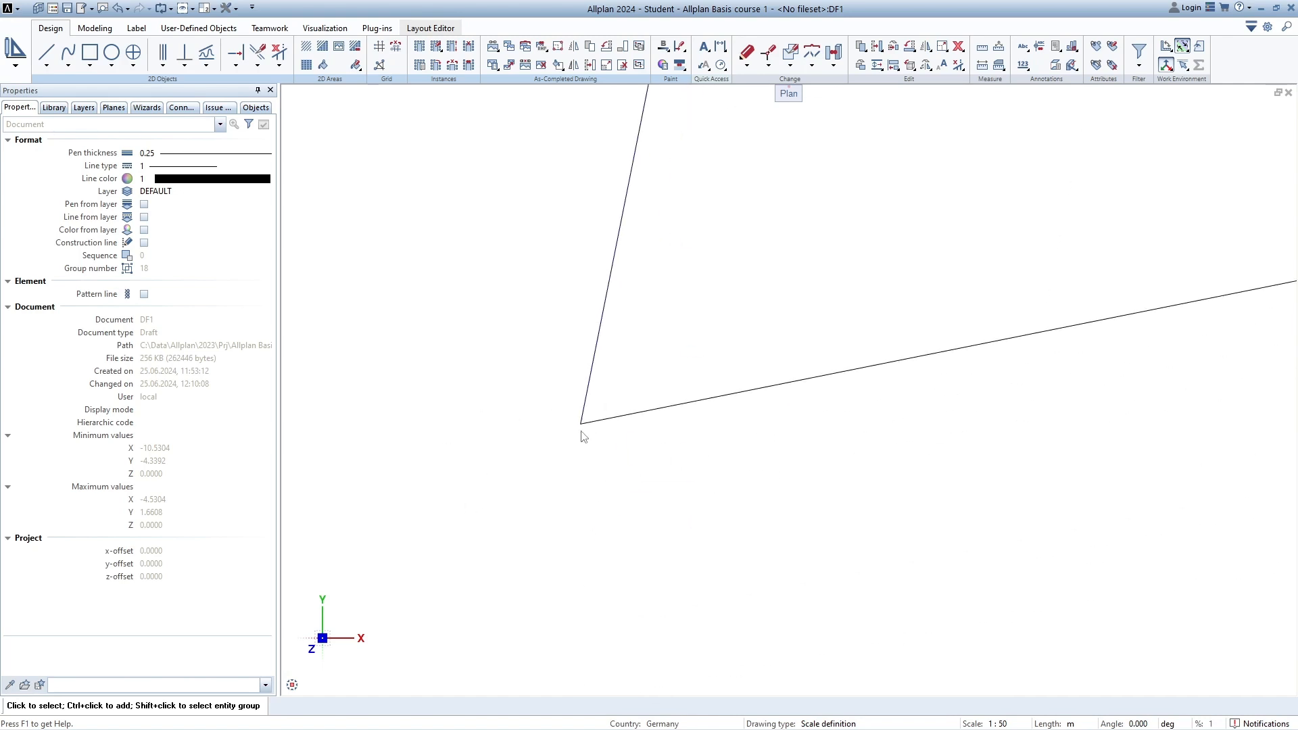
middle_drag(738, 379, 432, 478)
middle_drag(730, 446, 473, 483)
middle_drag(717, 454, 485, 476)
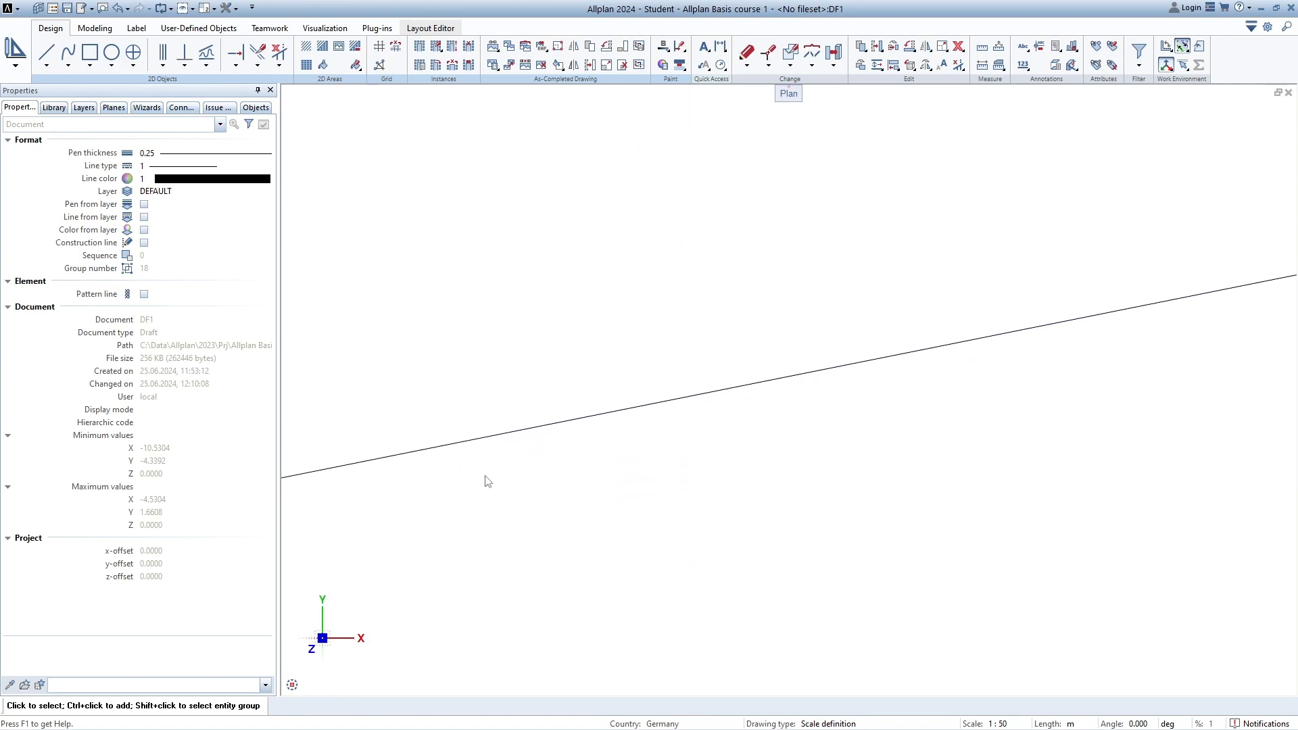
middle_drag(879, 423, 408, 533)
middle_drag(1216, 401, 635, 495)
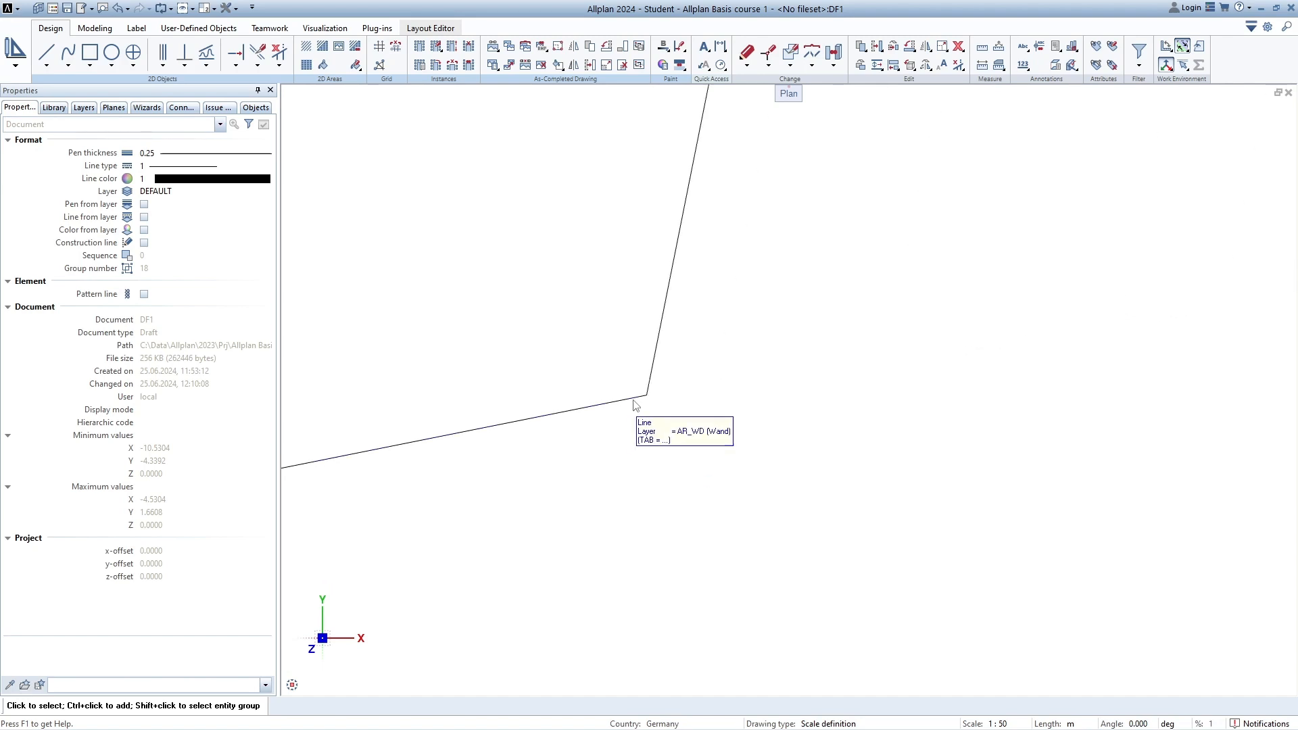
middle_drag(644, 396, 684, 403)
- Zoom out, shift the parallelogram off-centre, and fit the whole drawing back into the view
scroll(690, 407, down, 5)
scroll(690, 408, up, 5)
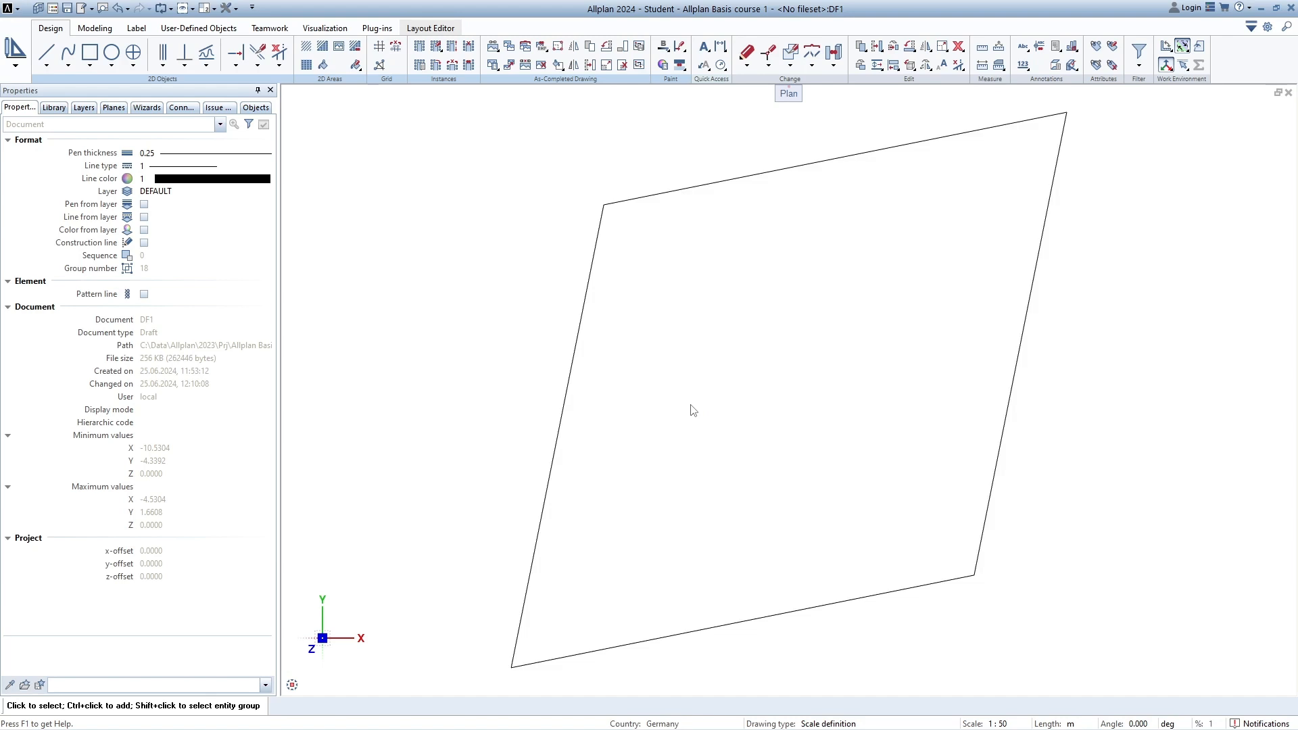
scroll(676, 407, down, 5)
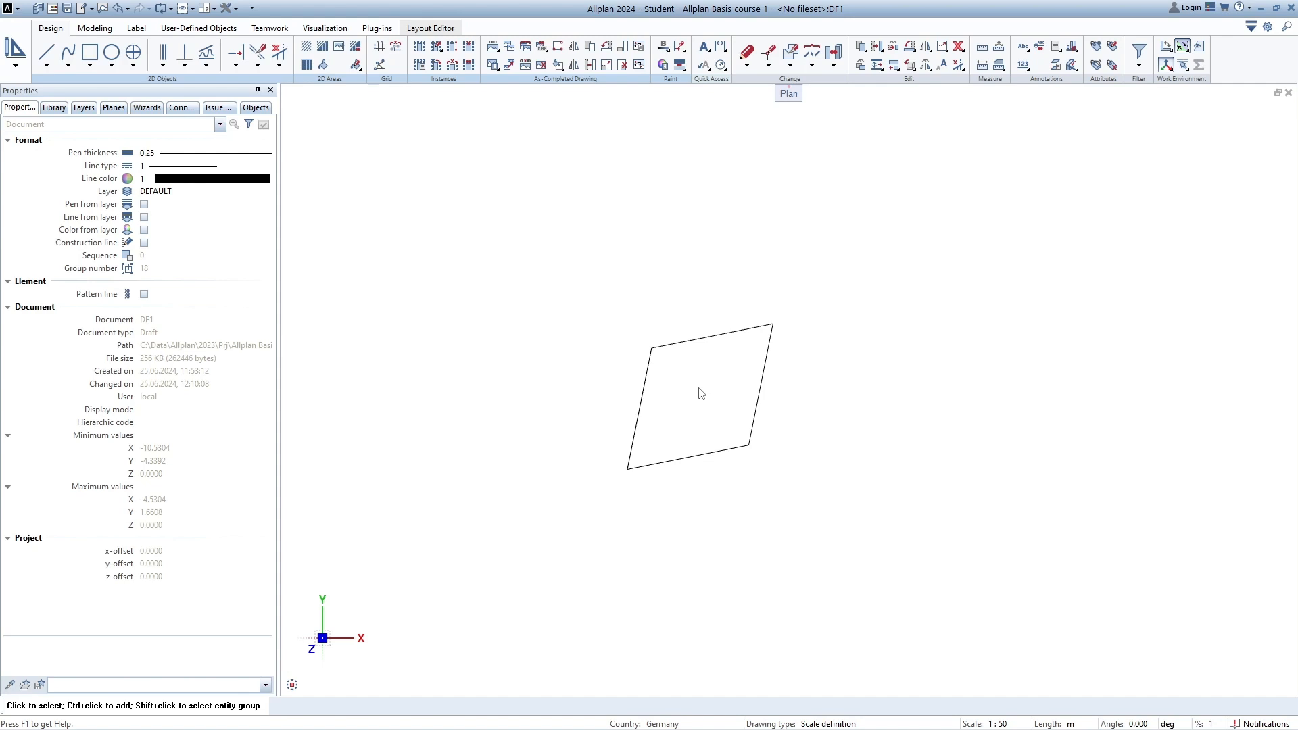
scroll(701, 407, down, 2)
mouse_move(701, 406)
middle_down()
mouse_move(669, 468)
mouse_move(511, 559)
mouse_move(460, 562)
middle_up()
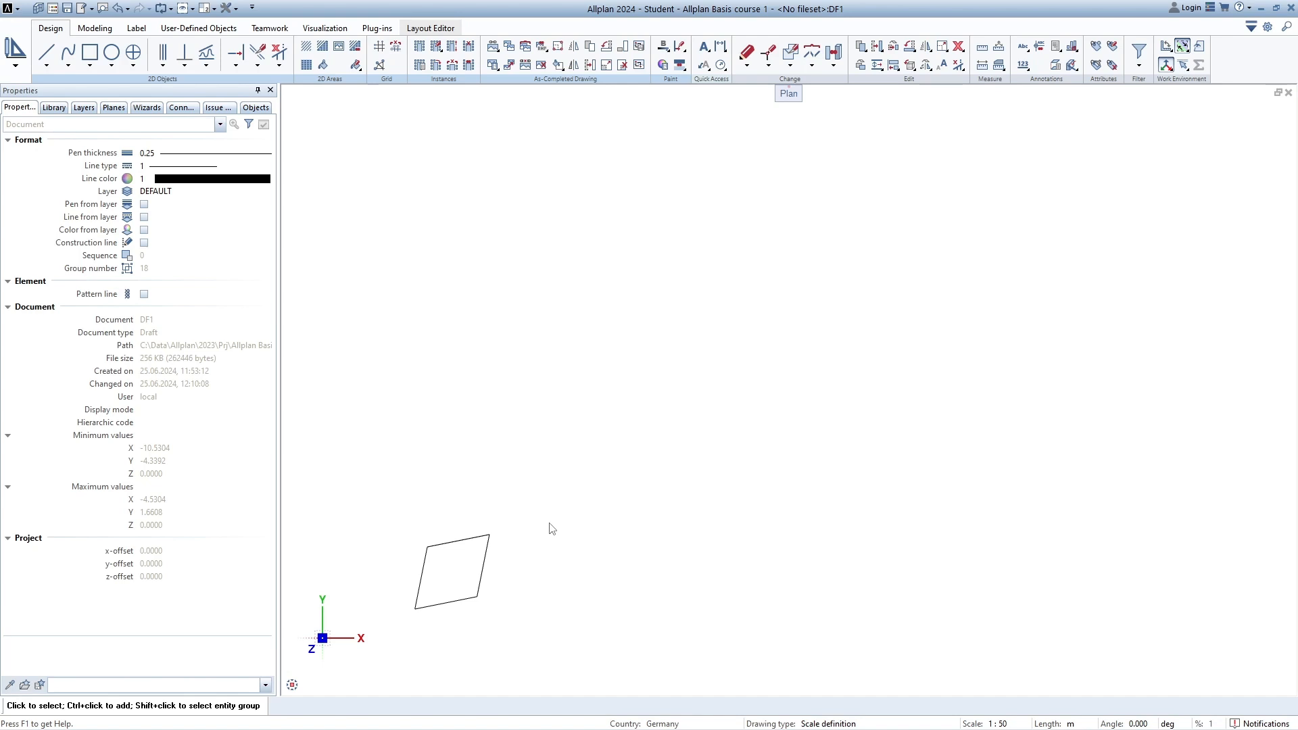
mouse_move(308, 687)
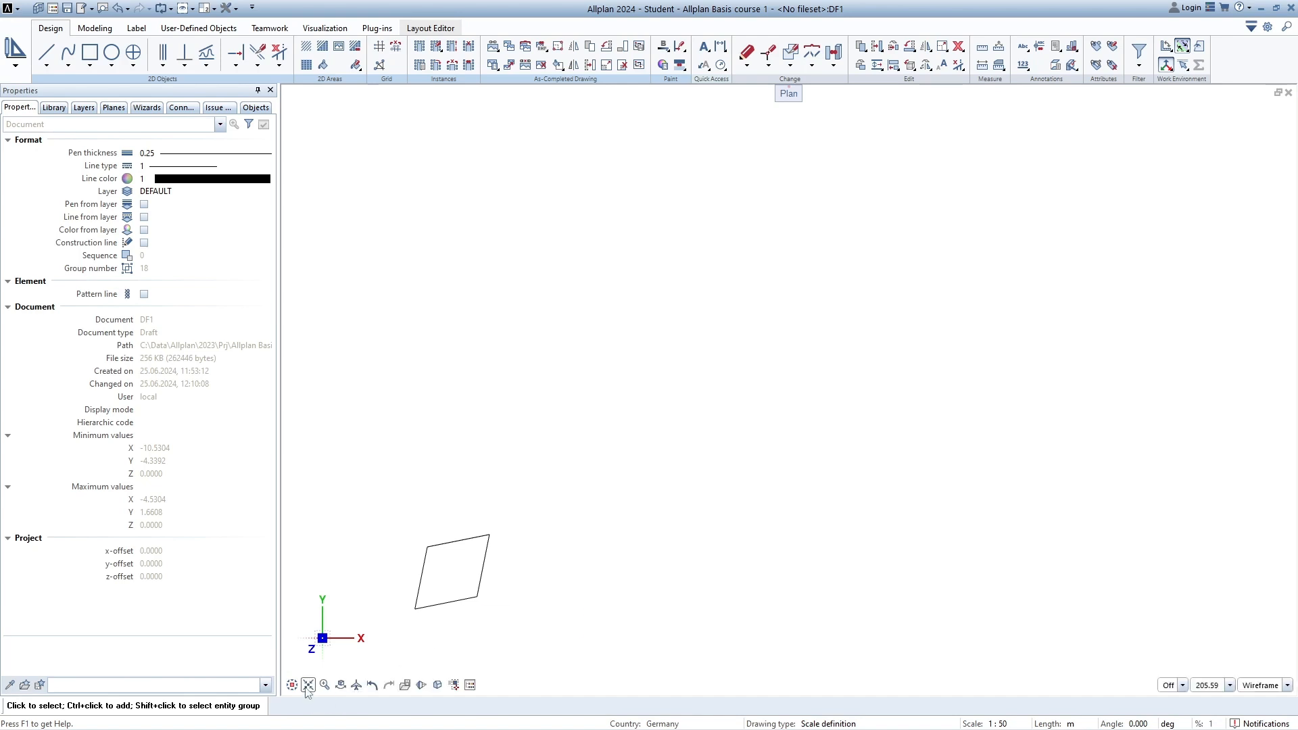
middle_click(524, 567)
middle_click(524, 568)
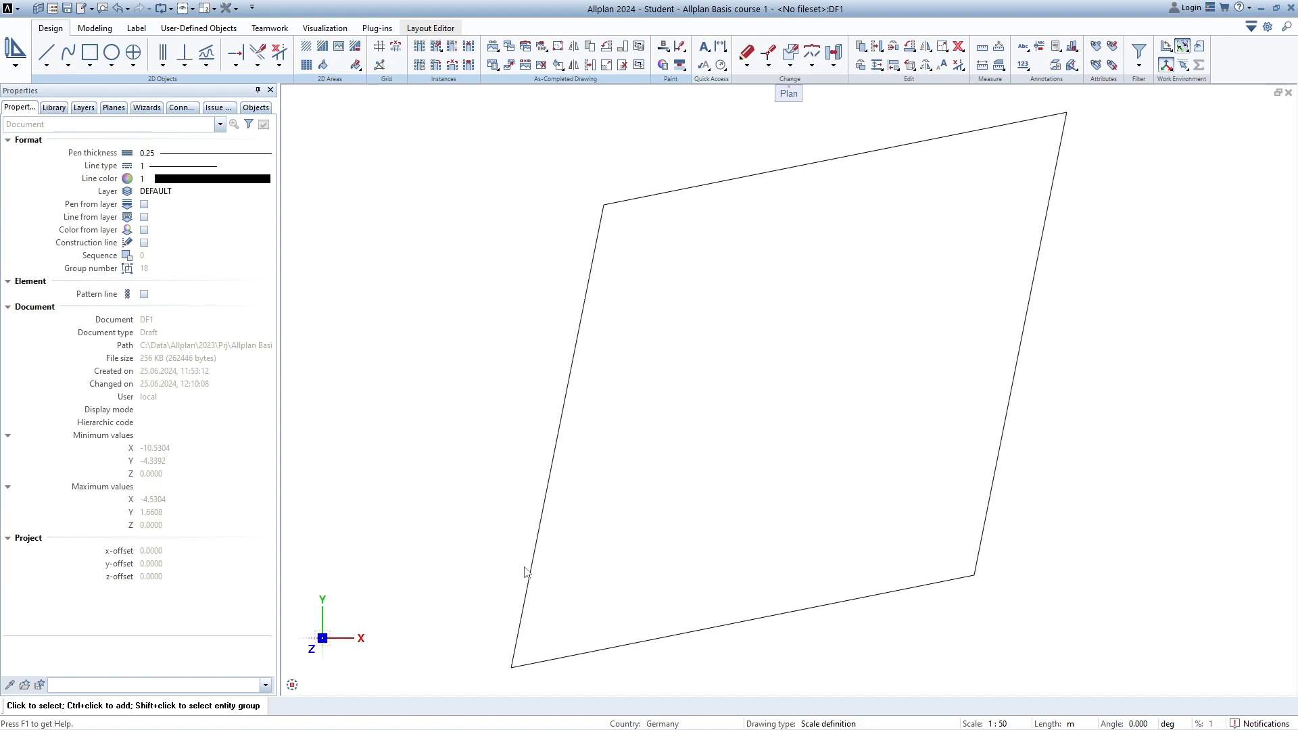
- Practise Zoom All repeatedly from reduced and shifted views of the parallelogram
scroll(527, 572, down, 5)
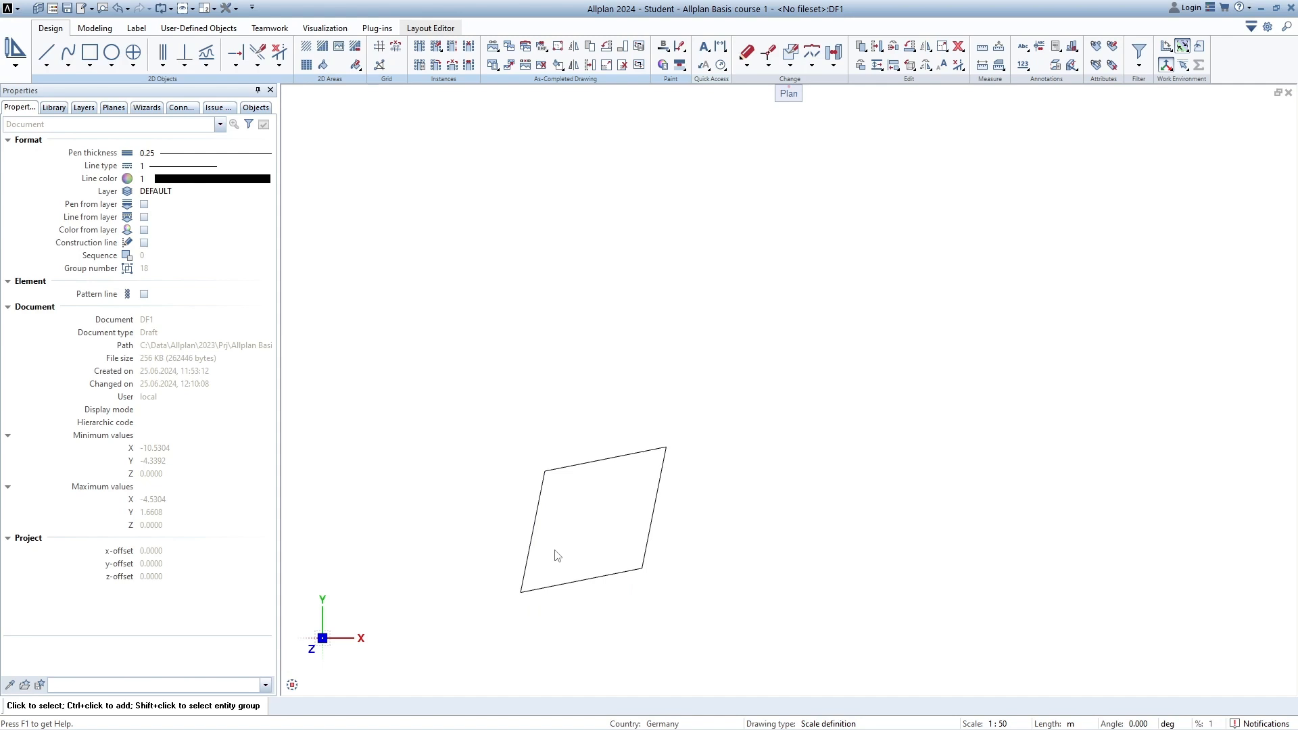
middle_click(628, 526)
middle_click(628, 526)
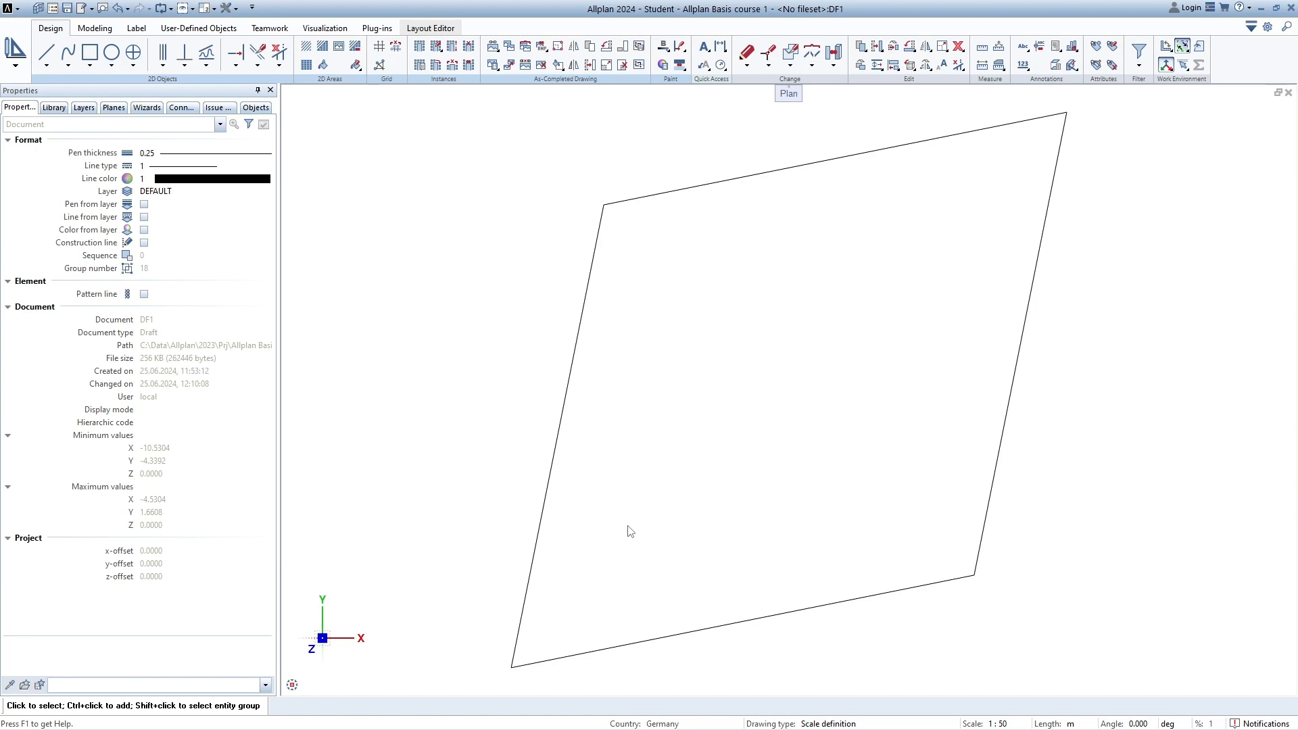
scroll(628, 532, down, 5)
middle_drag(659, 487, 553, 565)
middle_click(553, 566)
middle_click(553, 566)
scroll(646, 495, down, 5)
middle_drag(698, 486, 308, 710)
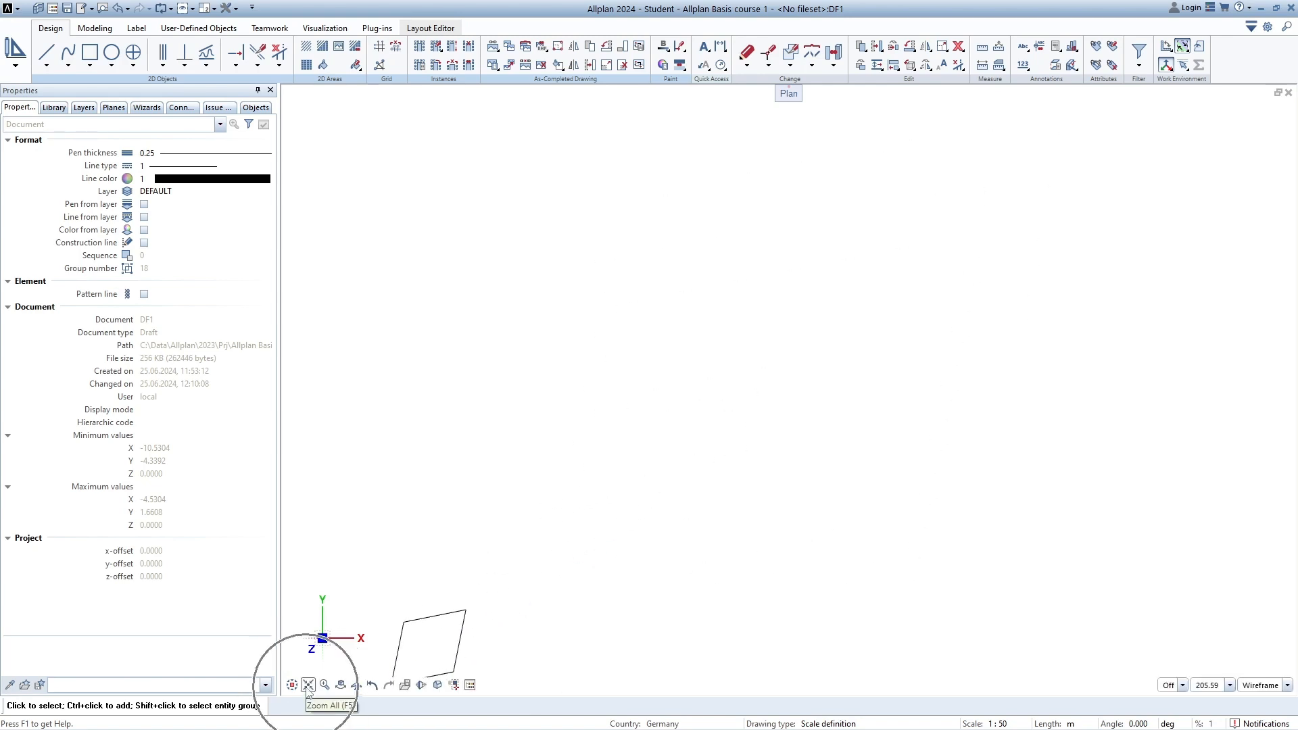
click(307, 685)
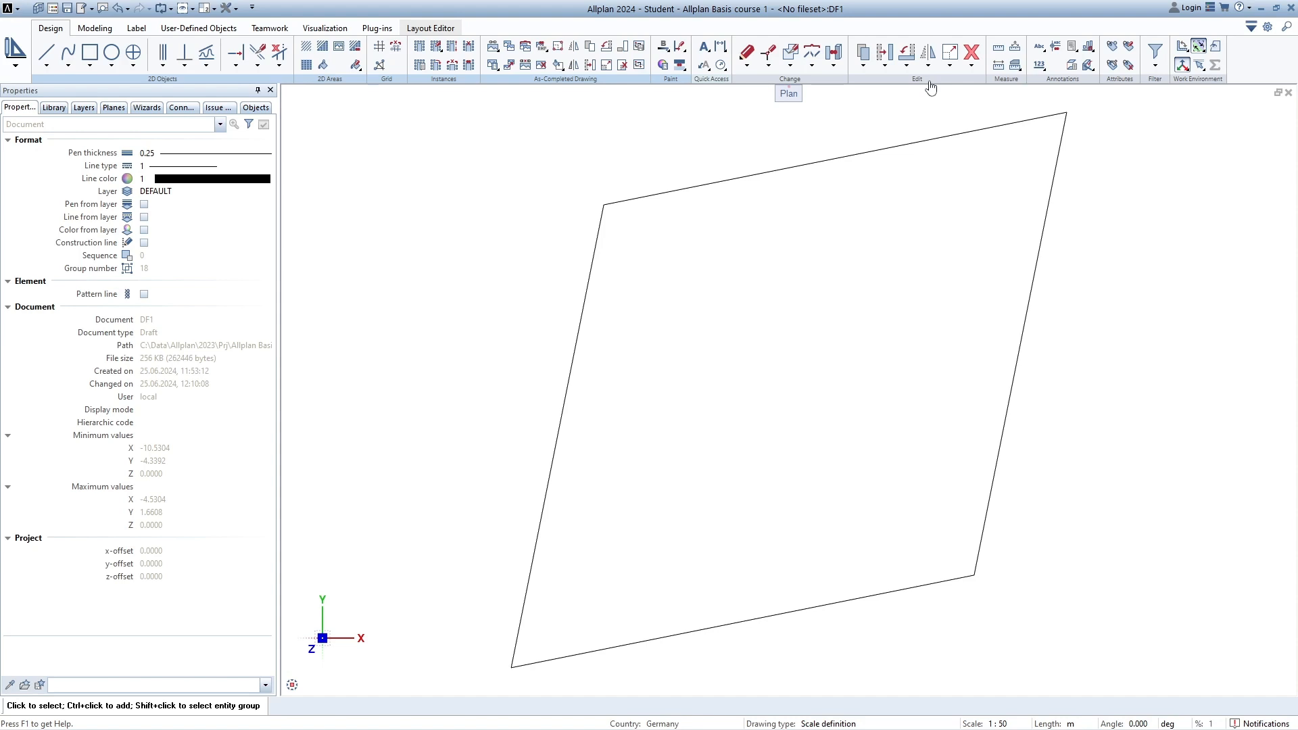
click(768, 57)
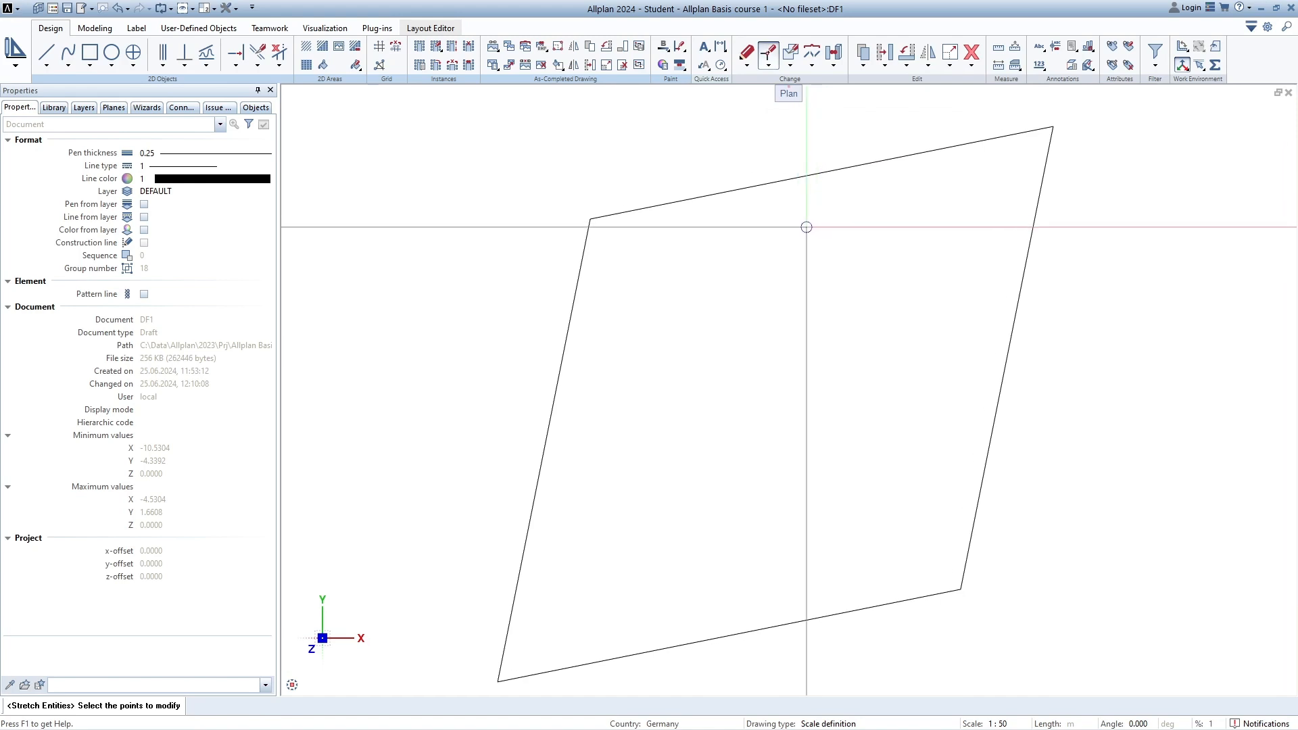
middle_drag(825, 270, 761, 344)
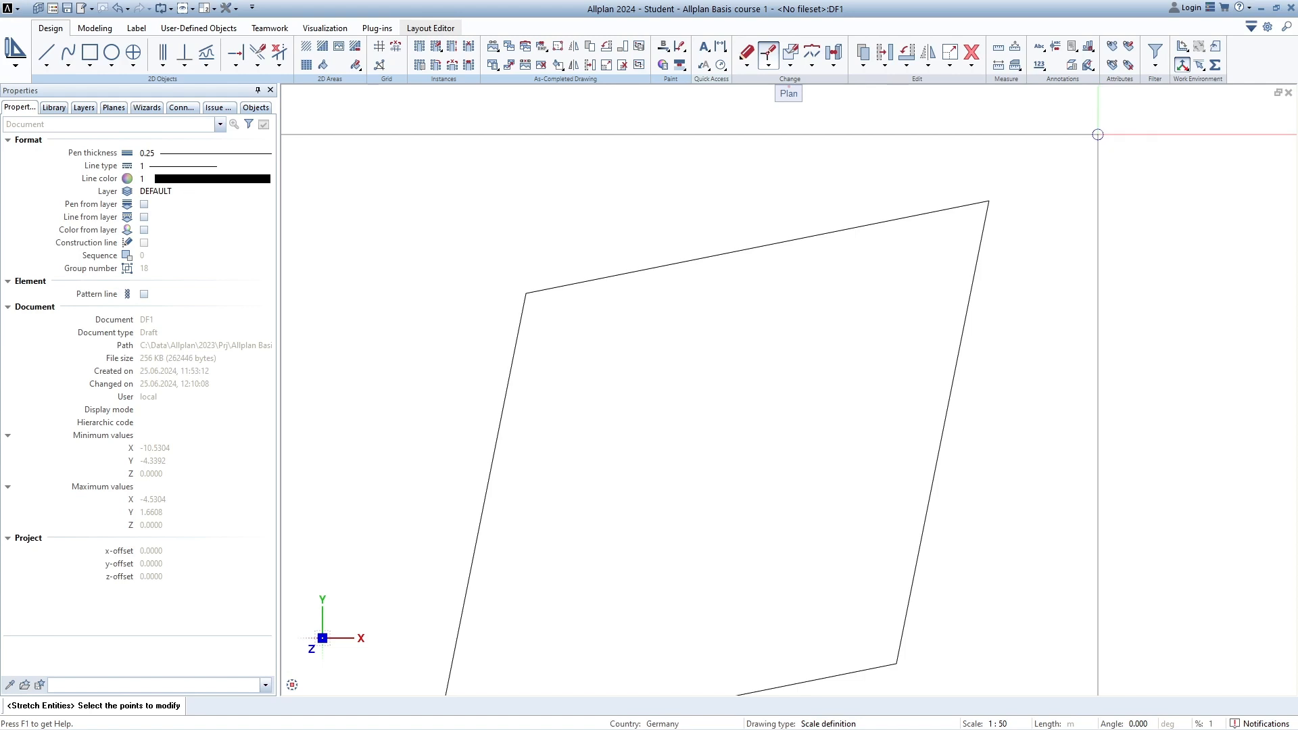
mouse_move(1091, 133)
mouse_down()
mouse_move(976, 219)
mouse_move(922, 239)
mouse_move(870, 296)
mouse_move(852, 289)
mouse_move(892, 293)
mouse_move(866, 258)
mouse_move(951, 290)
mouse_move(869, 318)
mouse_up()
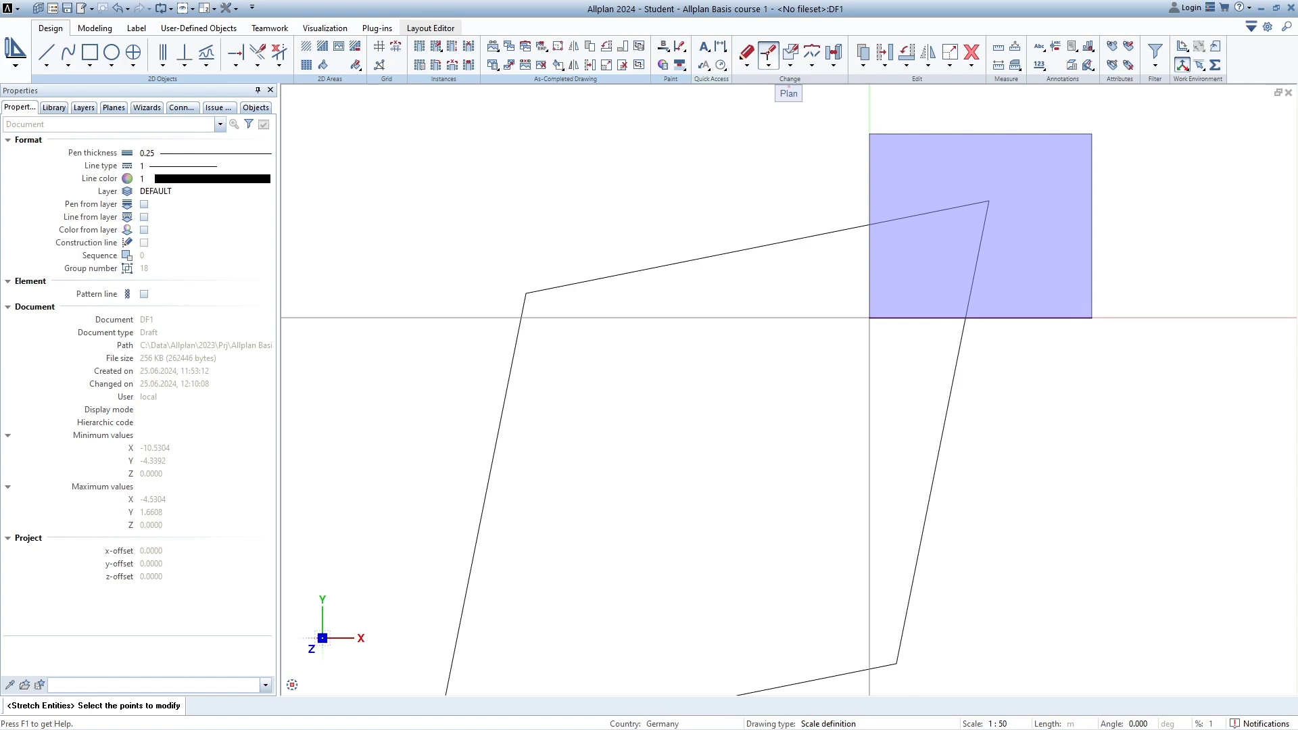
drag(869, 318, 1237, 139)
key(Escape)
key(Escape)
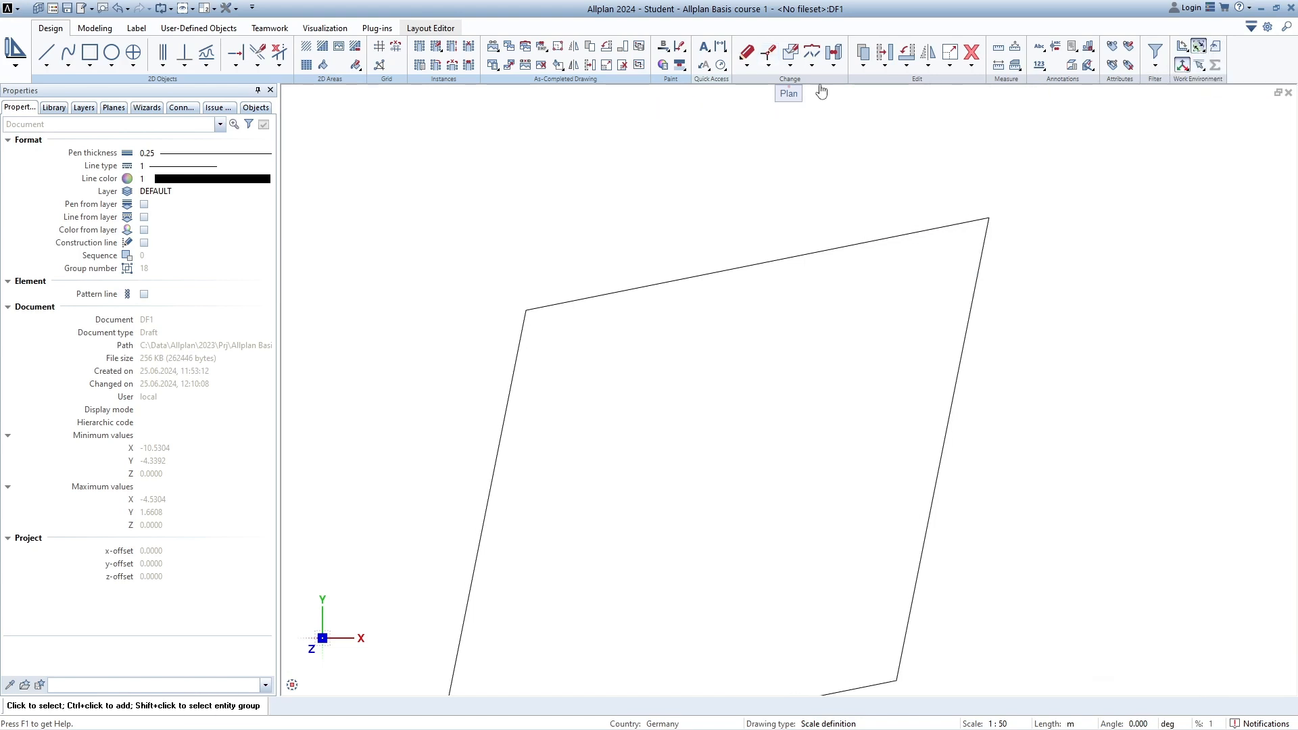
- Set the area selection mode to Select Elements Based on Direction
drag(1045, 172, 1159, 317)
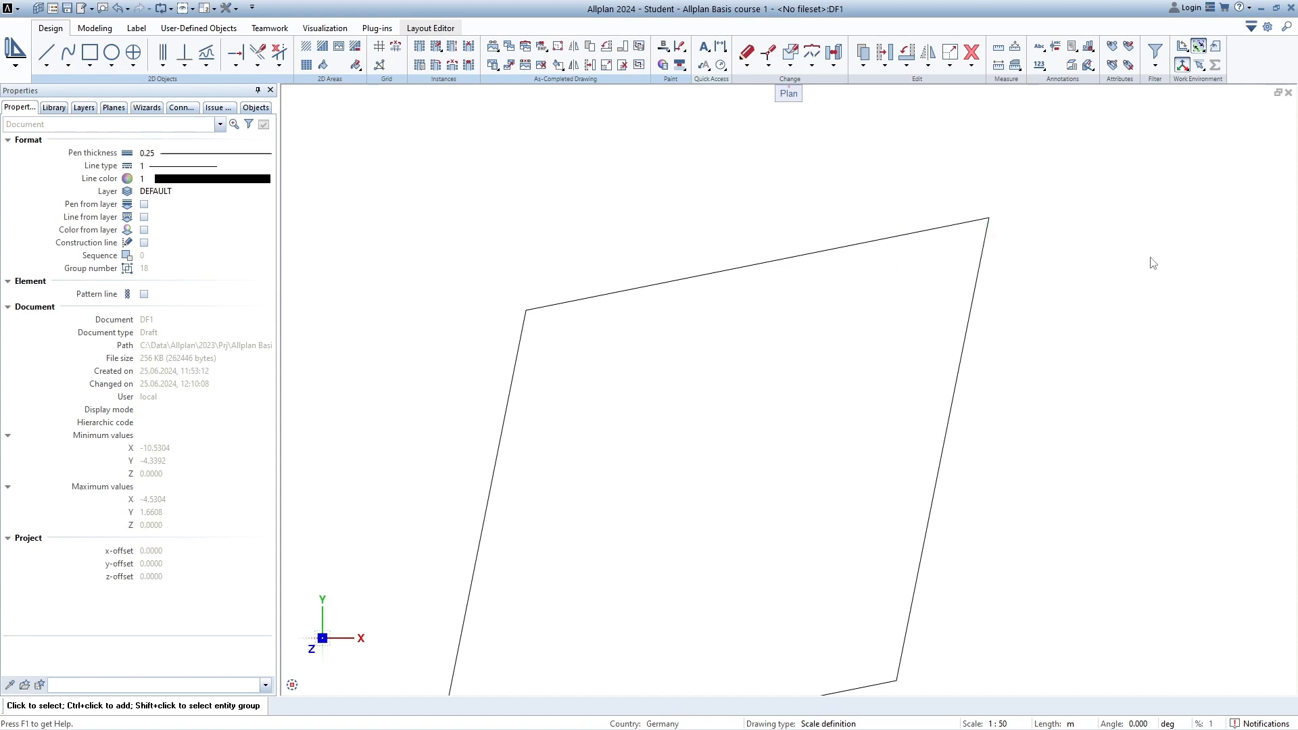
click(1200, 53)
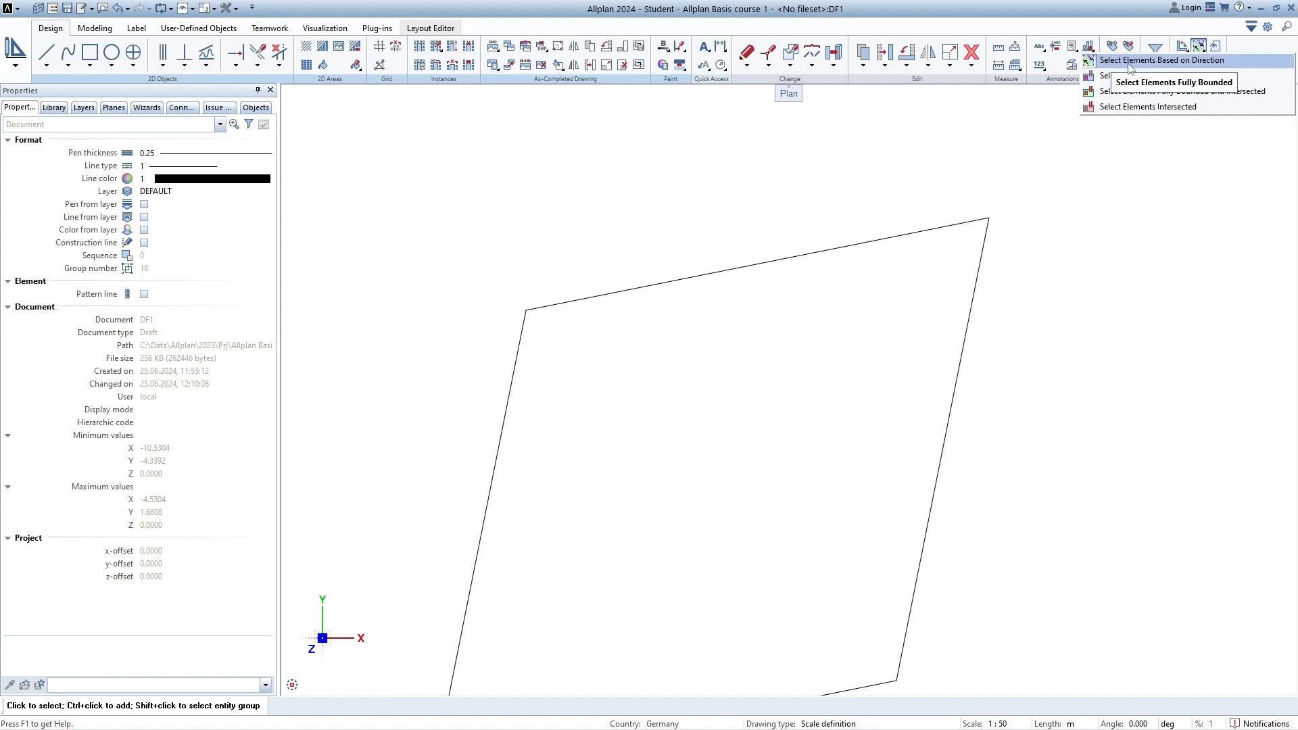
click(1178, 63)
- Select the parallelogram's top, bottom and right edges with a right-to-left selection window, and clear the selection
middle_drag(1098, 201, 972, 192)
scroll(956, 201, down, 3)
middle_drag(974, 266, 958, 315)
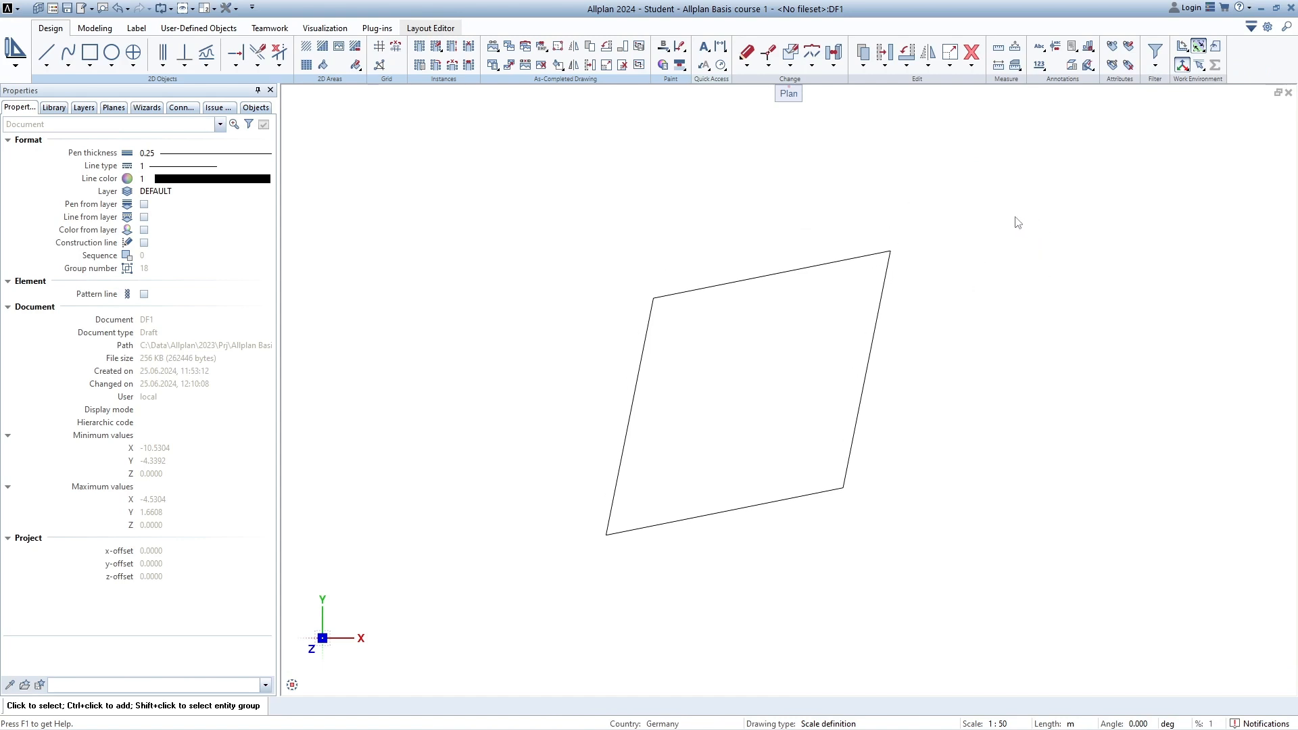
drag(1030, 201, 742, 572)
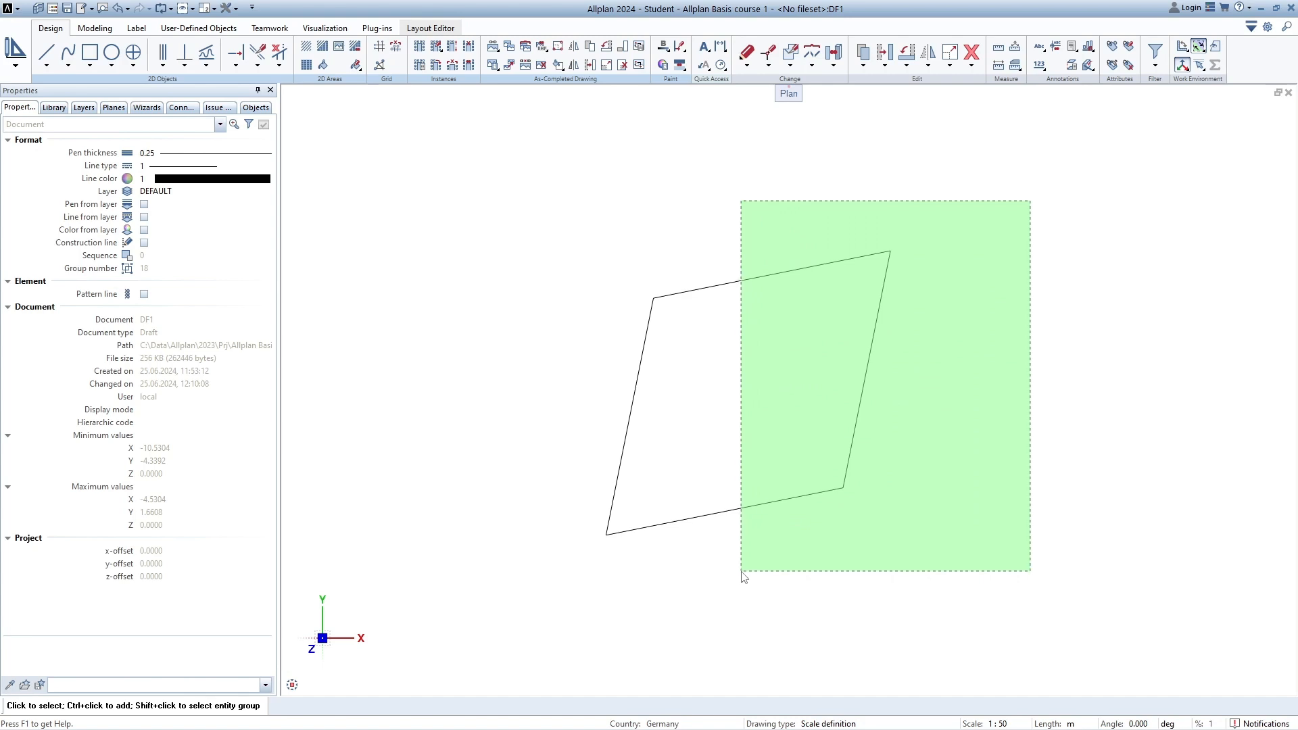
drag(742, 576, 760, 571)
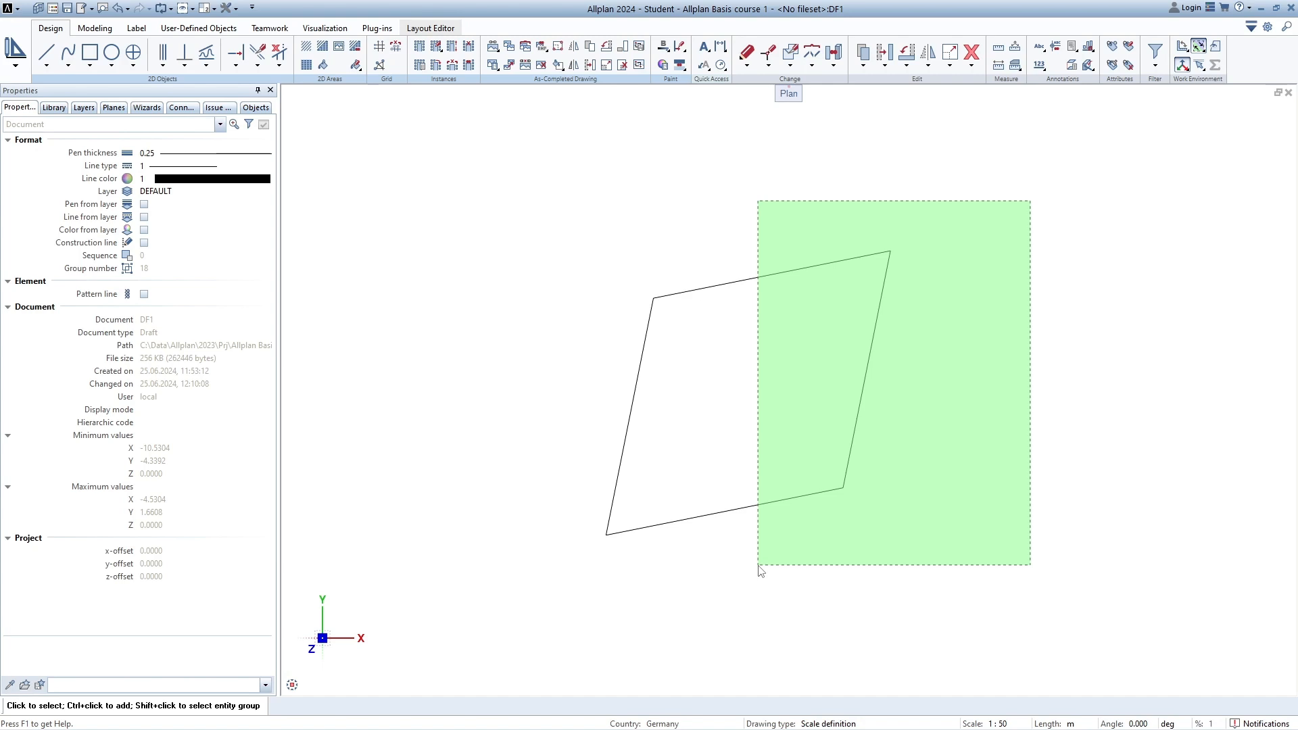
drag(758, 565, 756, 566)
drag(757, 565, 753, 564)
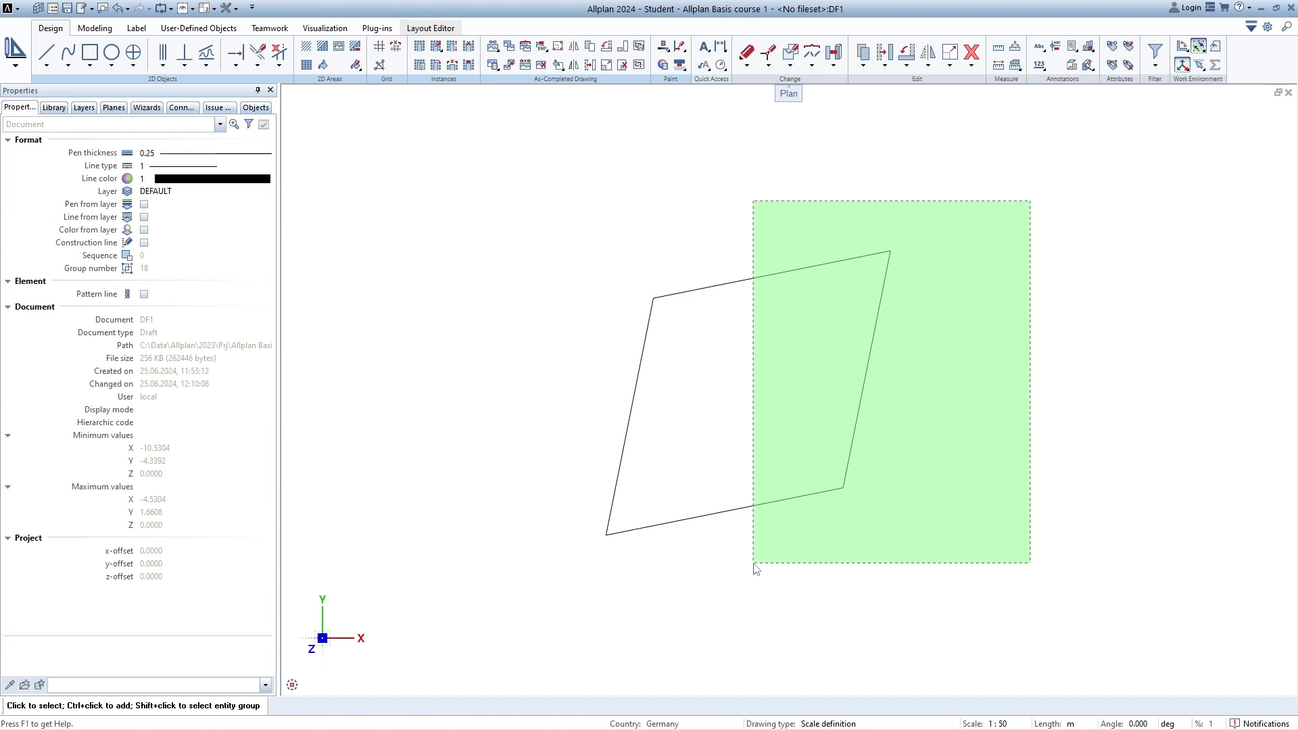
drag(754, 564, 748, 572)
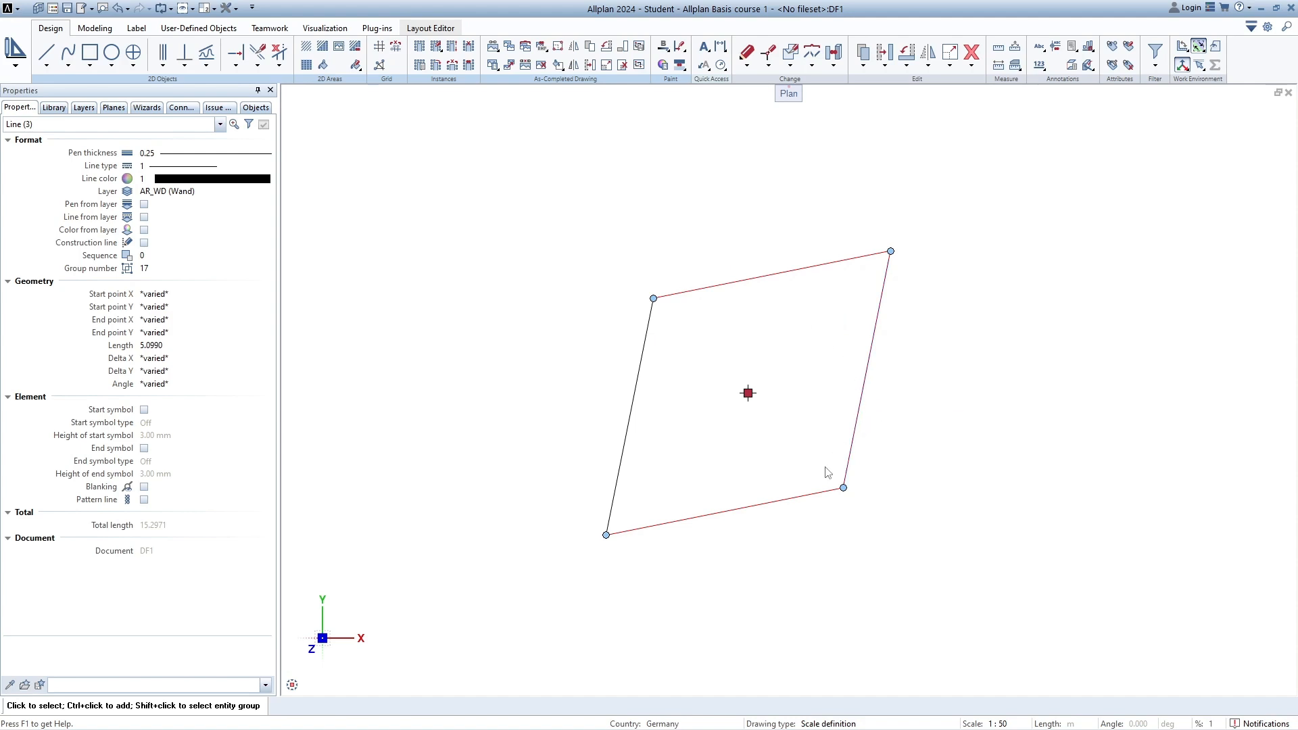
click(763, 550)
- Select only the fully enclosed right edge of the parallelogram with a left-to-right selection window, and clear the selection
drag(705, 615, 1065, 163)
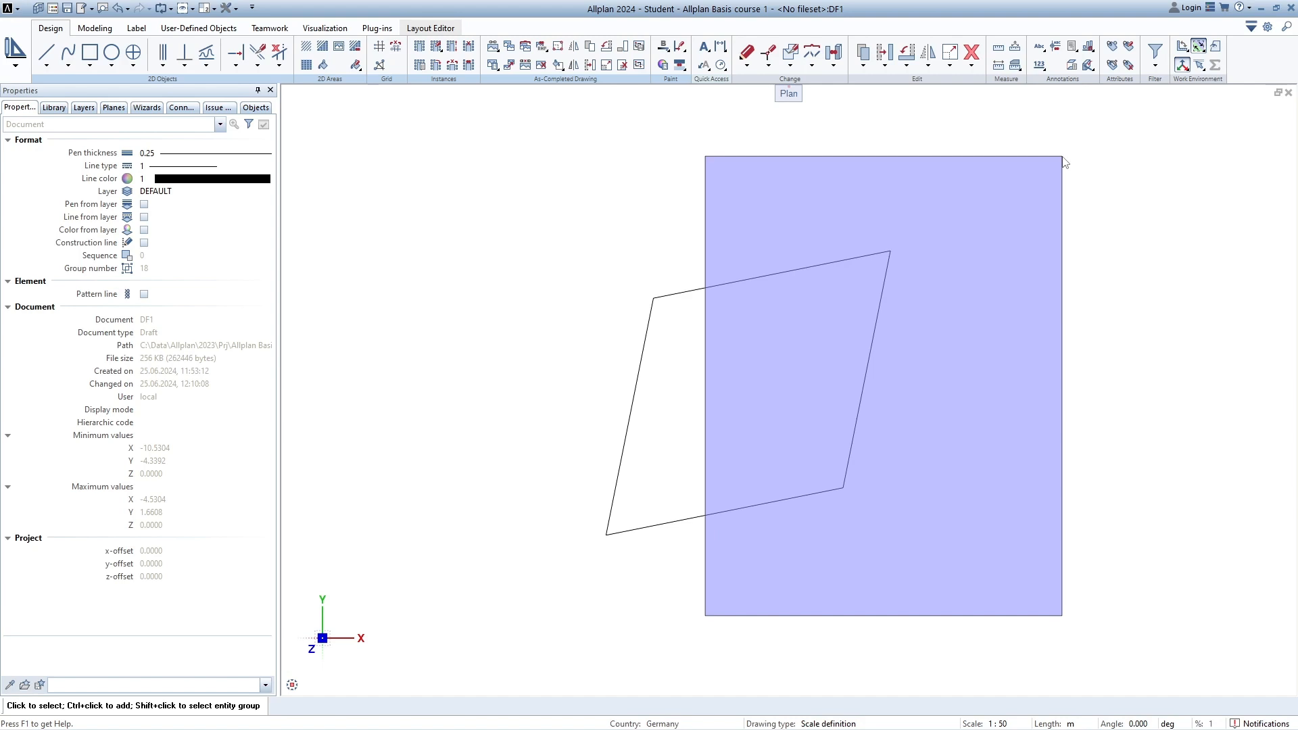
drag(1065, 163, 1067, 157)
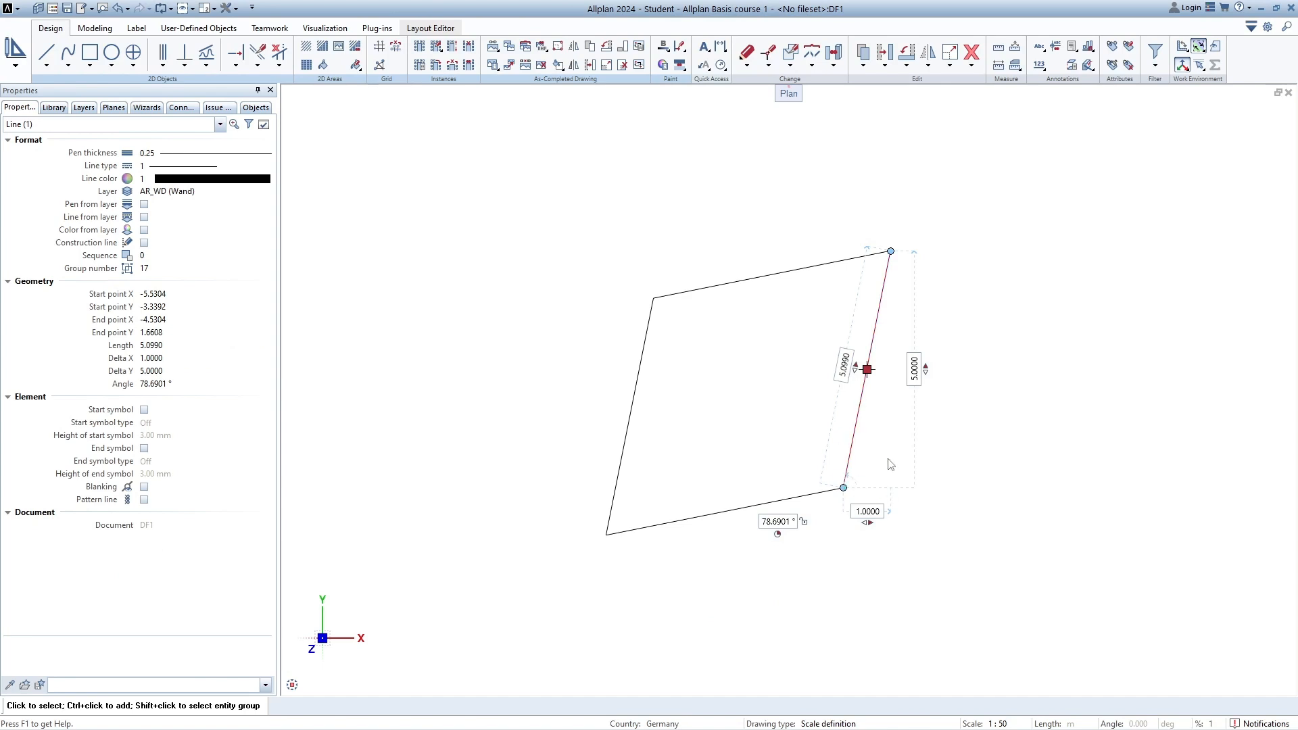
key(Escape)
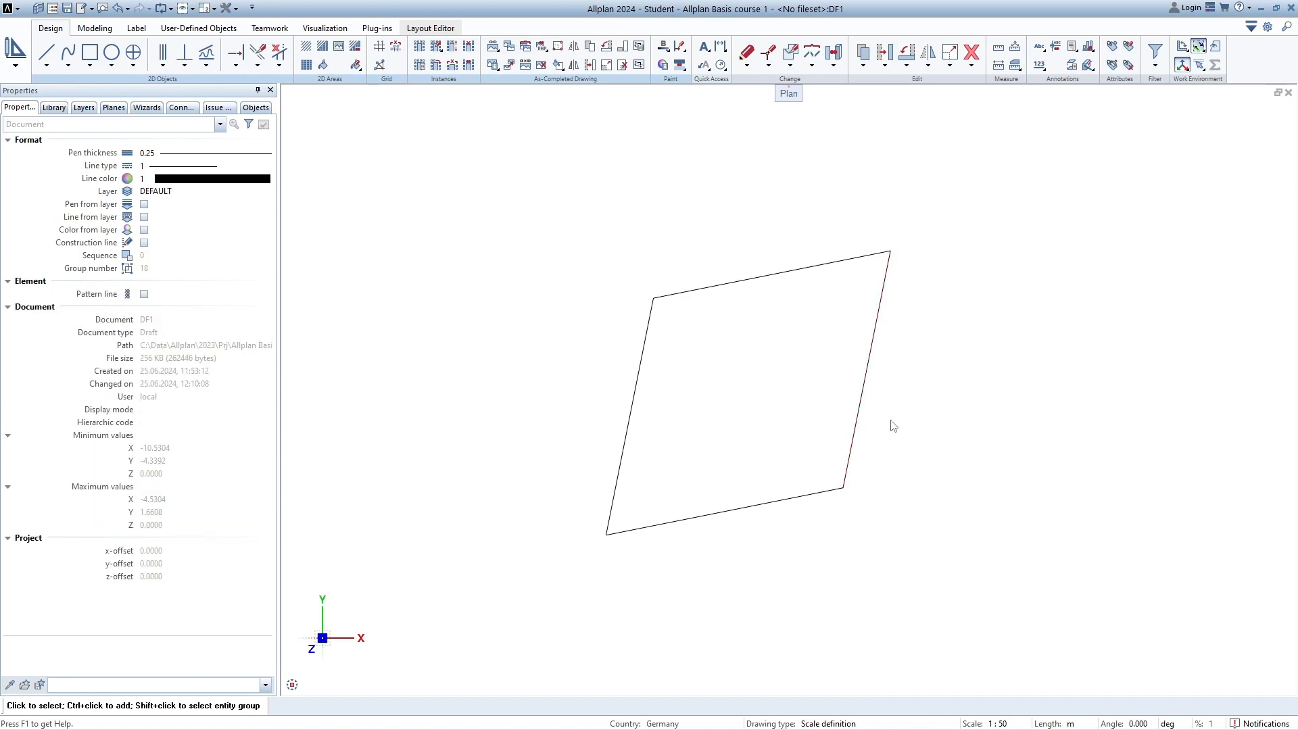
- Stretch the parallelogram's upper-right corner inward, using the corner itself as the reference point
click(768, 54)
click(981, 183)
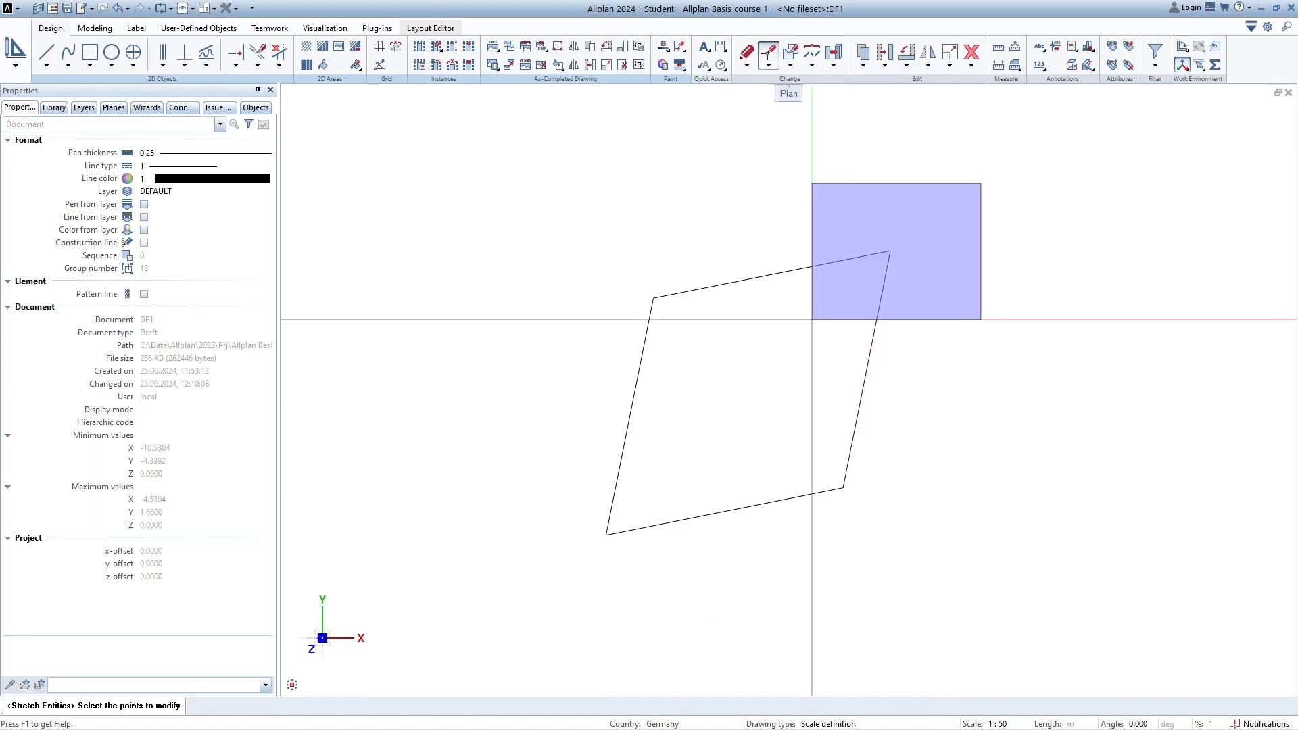
click(808, 324)
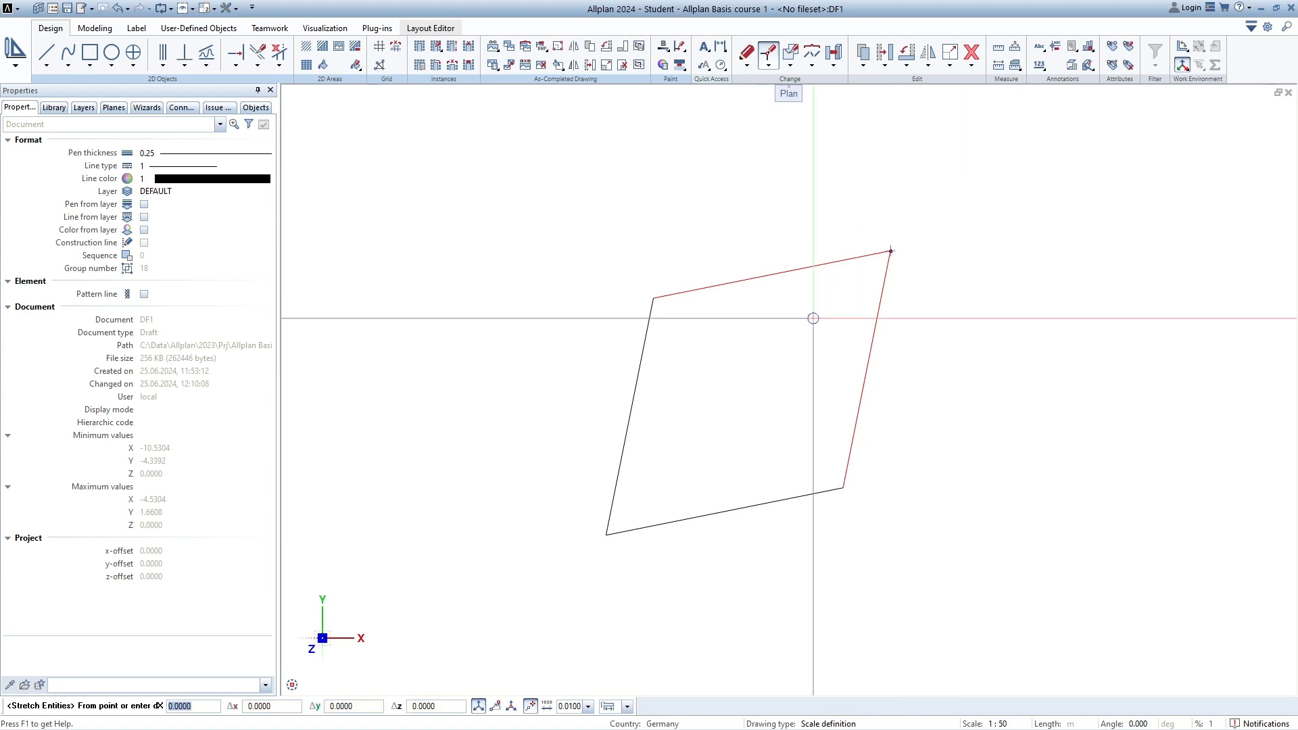
key(ctrl)
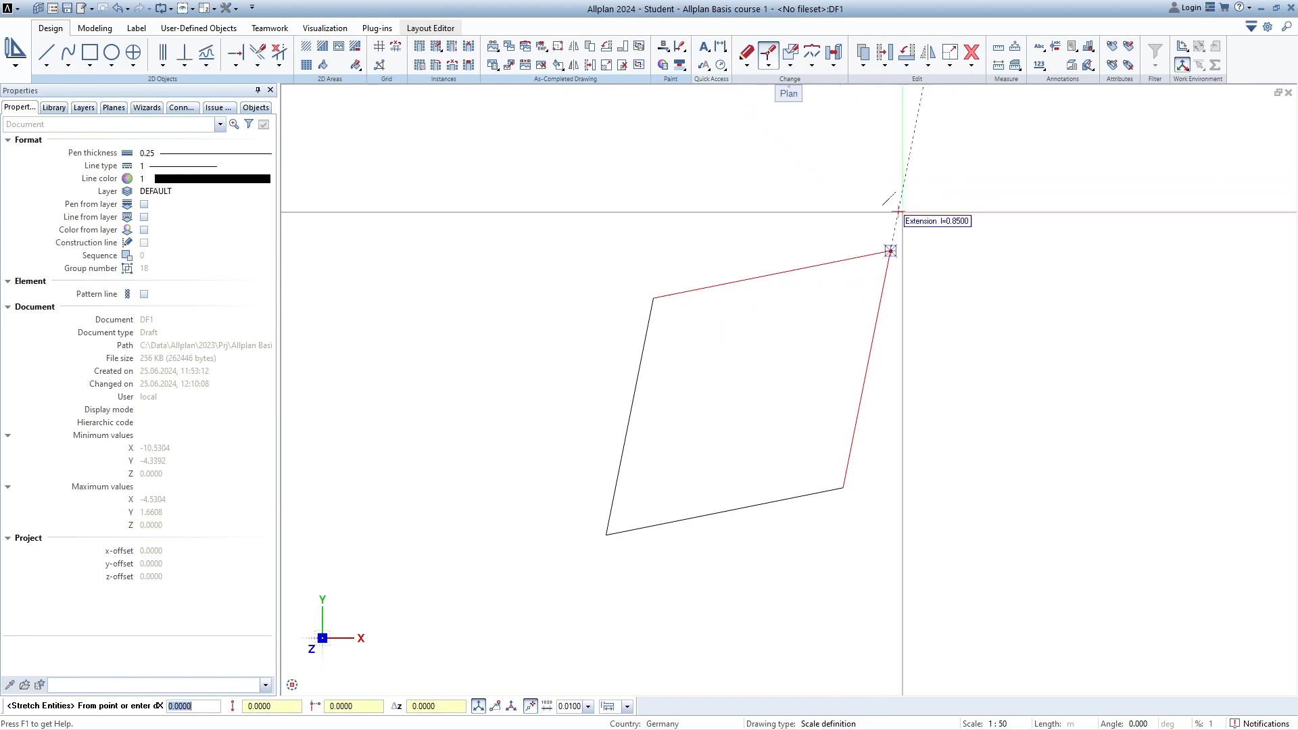
click(889, 251)
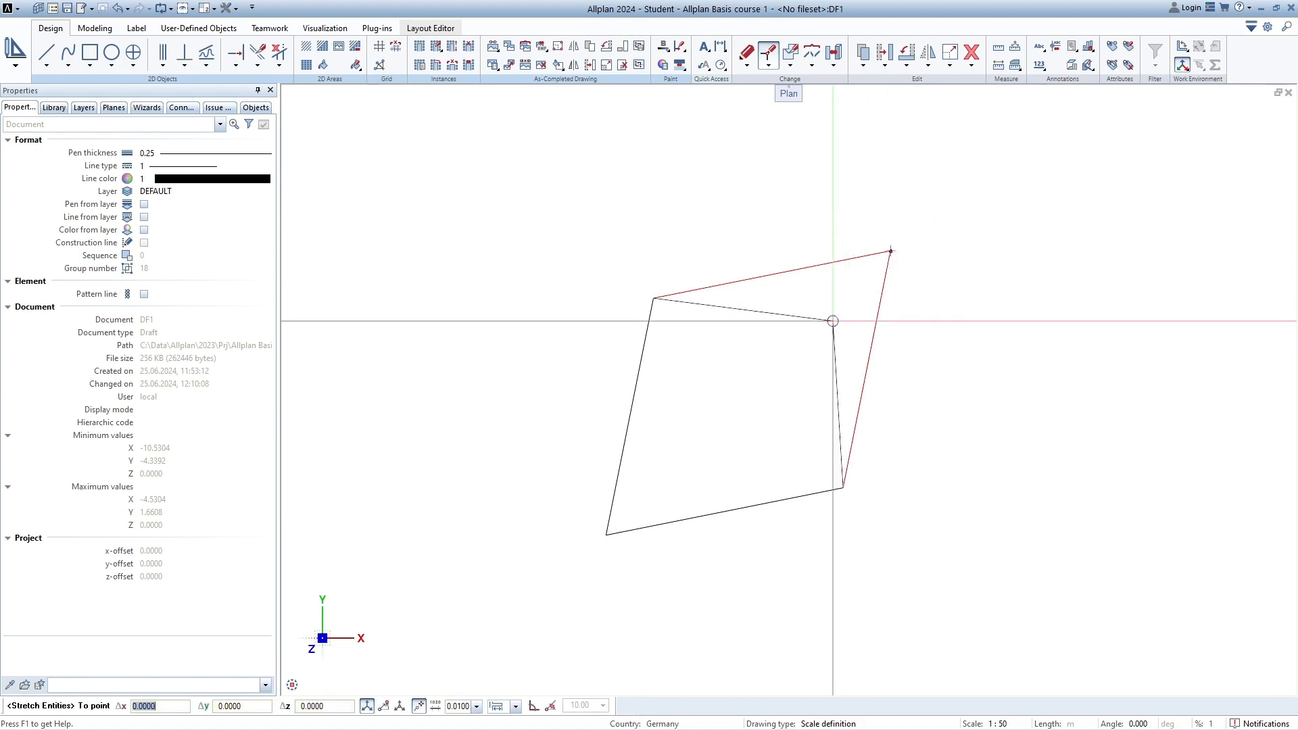
click(820, 334)
key(Escape)
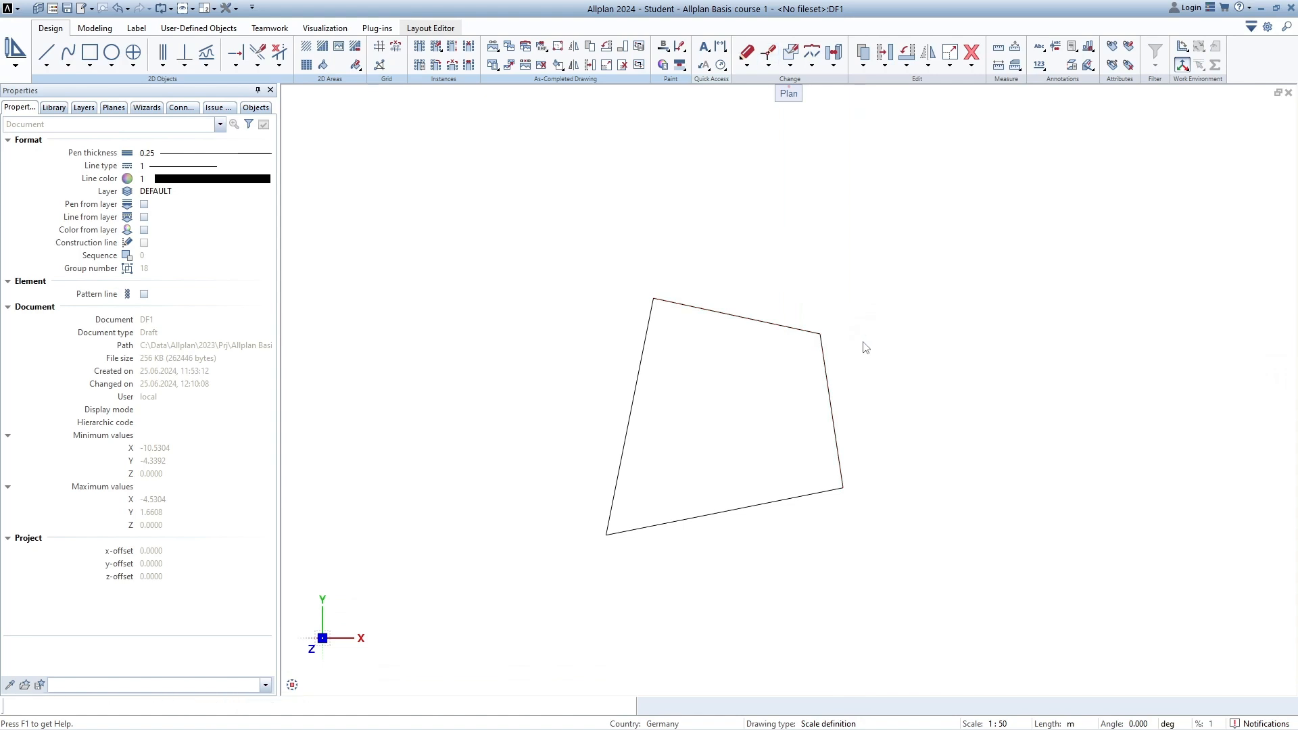
- Stretch the moved upper-right corner back up and outward, using a free reference point outside the shape
drag(871, 296, 795, 375)
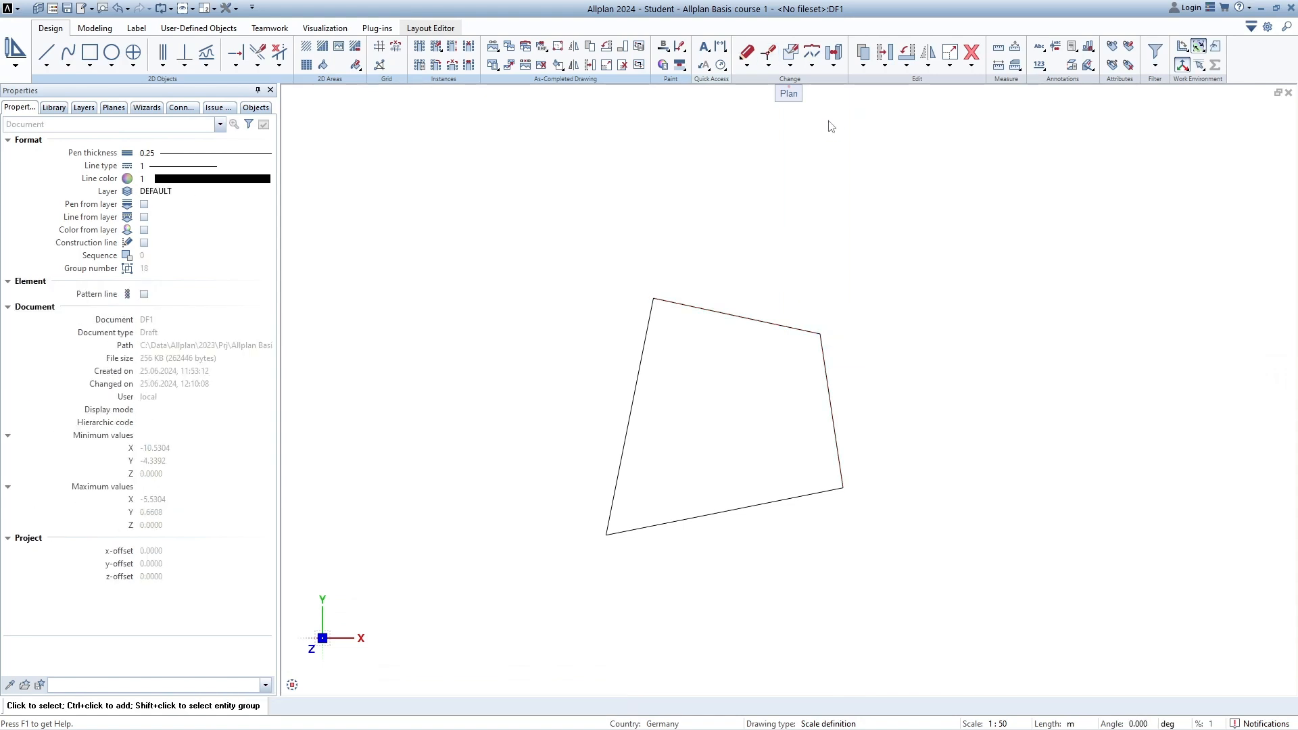
click(769, 57)
drag(883, 289, 797, 368)
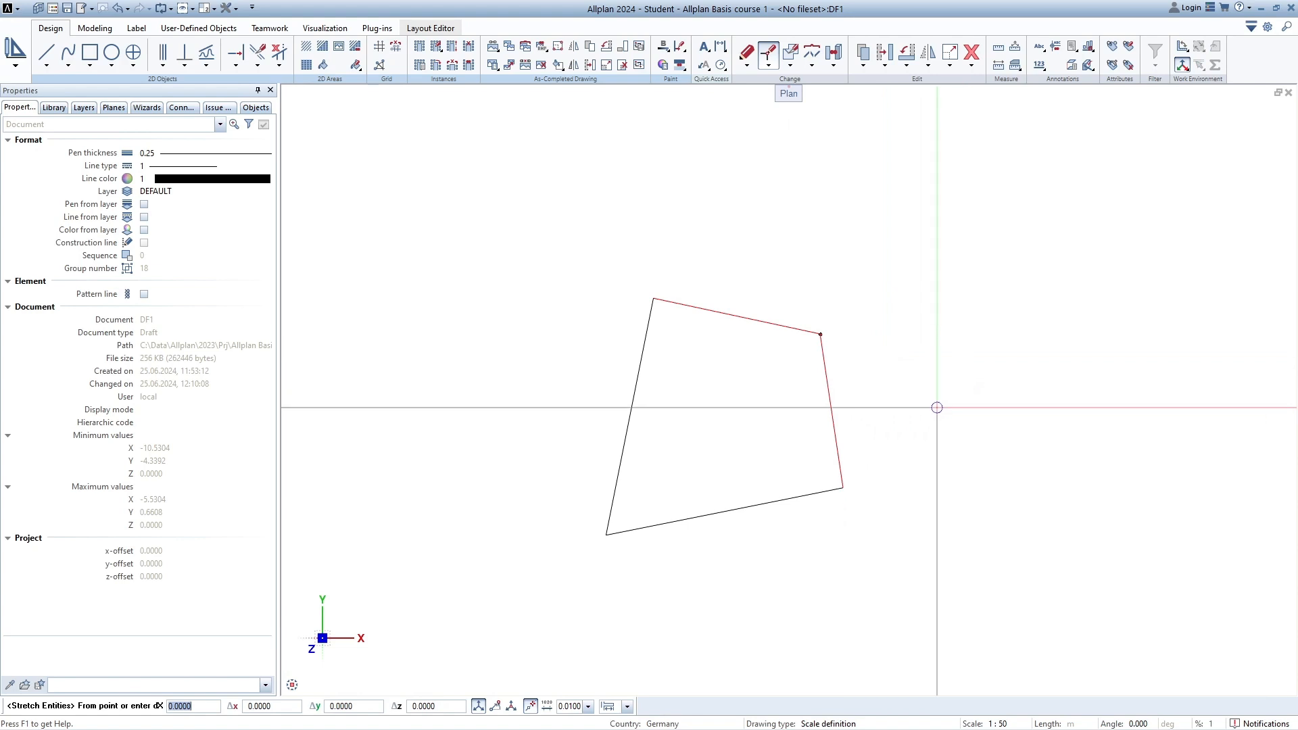
click(980, 409)
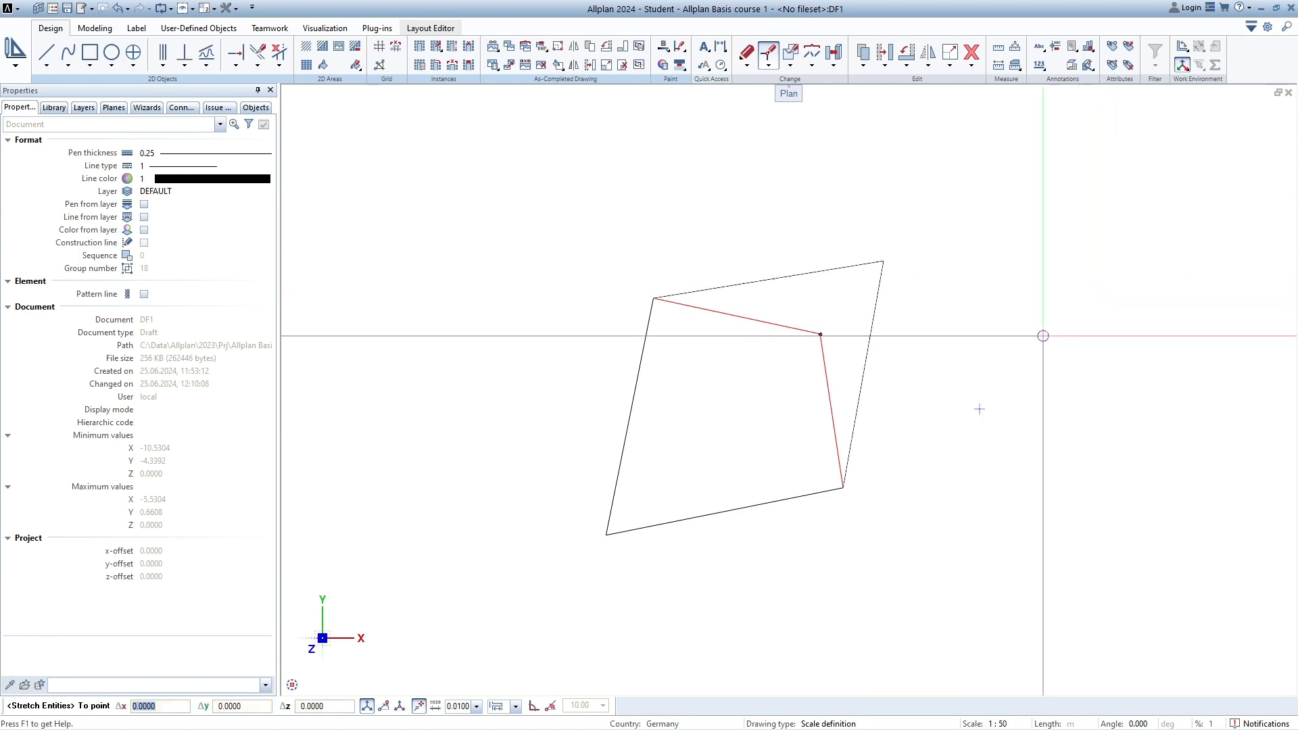
click(1045, 324)
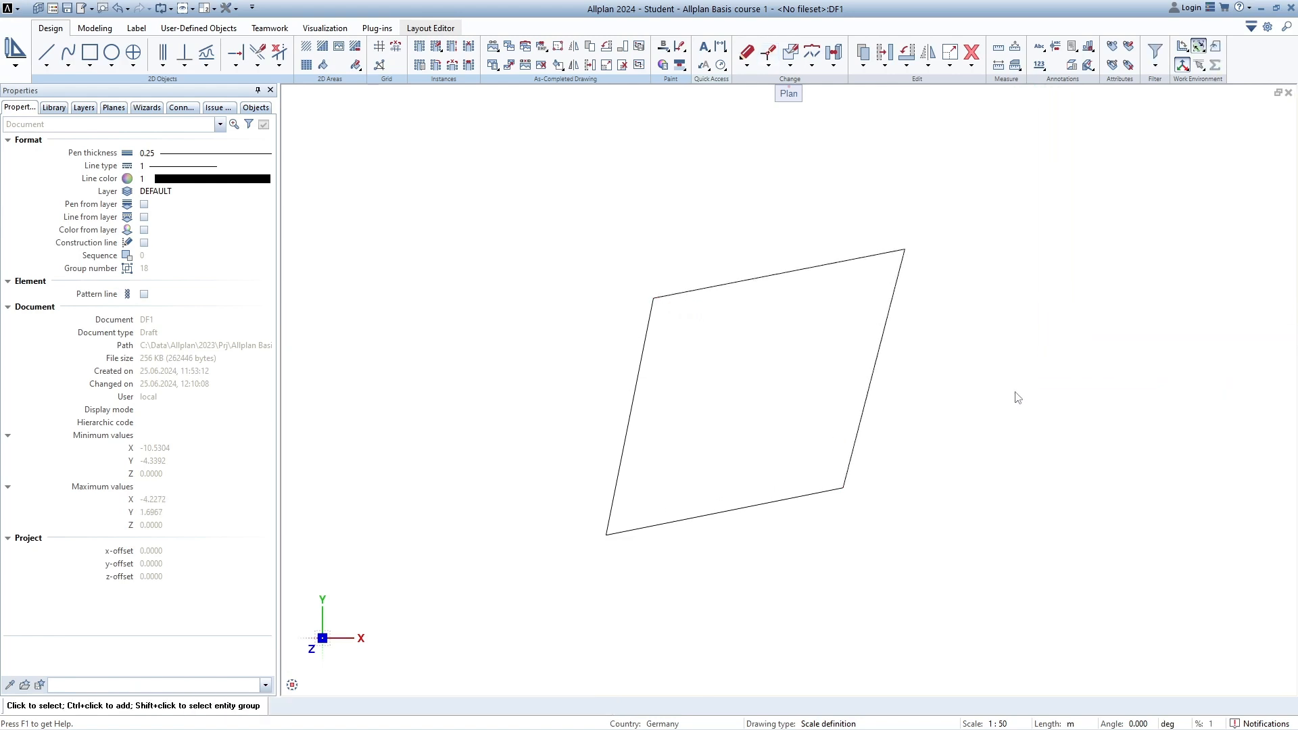
- Undo the corner stretches so the original parallelogram is restored
key(ctrl+z)
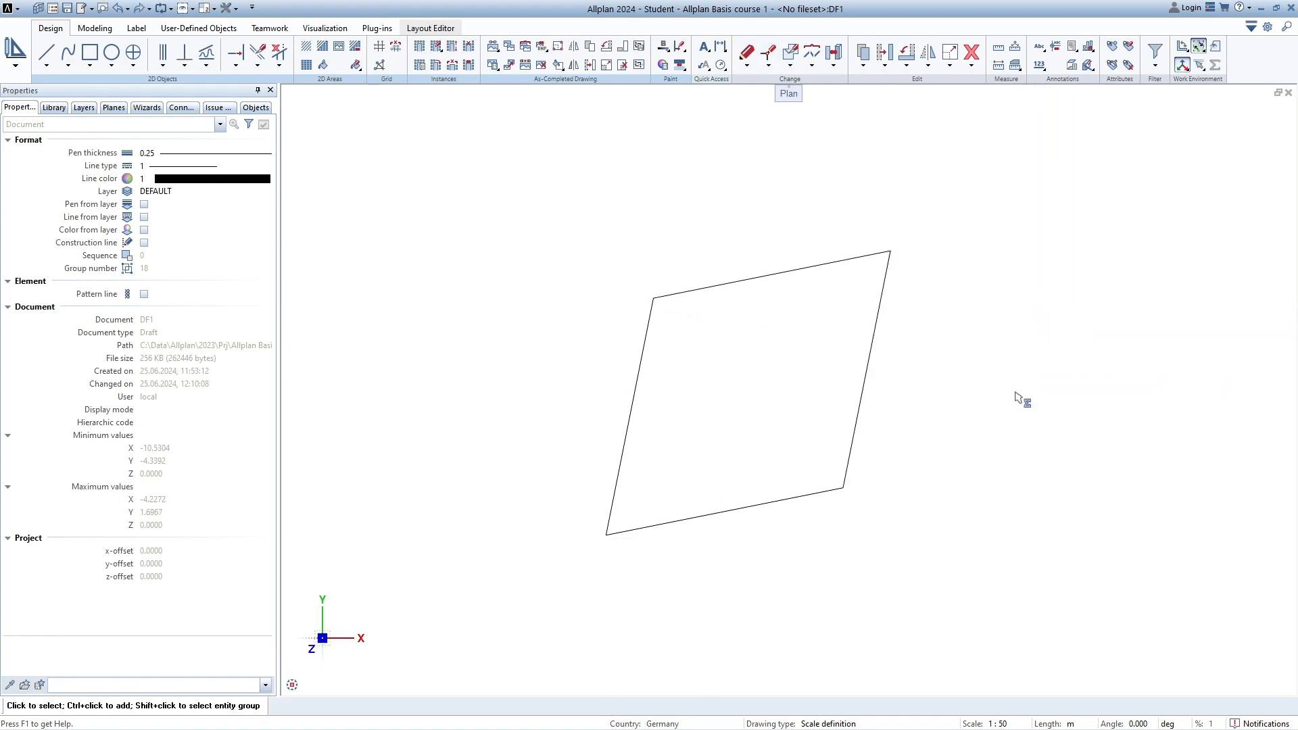
key(ctrl+z)
key(ctrl+y)
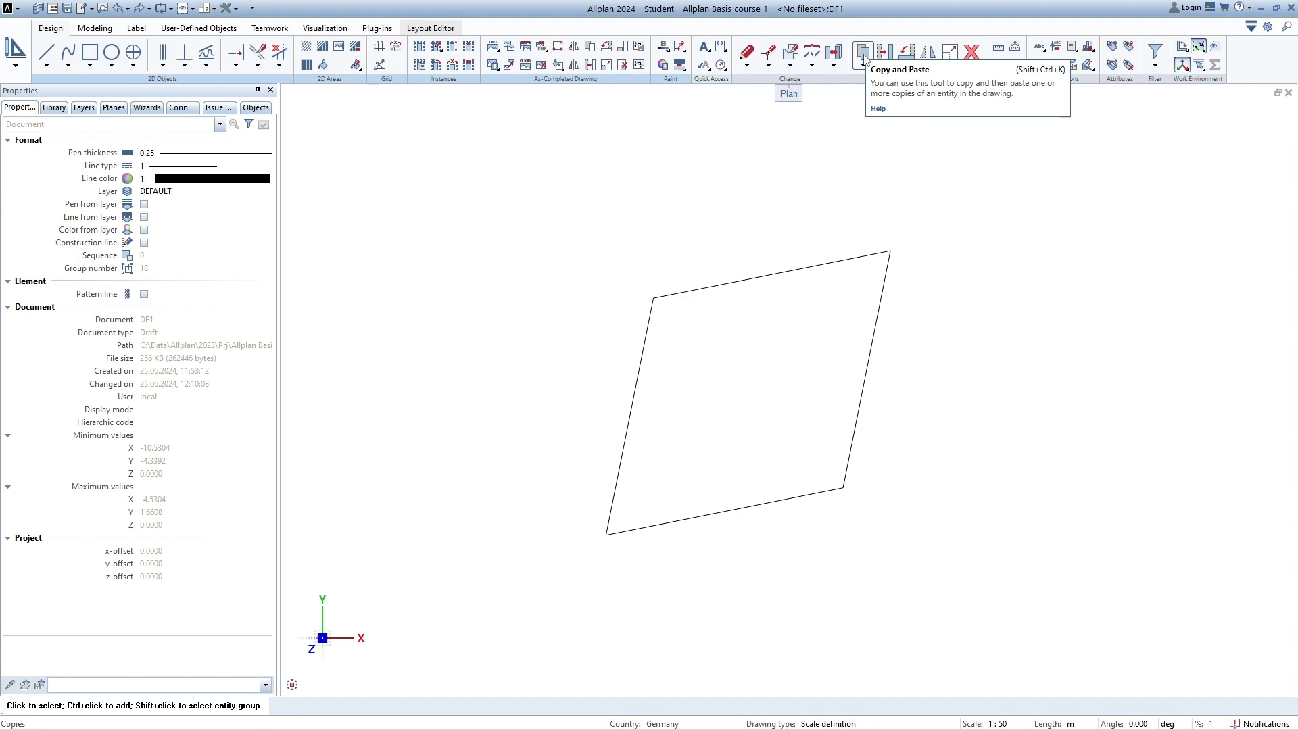
- Copy the whole parallelogram once, from its lower-left corner, by 10 m in the X direction
click(864, 54)
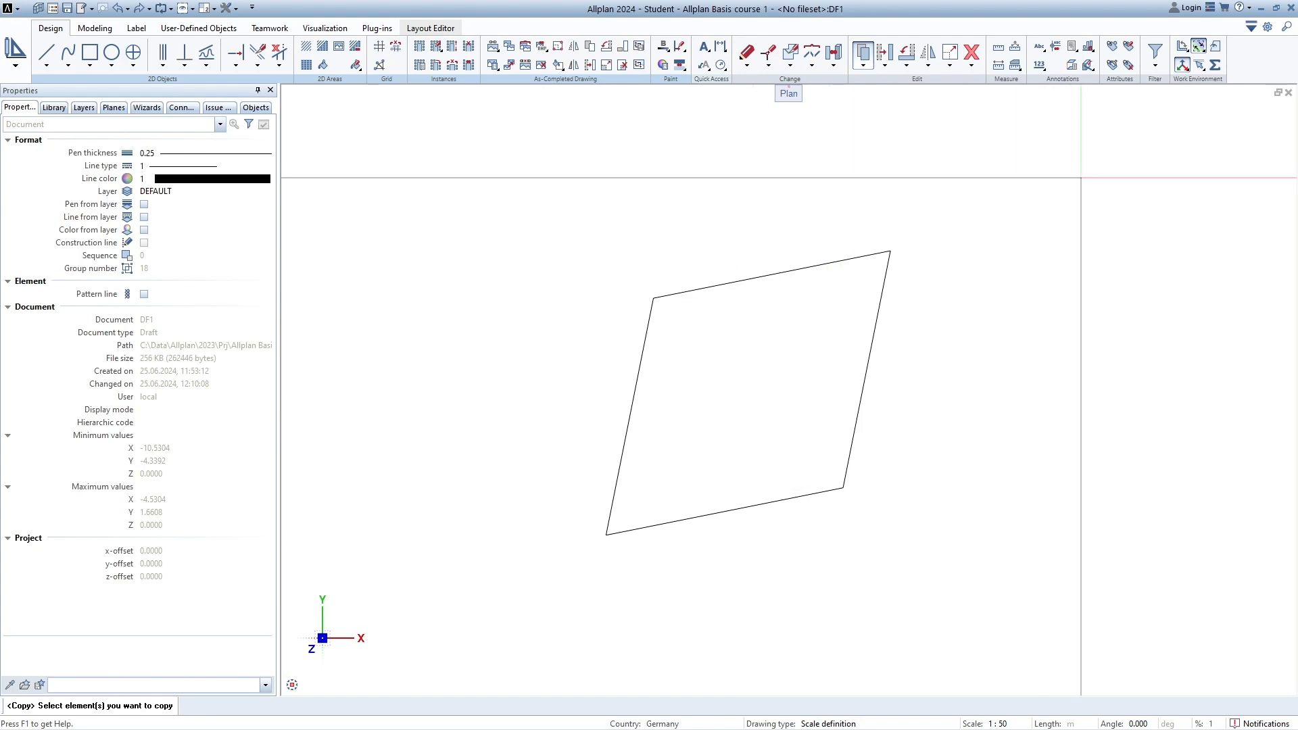
mouse_move(943, 274)
middle_down()
mouse_move(851, 314)
mouse_move(882, 271)
middle_up()
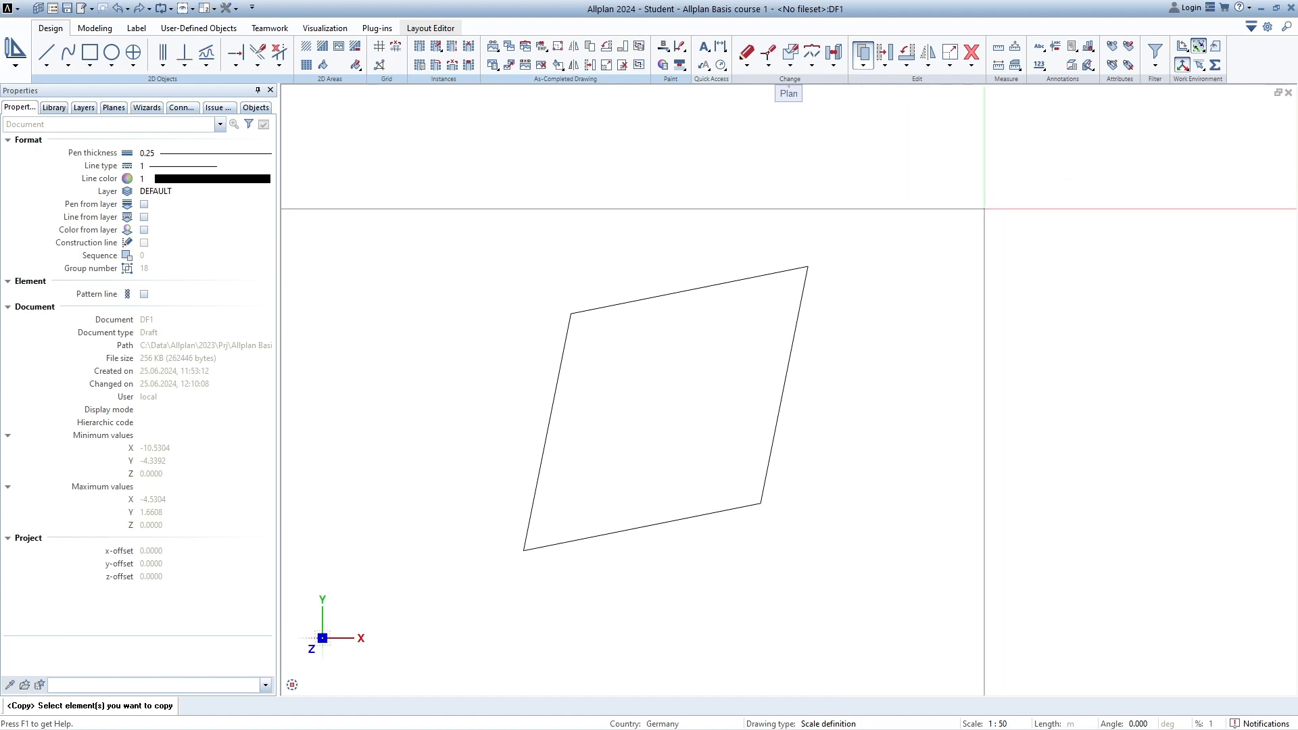
drag(984, 210, 422, 603)
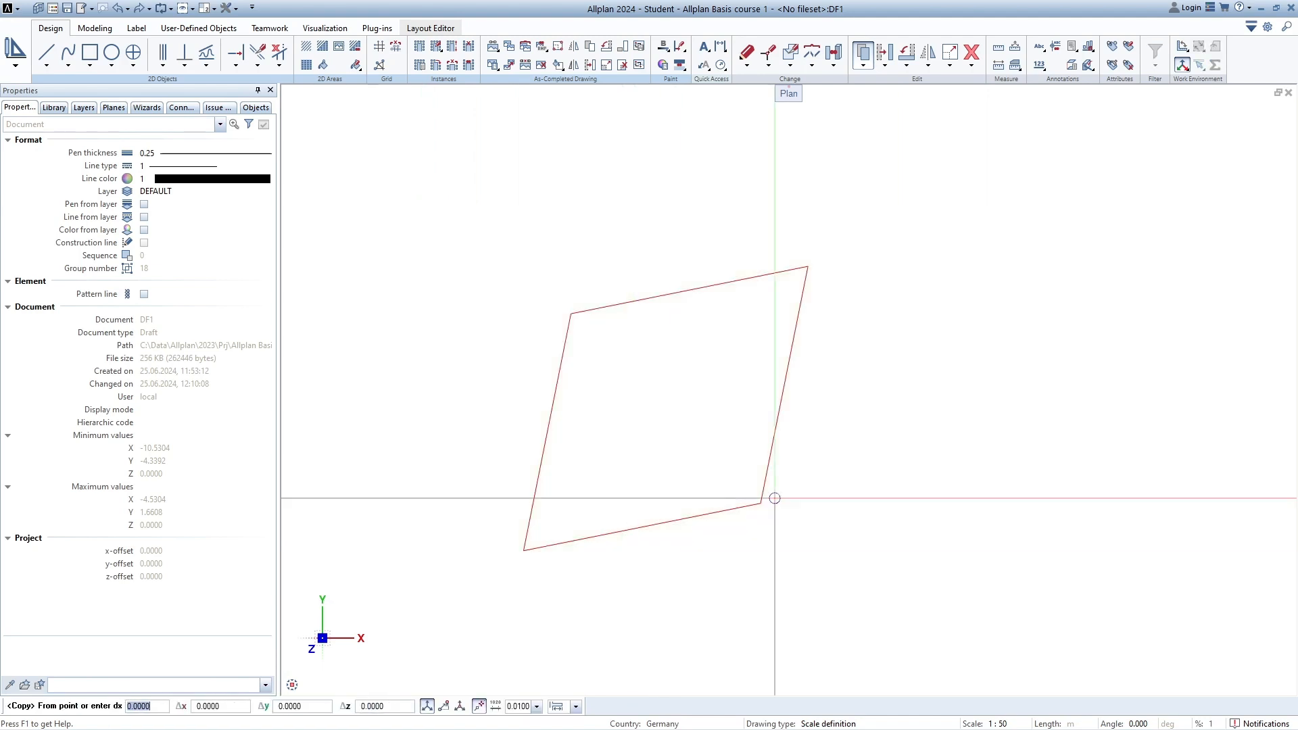
middle_drag(709, 467, 822, 386)
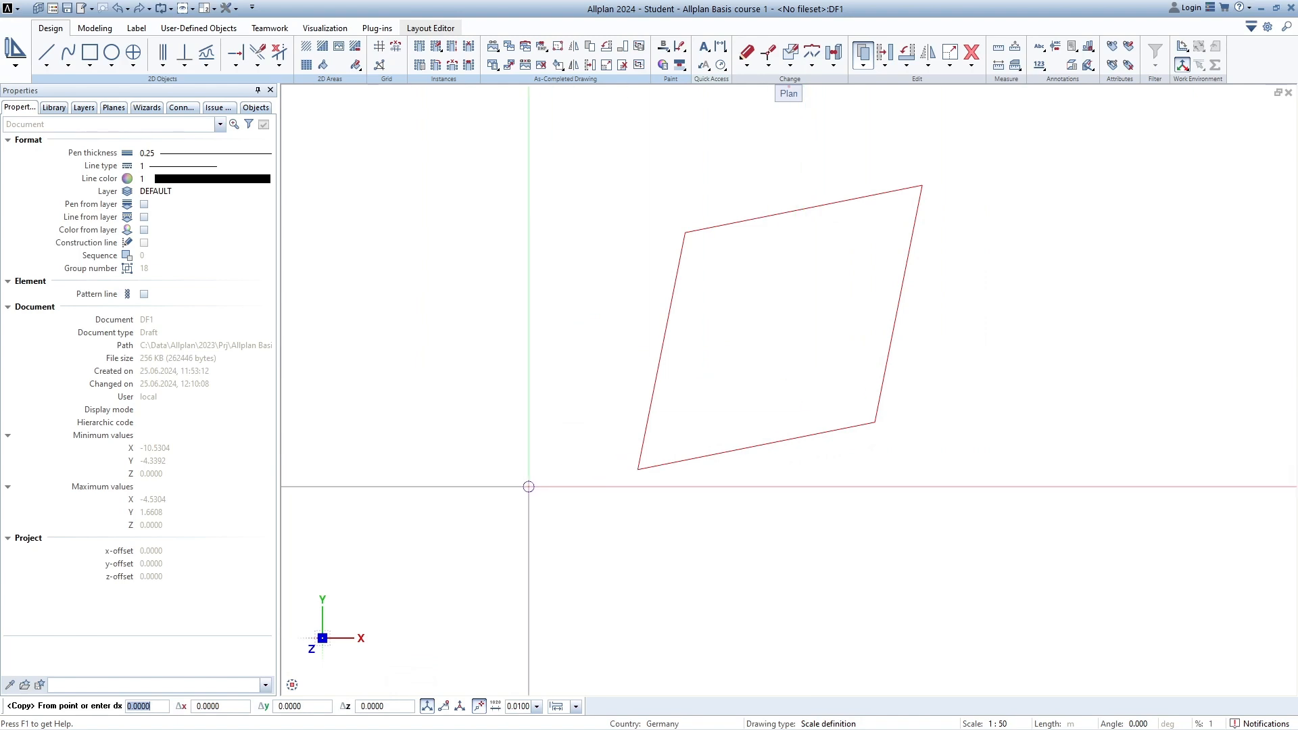
middle_drag(754, 270, 699, 314)
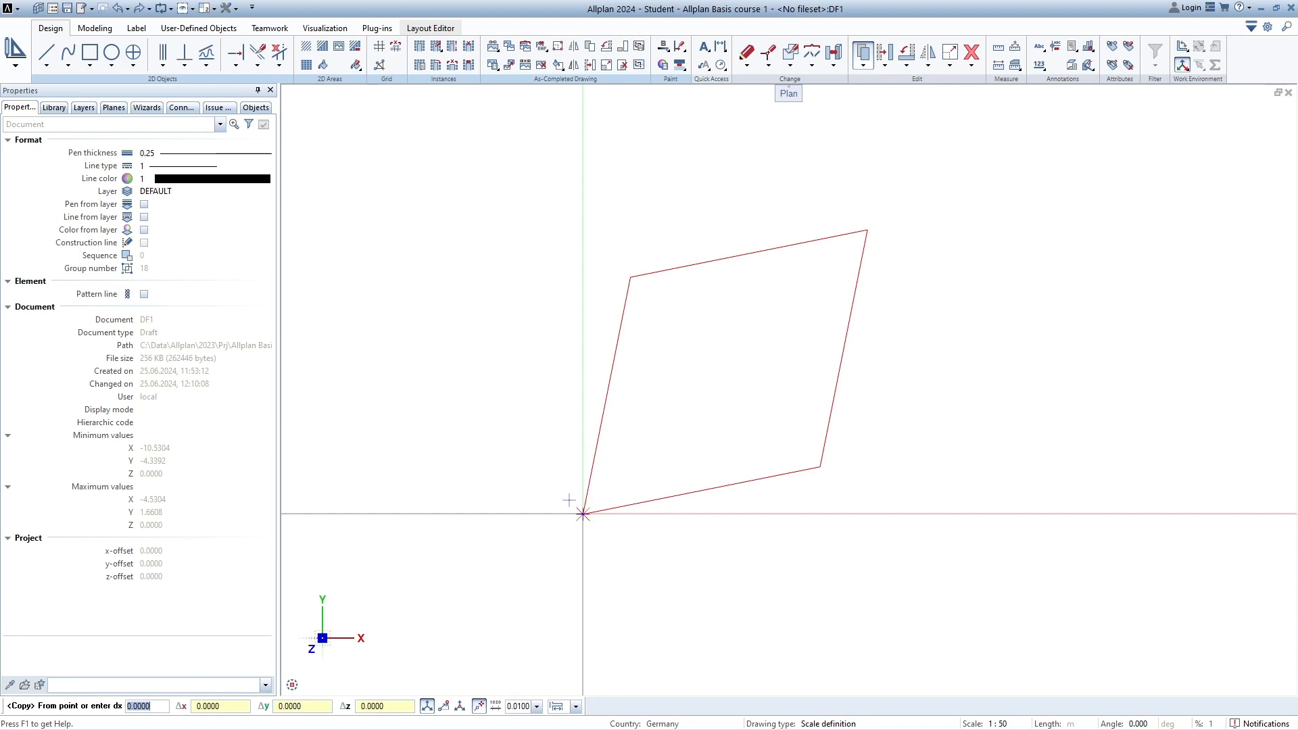
click(583, 514)
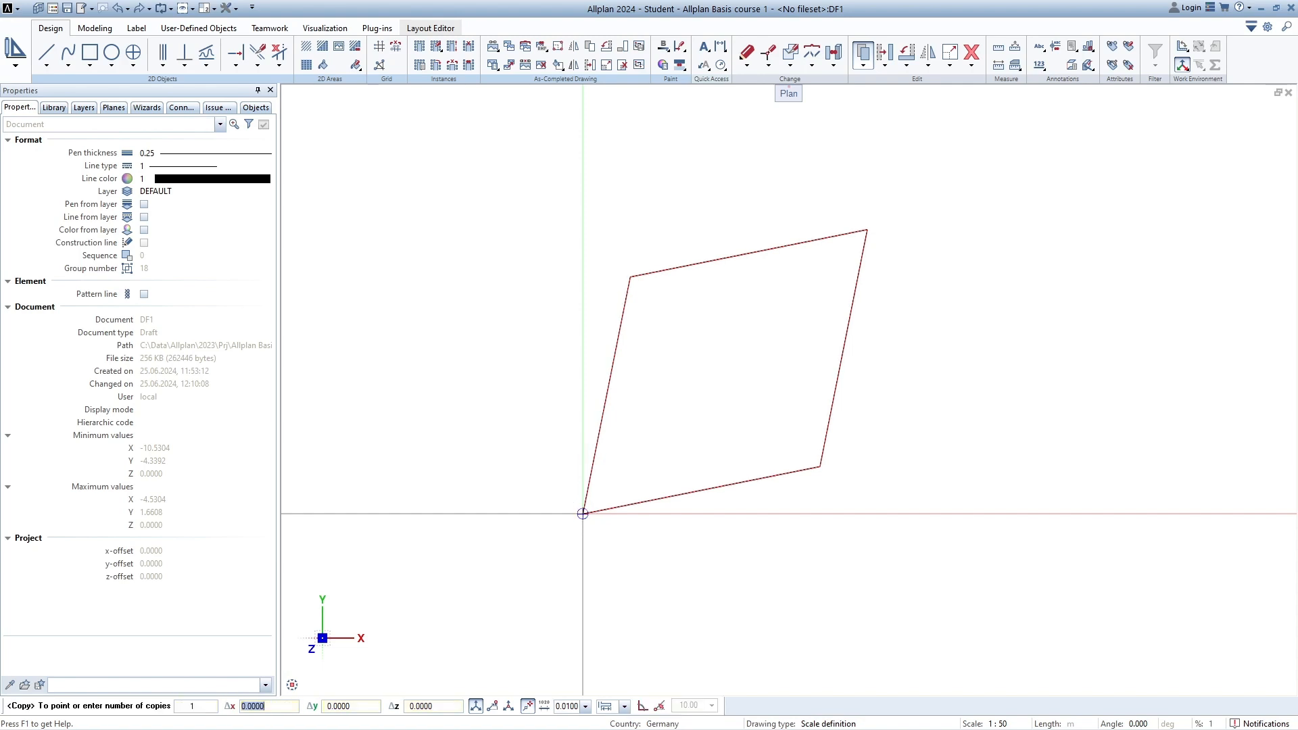
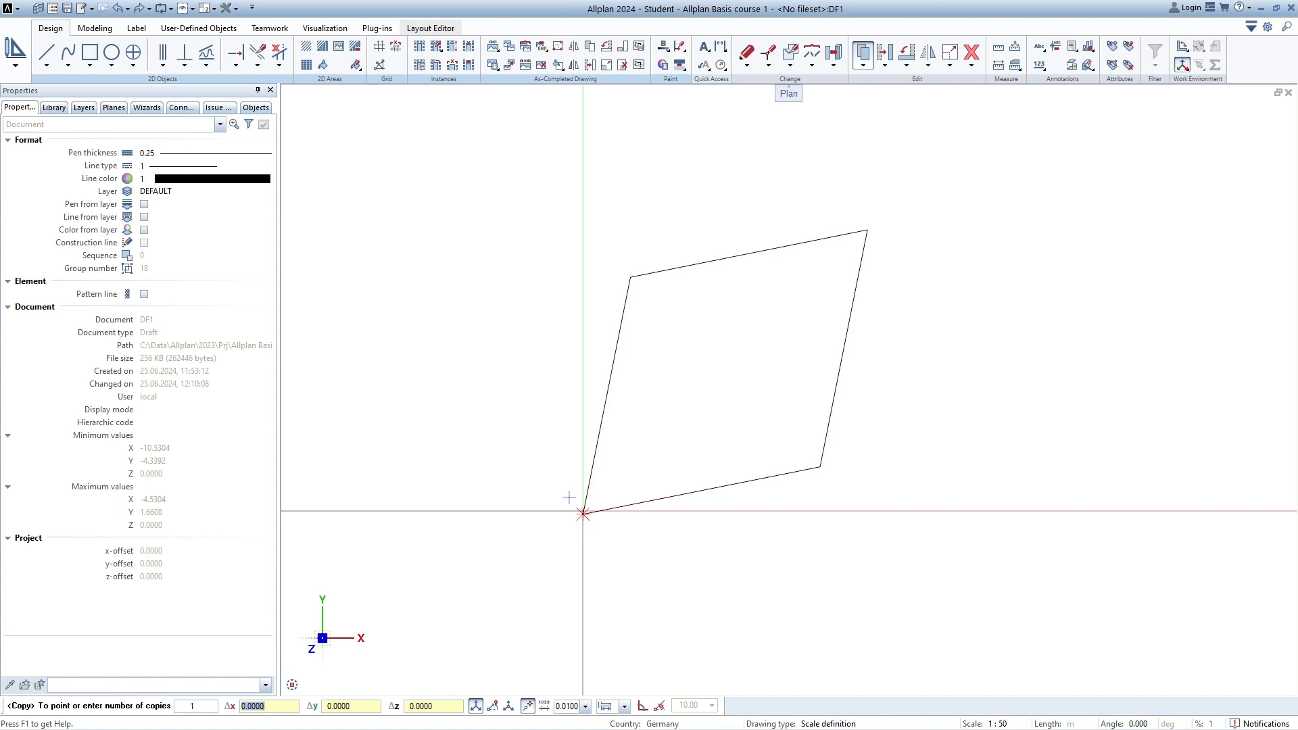
text(10)
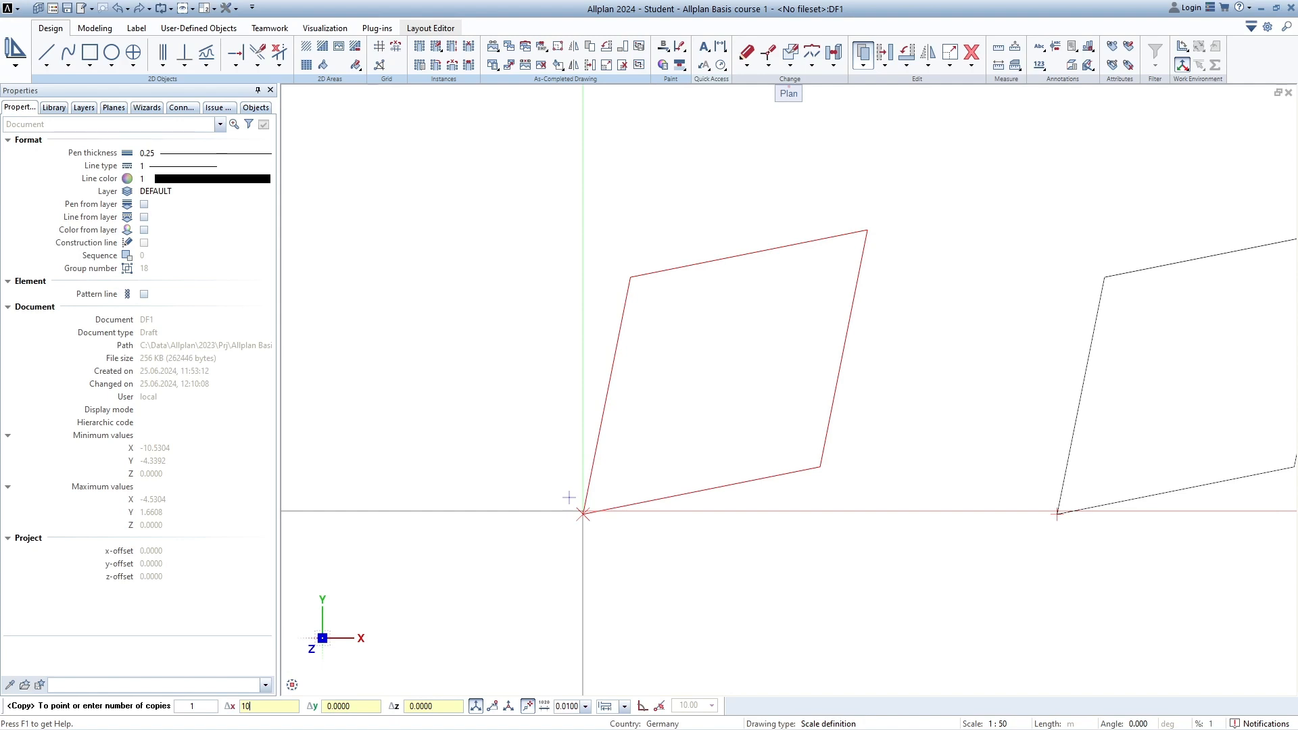
key(Return)
scroll(589, 504, down, 3)
middle_drag(580, 476, 460, 496)
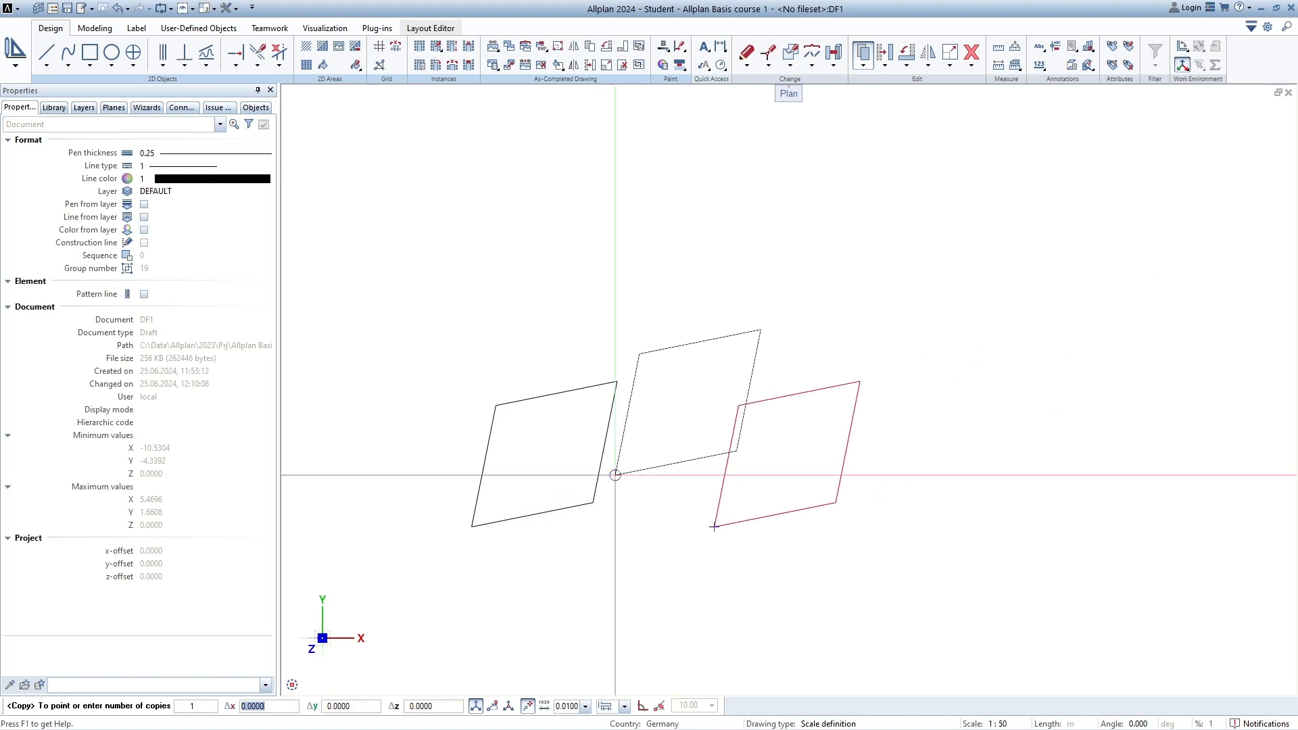
key(Escape)
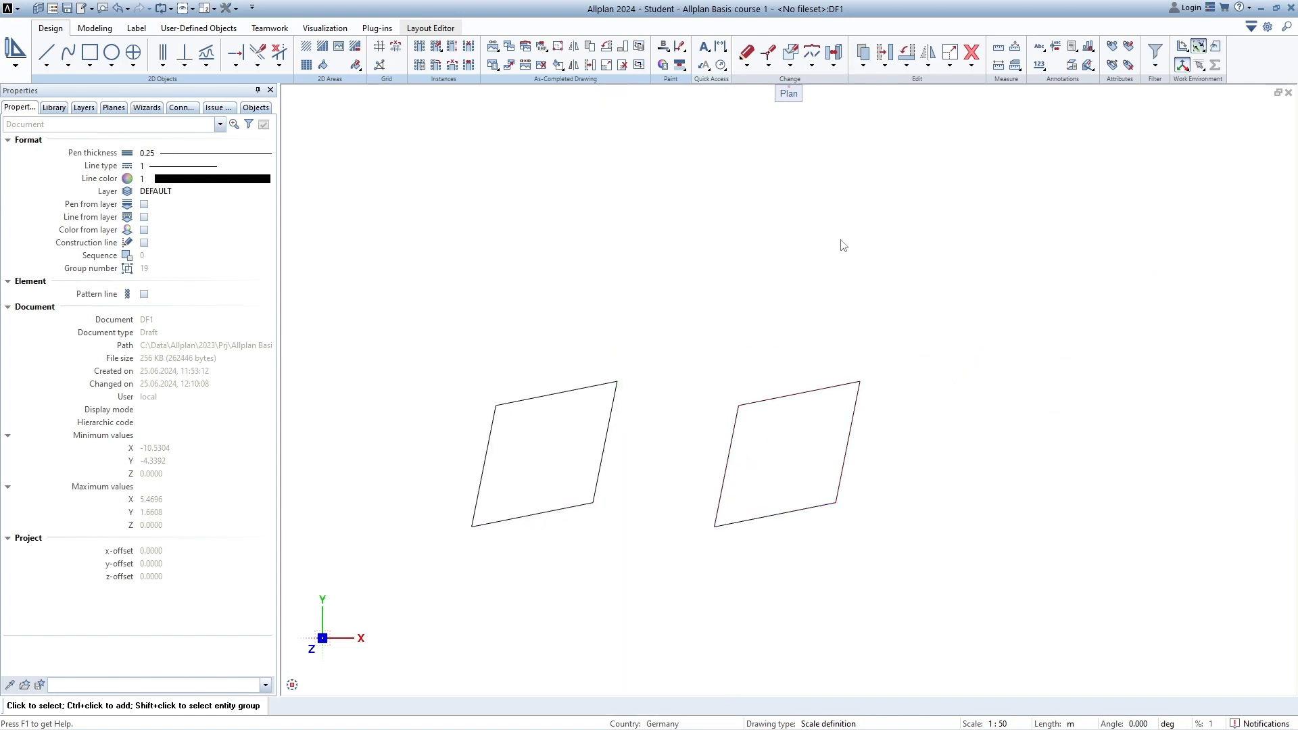
- Undo the single copy so only the original parallelogram remains, and fit it to the view
middle_drag(838, 257, 804, 254)
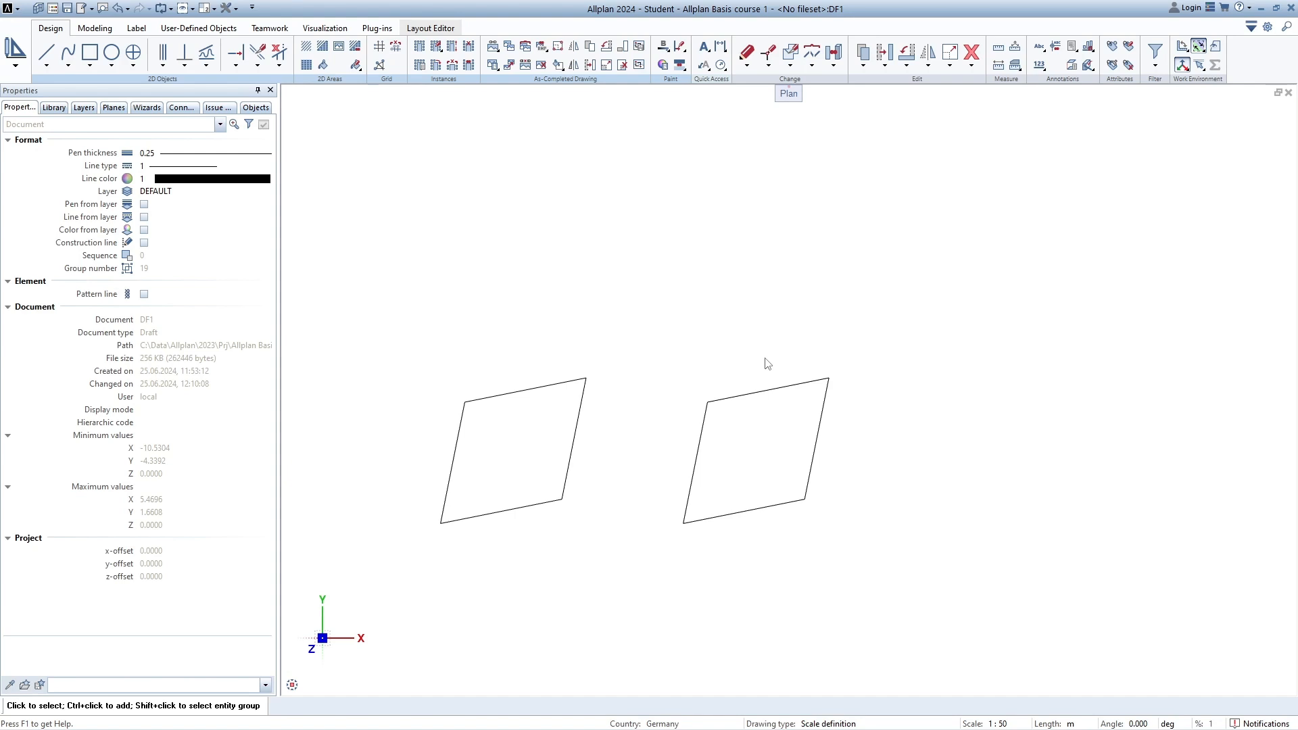
key(ctrl+z)
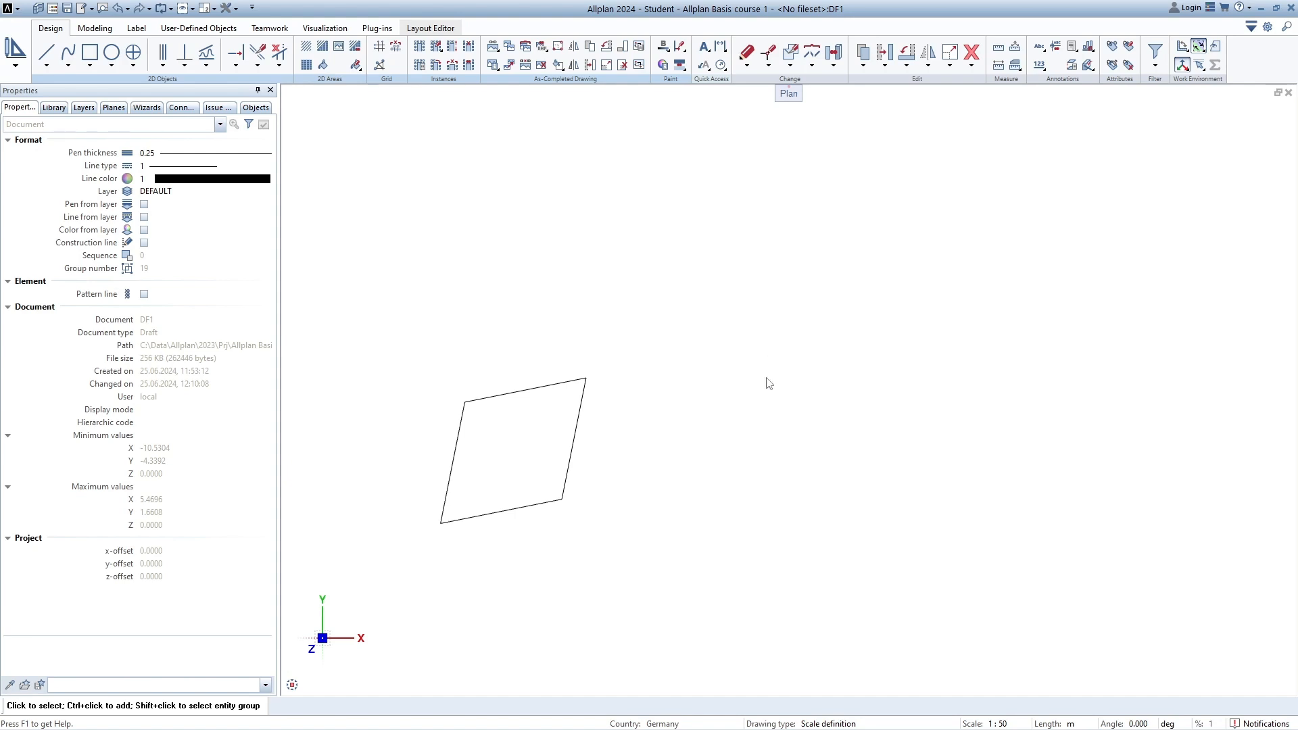
middle_click(765, 378)
middle_click(766, 378)
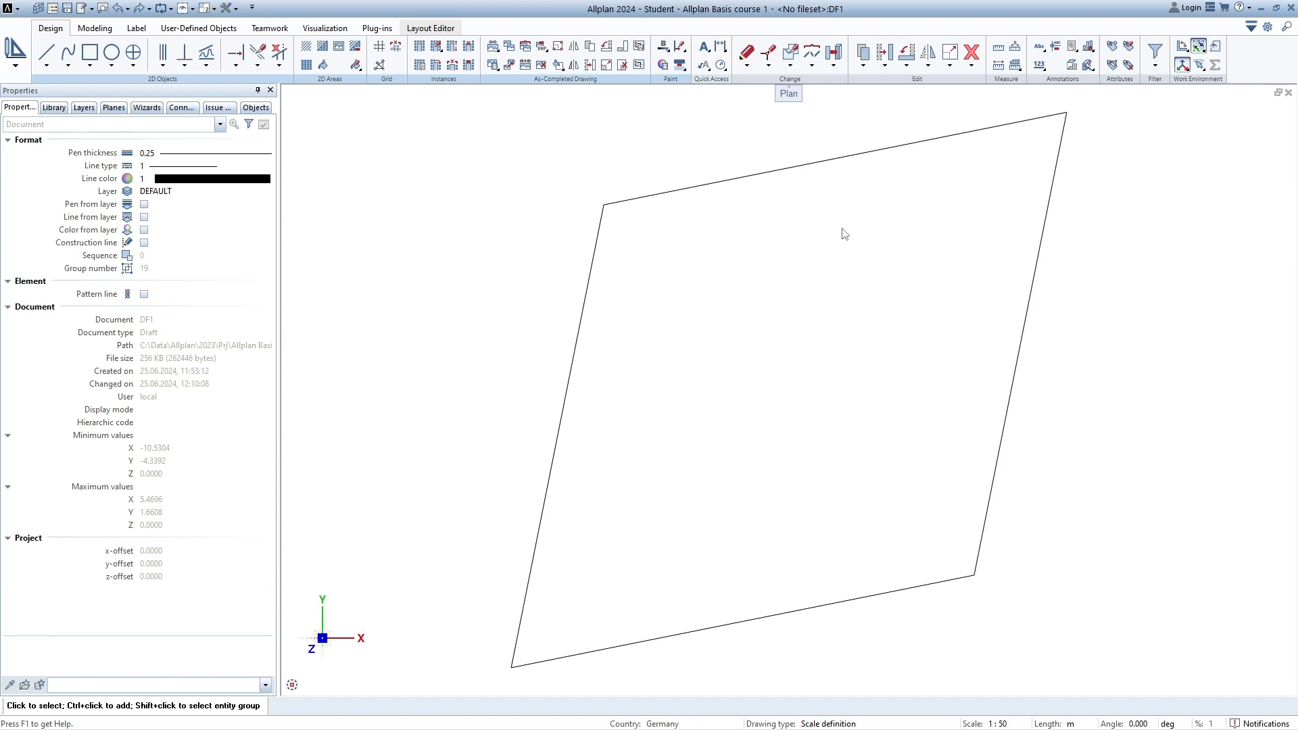
- Copy the whole parallelogram 10 times from its lower-left corner, spaced 10 m apart in the X direction
click(865, 54)
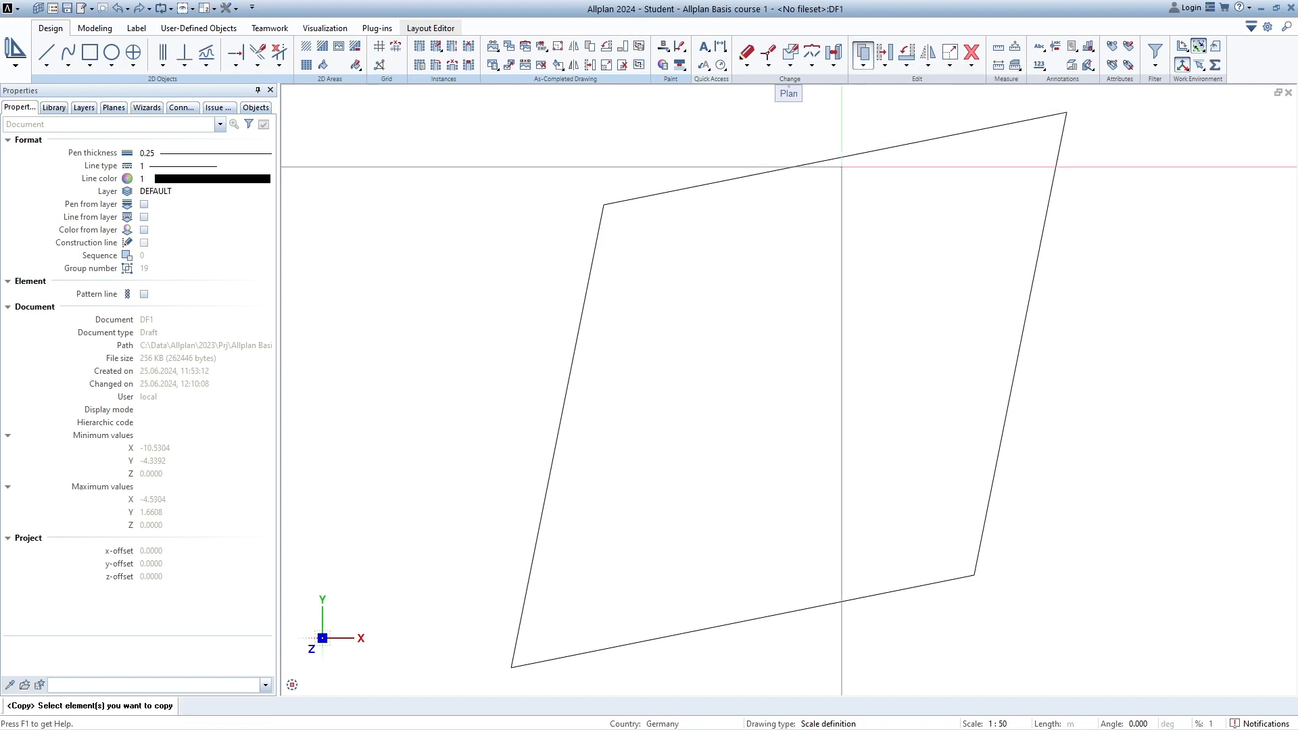
scroll(644, 469, down, 3)
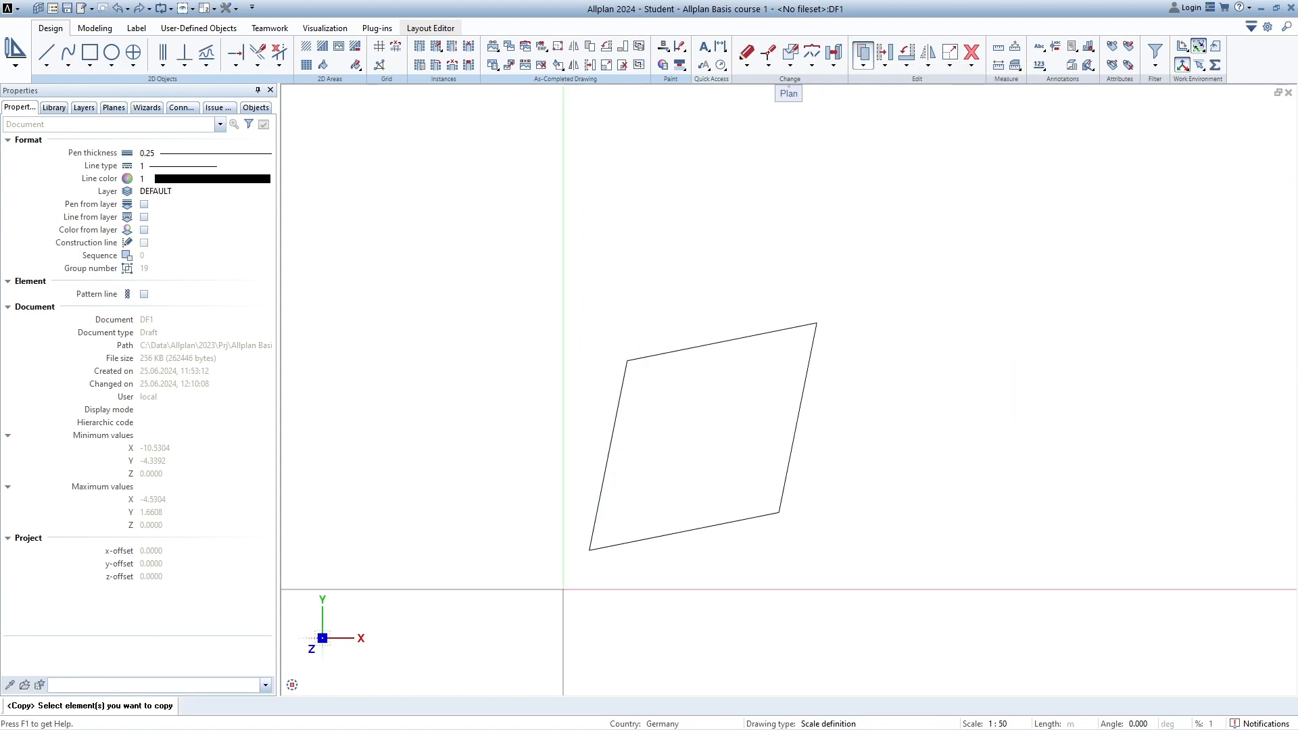
drag(516, 612, 940, 221)
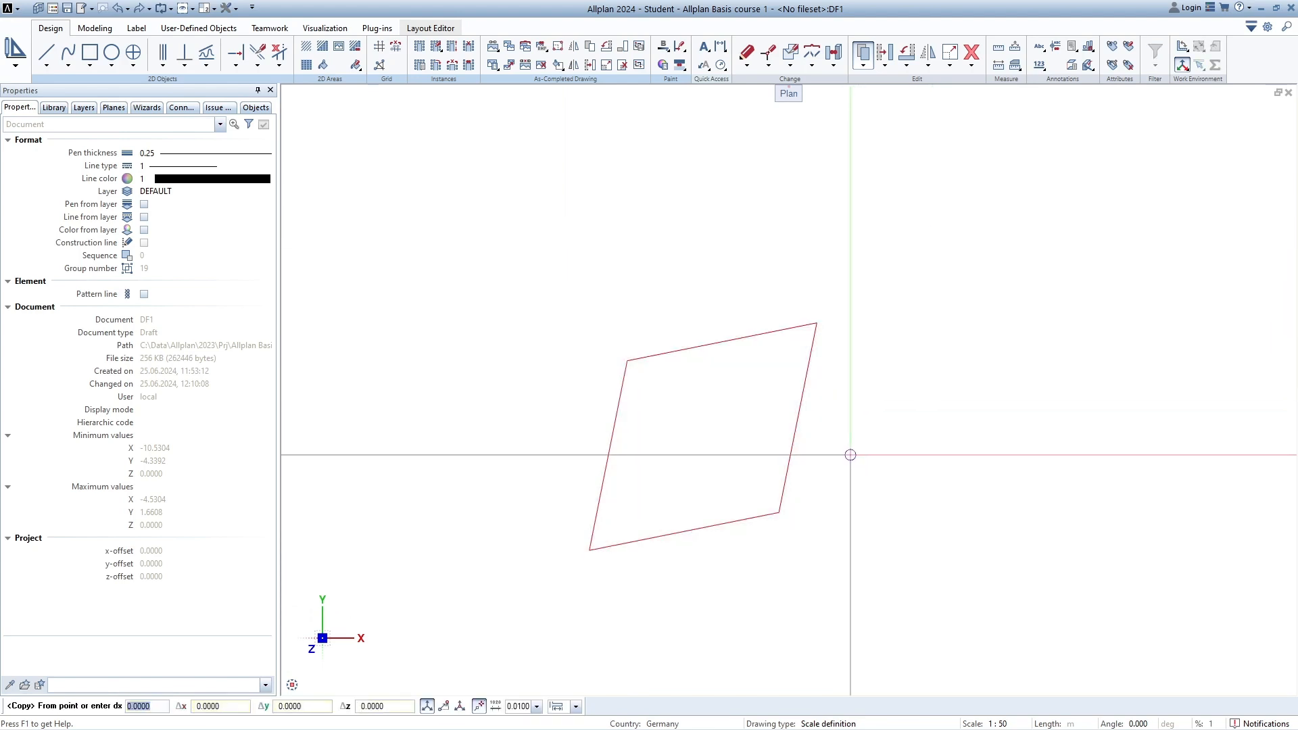
click(575, 536)
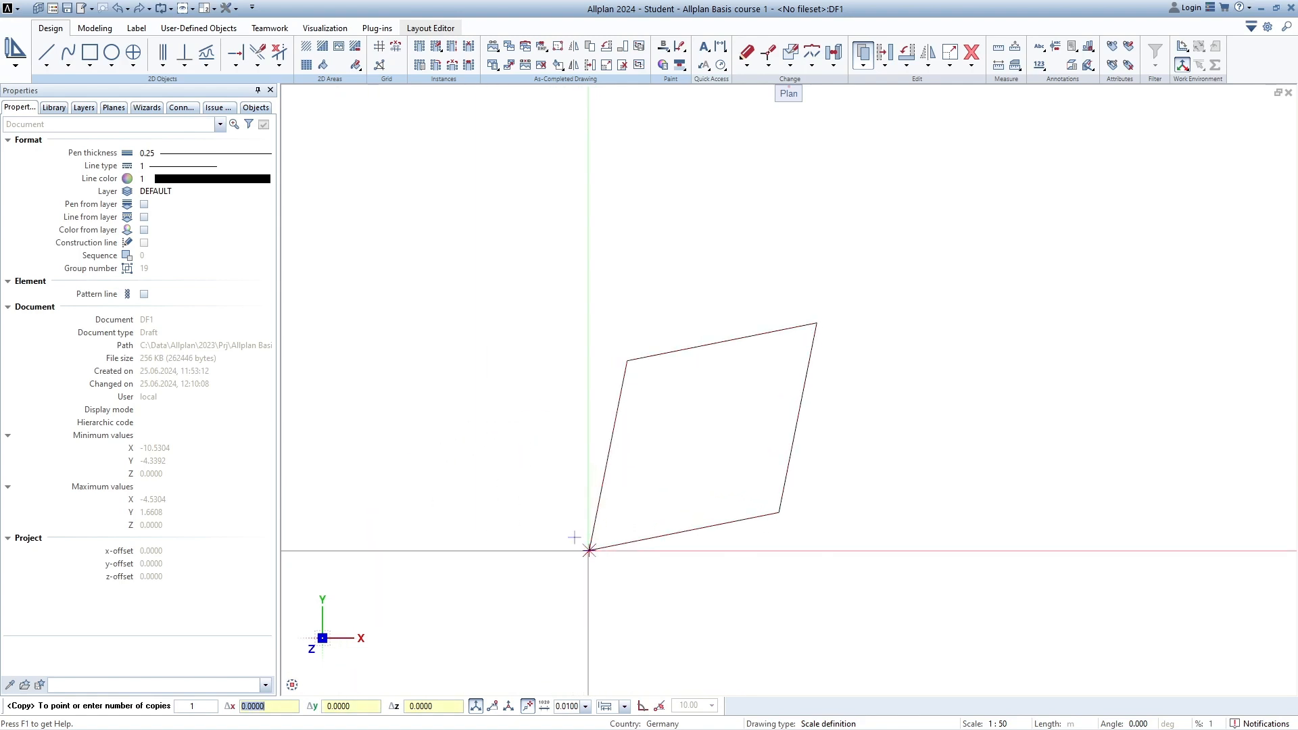
key(Tab)
key(Tab)
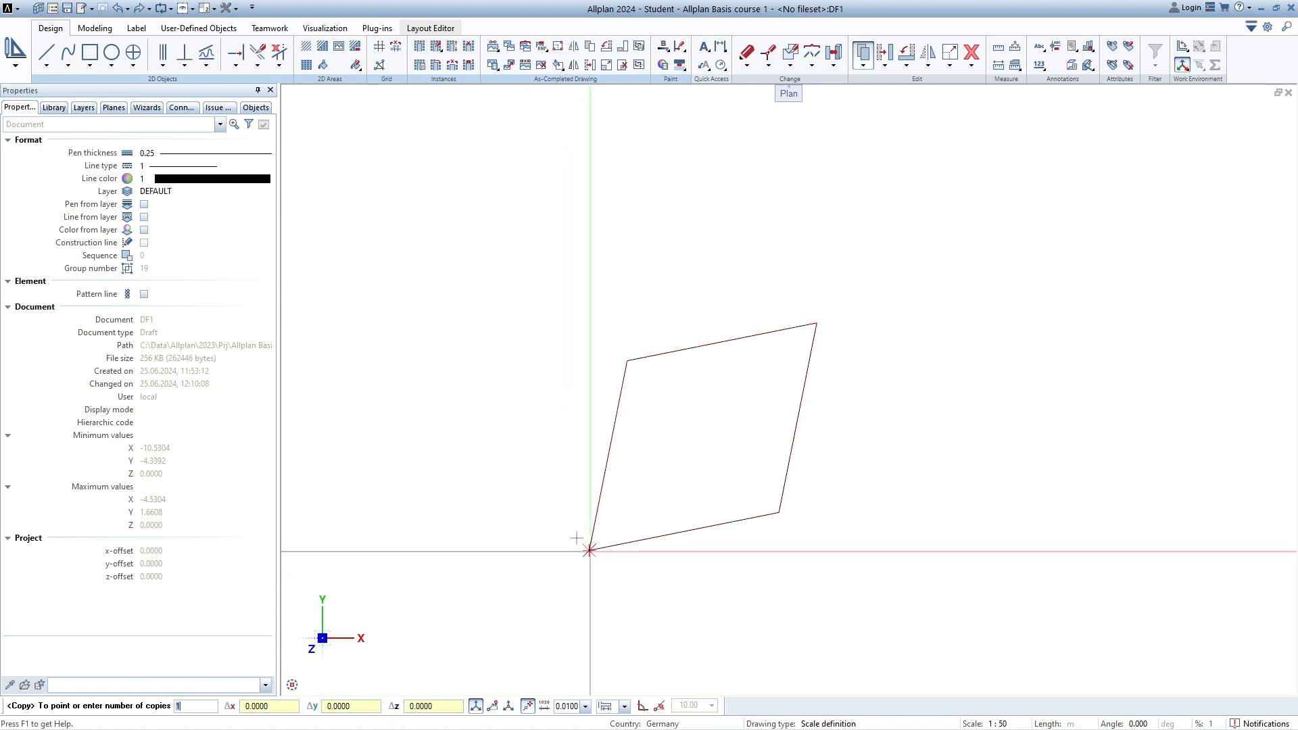
text(10)
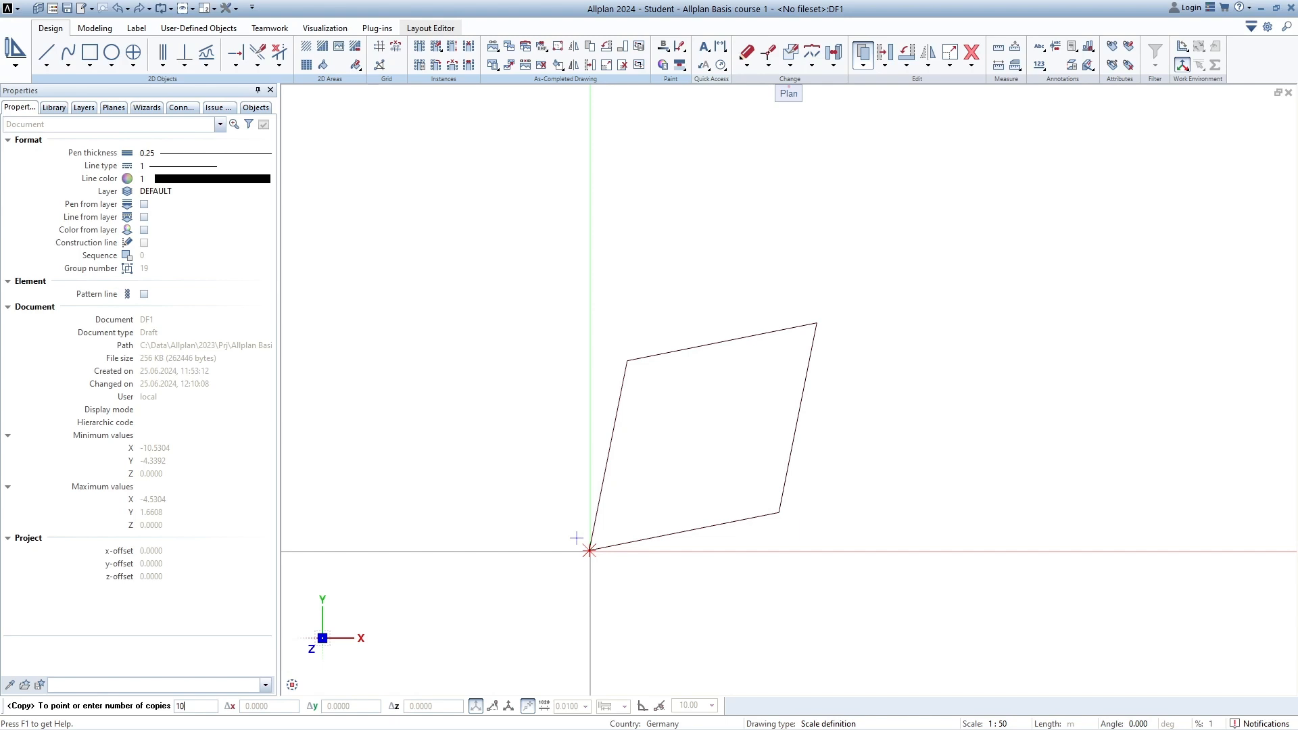
key(Return)
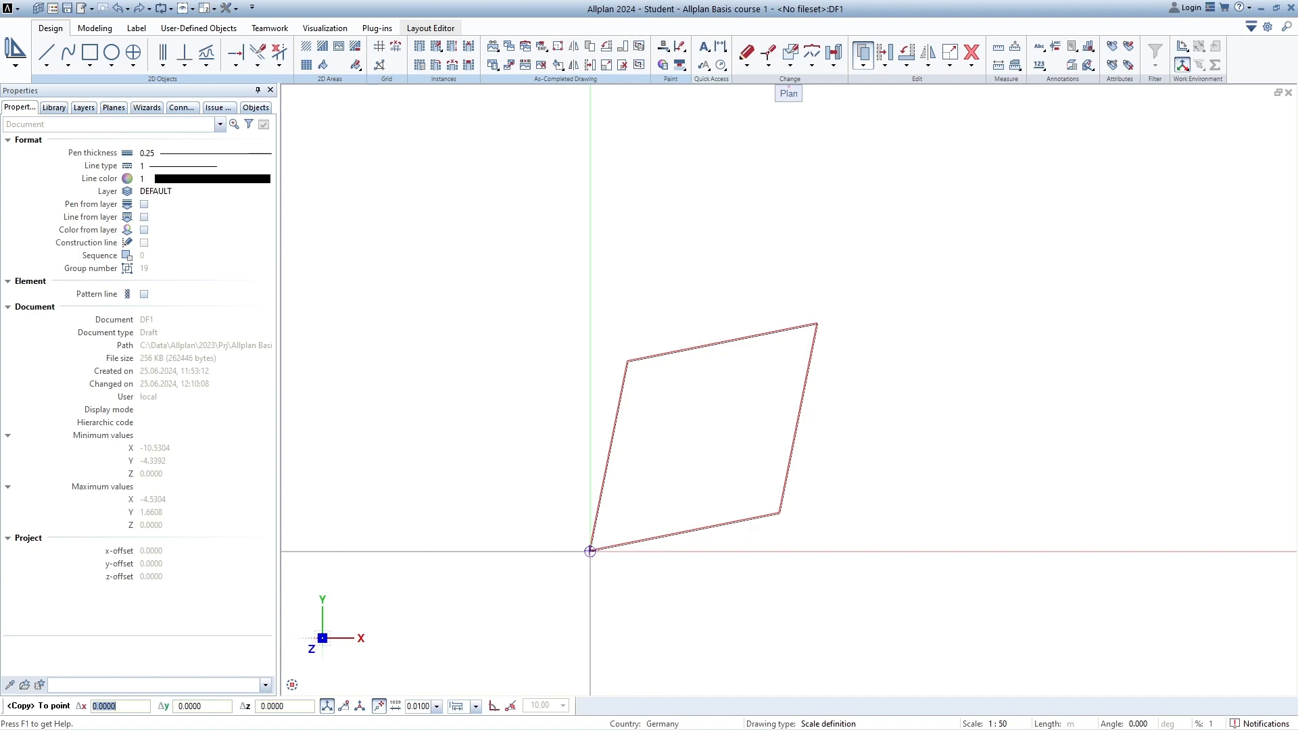
text(10)
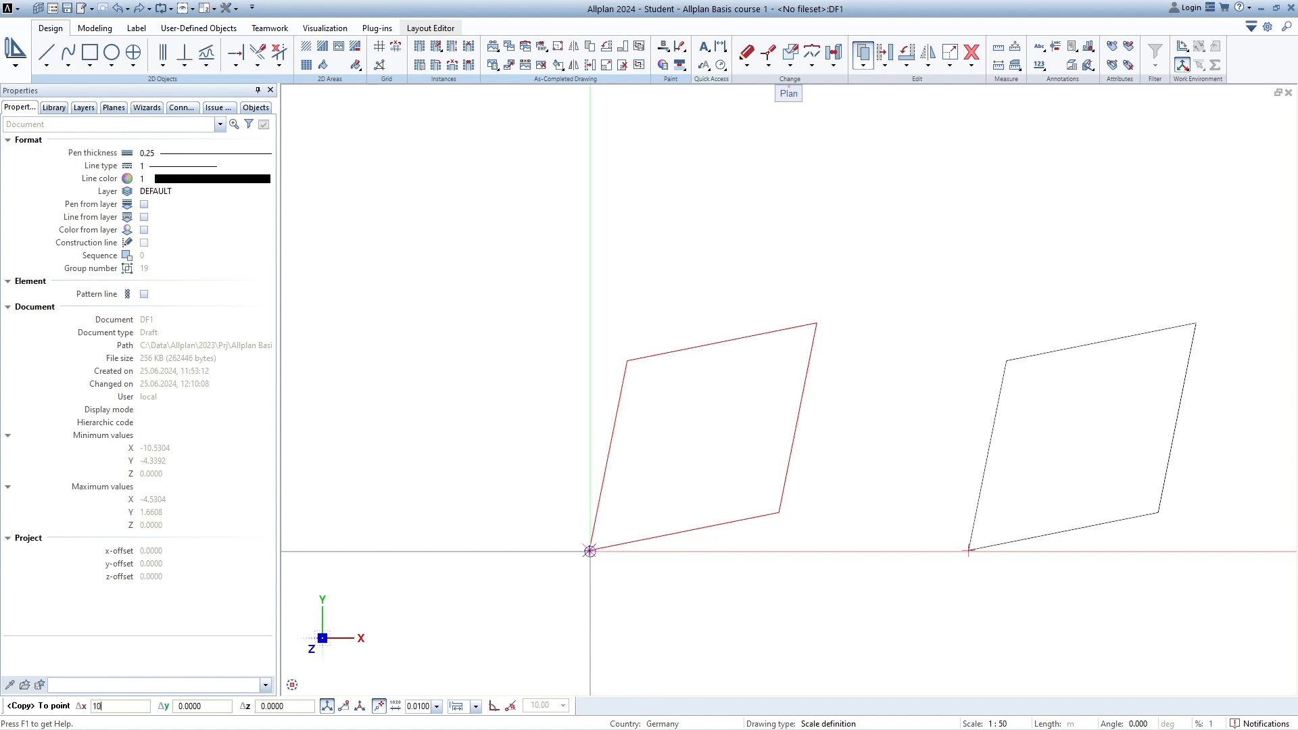
key(Return)
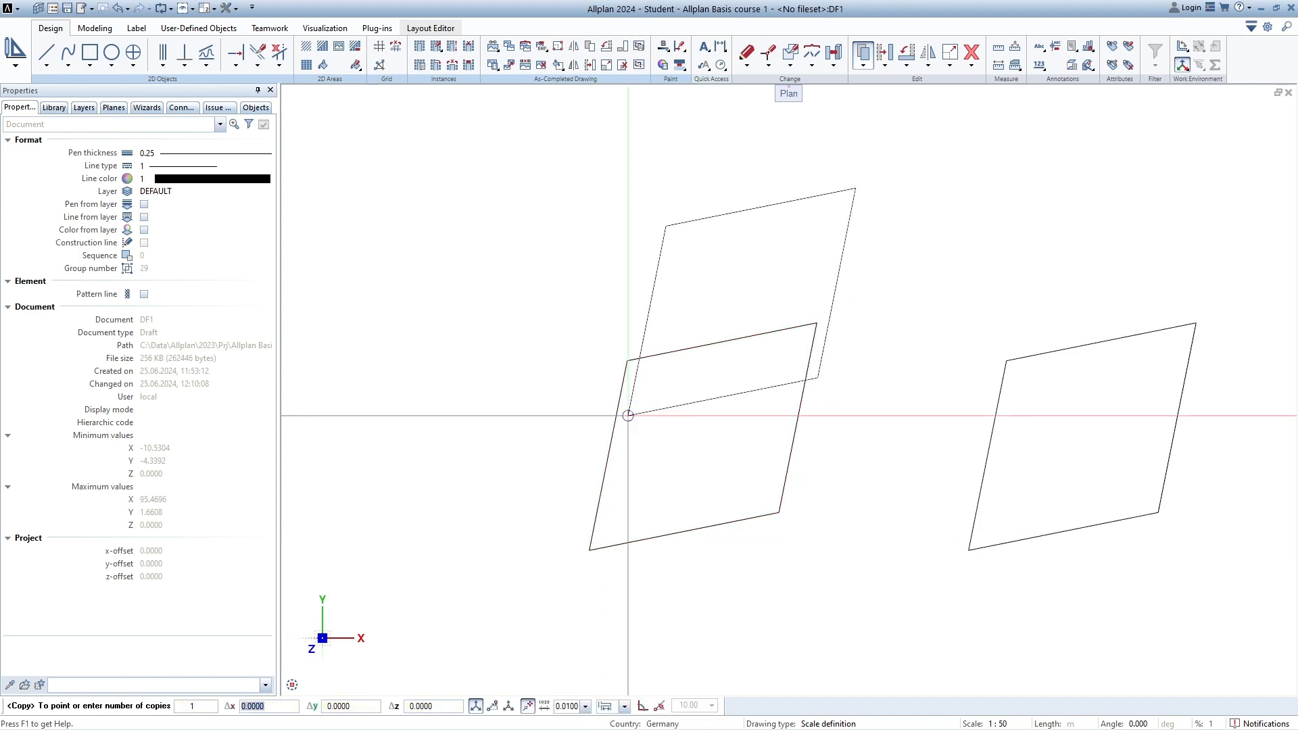
scroll(590, 389, down, 5)
scroll(568, 393, down, 3)
key(Escape)
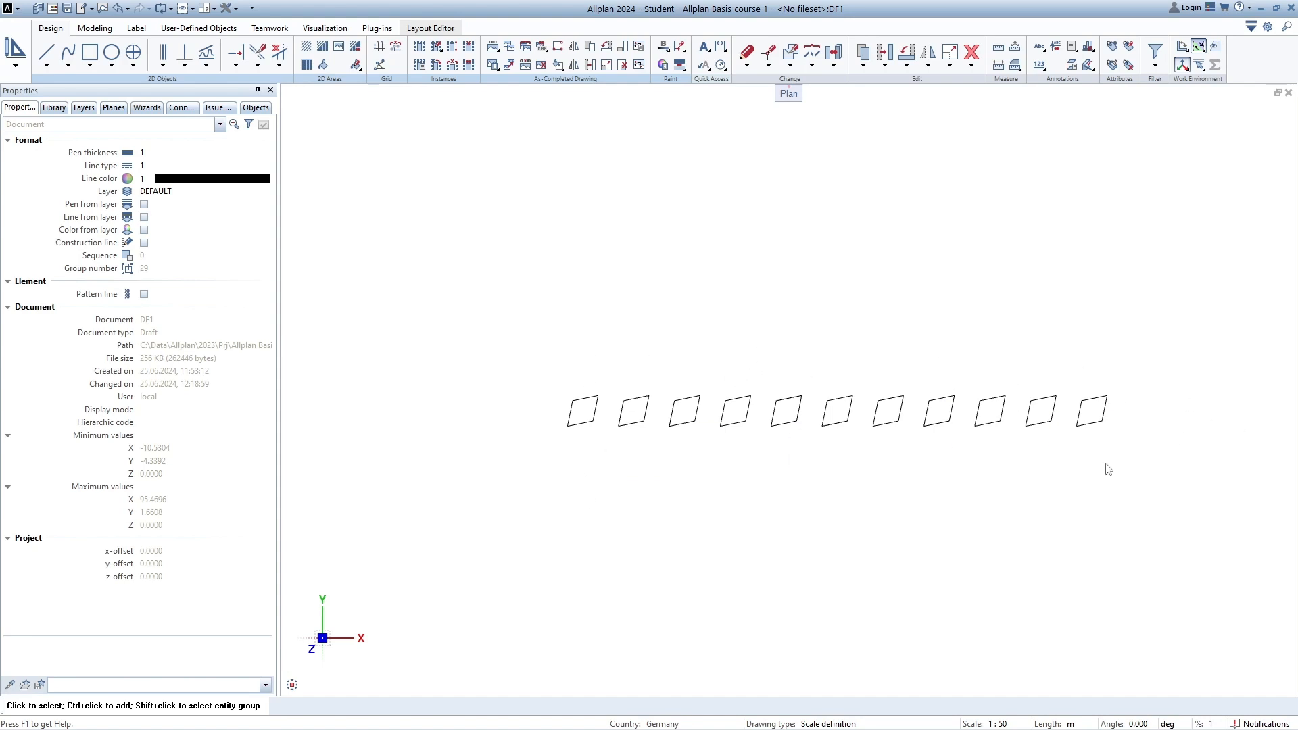
- Copy the entire row of parallelograms 10 times from the first one's lower-left corner, spaced 10 m apart in the Y direction
middle_drag(1104, 466, 1070, 498)
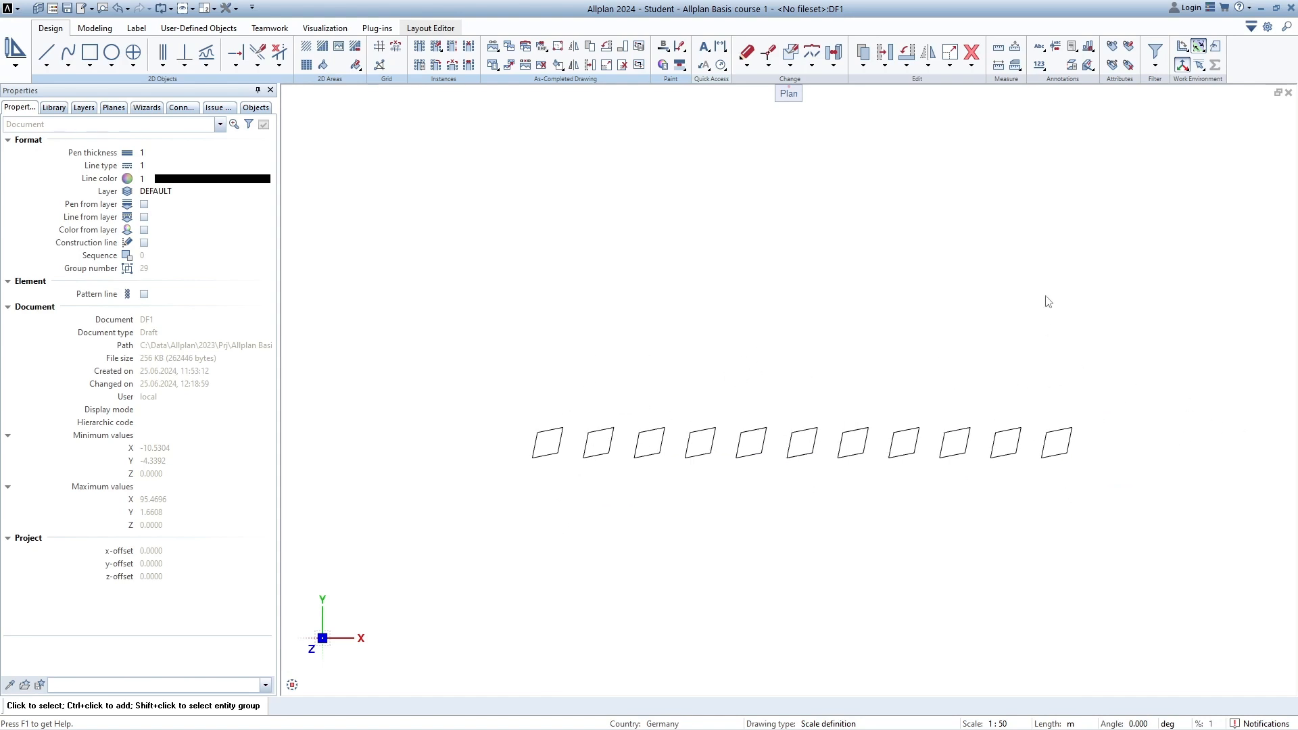
click(863, 52)
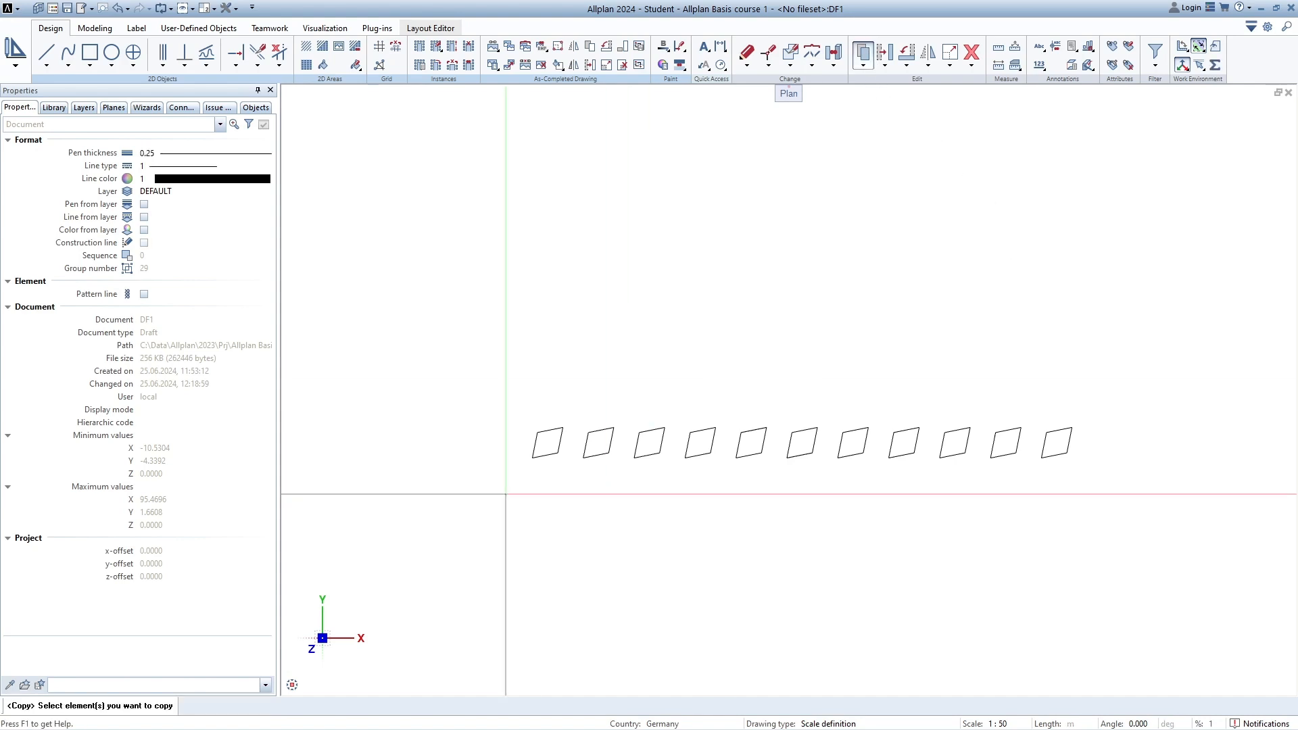
drag(487, 506, 1135, 363)
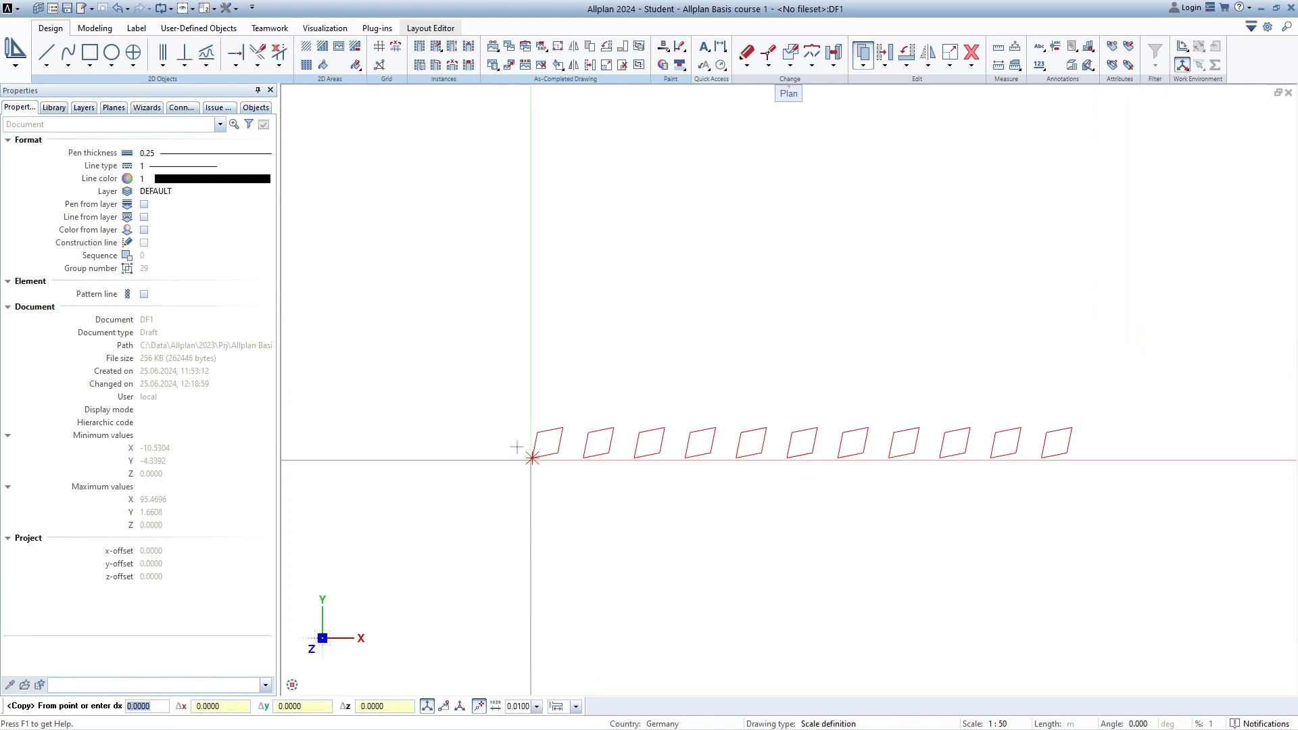
click(532, 457)
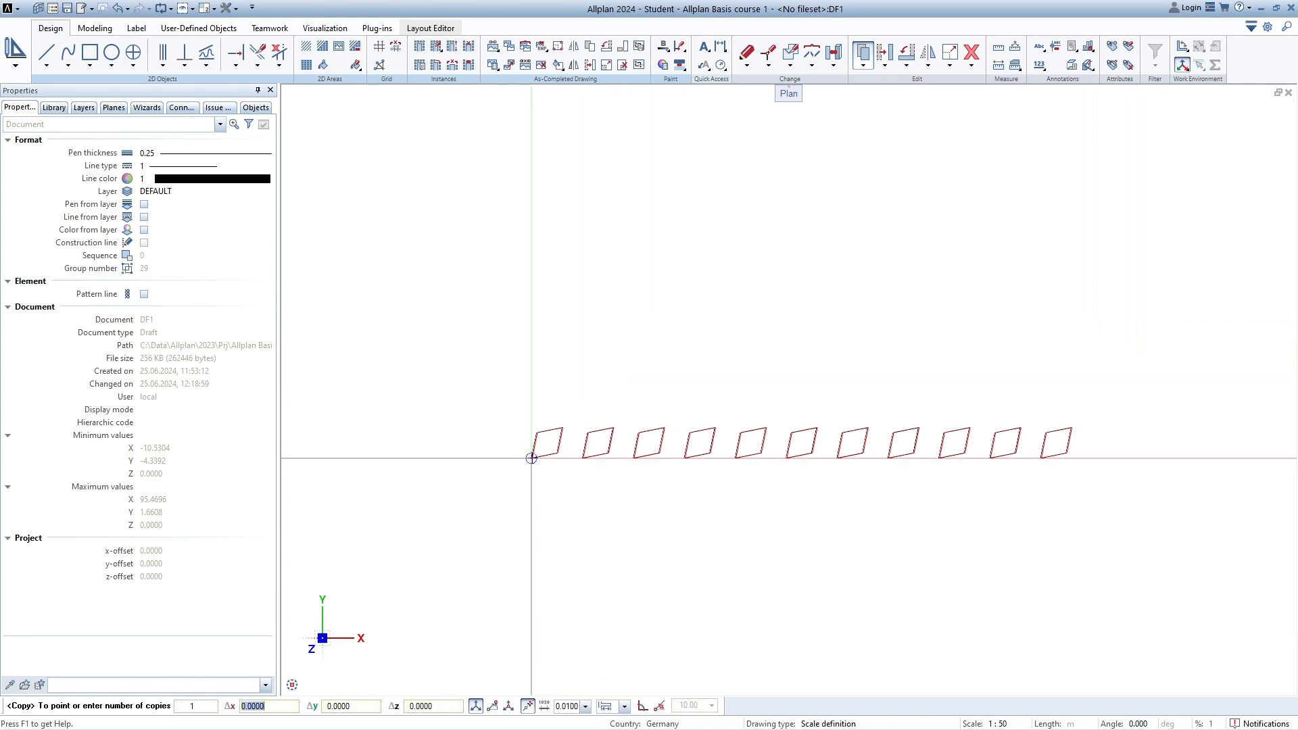
key(Tab)
key(Tab)
key(Tab)
text(10)
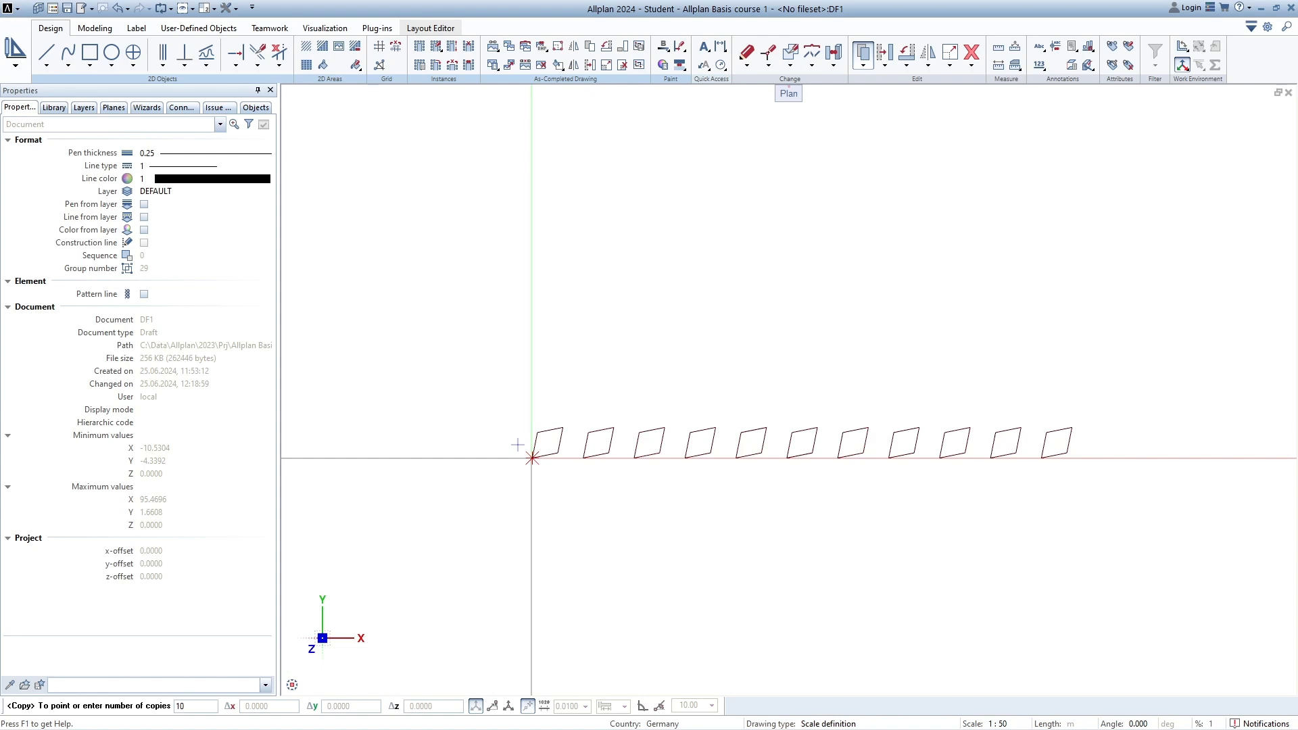
key(Return)
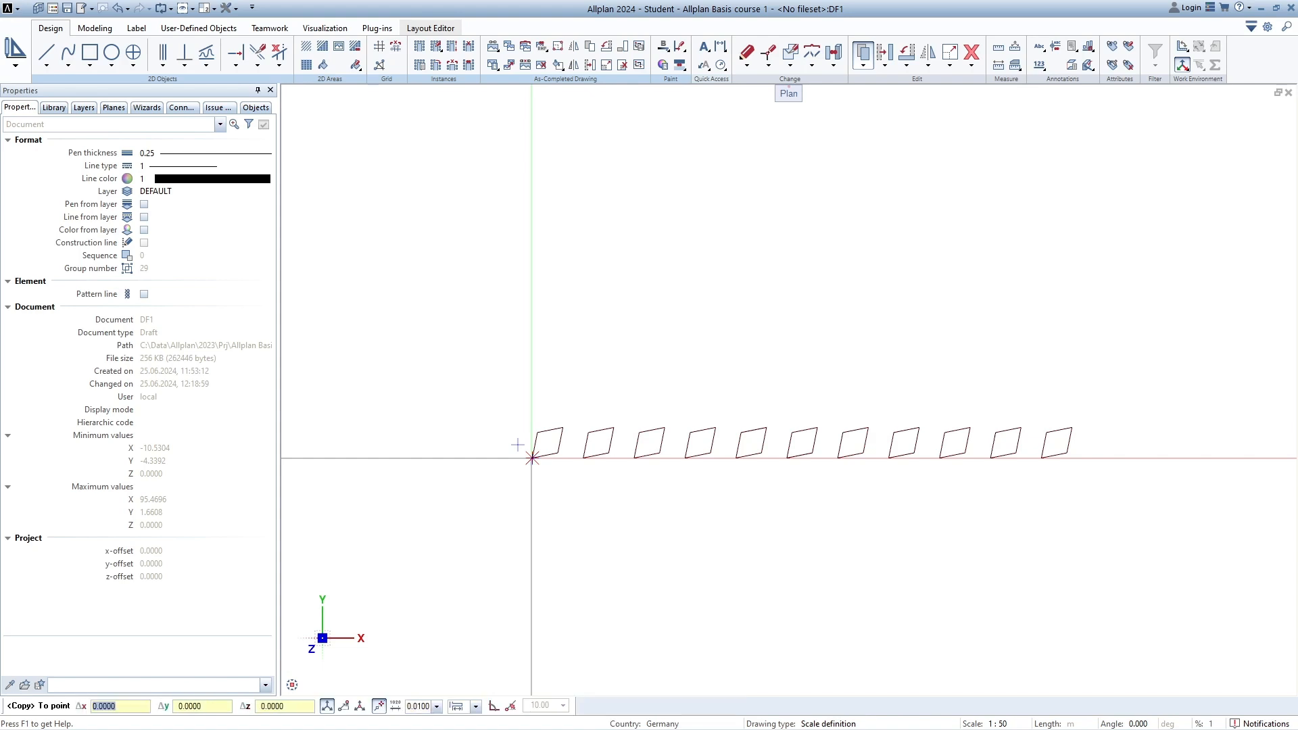
key(Tab)
text(10)
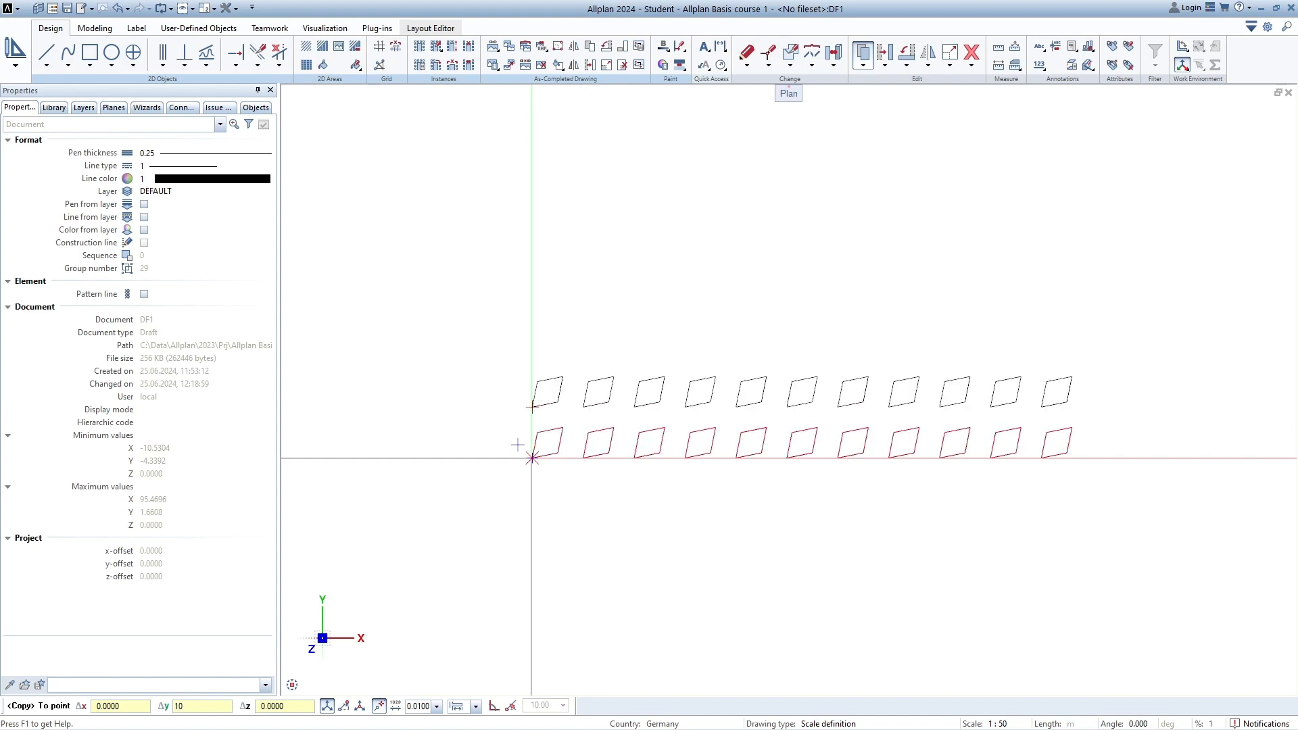
key(Return)
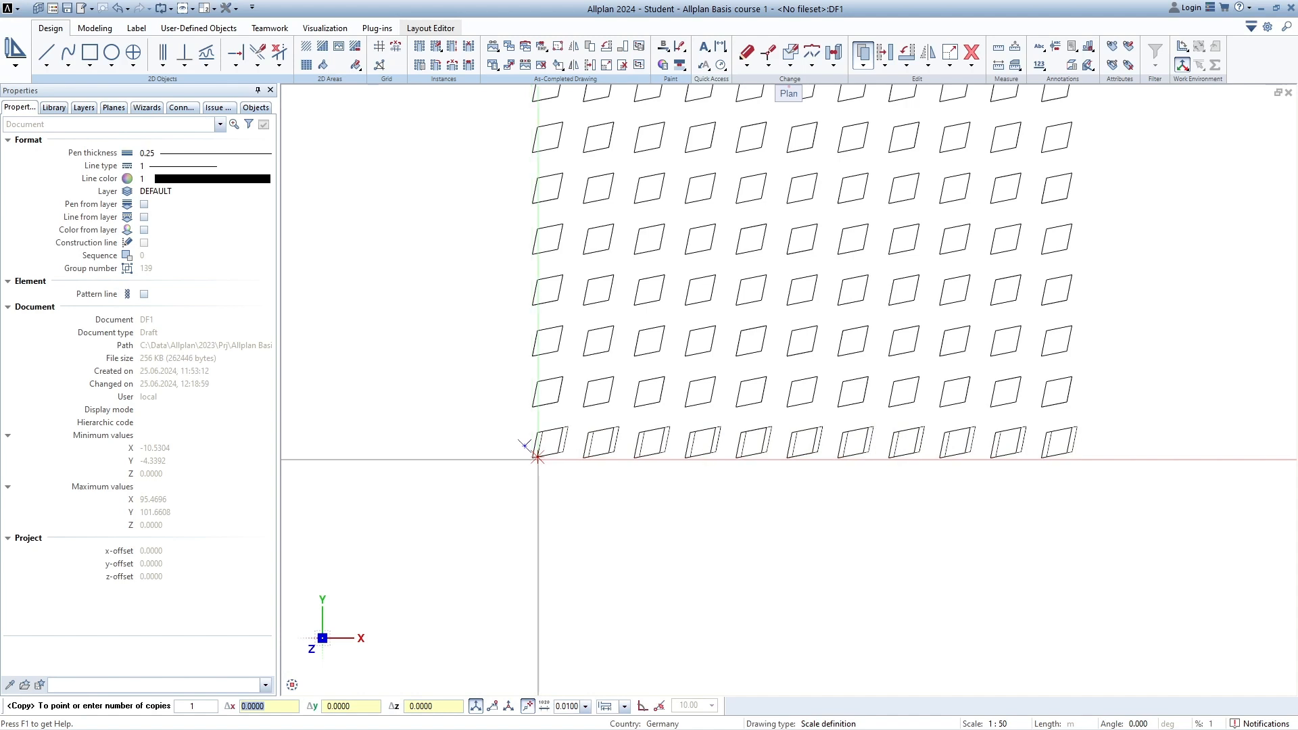
key(Escape)
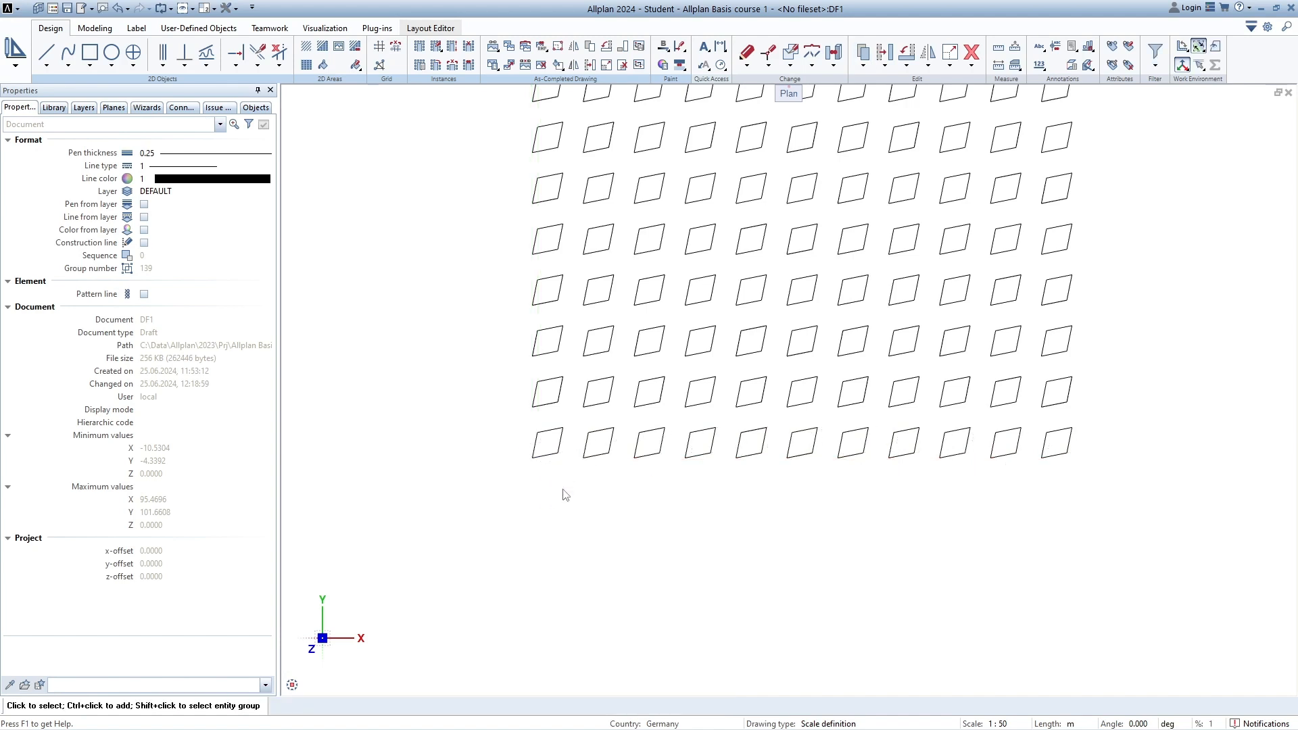
middle_click(563, 490)
middle_click(563, 489)
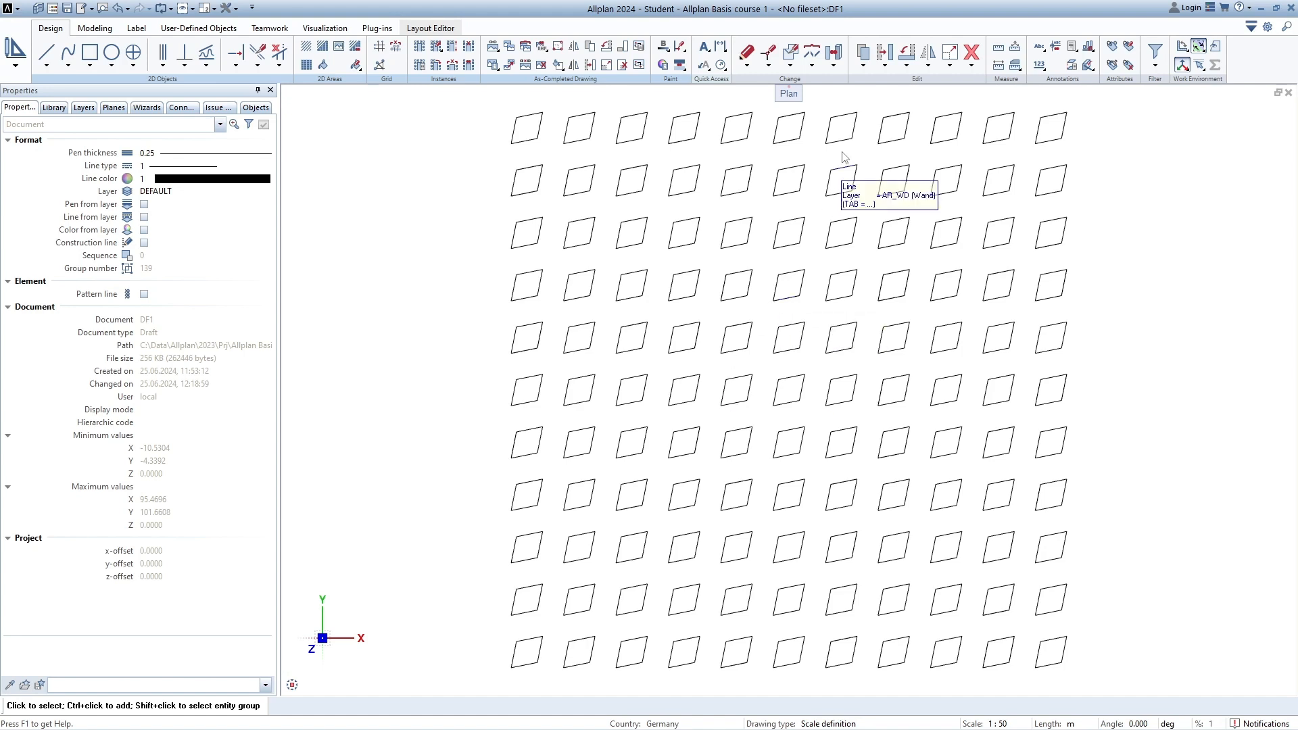
- Move the grid's lower-left parallelogram by -10 m in X from its lower-left corner, and undo the move
click(889, 60)
scroll(892, 343, up, 5)
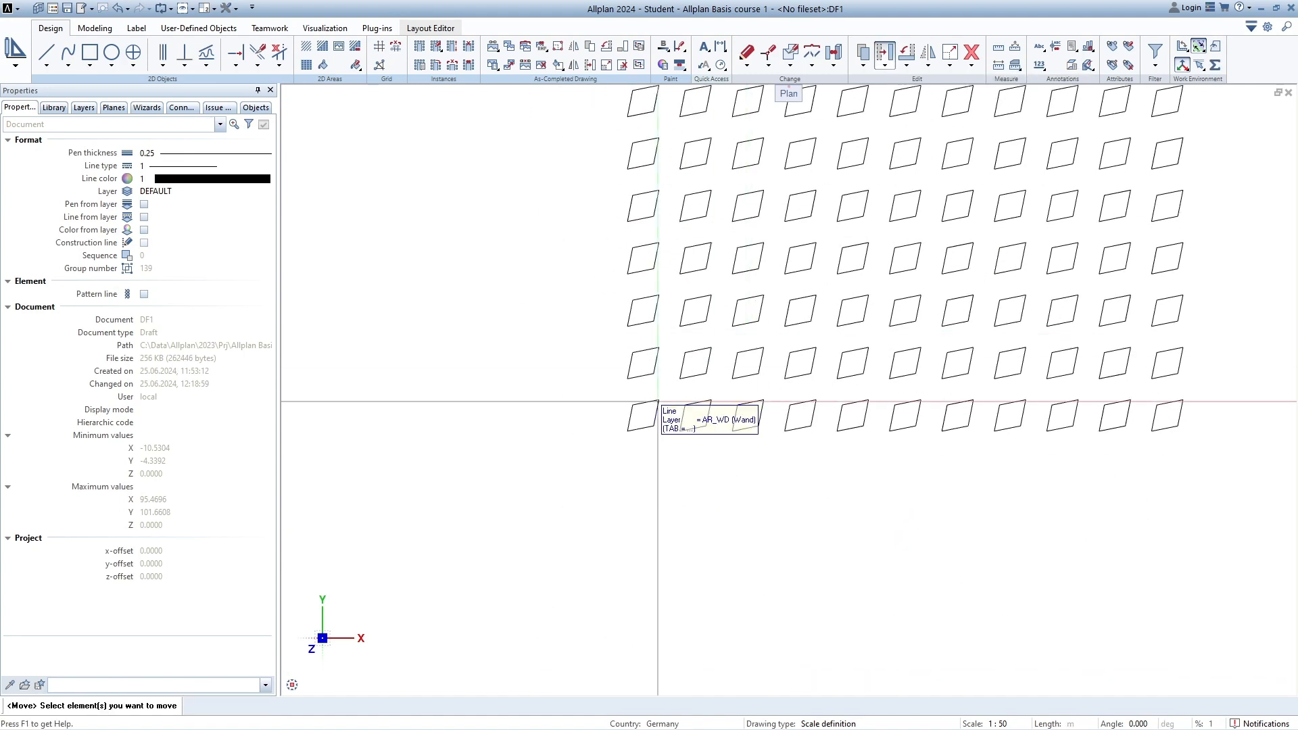
mouse_move(741, 452)
middle_down()
mouse_move(623, 556)
mouse_move(689, 498)
middle_up()
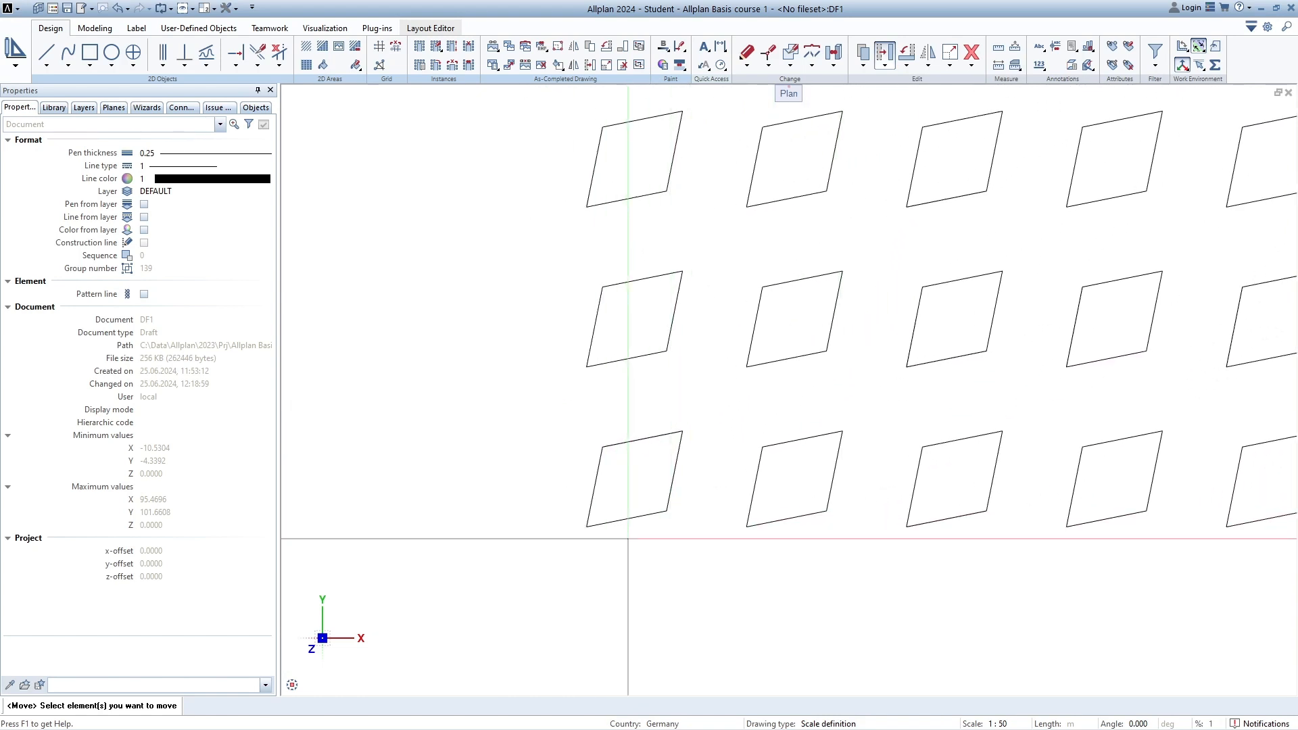
middle_drag(626, 540, 607, 571)
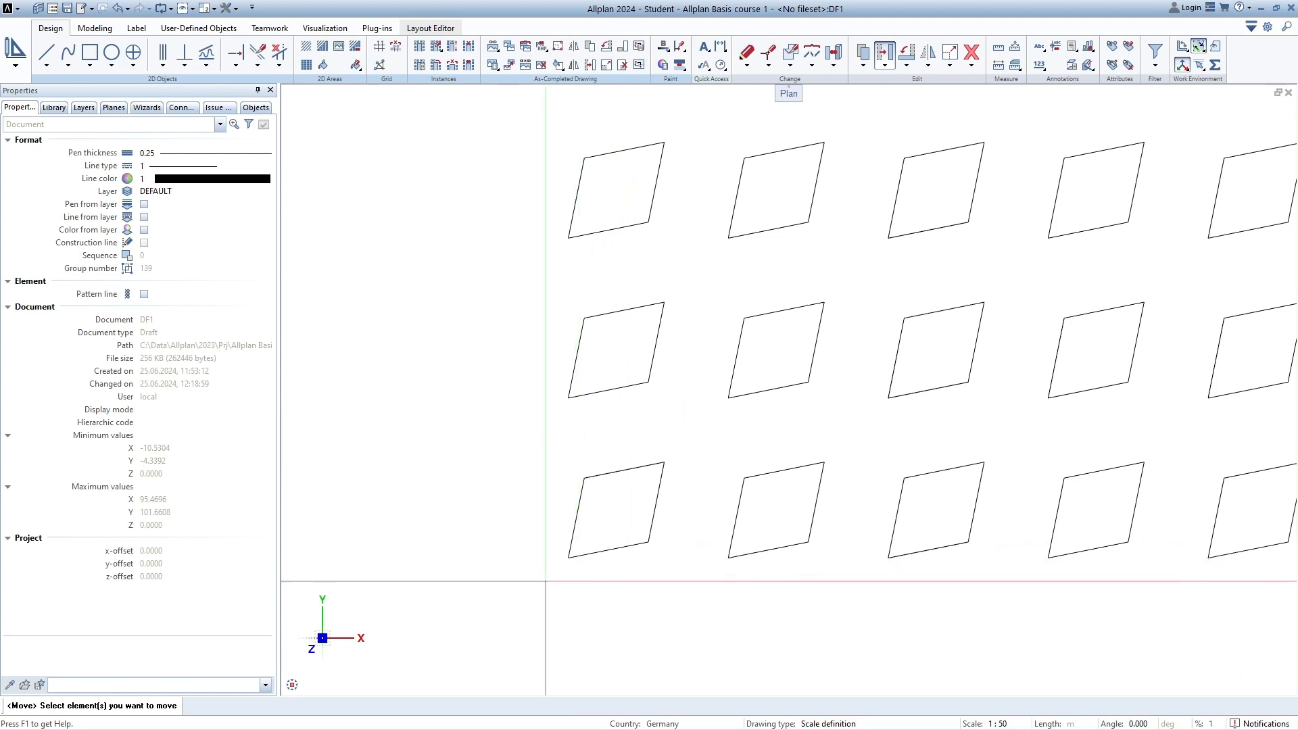
drag(449, 617, 676, 451)
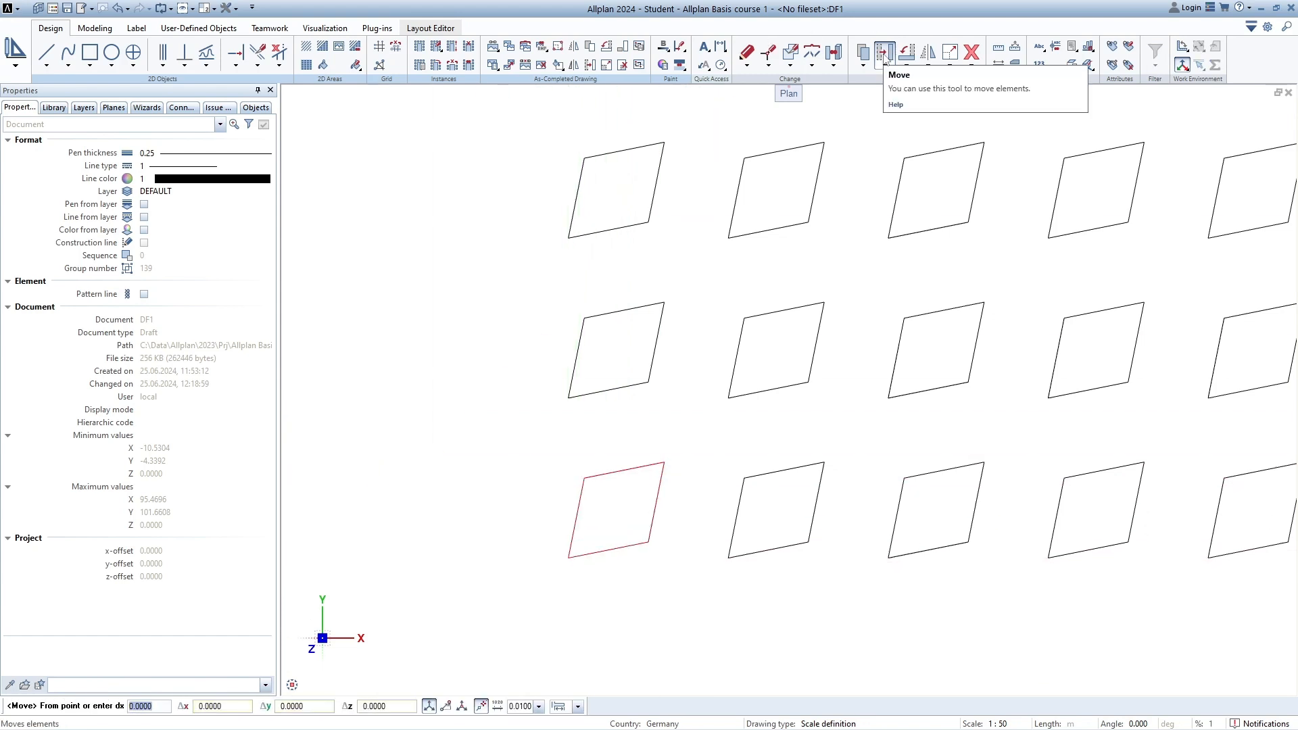
click(568, 558)
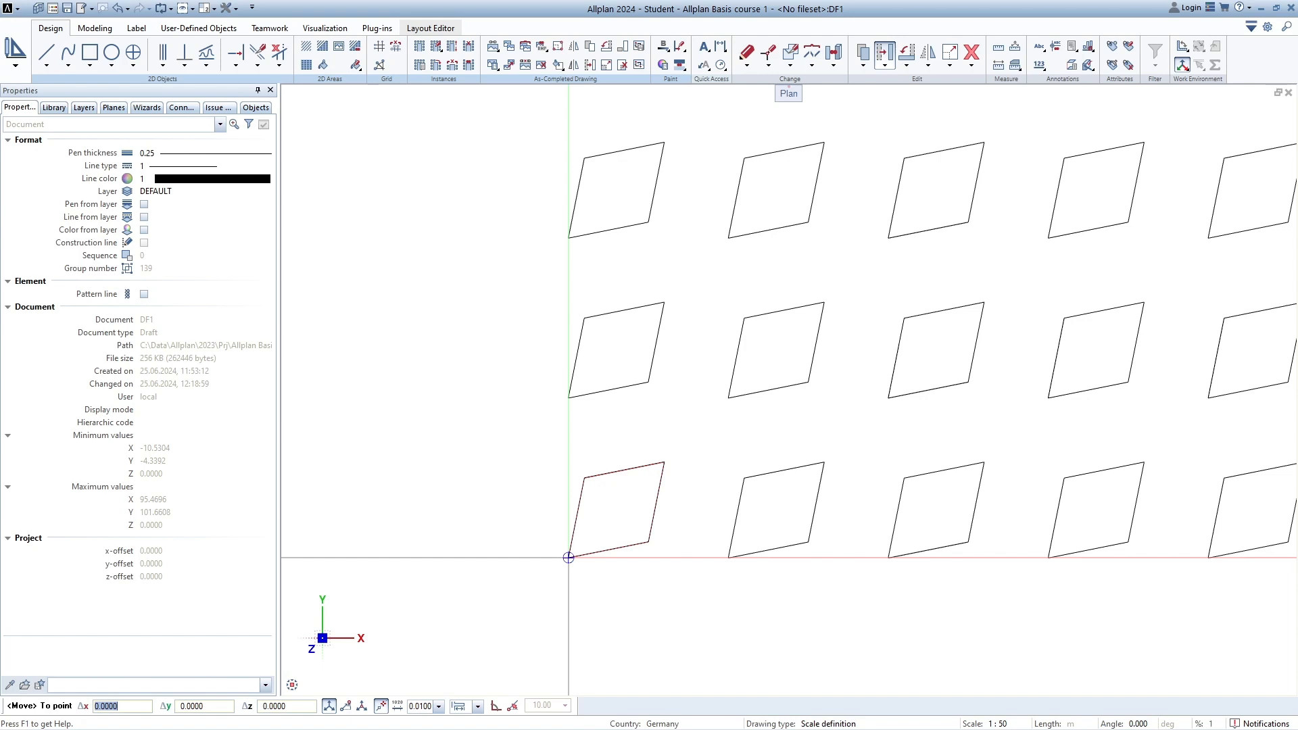
text(-10)
key(Return)
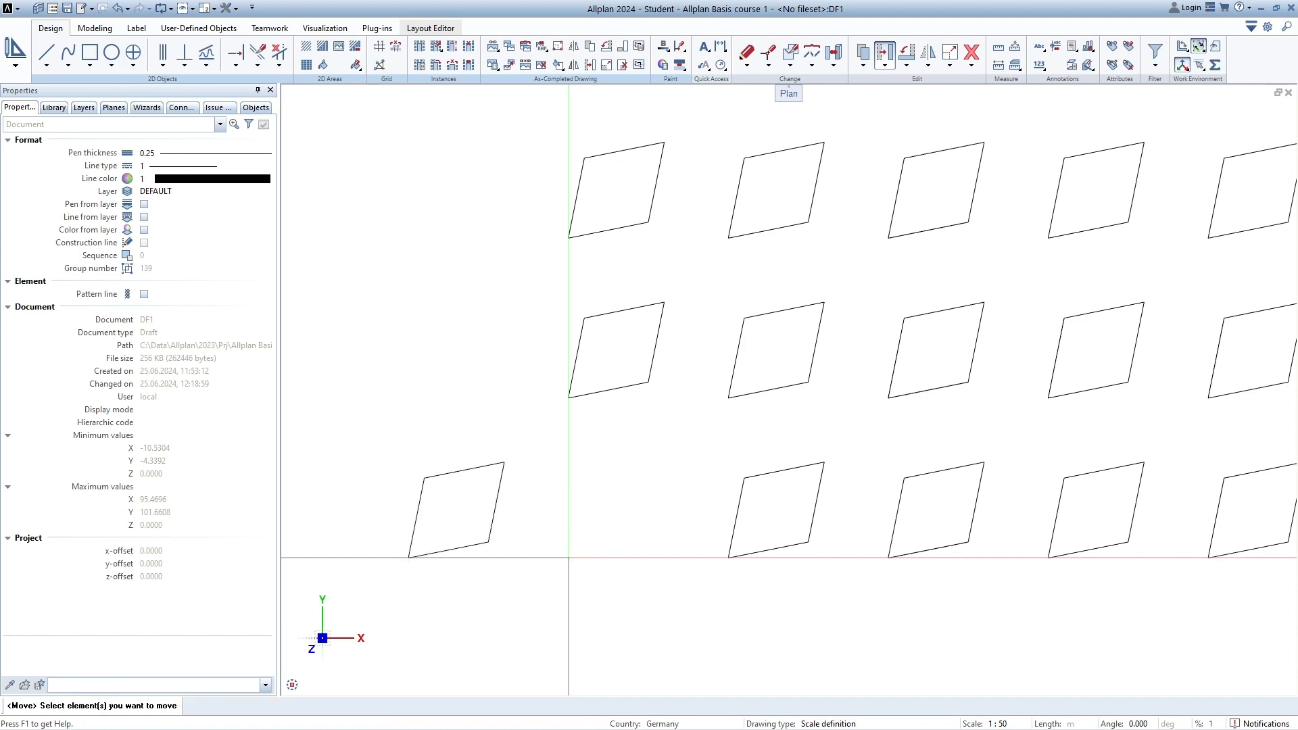
key(Escape)
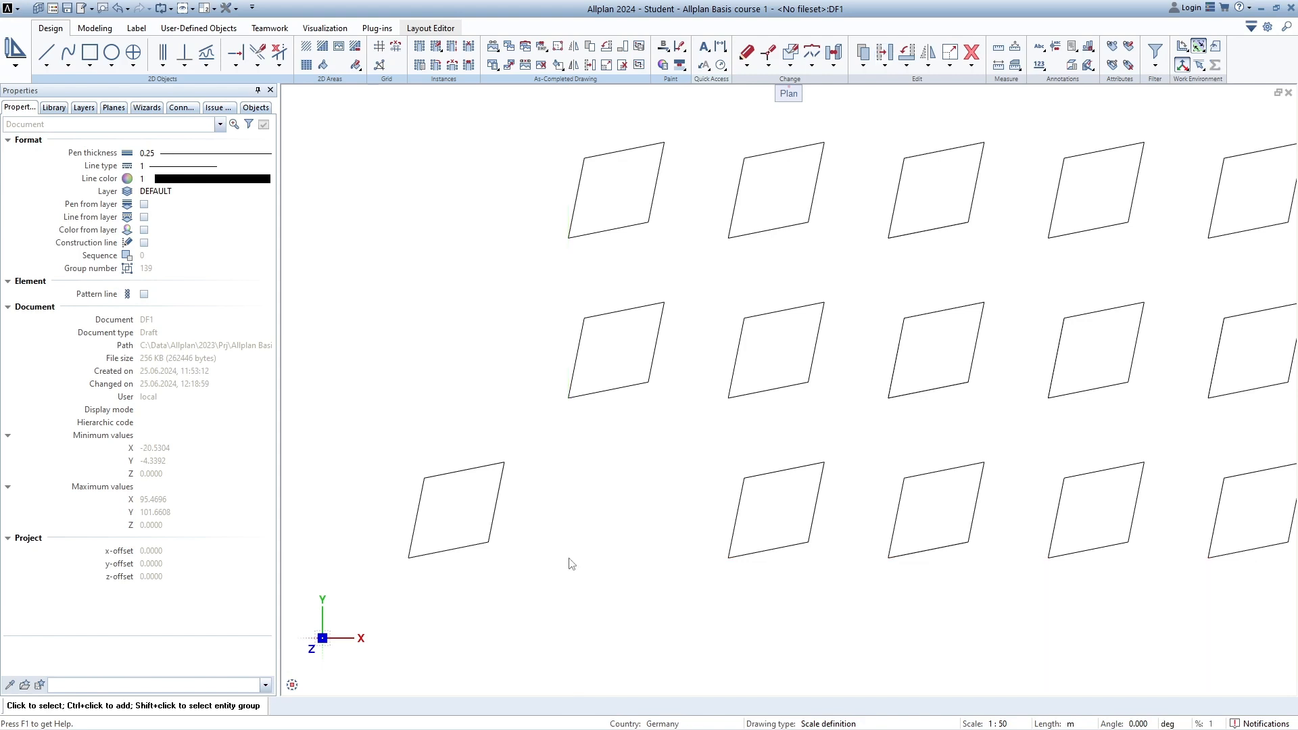
key(ctrl+z)
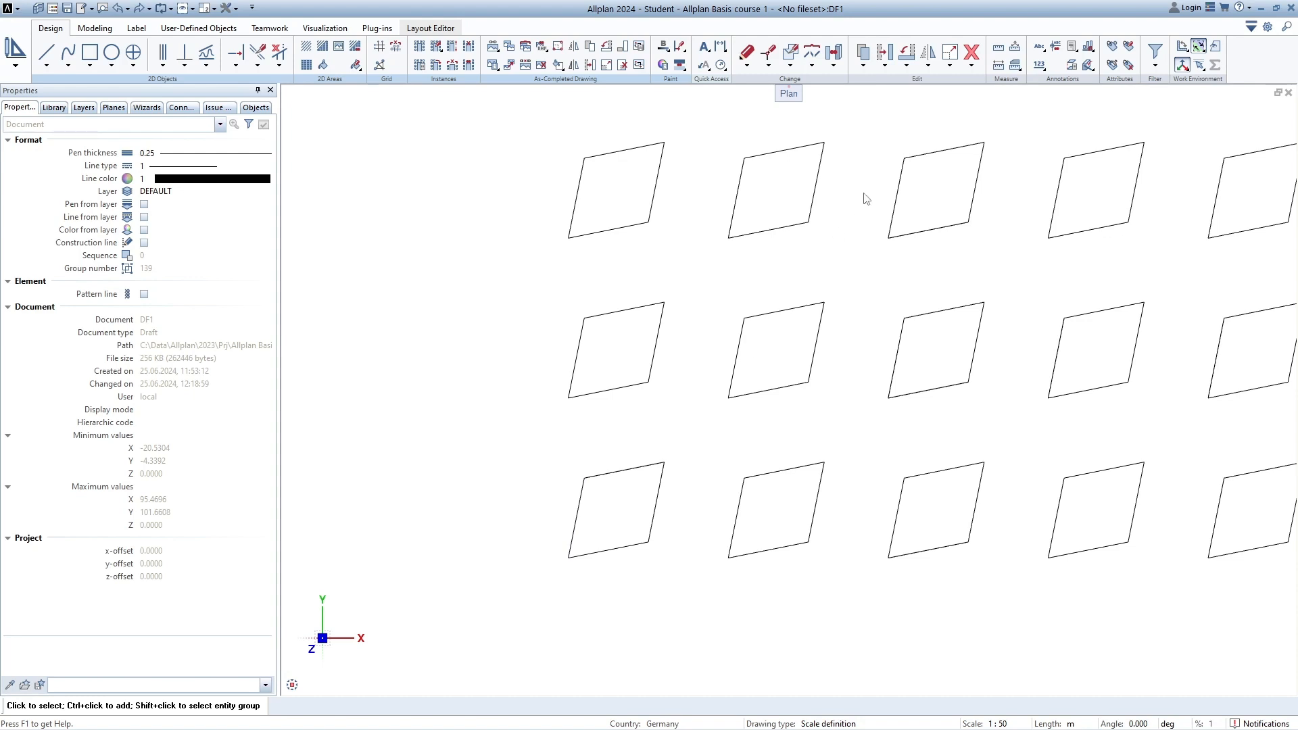
- Copy and mirror the grid's lower-left parallelogram across a vertical axis 1 m to the left (-1 m in X) of its lower-left corner
middle_drag(732, 468, 788, 452)
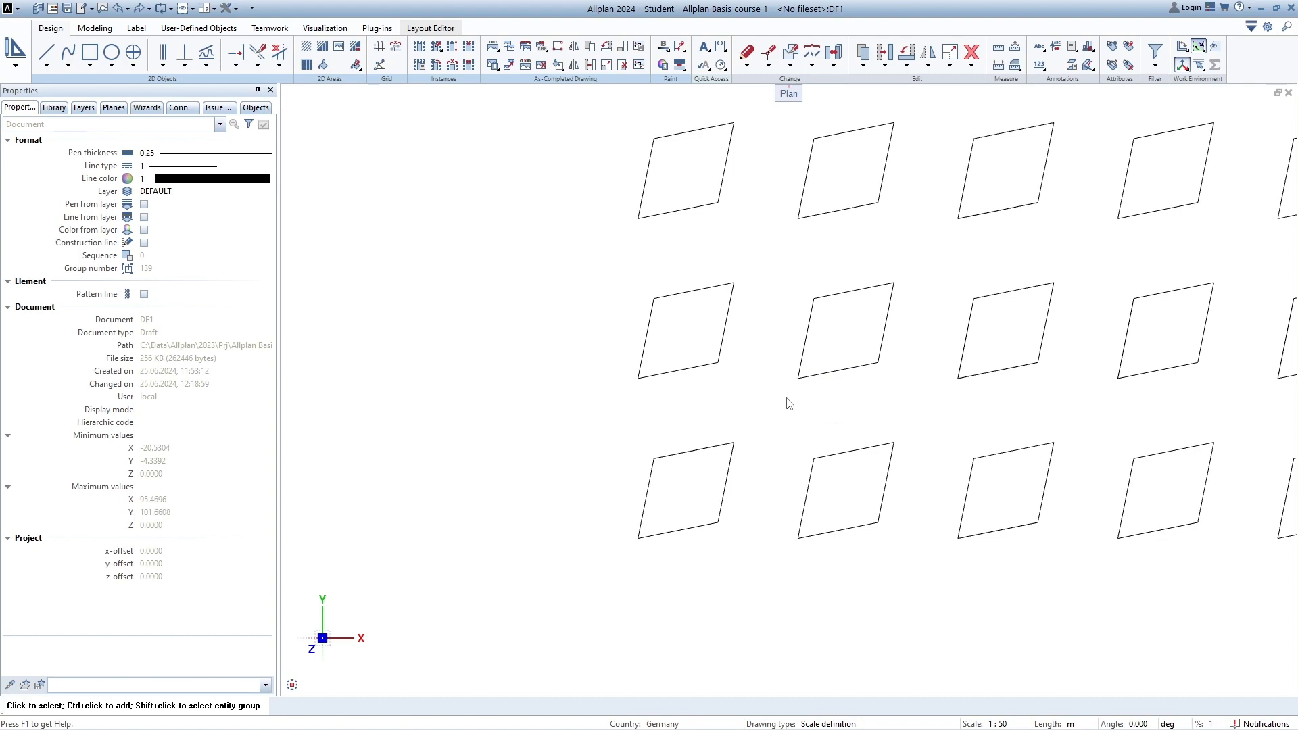
click(927, 54)
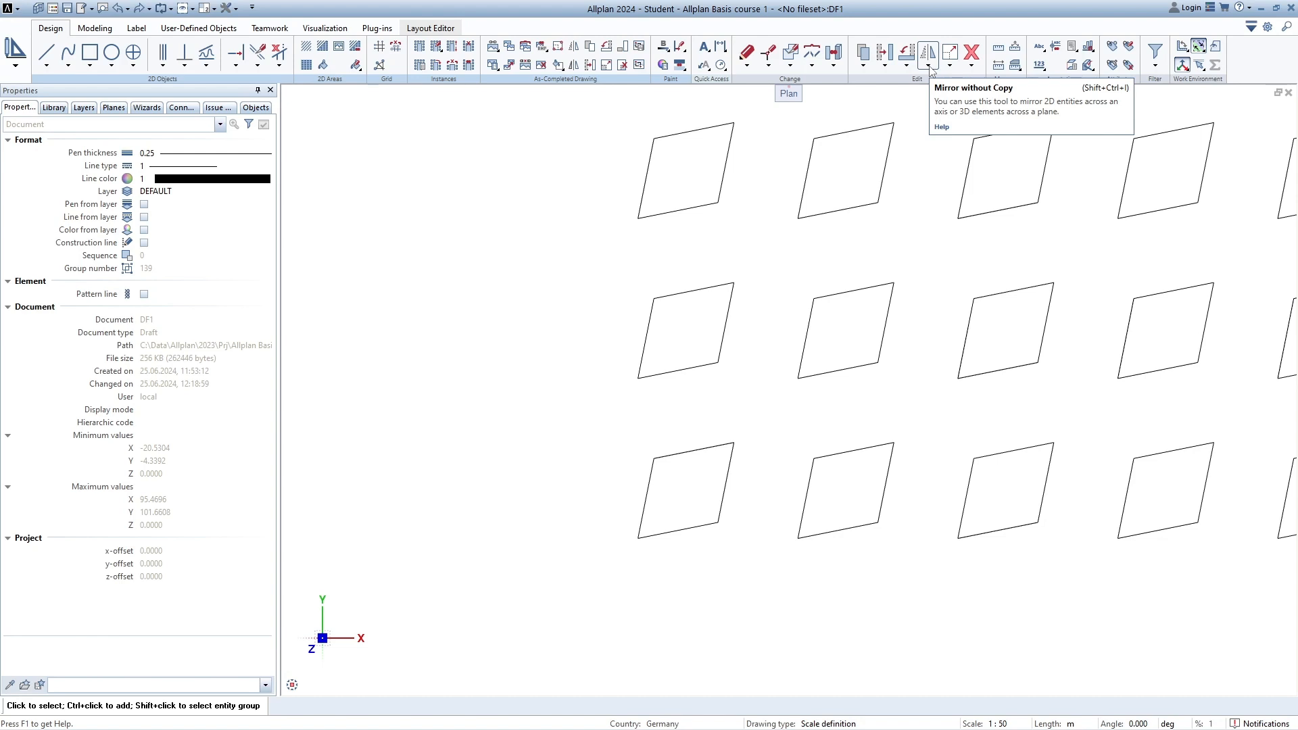
click(929, 66)
click(927, 66)
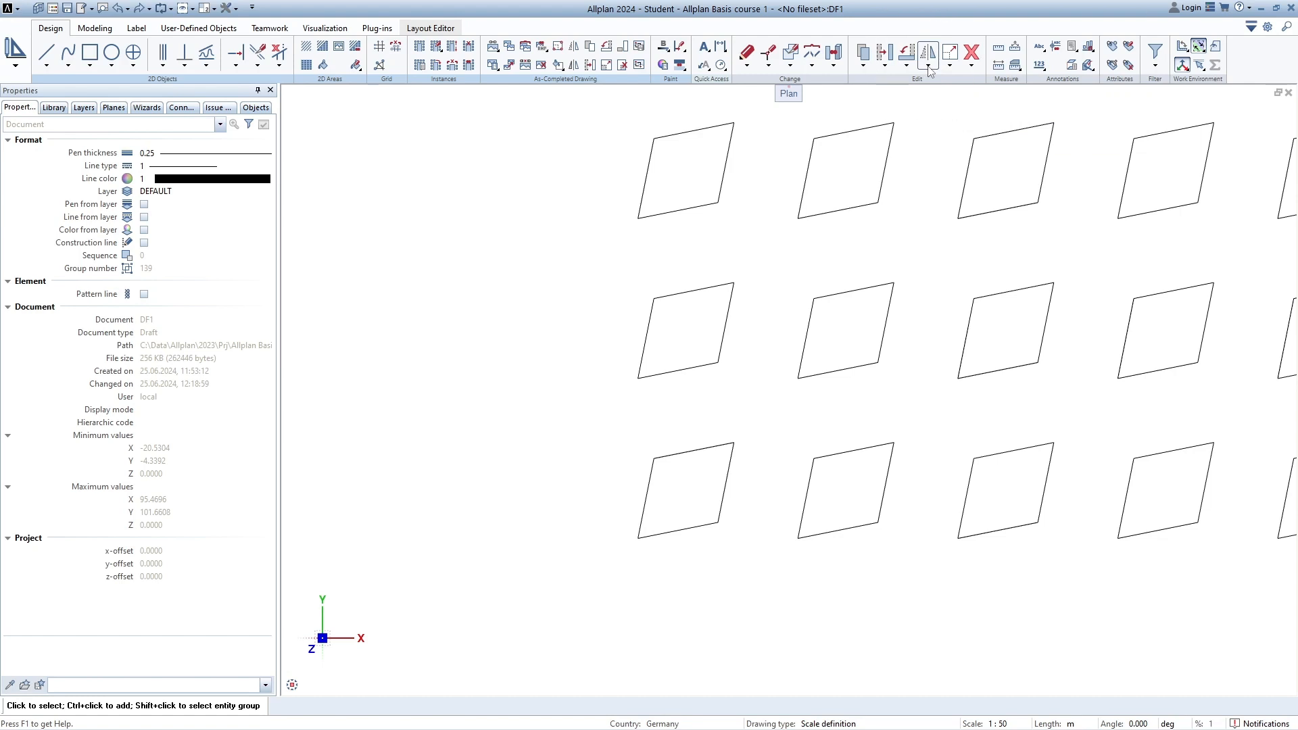
click(929, 67)
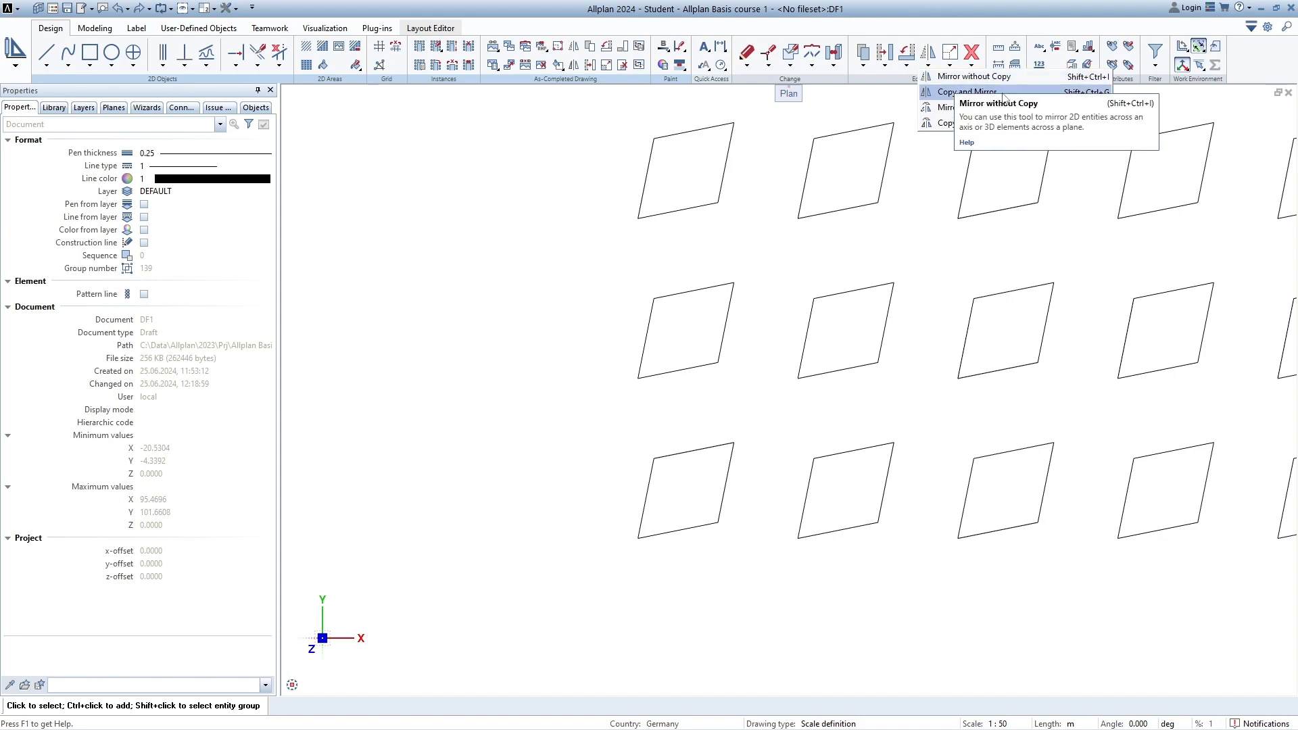
click(965, 94)
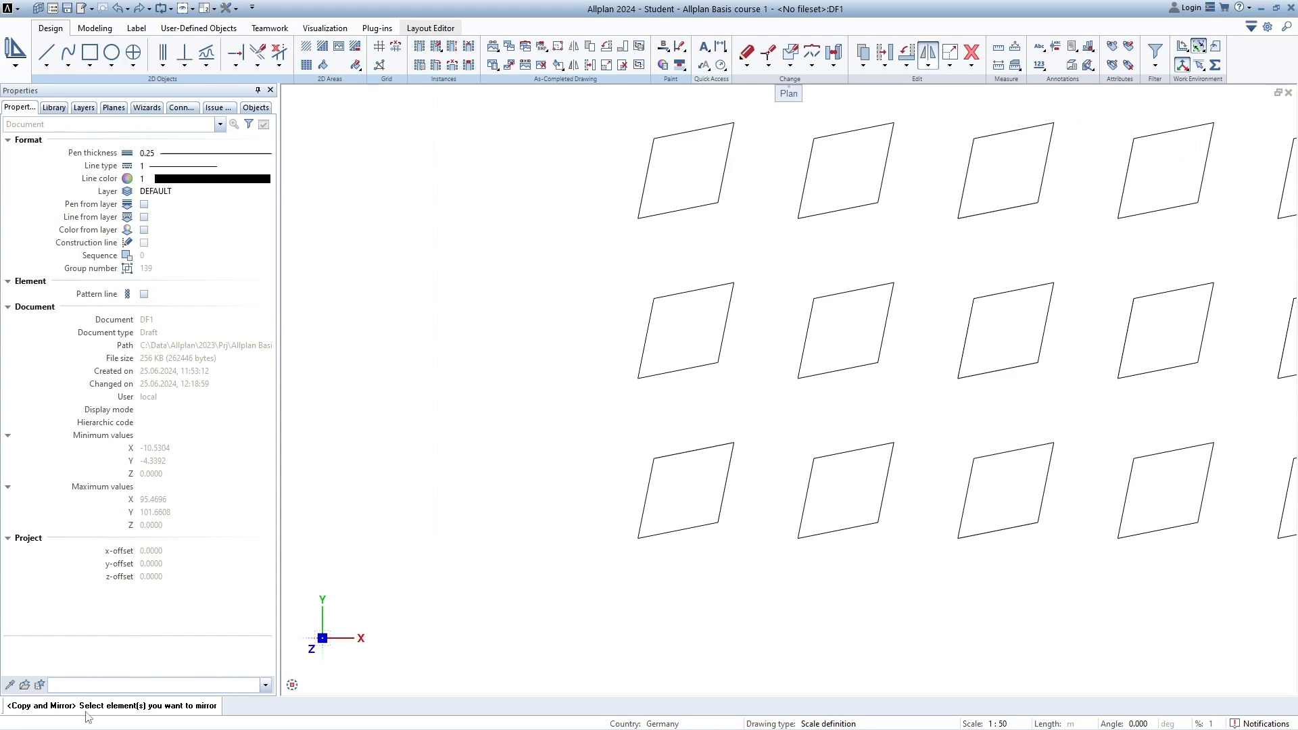
scroll(687, 550, up, 5)
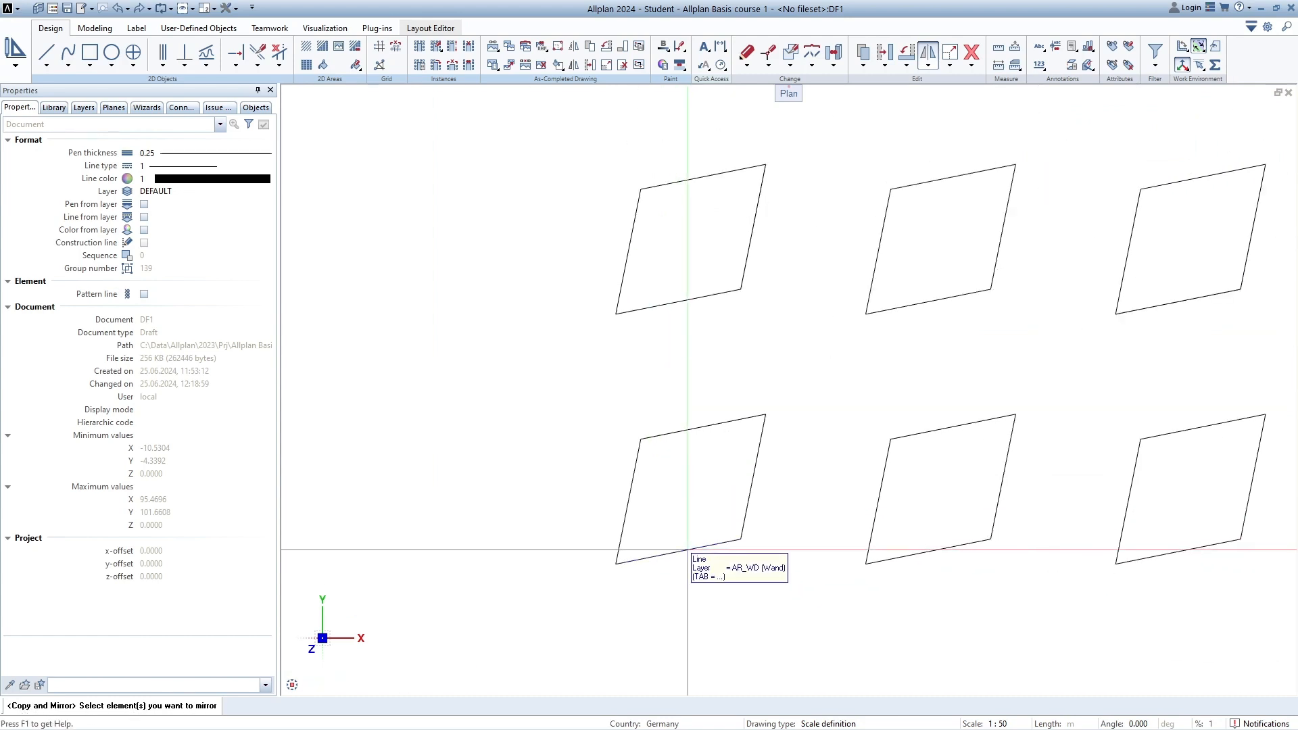
scroll(780, 370, up, 2)
drag(600, 151, 967, 455)
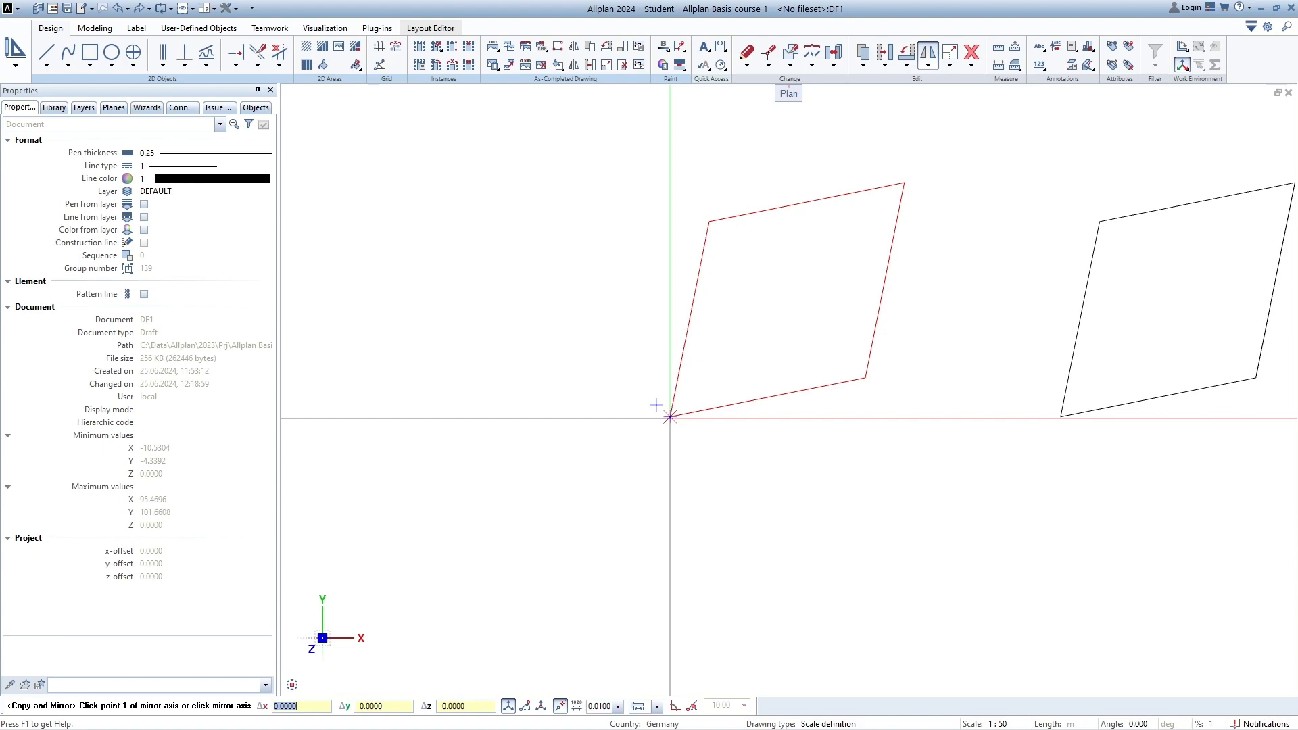
text(-1)
scroll(659, 416, up, 3)
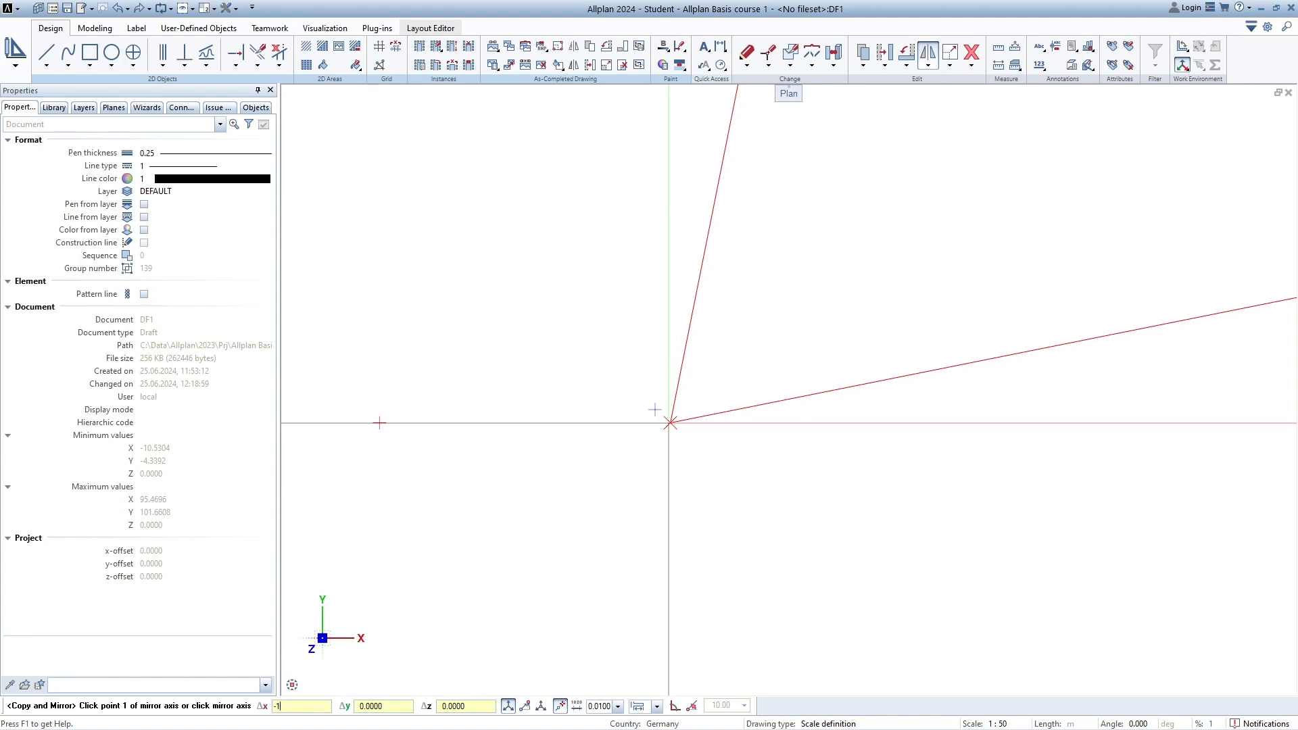
click(654, 410)
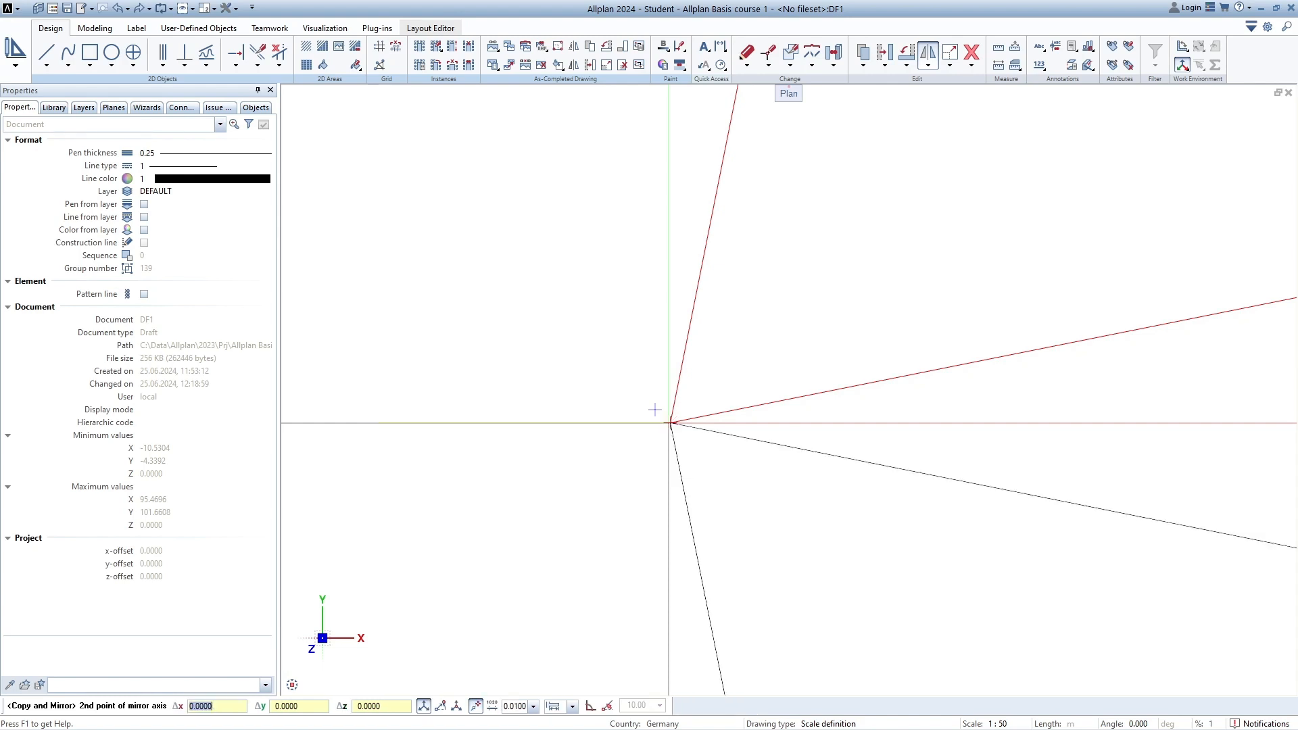
scroll(624, 452, down, 1)
middle_drag(621, 454, 788, 419)
scroll(788, 415, down, 1)
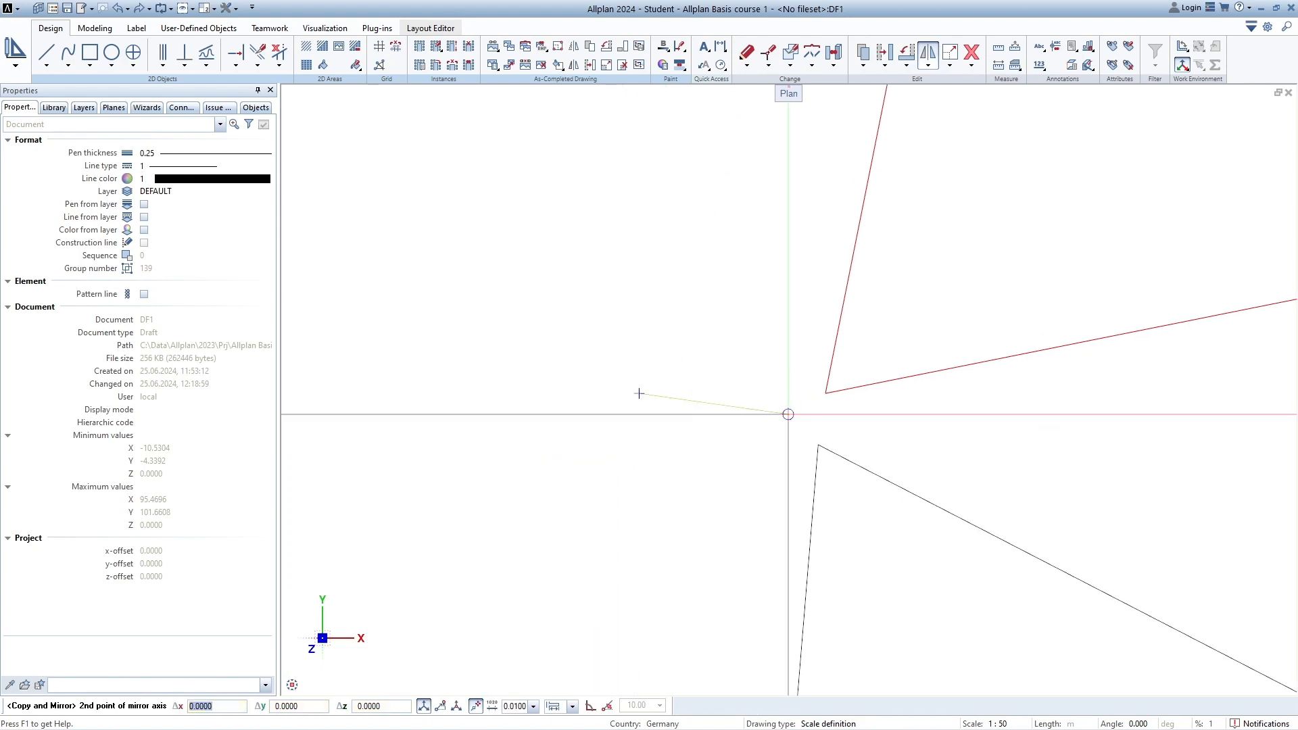
scroll(788, 414, down, 7)
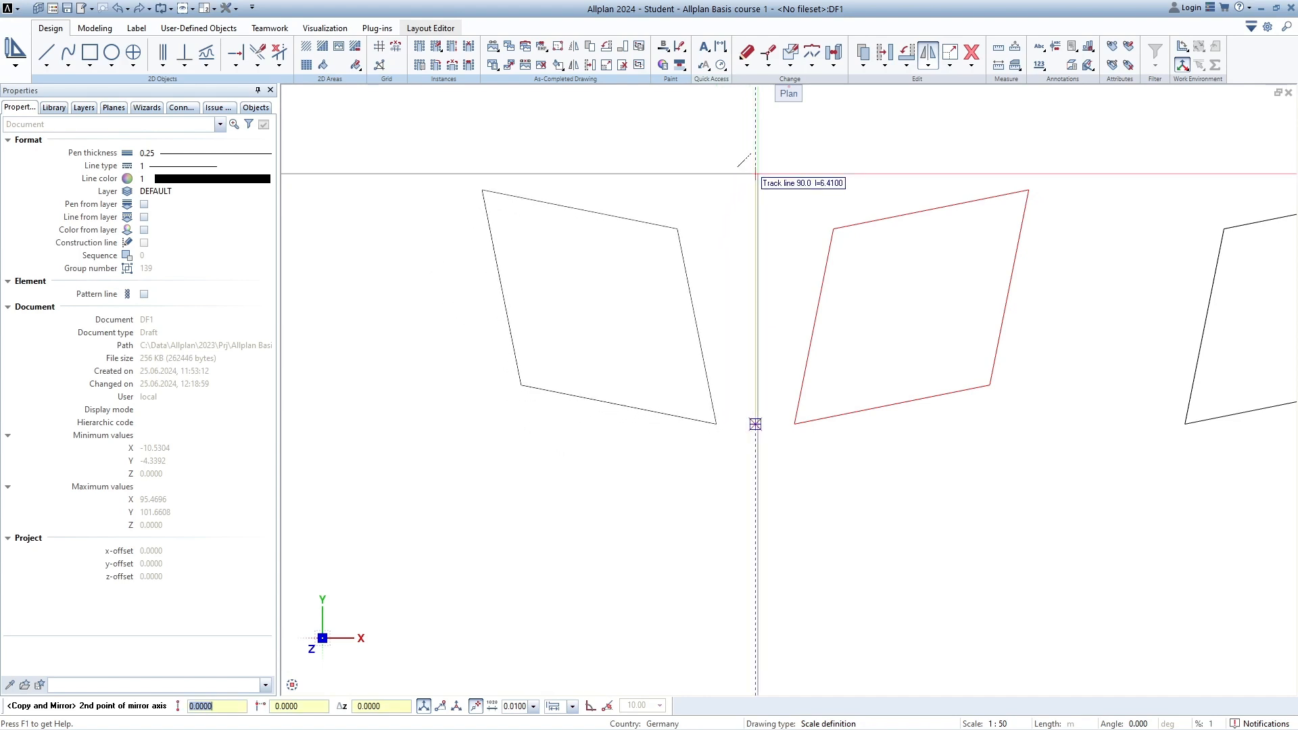
scroll(713, 292, down, 2)
scroll(697, 223, up, 3)
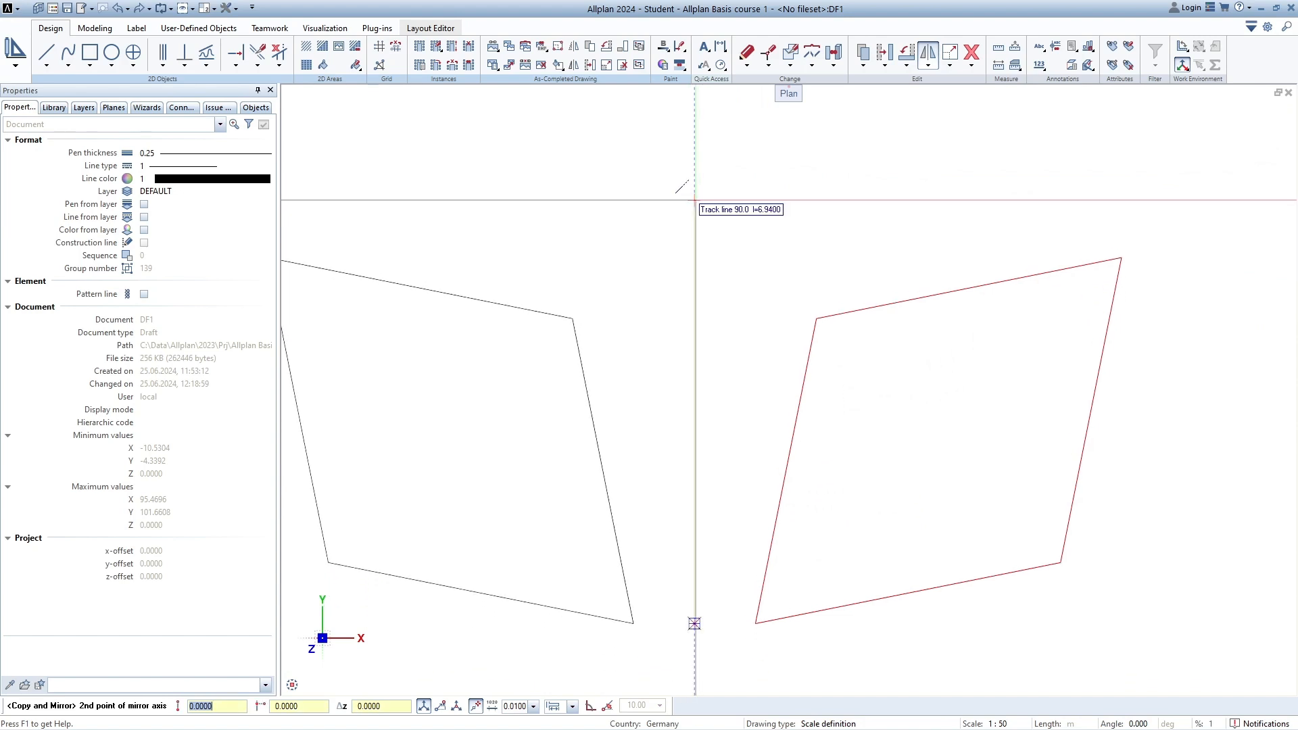
click(695, 199)
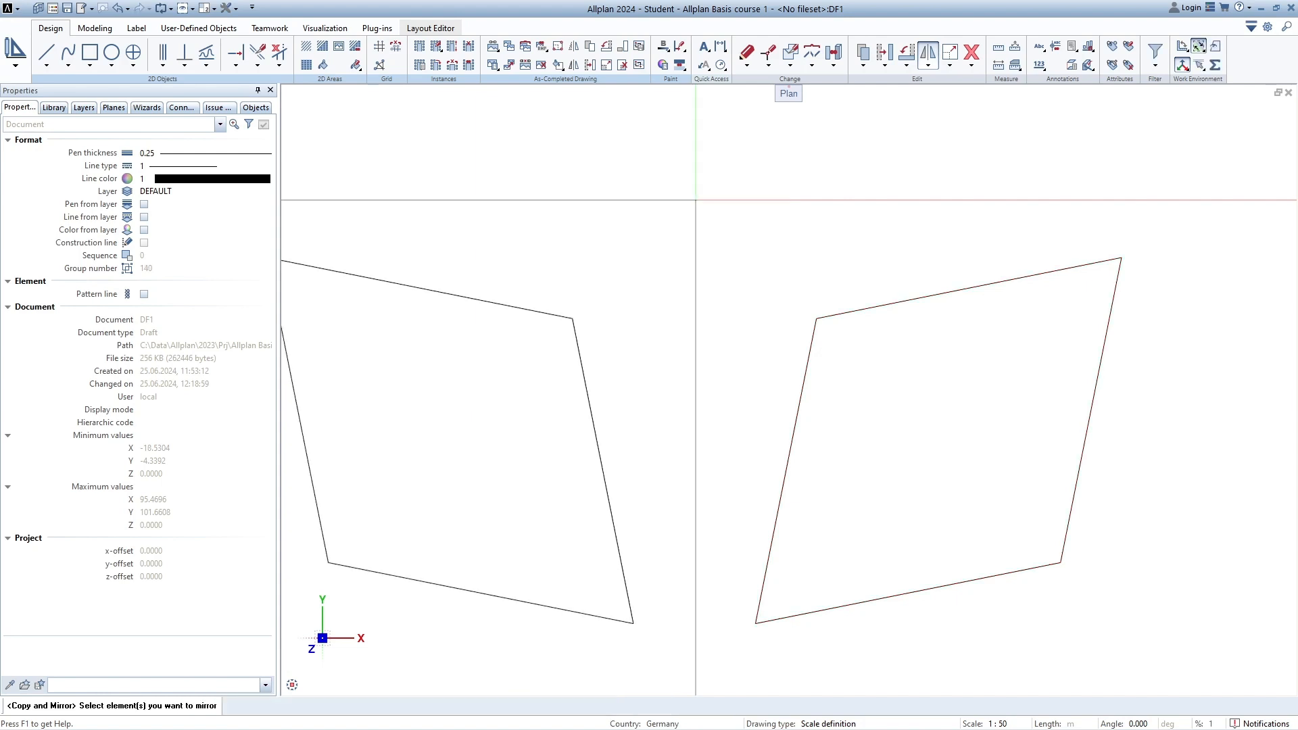
scroll(741, 209, down, 3)
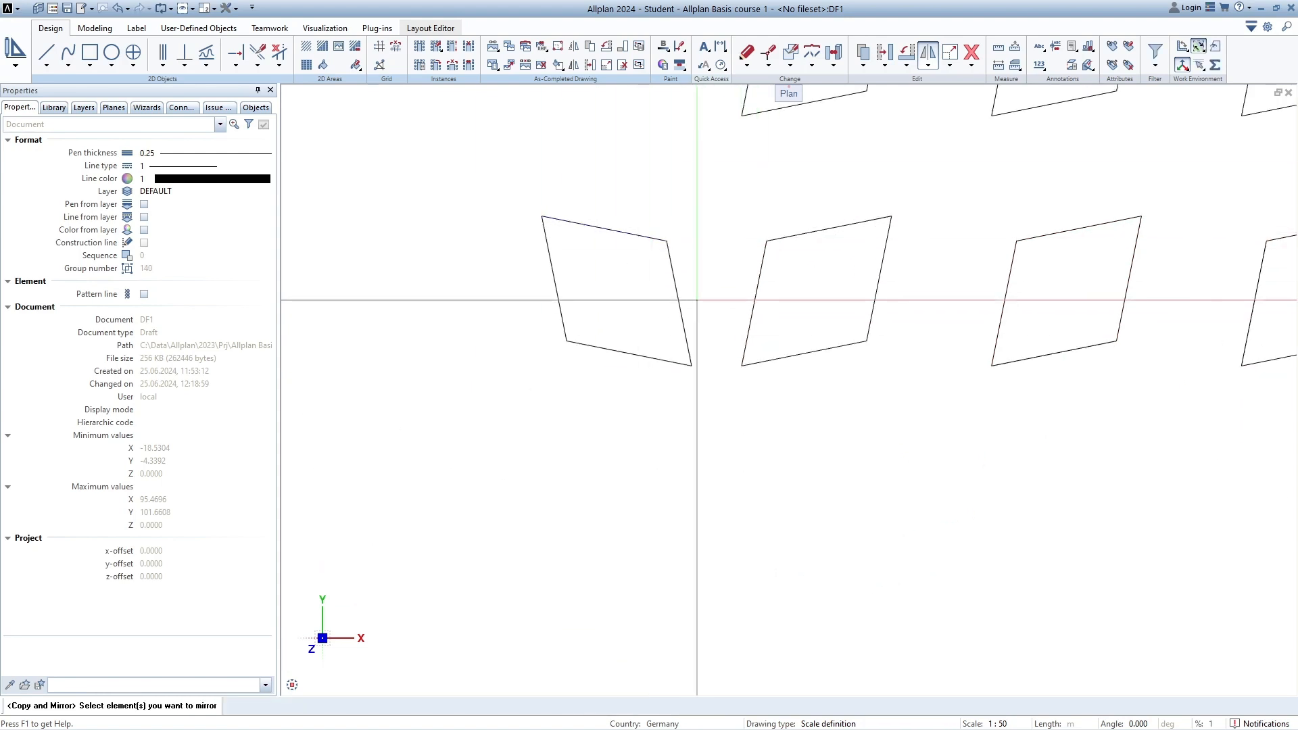
middle_drag(643, 265, 614, 324)
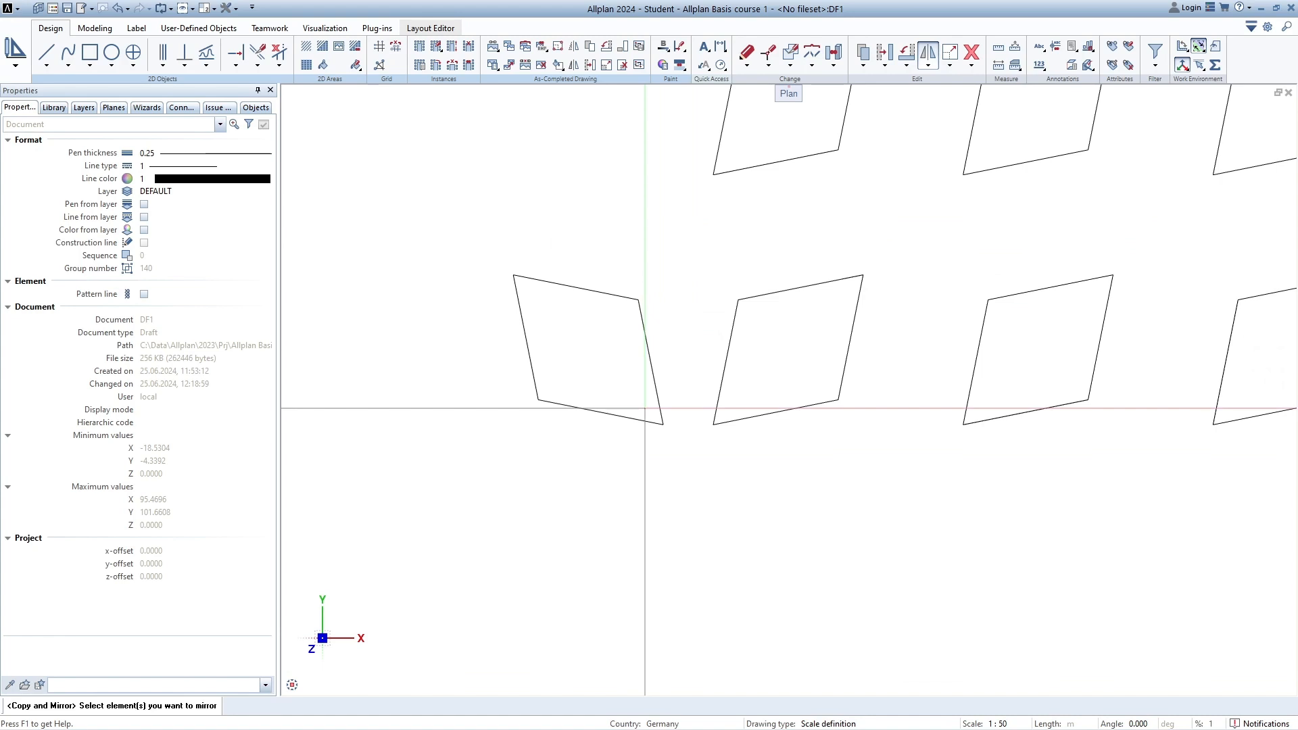
key(Escape)
- Copy and mirror the lower-left parallelogram and its mirrored copy together across a horizontal axis 1 m below (-1 m in Y) their bottom corners
click(928, 56)
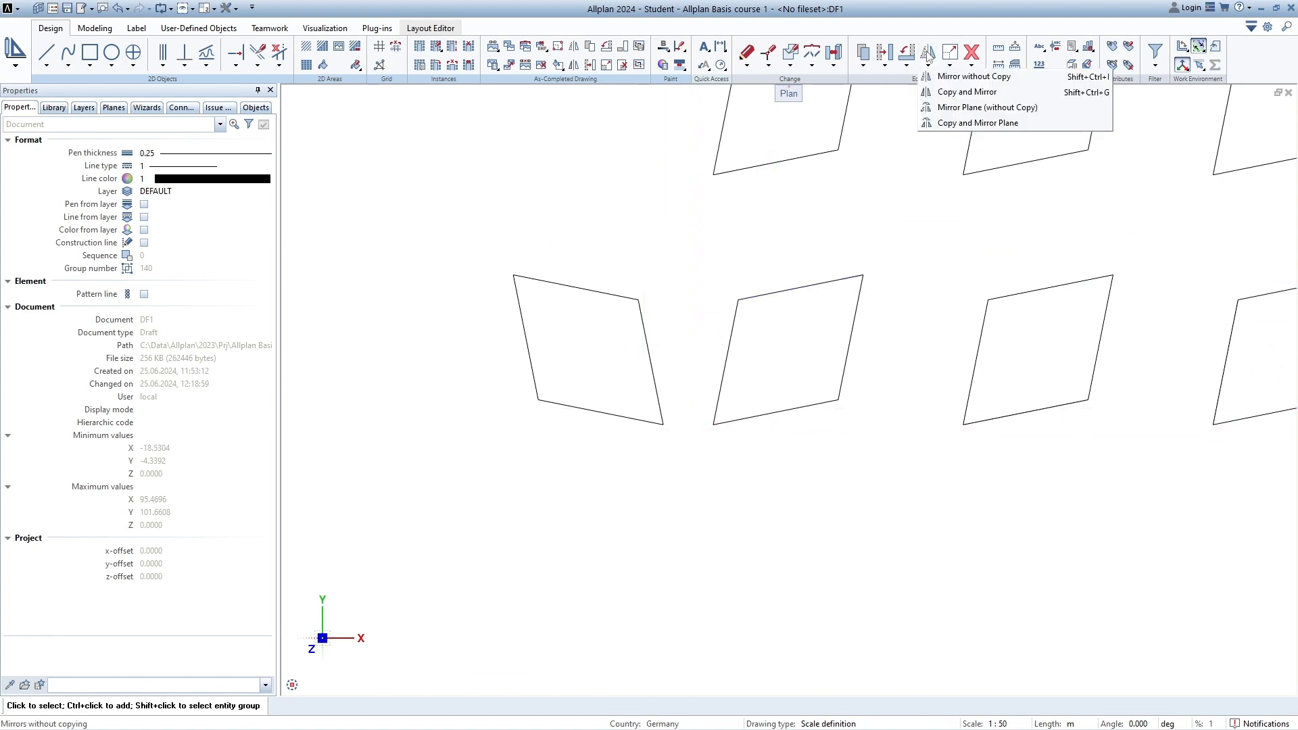
click(950, 92)
drag(478, 462, 879, 239)
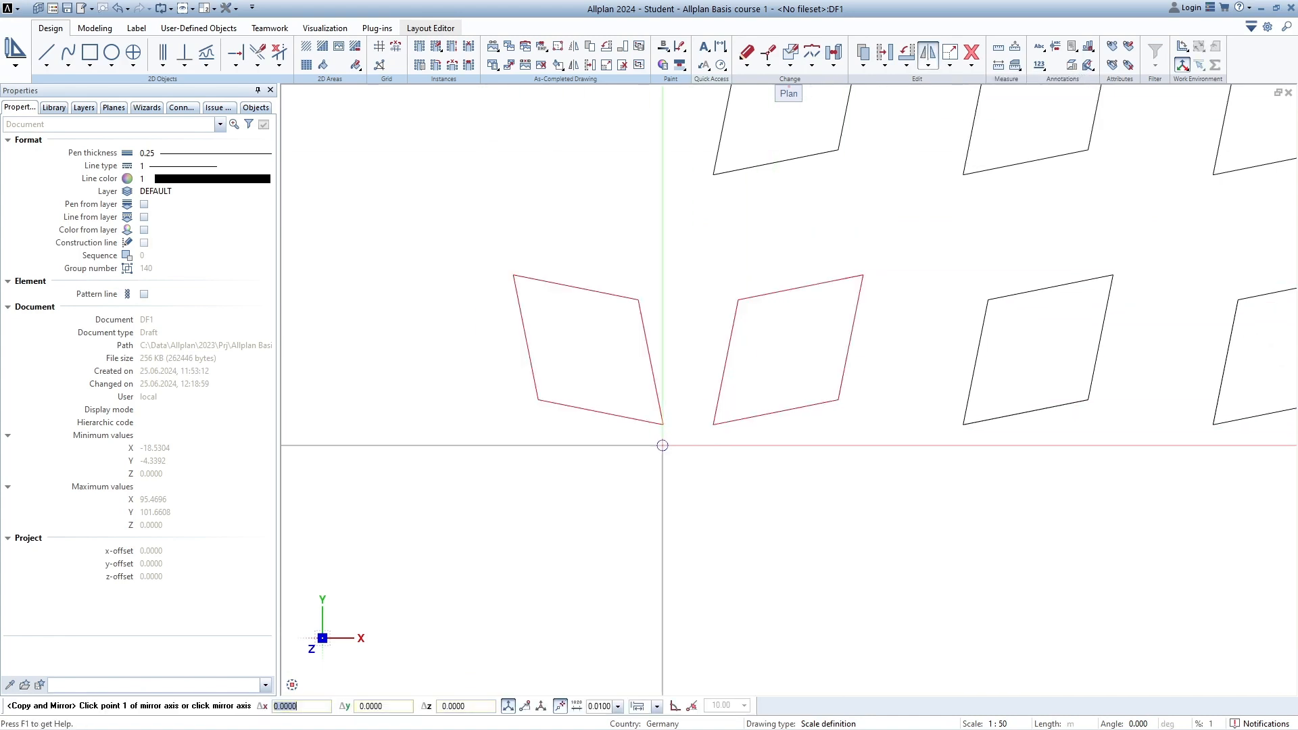
text(-1)
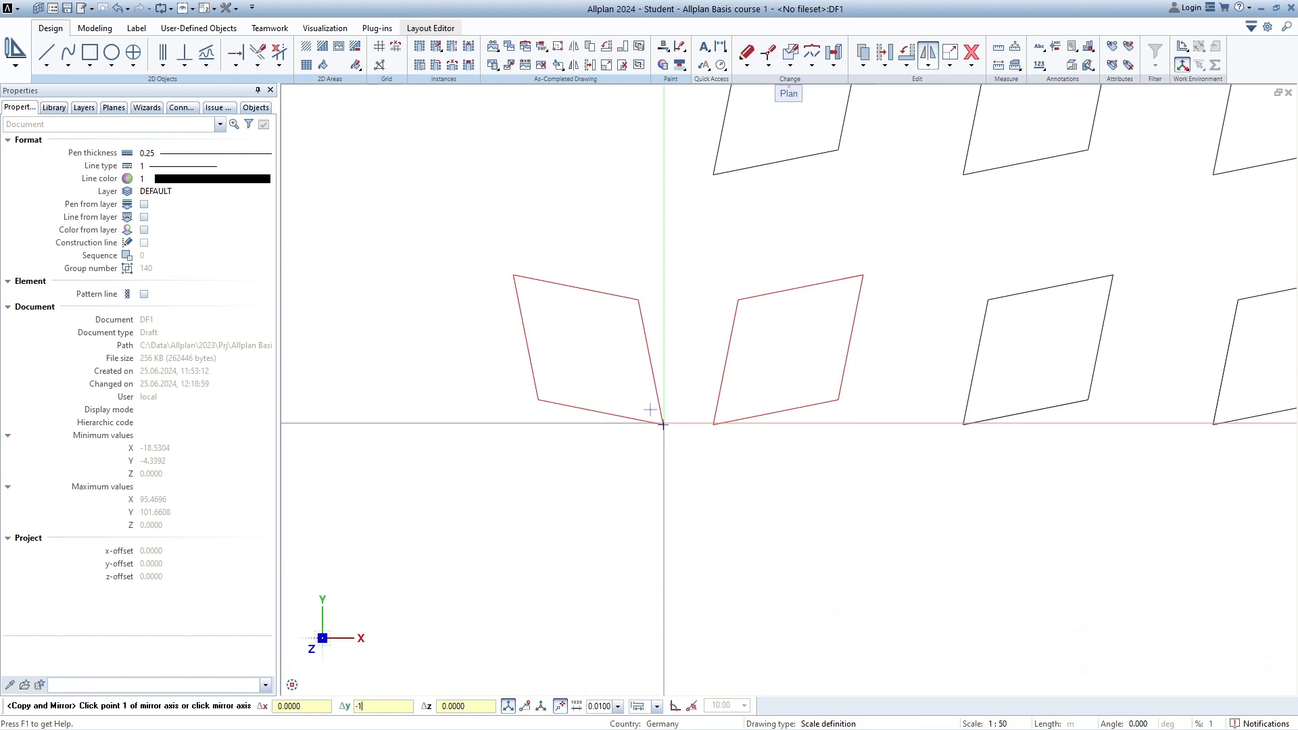
key(Return)
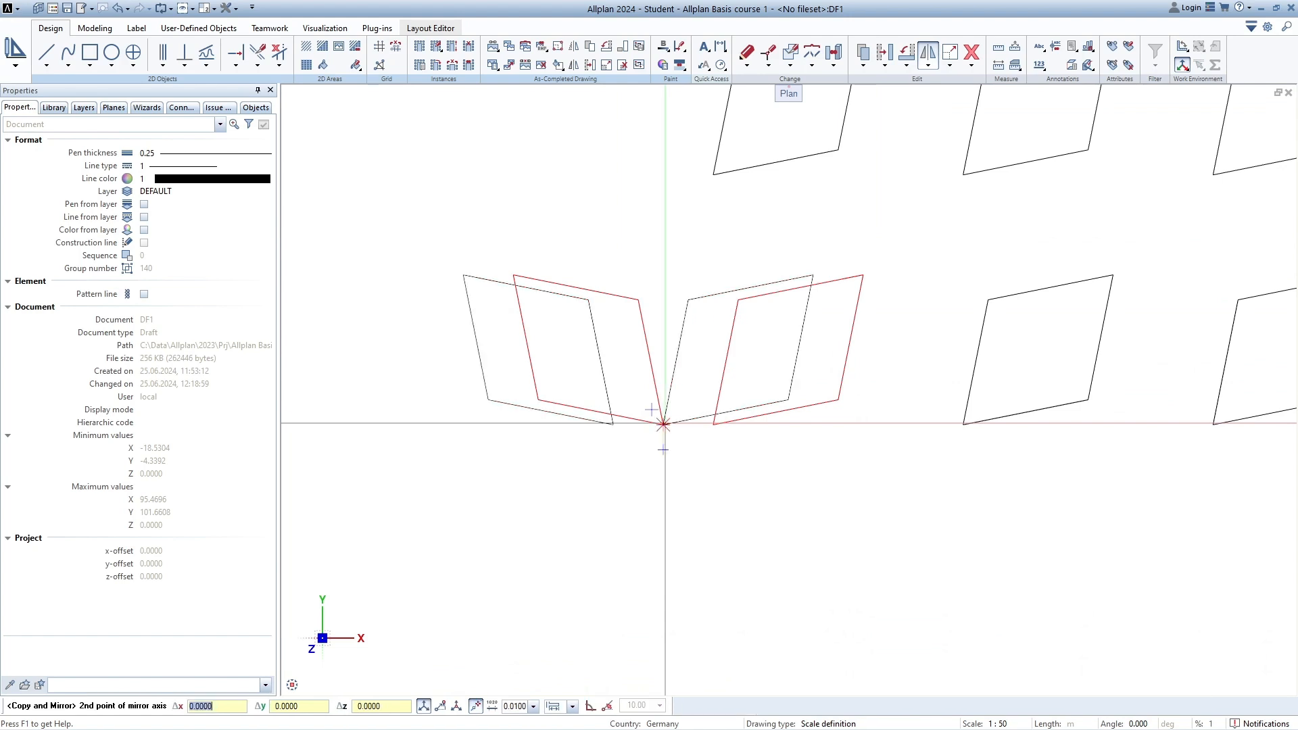
click(788, 449)
key(Escape)
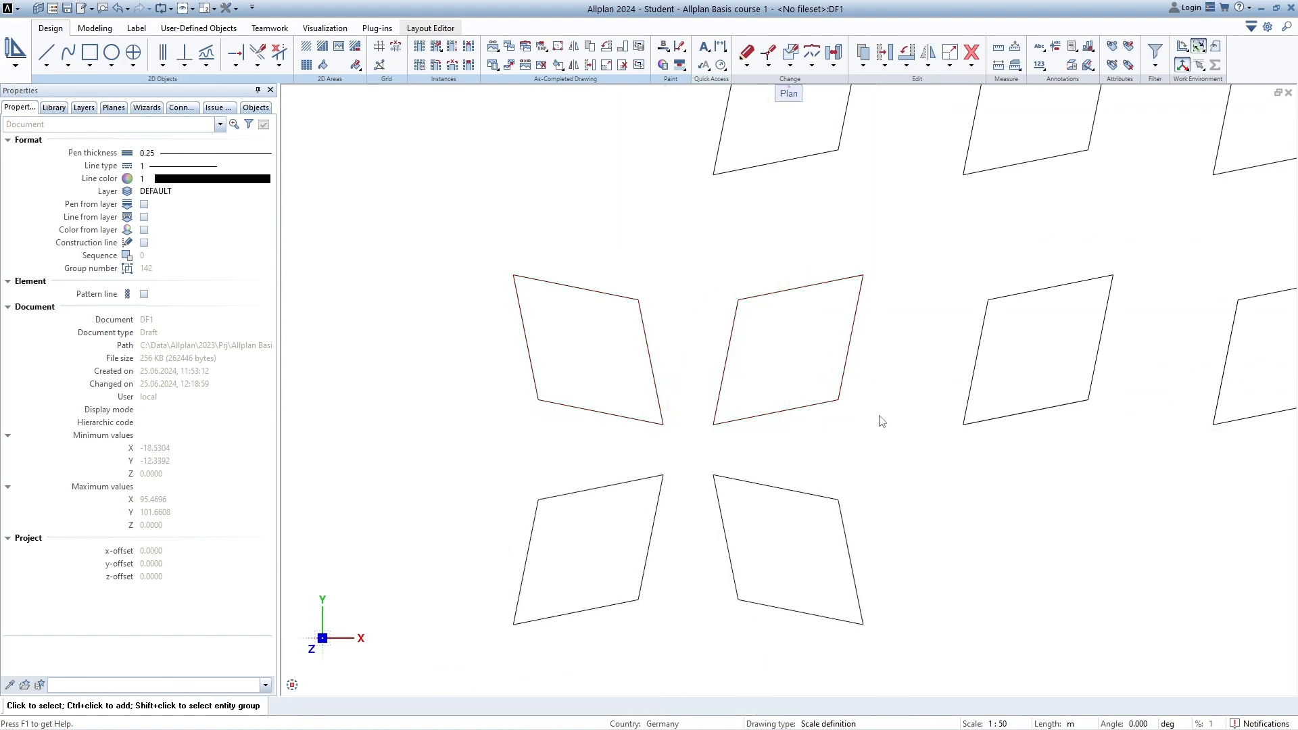
- Examine the whole grid of parallelograms together with the mirrored copies around its lower-left corner
middle_drag(842, 381, 842, 341)
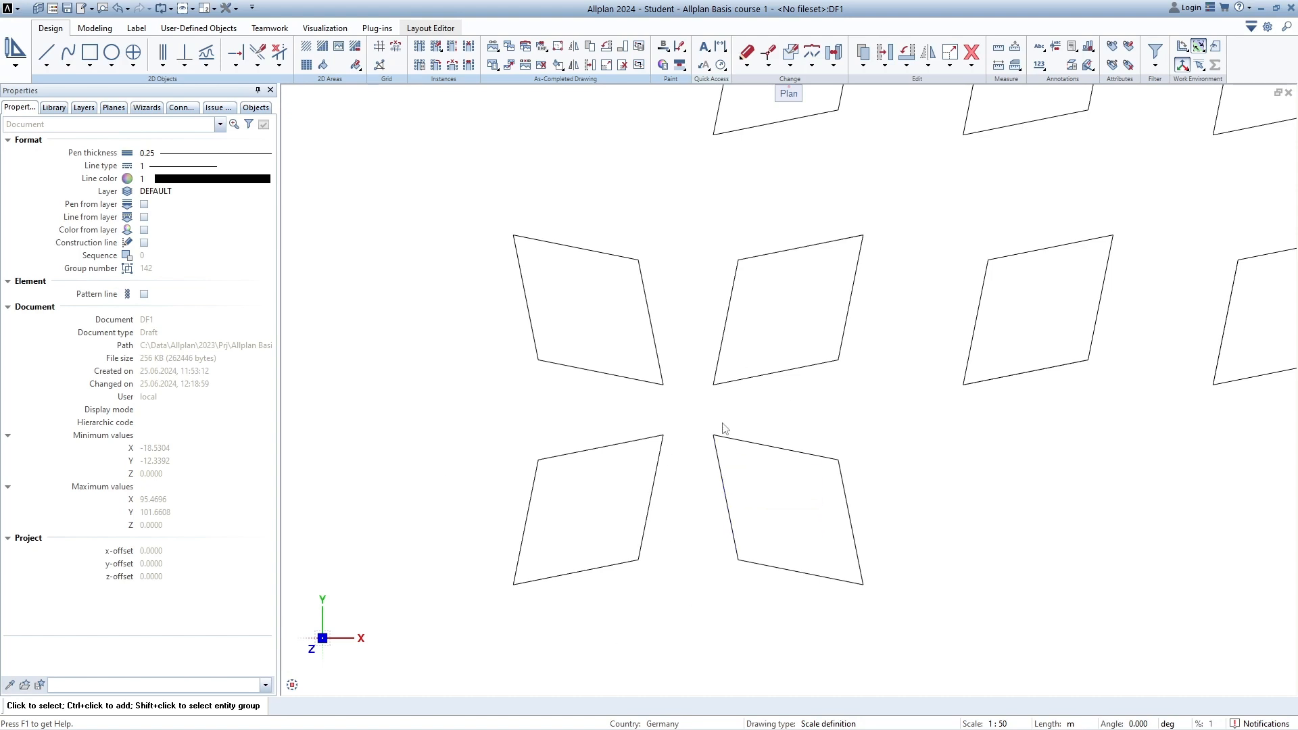
scroll(725, 488, down, 8)
scroll(726, 433, up, 3)
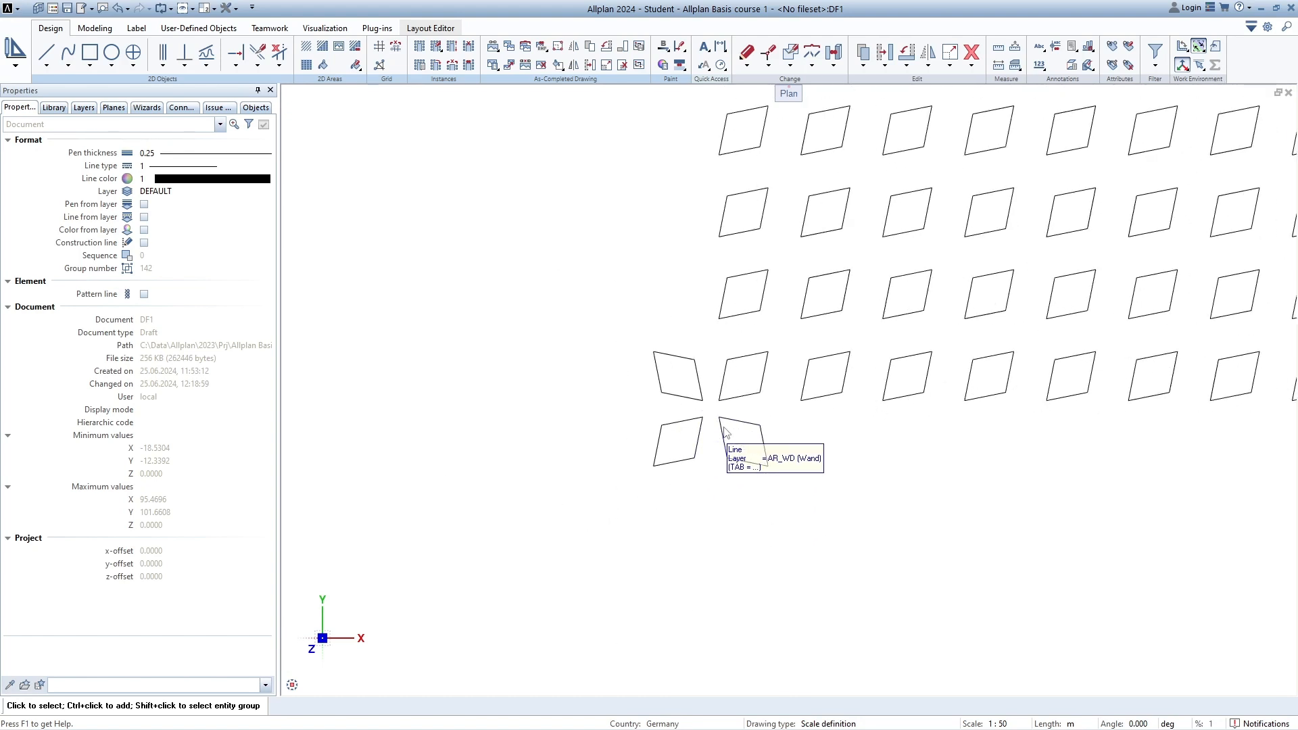
scroll(726, 433, down, 3)
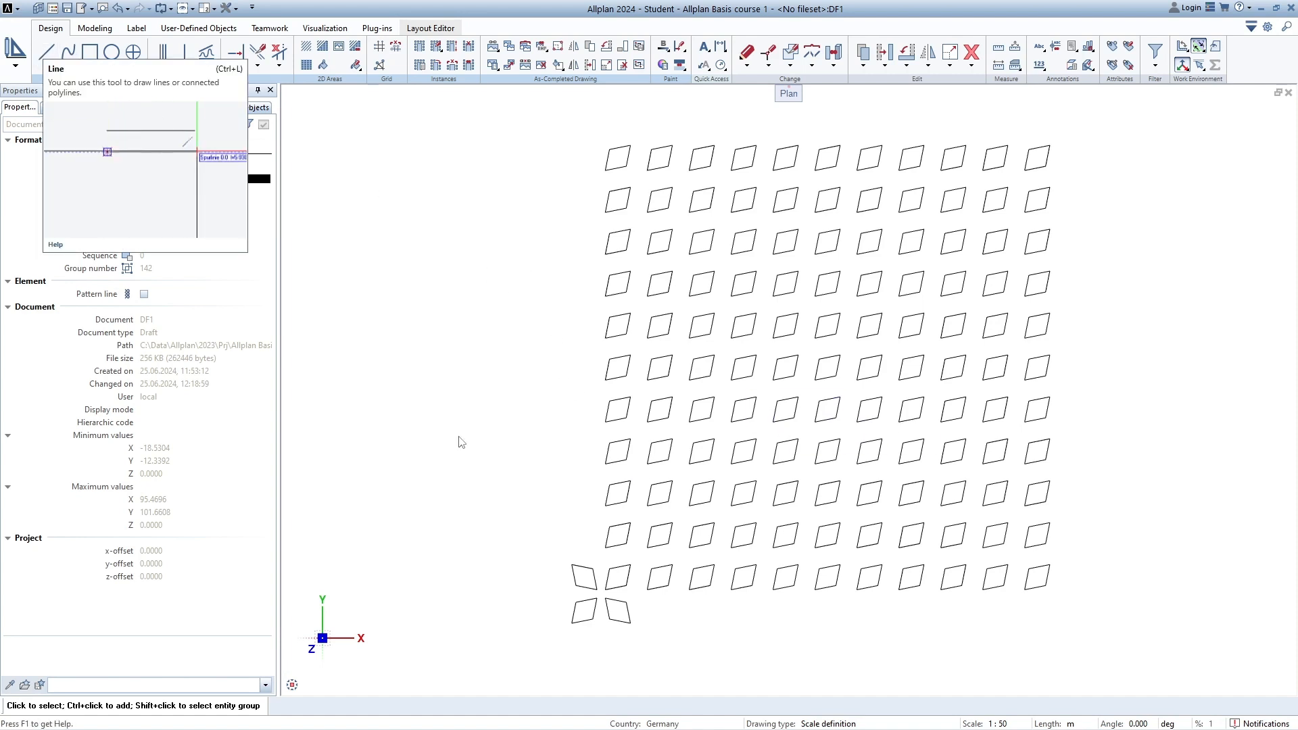
mouse_move(815, 376)
middle_down()
mouse_move(785, 364)
mouse_move(796, 410)
middle_up()
scroll(534, 492, up, 5)
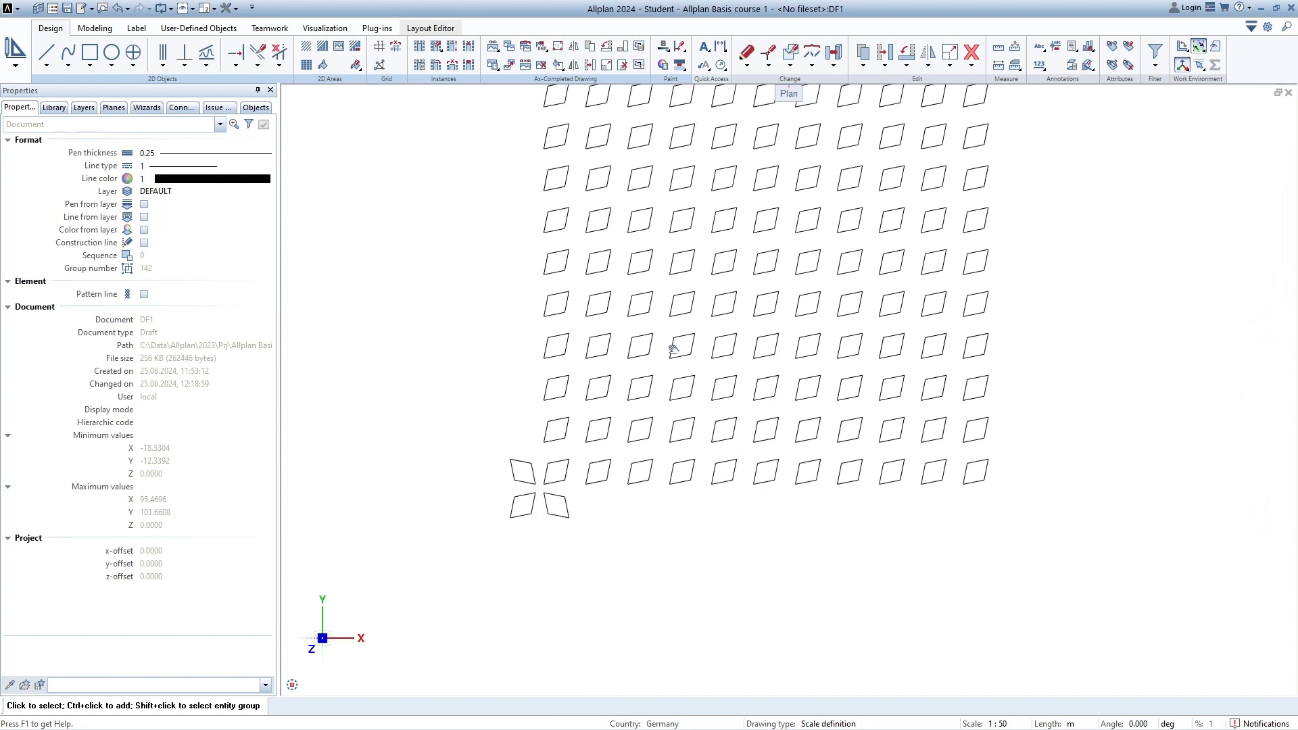
scroll(635, 467, down, 2)
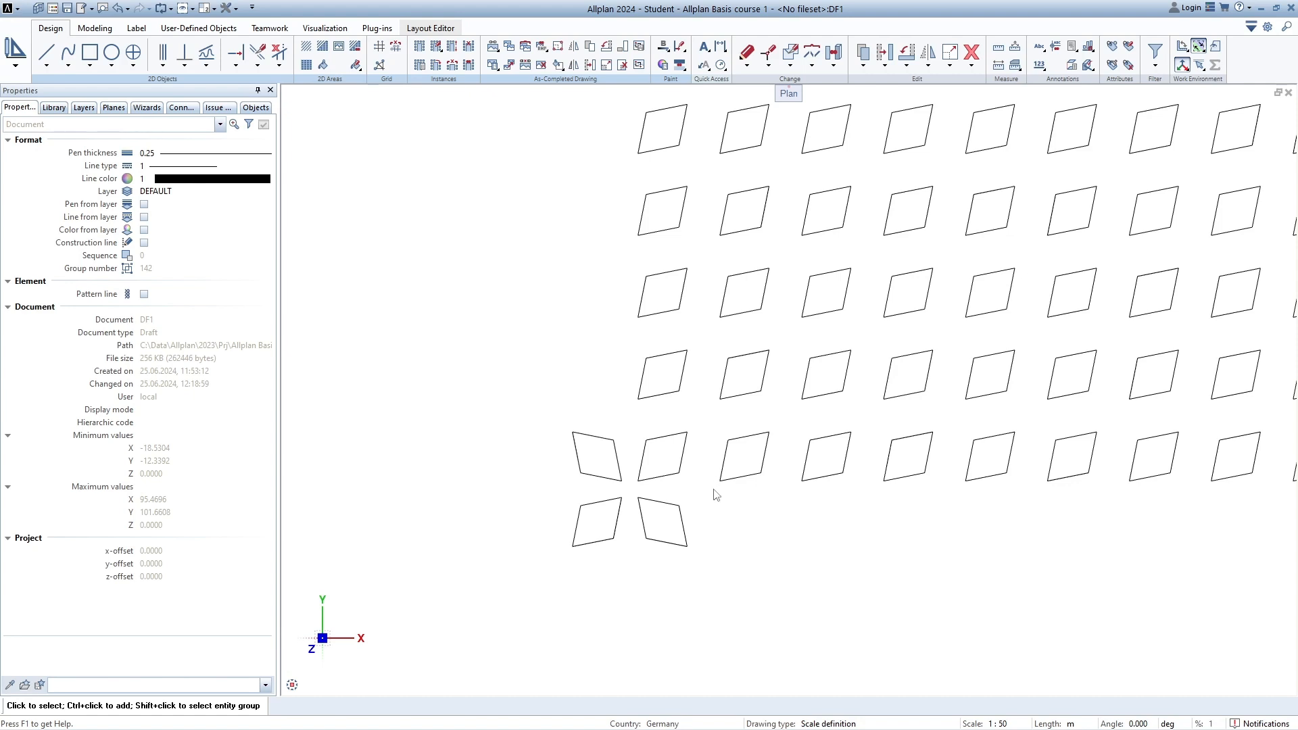
middle_drag(713, 493, 662, 536)
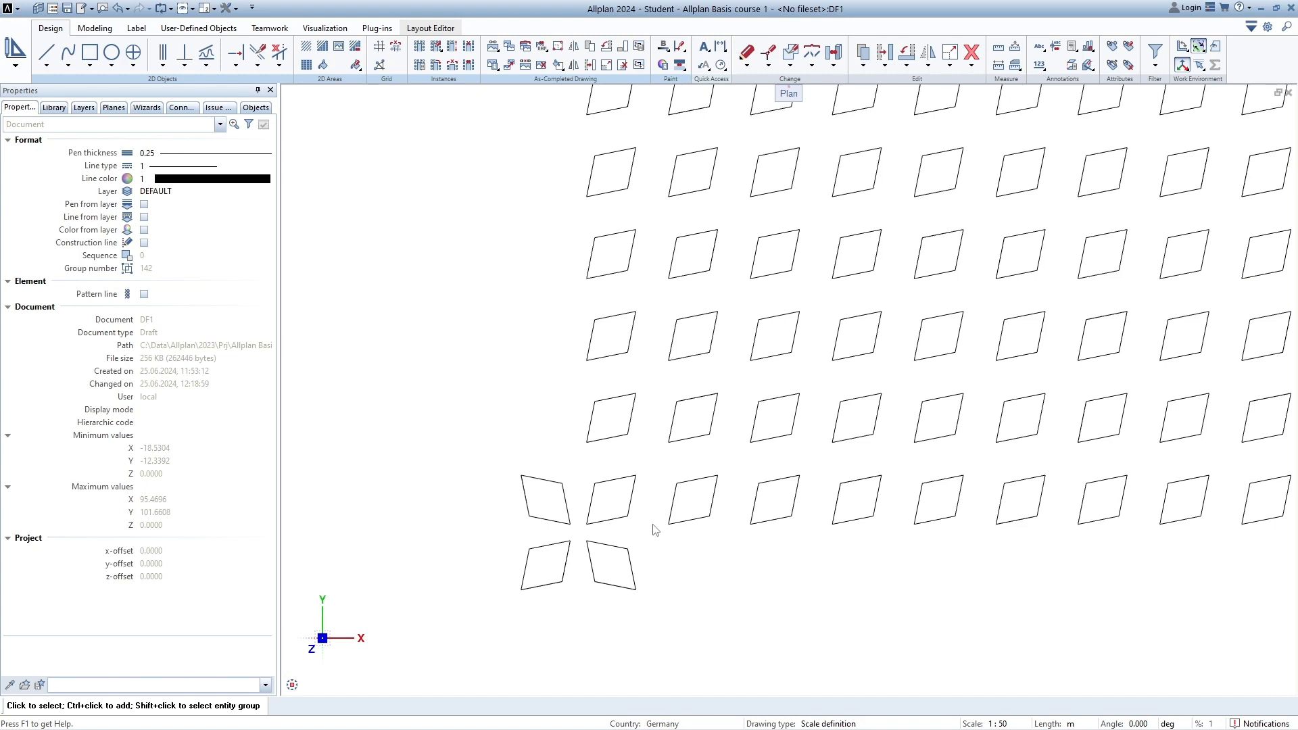
middle_drag(654, 529, 627, 558)
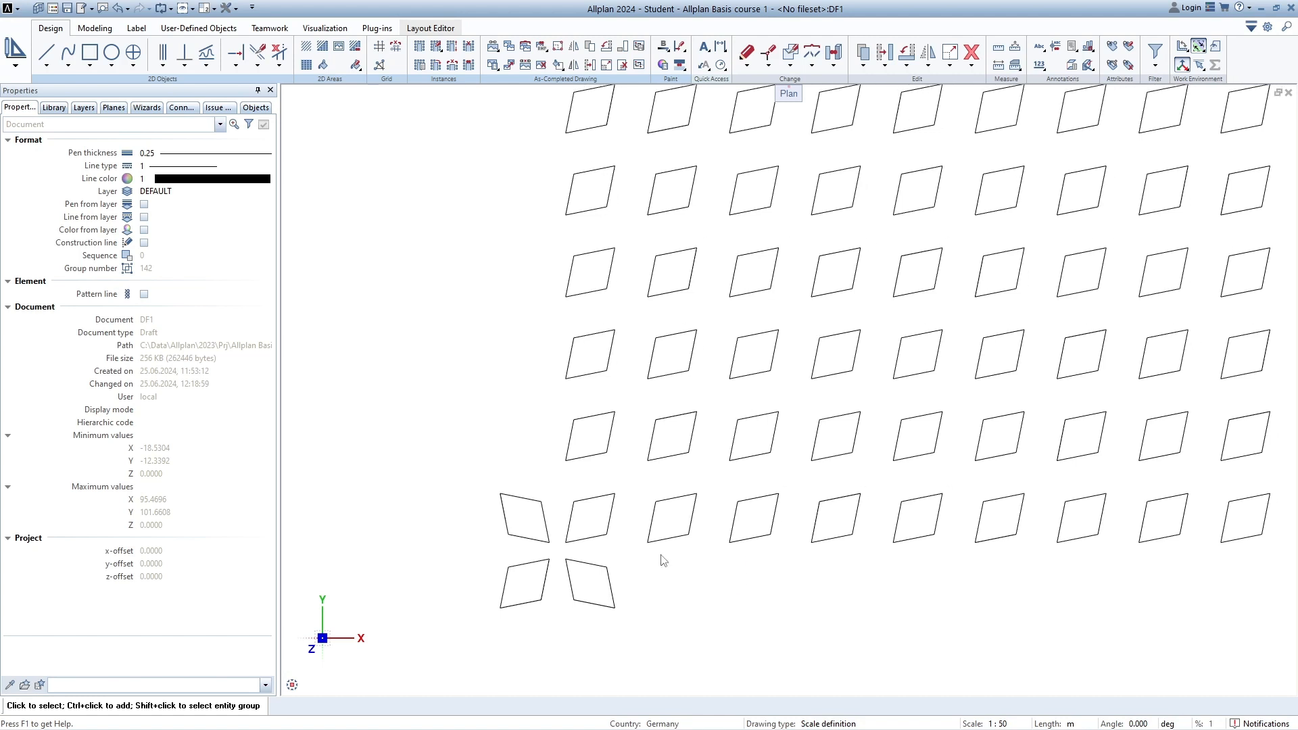
- Draw both diagonals of the grid's original lower-left parallelogram as lines between its opposite corners
scroll(530, 541, up, 5)
scroll(823, 366, up, 4)
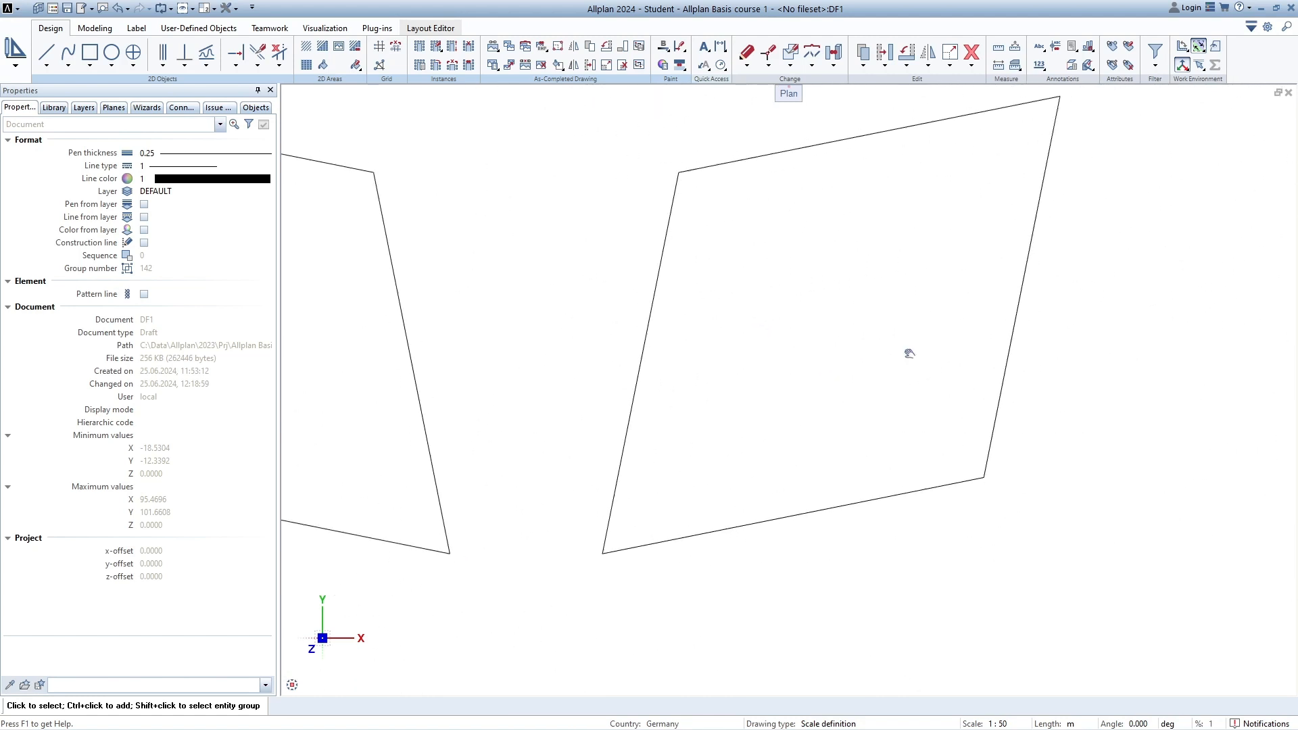
mouse_move(785, 408)
middle_down()
mouse_move(830, 385)
mouse_move(825, 411)
middle_up()
scroll(829, 379, up, 1)
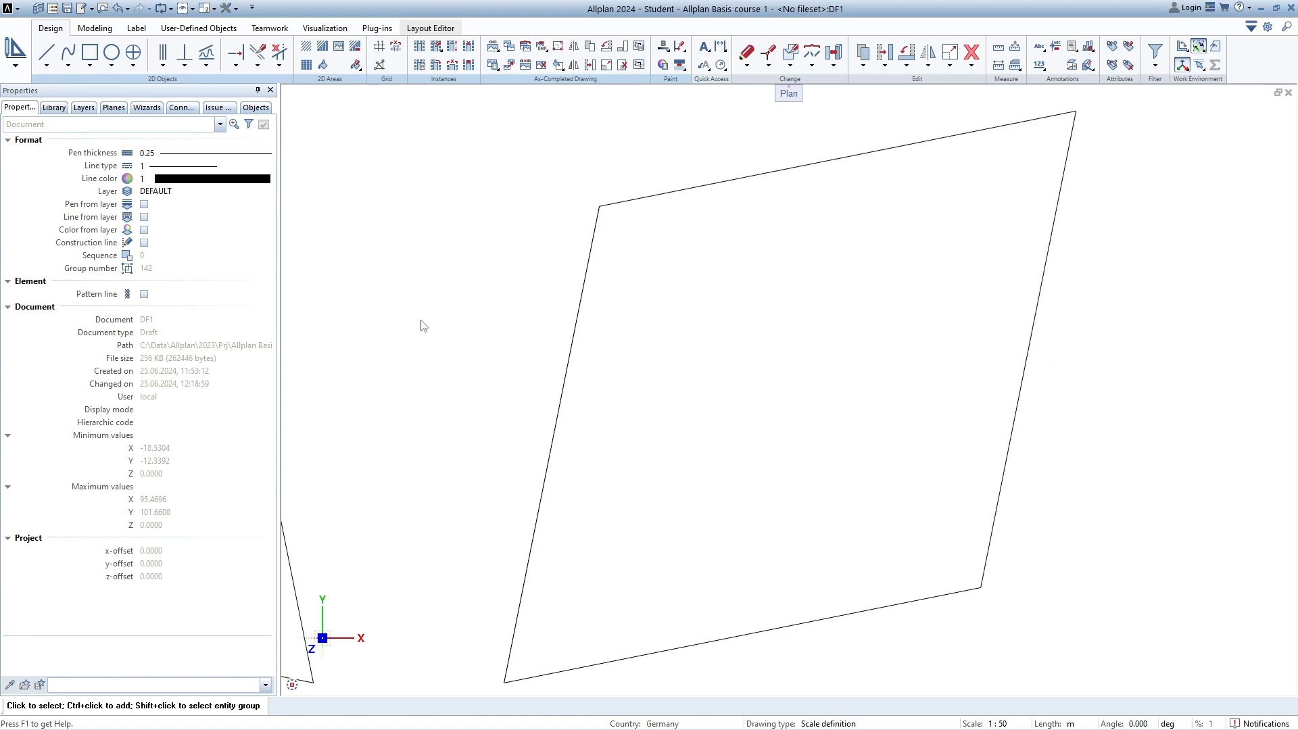
scroll(634, 464, down, 3)
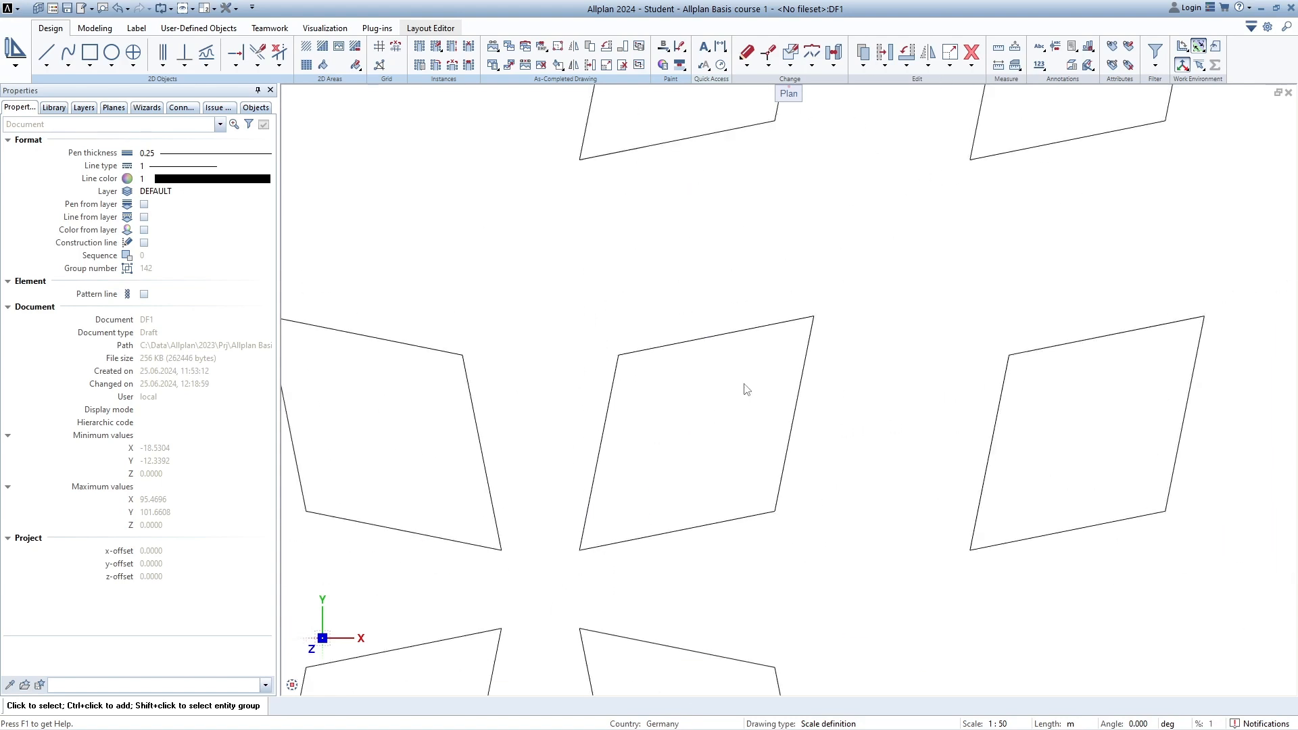
scroll(771, 345, up, 1)
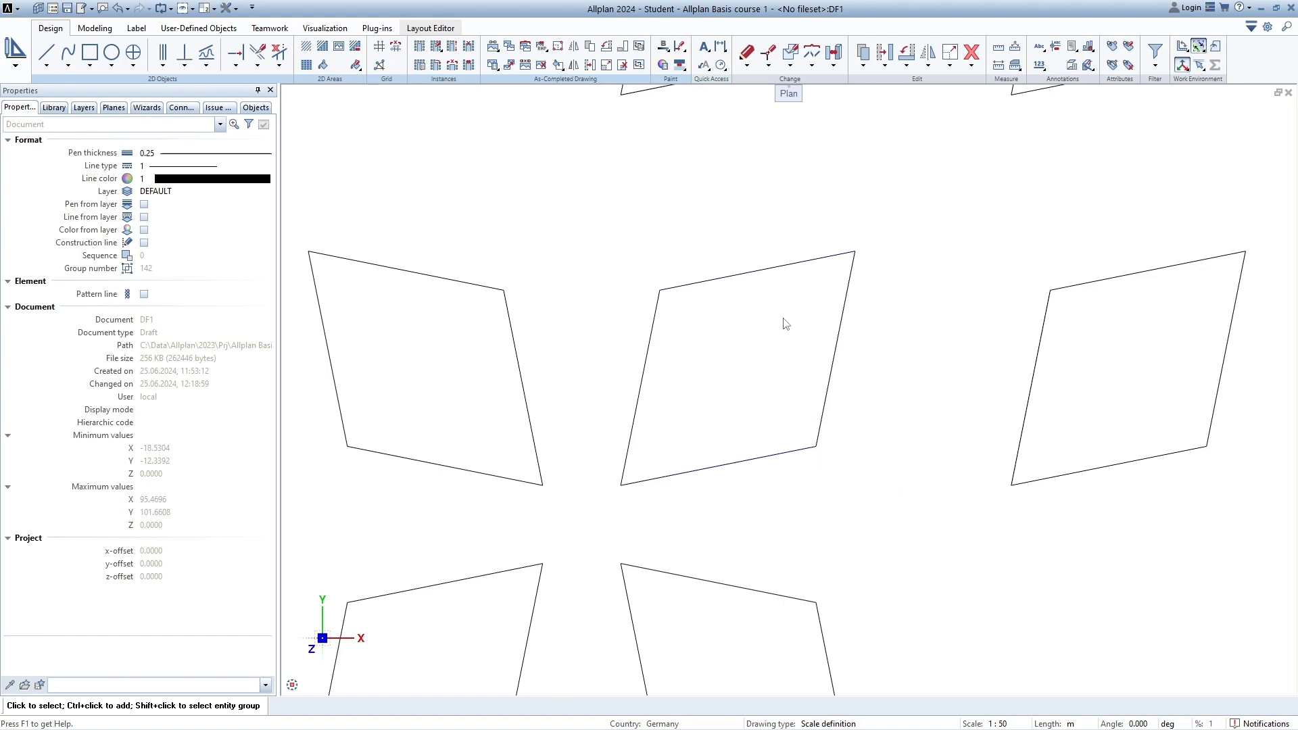
right_click(650, 353)
right_click(649, 353)
click(658, 291)
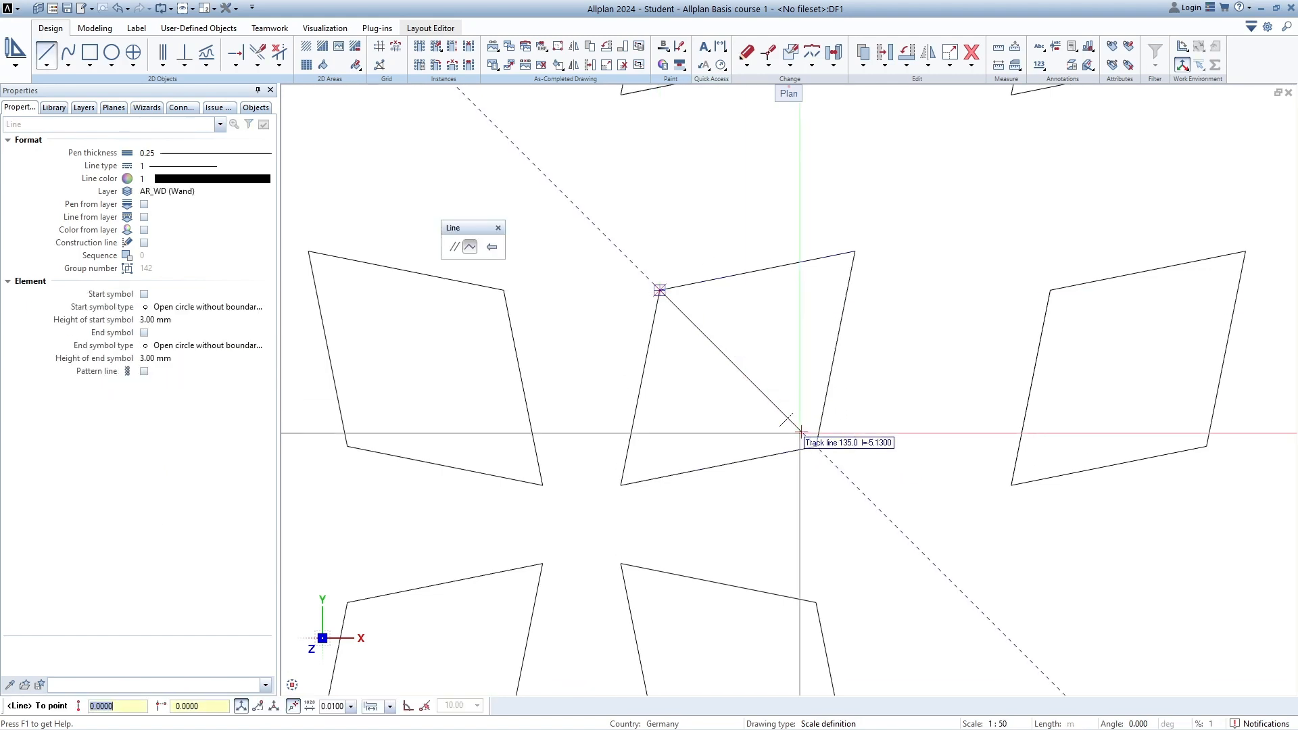
click(816, 446)
click(621, 485)
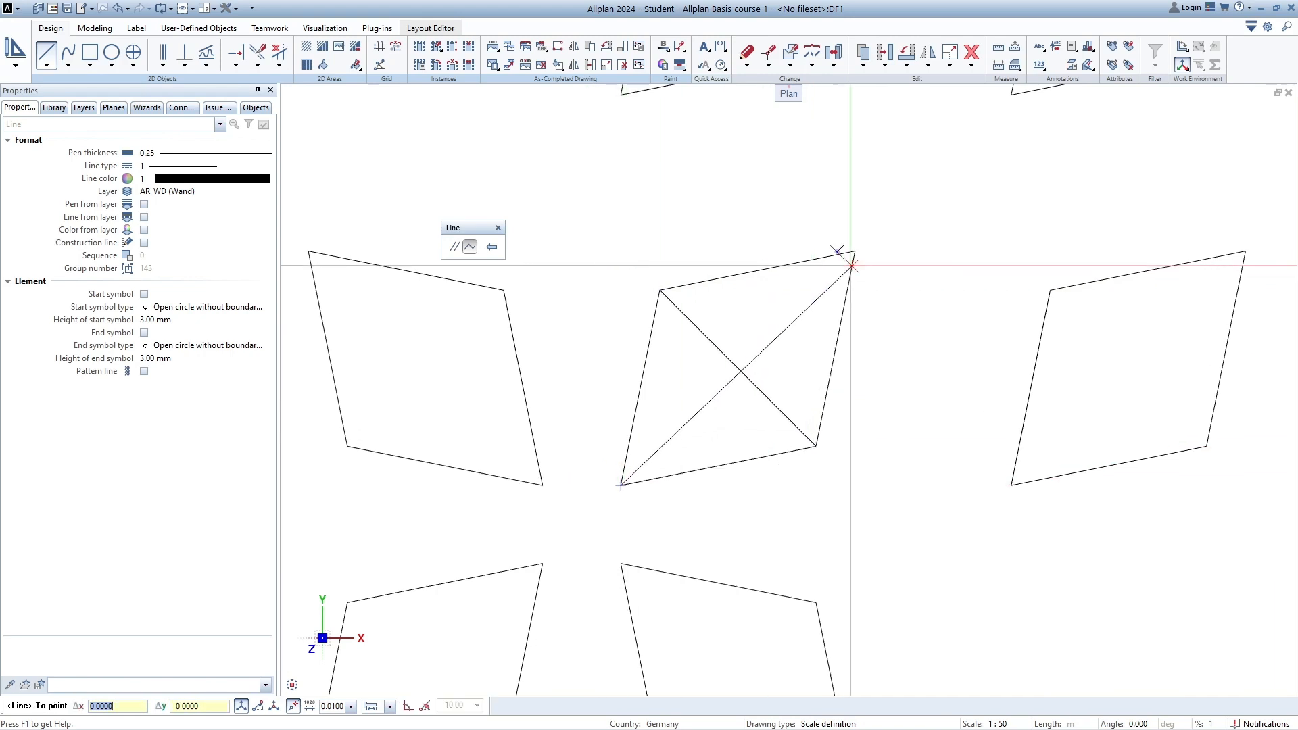
click(854, 252)
key(Escape)
click(112, 52)
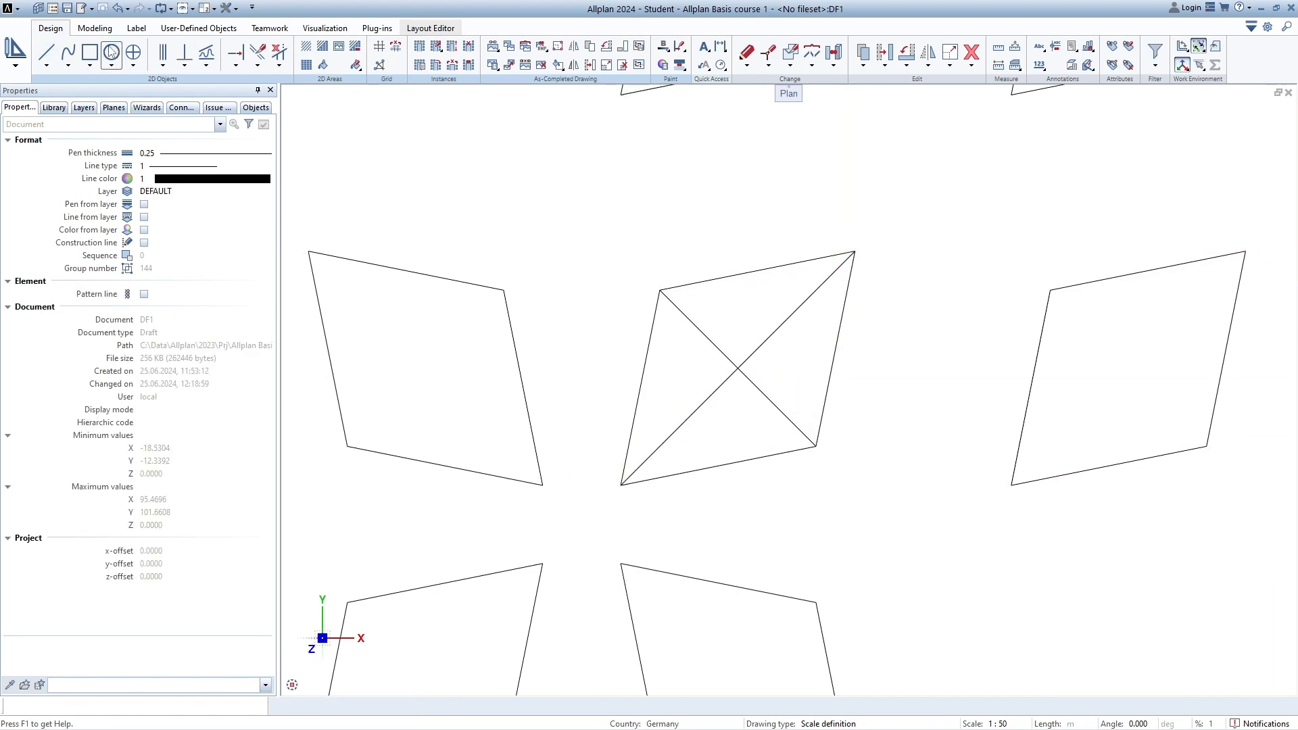
click(738, 368)
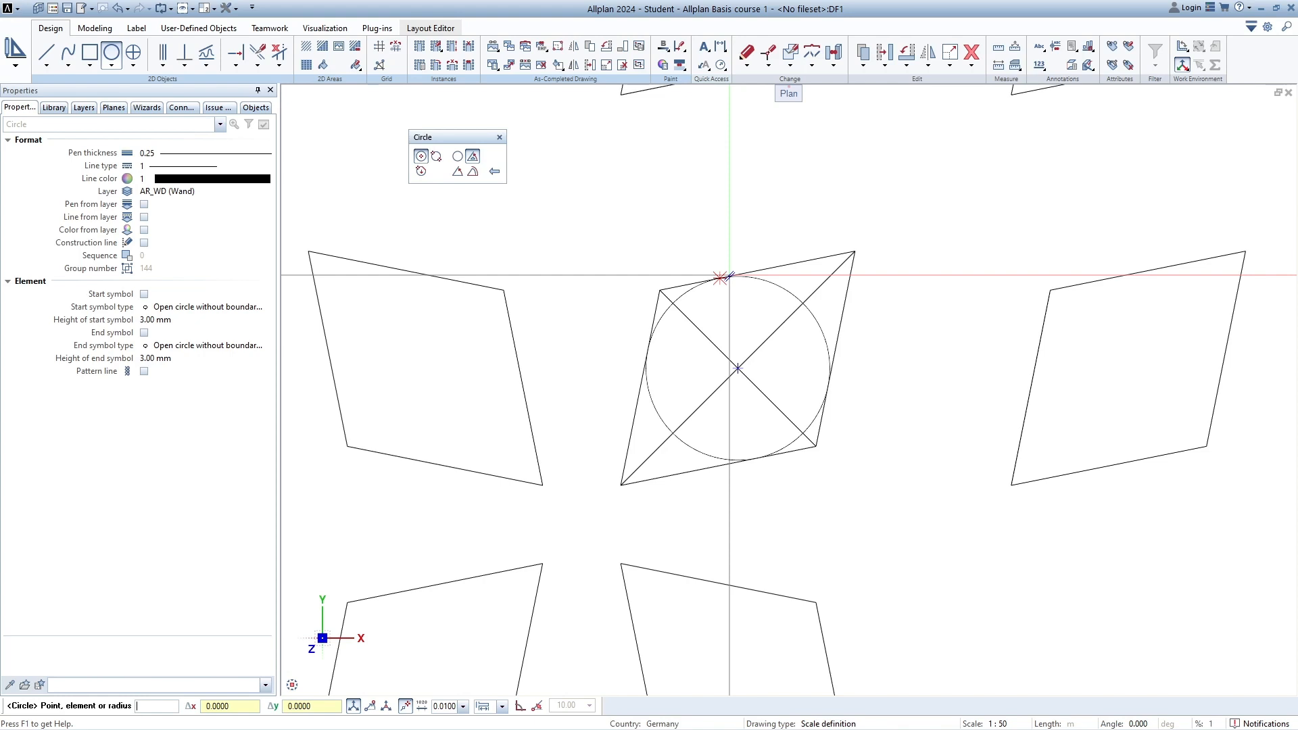
key(Escape)
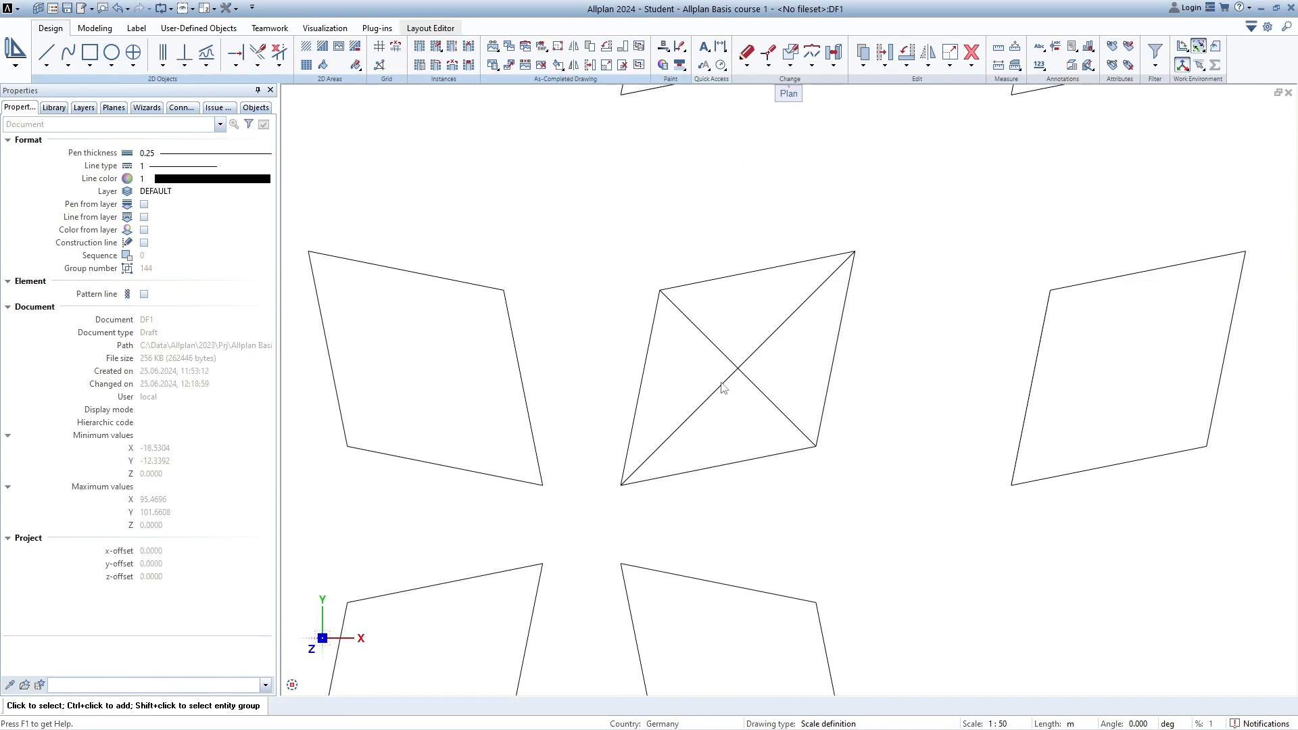
- Delete both diagonals of the grid's original lower-left parallelogram
click(715, 399)
key(Delete)
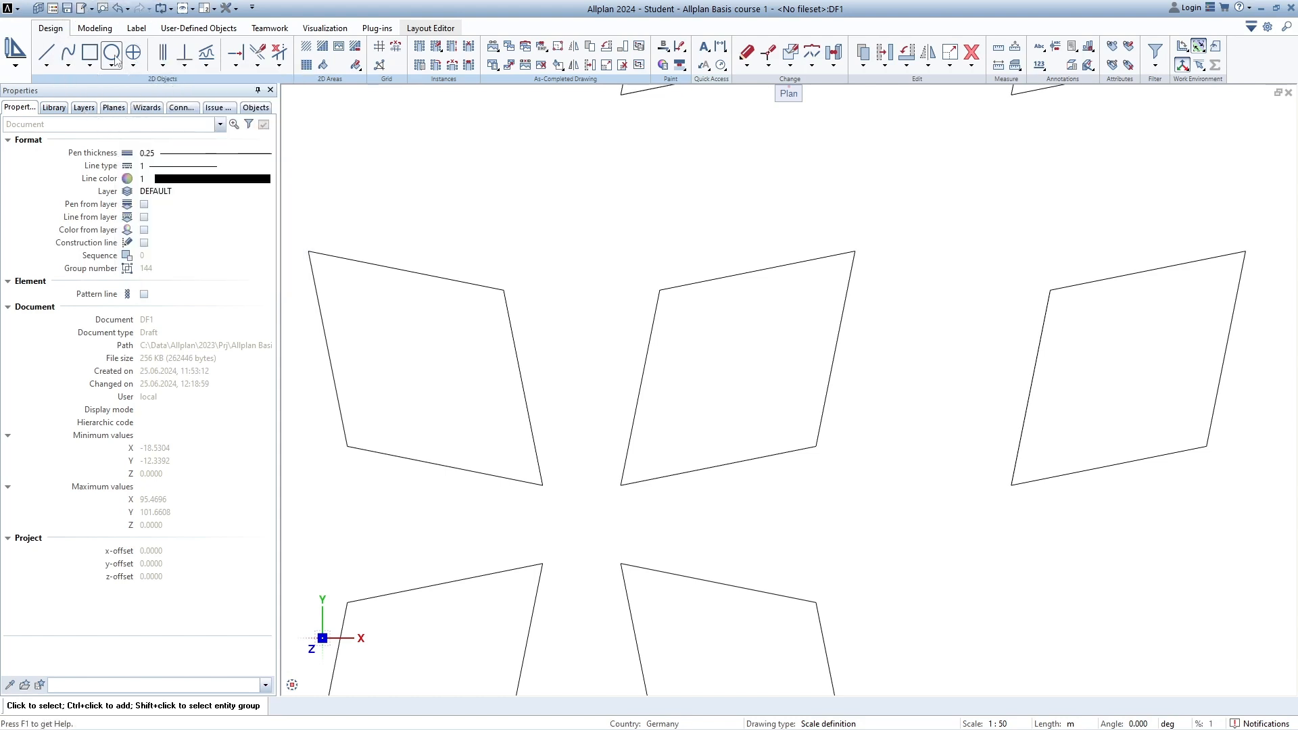
- Start a circle centred on the midpoint between the upper-left and lower-right corners of the original lower-left parallelogram
click(112, 53)
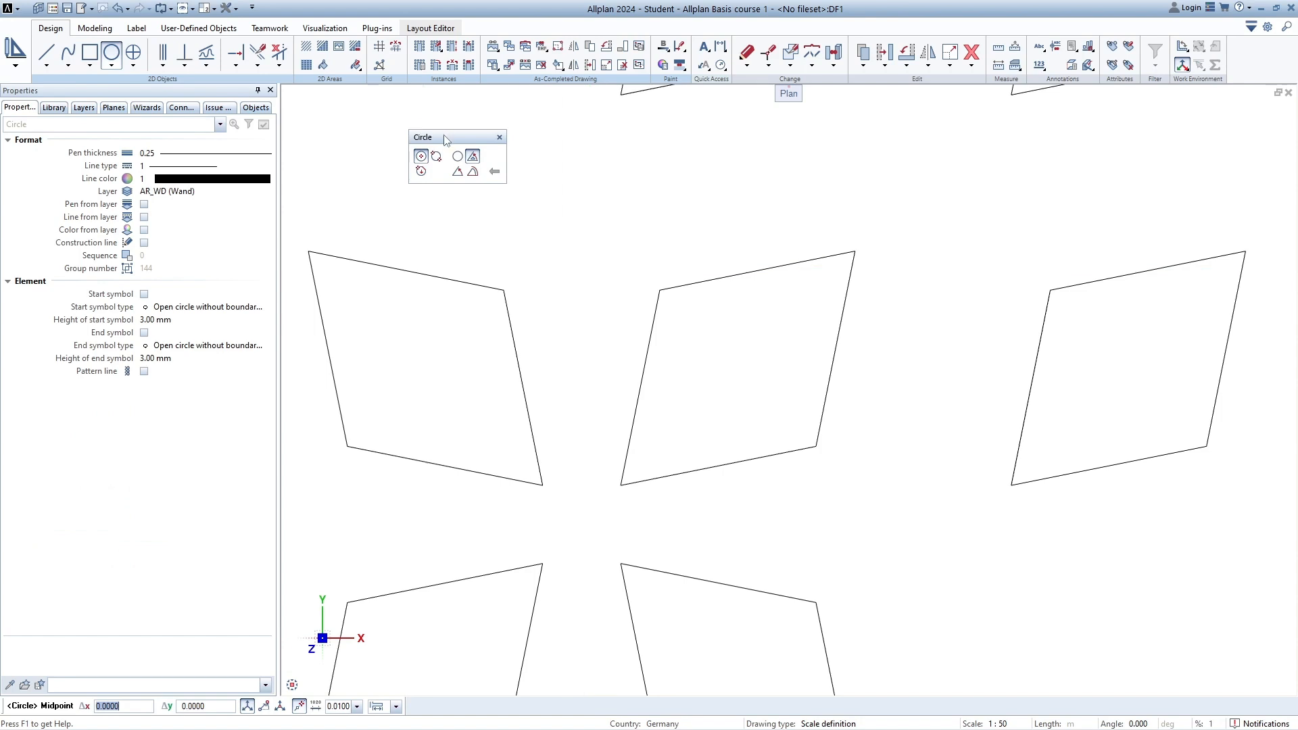
drag(447, 139, 539, 171)
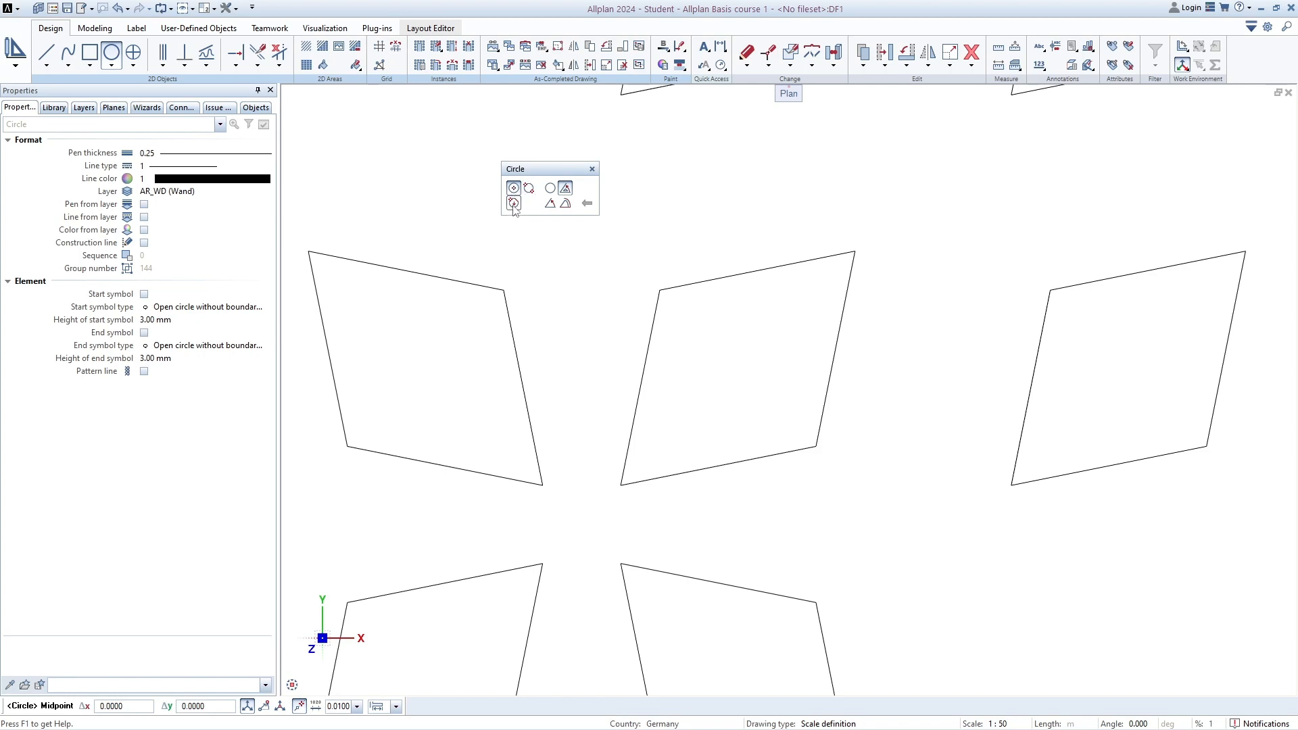
middle_drag(594, 285, 593, 297)
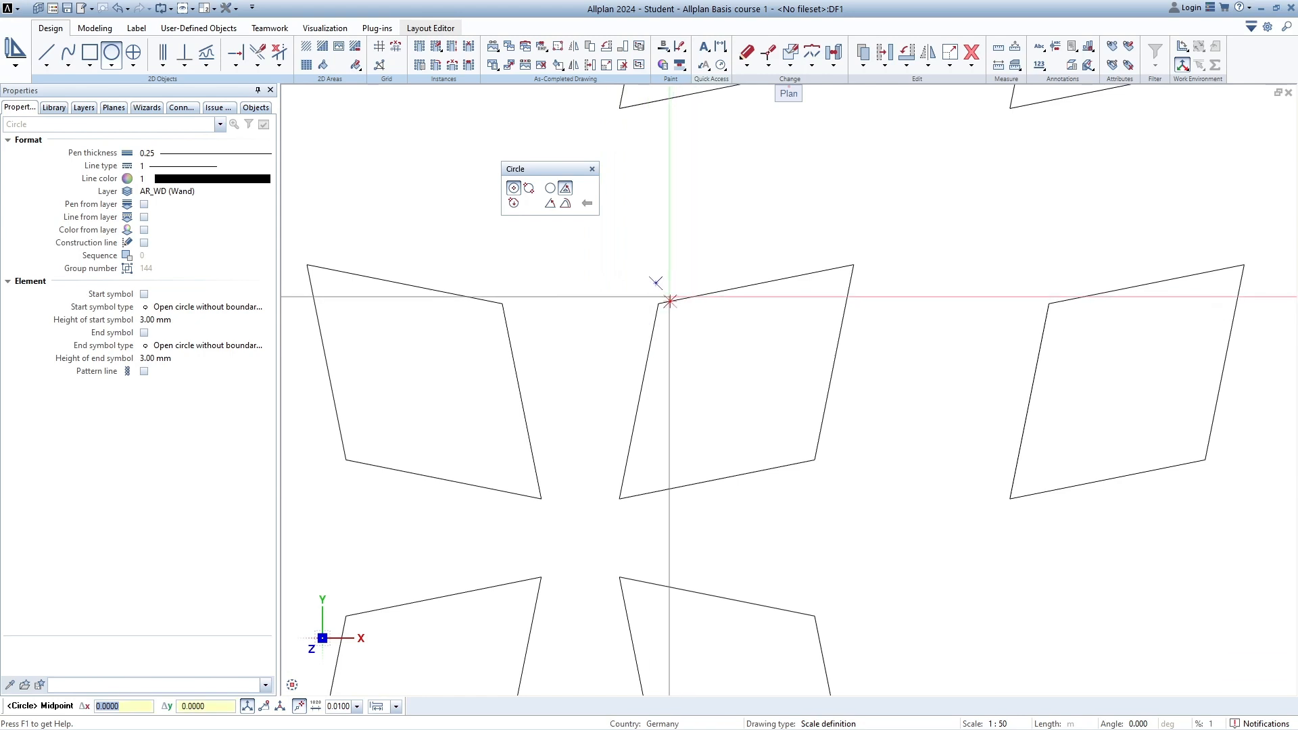
scroll(696, 328, up, 2)
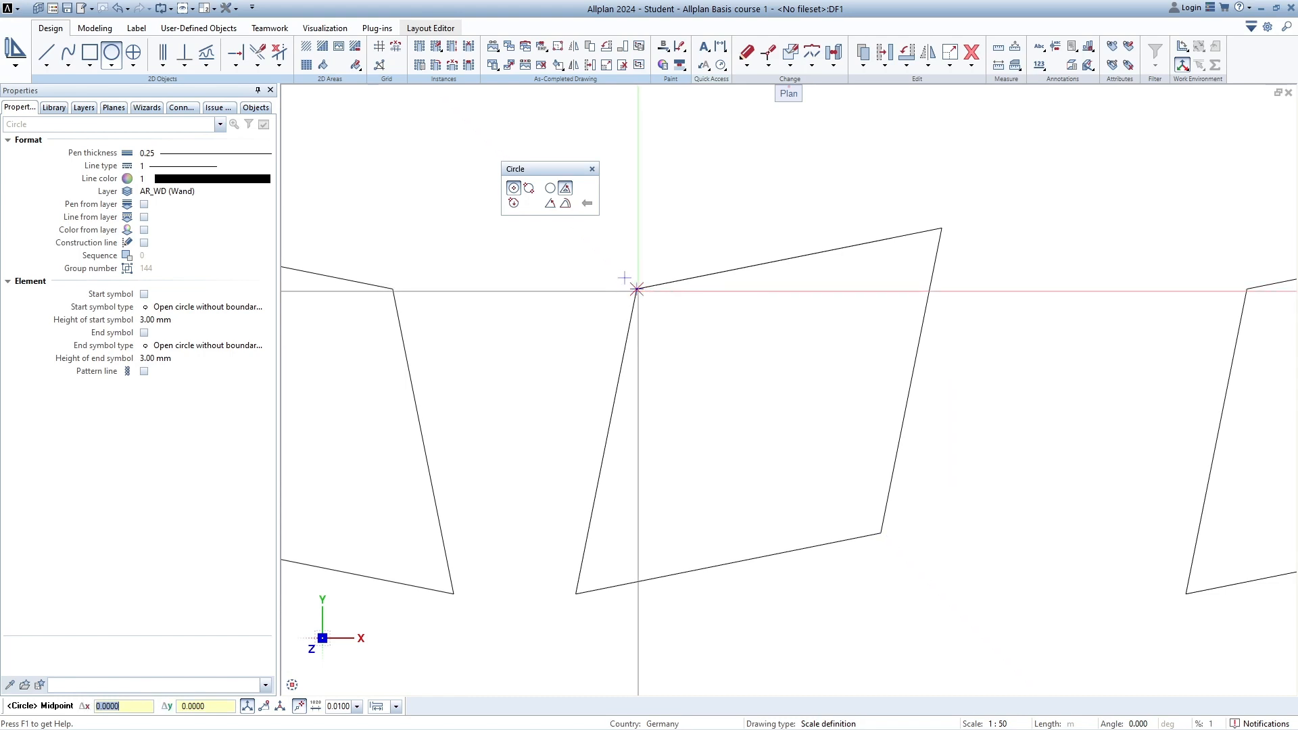
right_click(636, 289)
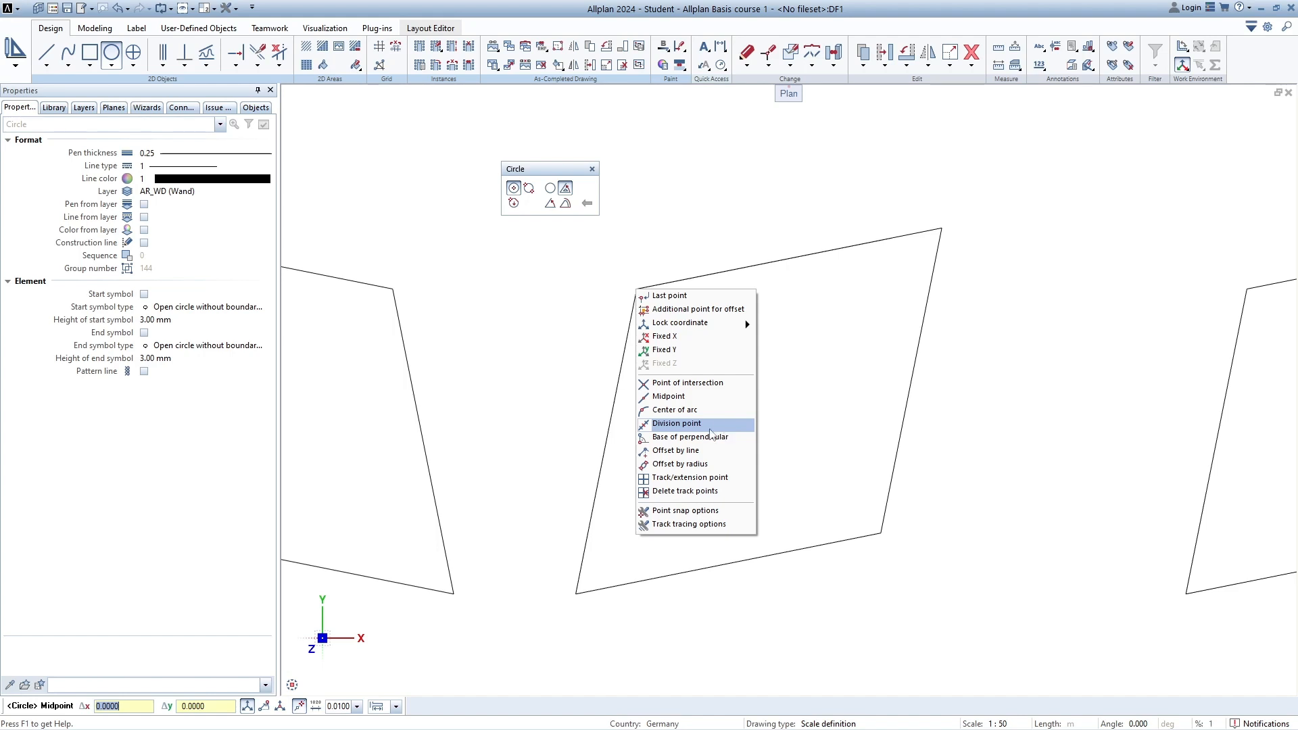
click(673, 397)
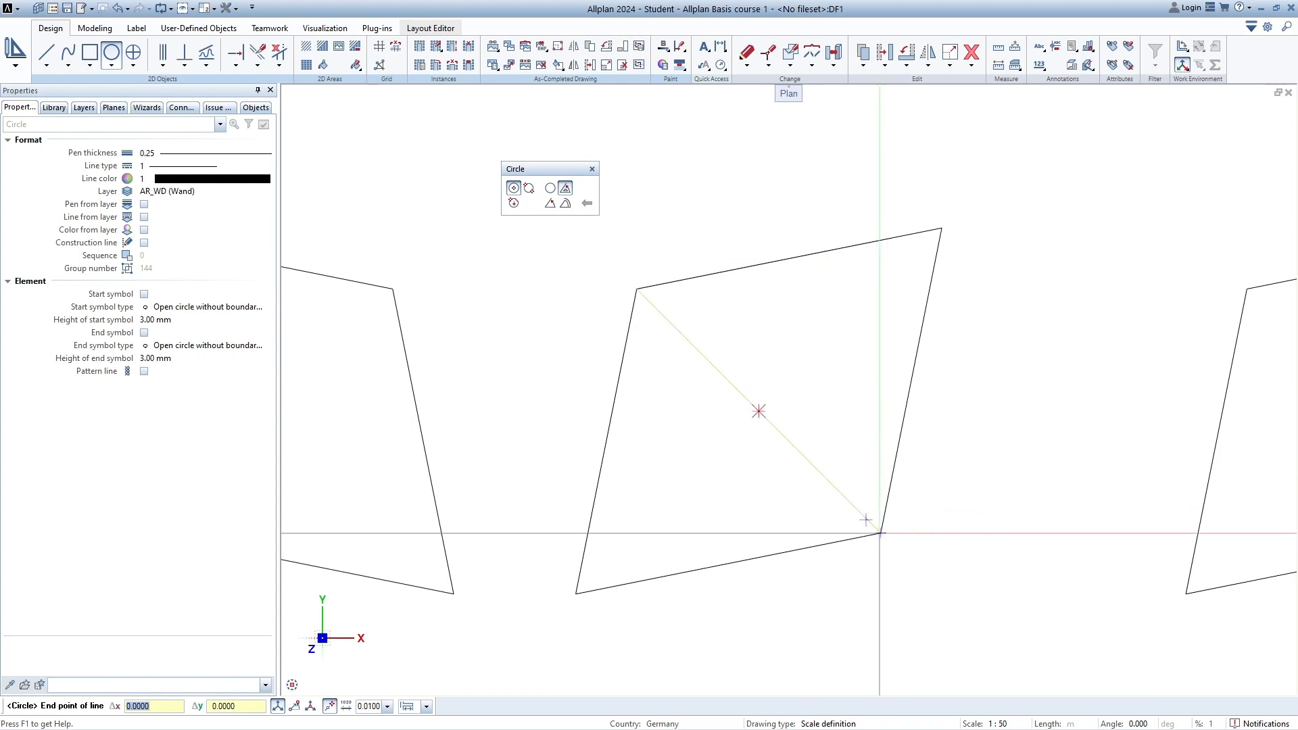
click(866, 520)
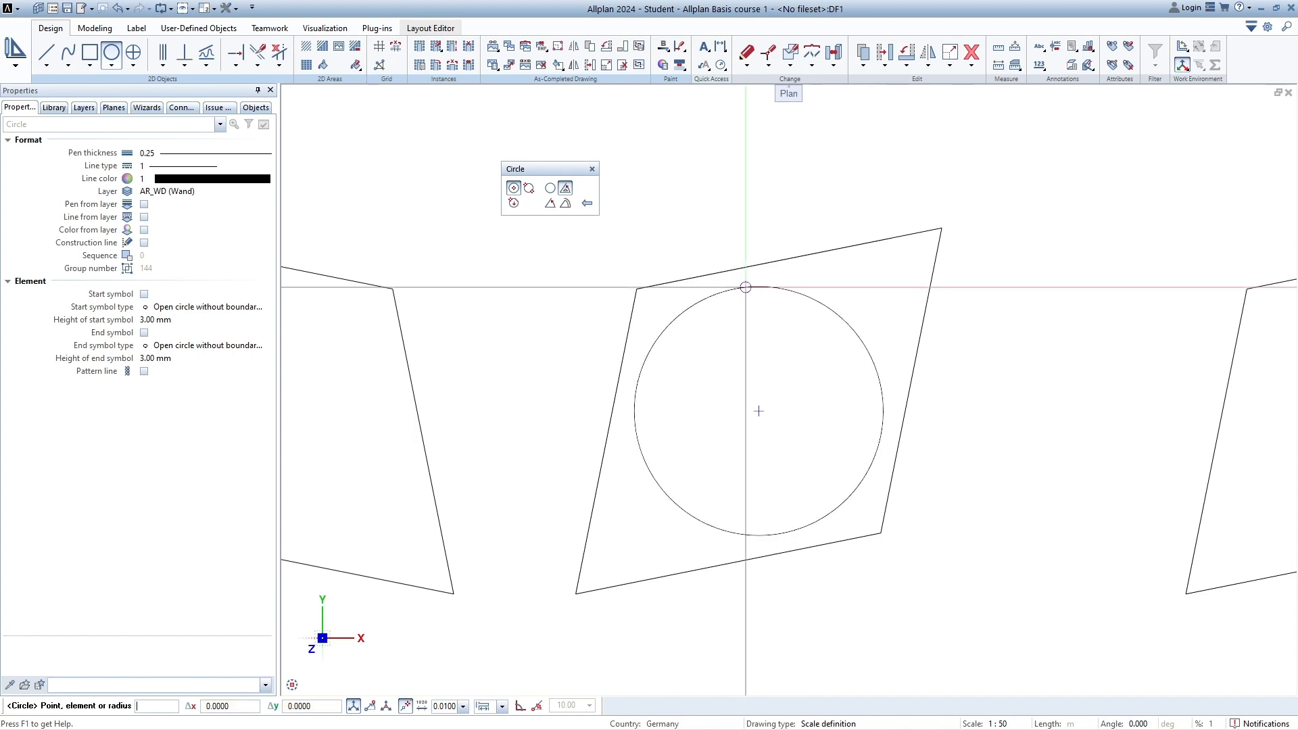
- Set the circle's radius at the perpendicular base point on the parallelogram's upper edge and complete it as a full circle
scroll(737, 284, up, 4)
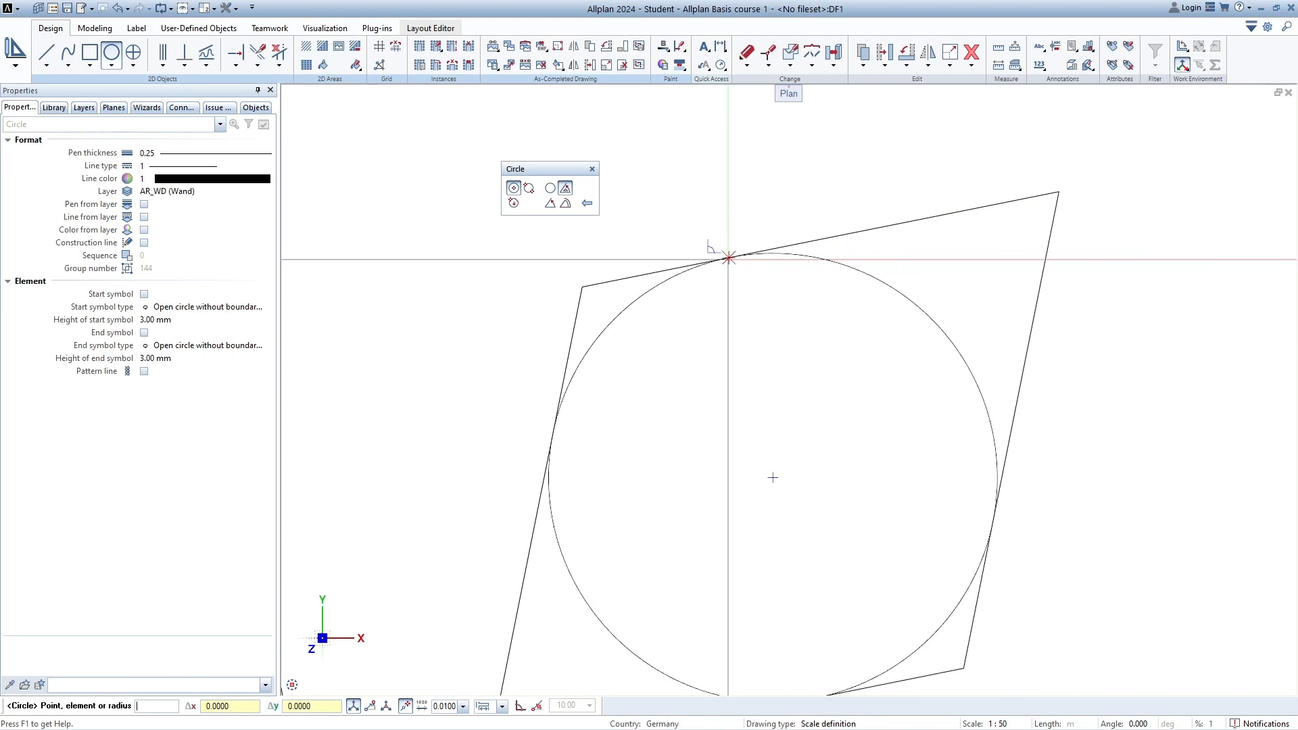
scroll(771, 475, down, 2)
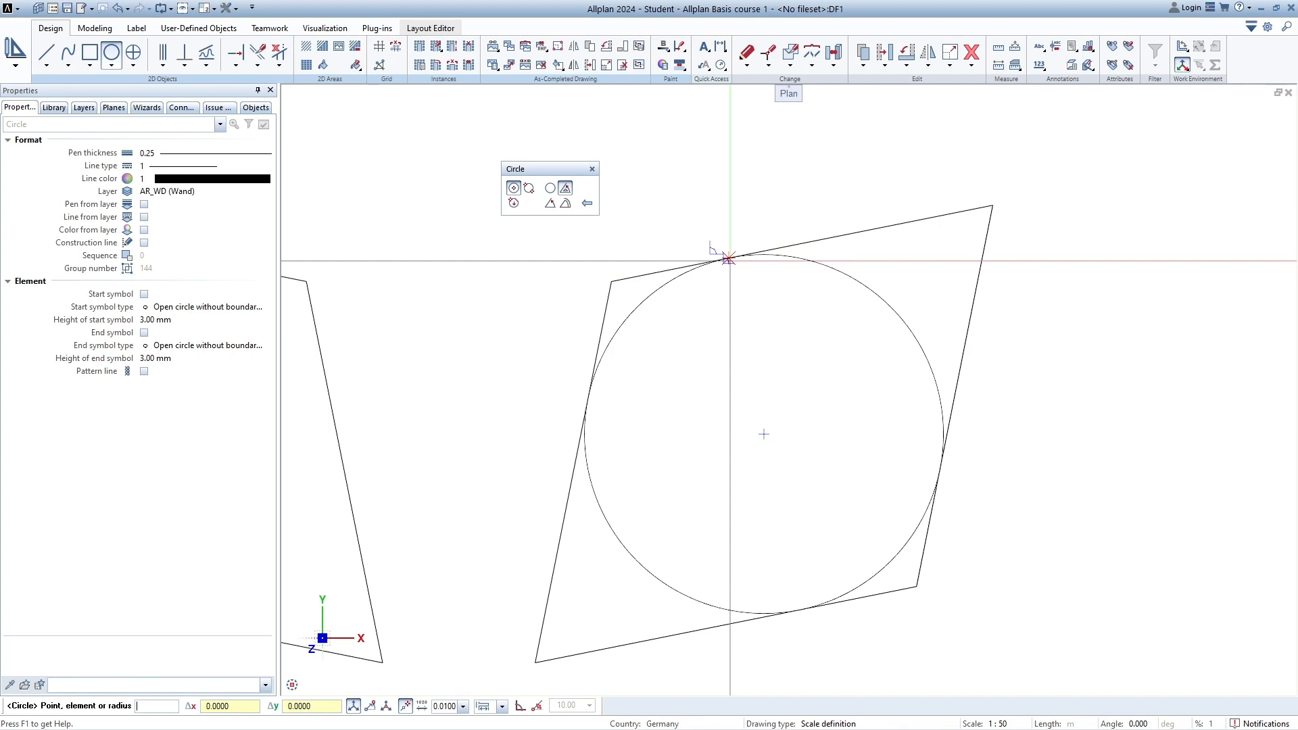
click(728, 259)
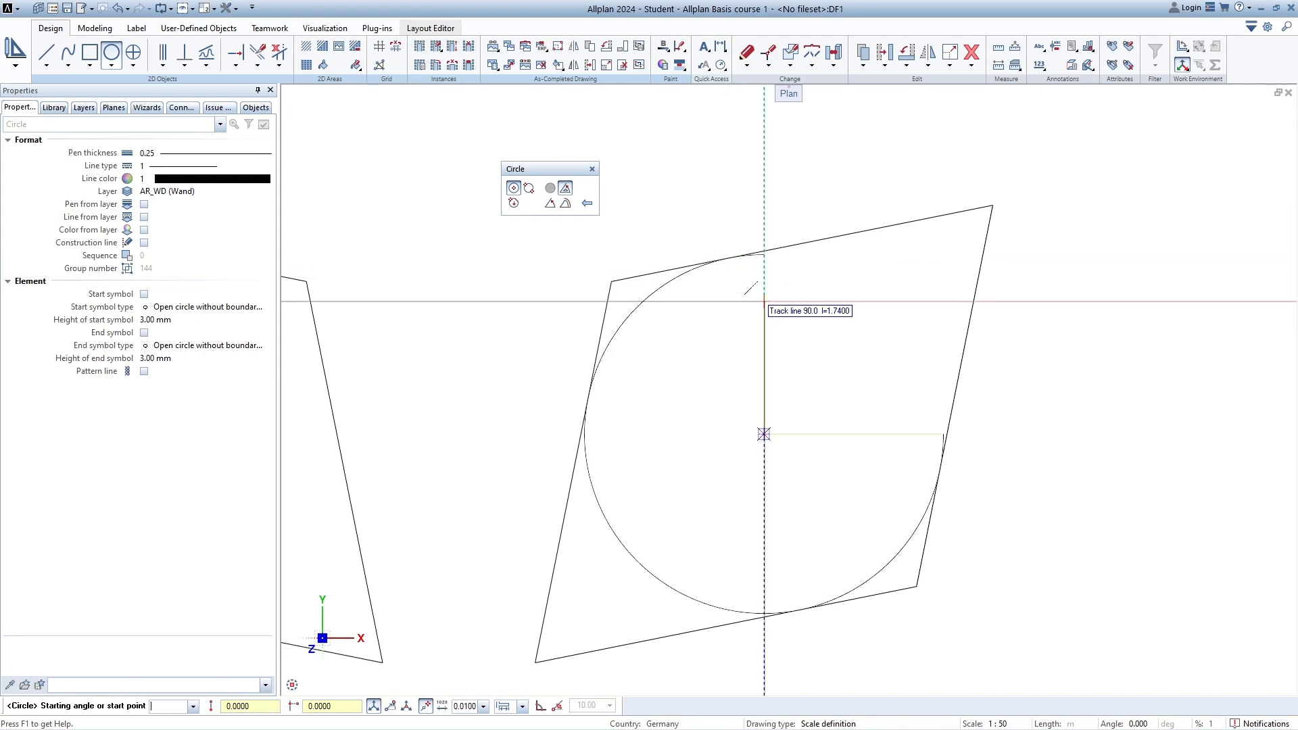
click(565, 189)
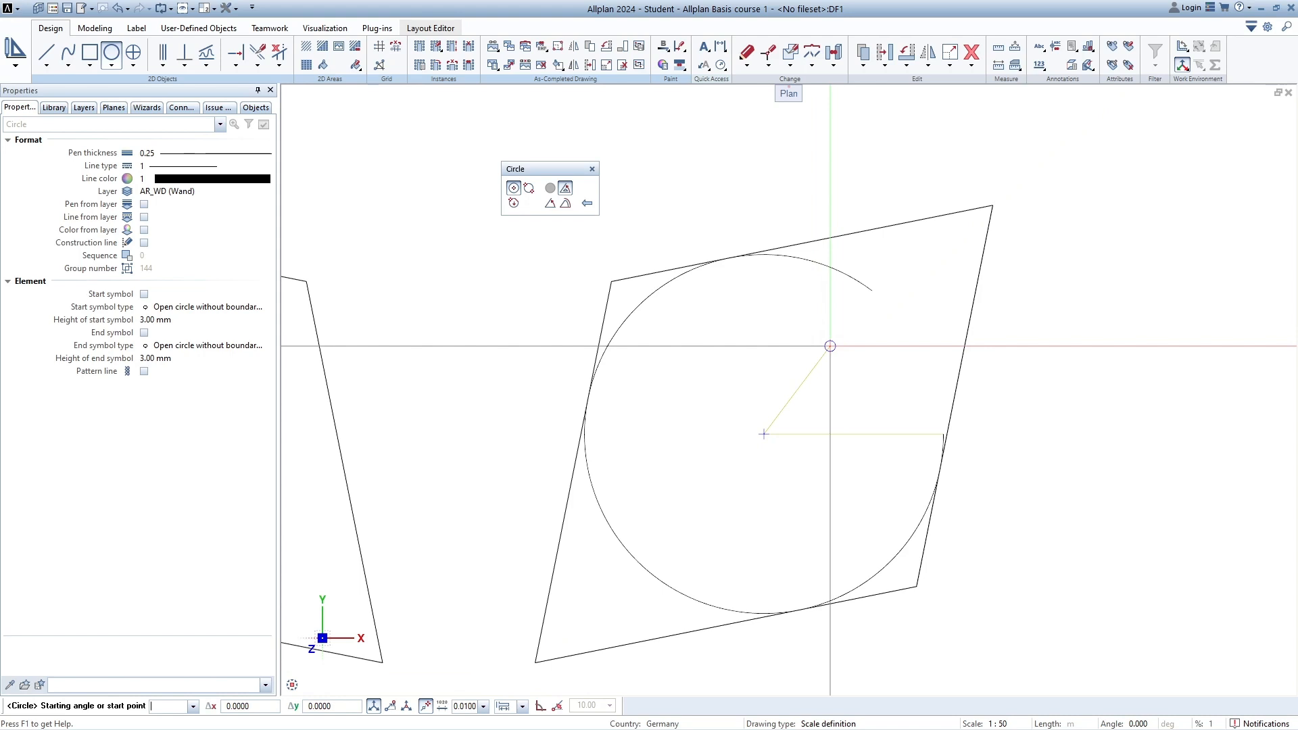
key(Escape)
scroll(777, 442, down, 3)
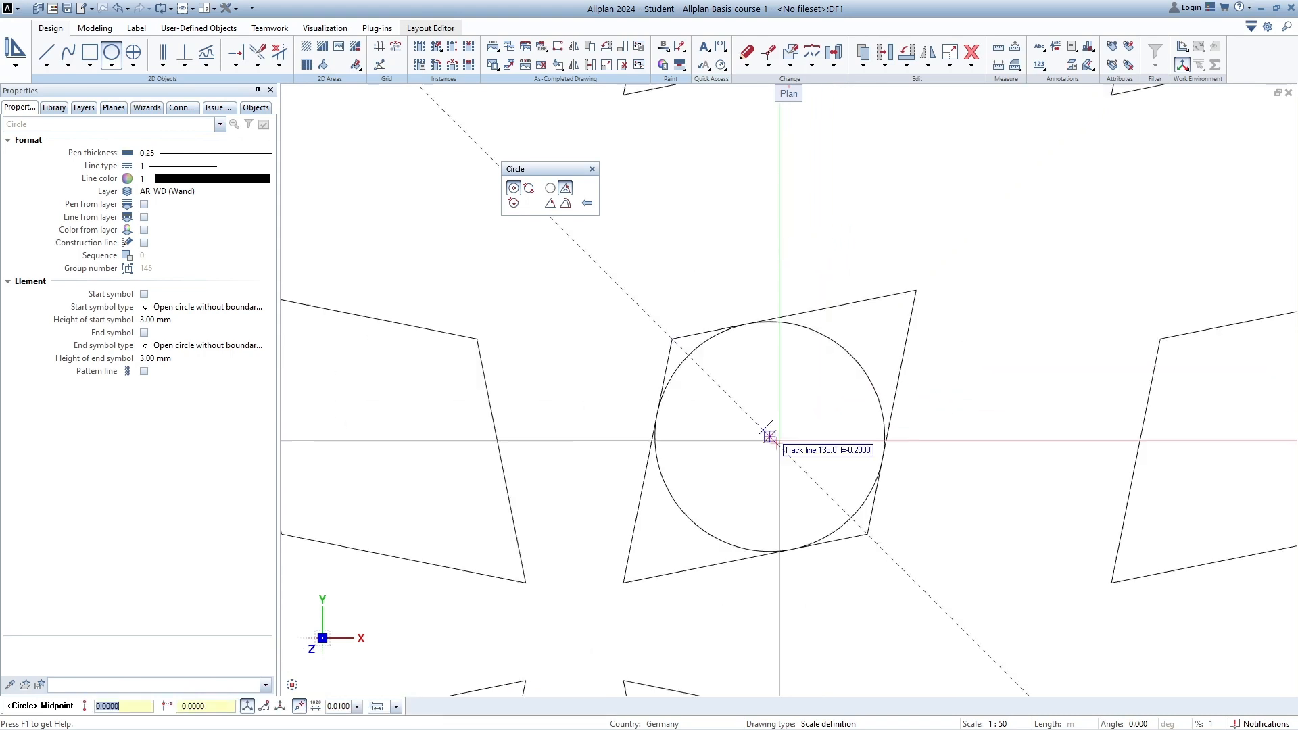
key(Escape)
- Start the Fill tool for the parallelogram with the circle and arrange its palettes clear of the figure
middle_drag(780, 509, 755, 492)
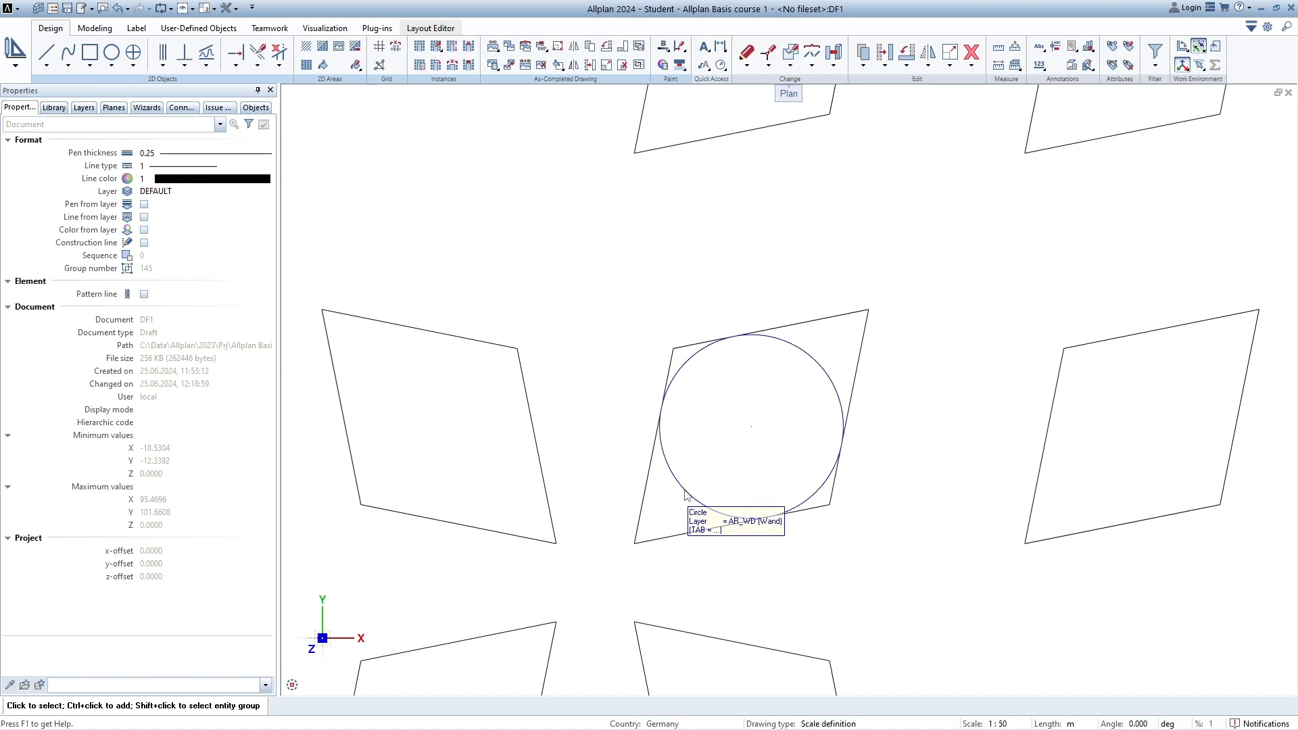
scroll(697, 446, up, 2)
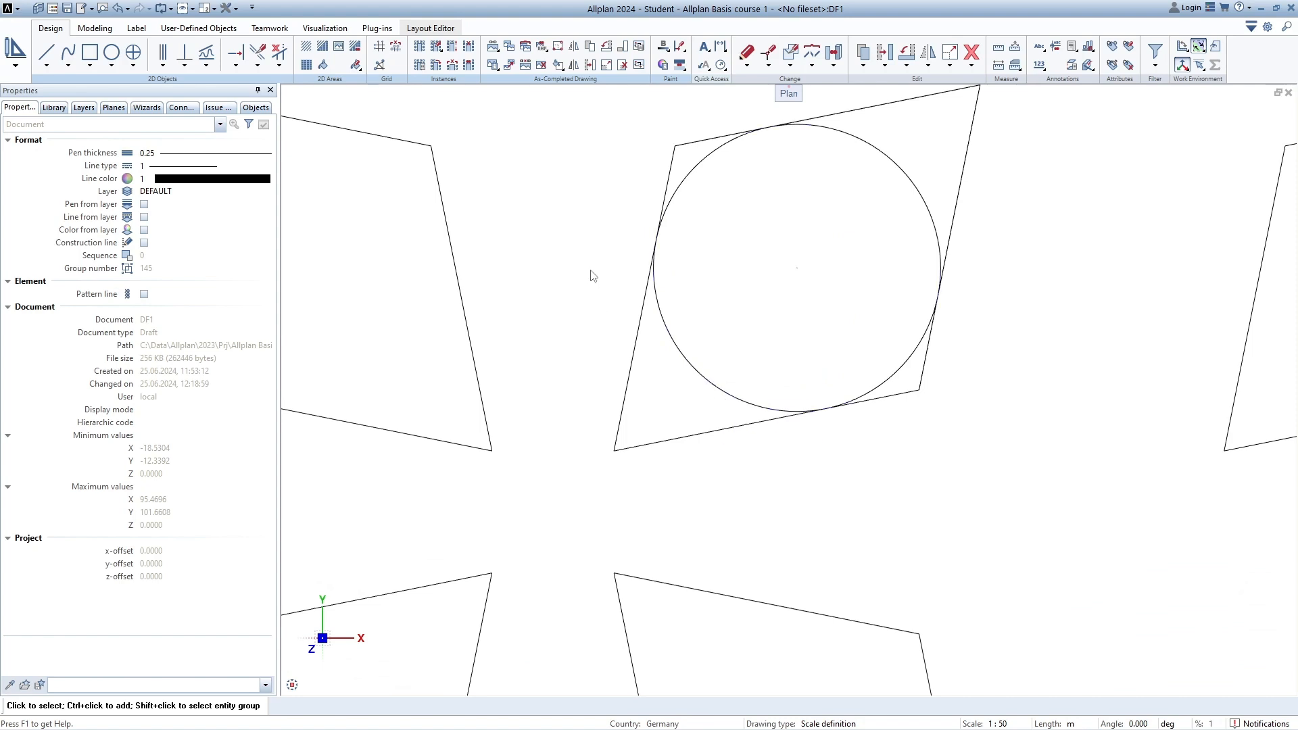
middle_drag(593, 273, 571, 390)
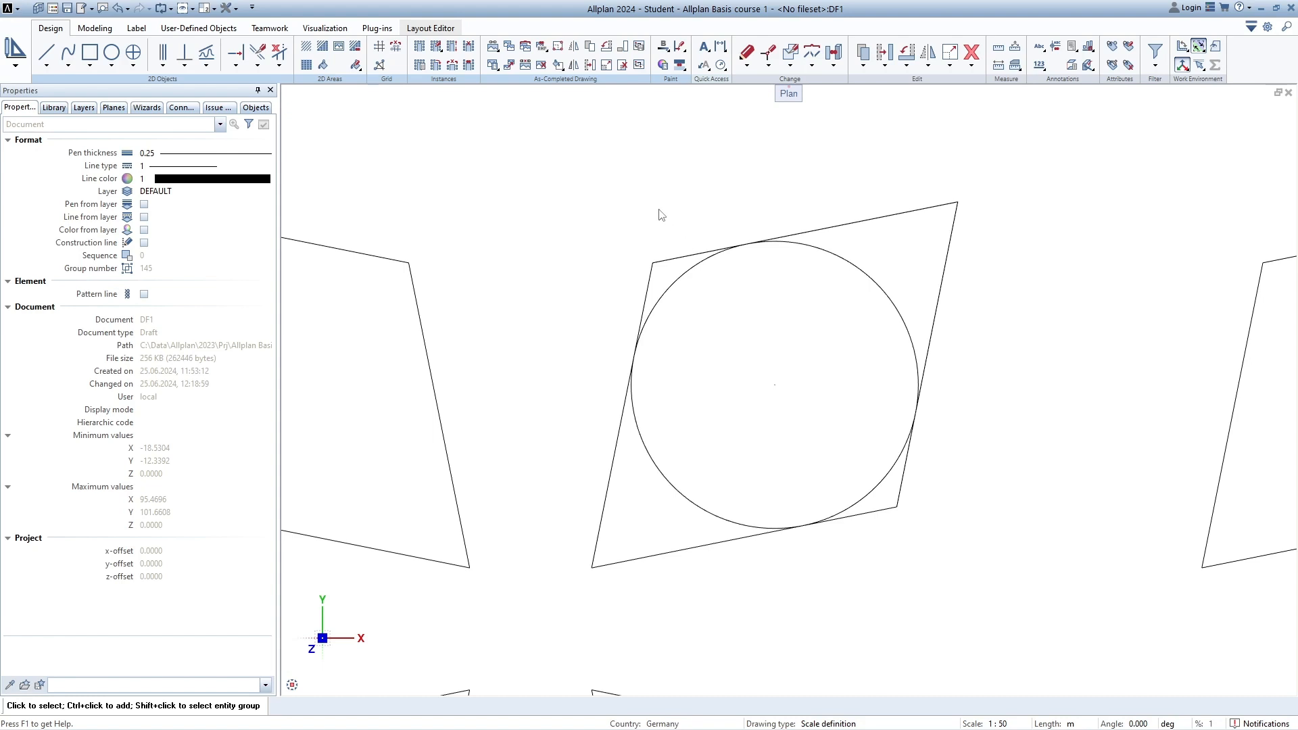
click(332, 80)
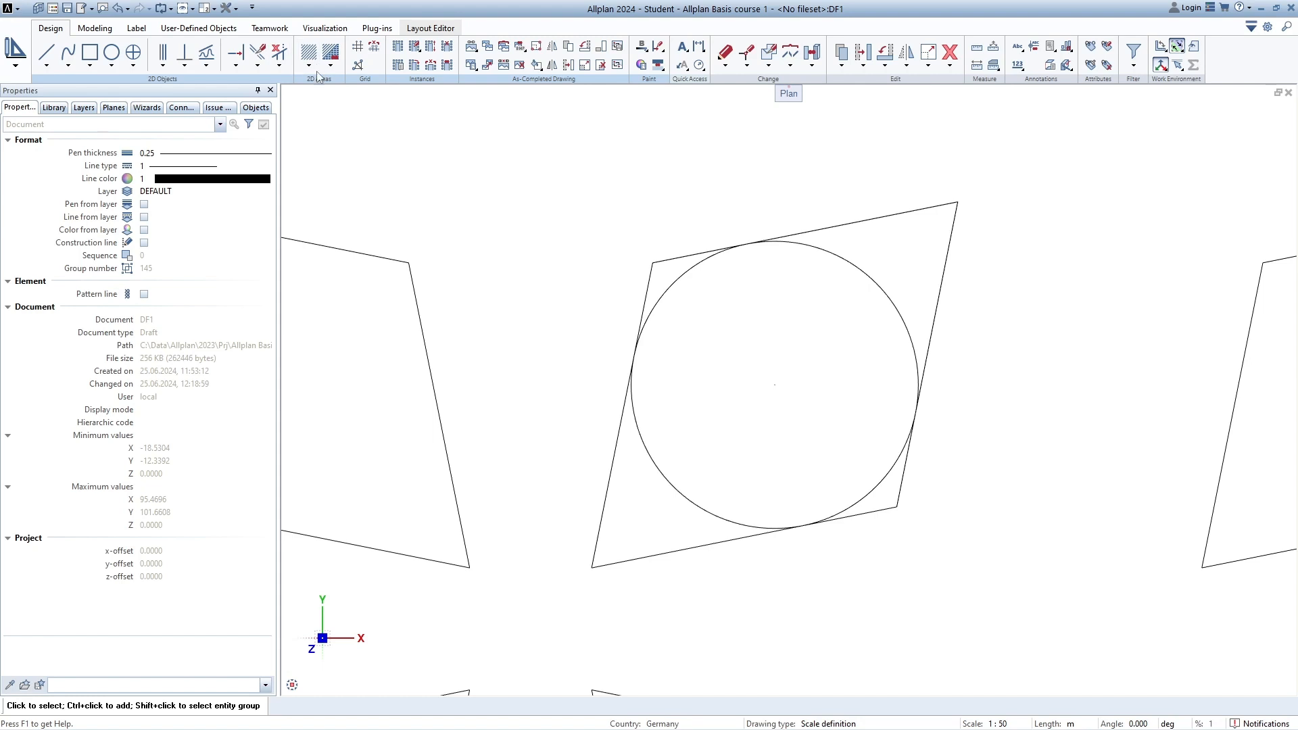
click(318, 76)
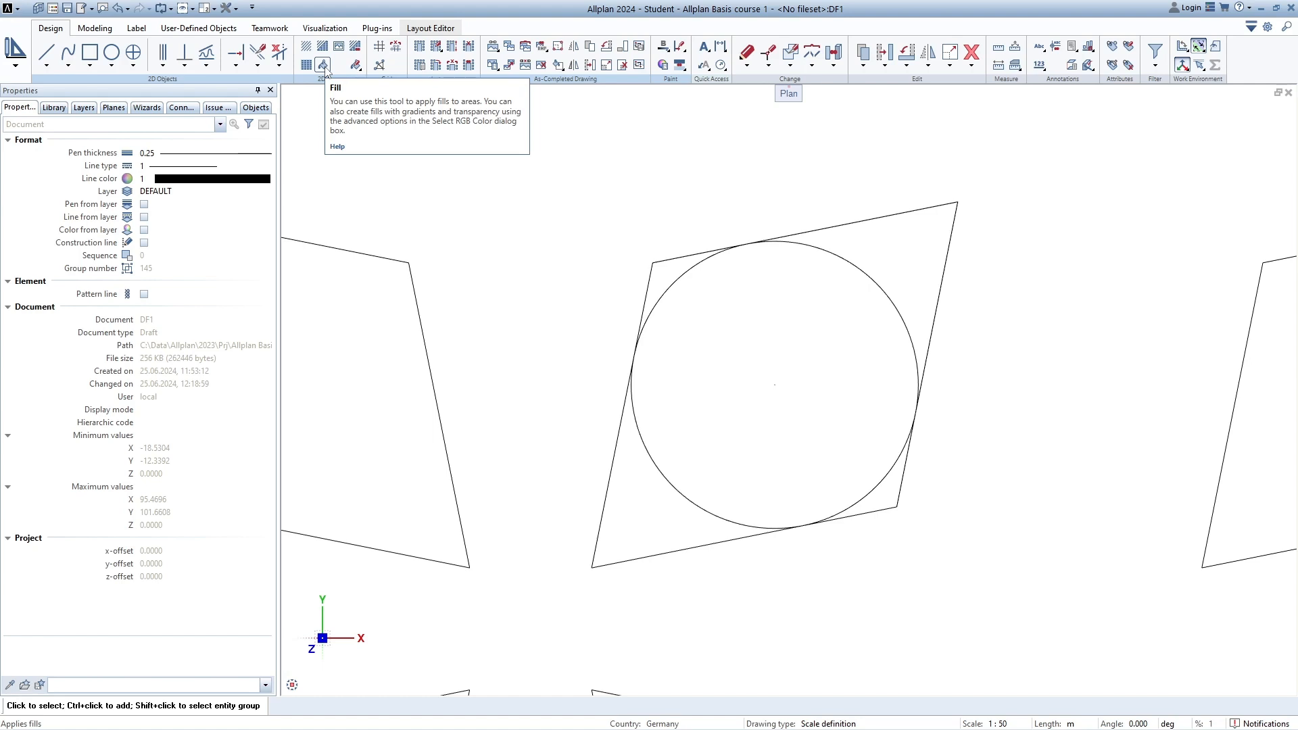
click(323, 65)
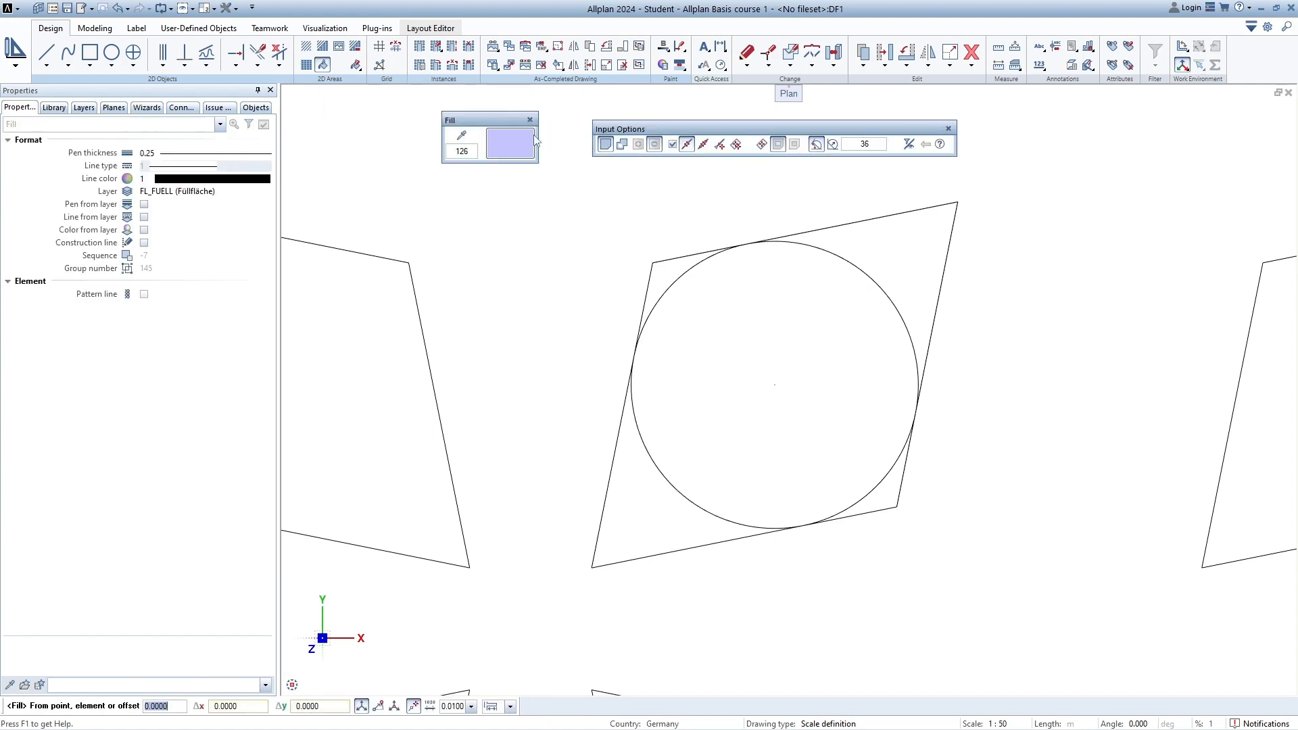
drag(482, 121, 404, 137)
drag(639, 129, 630, 119)
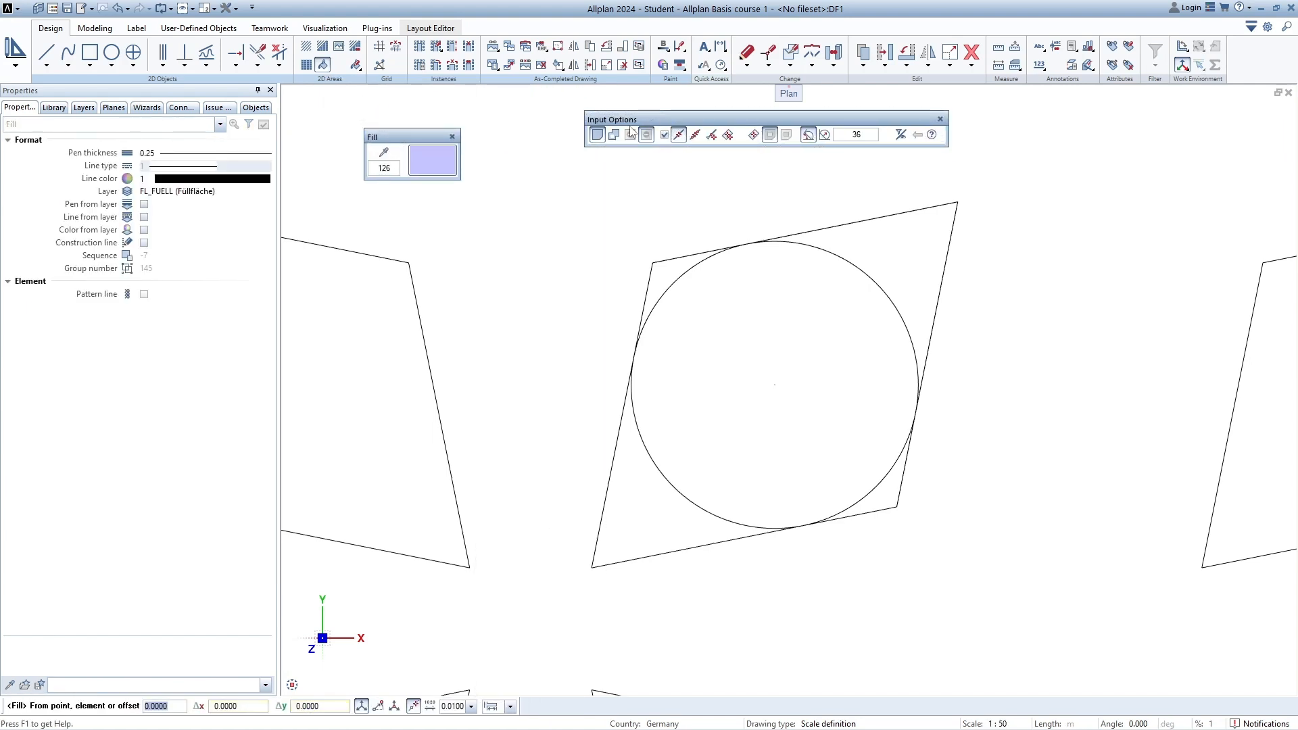
drag(428, 138, 507, 188)
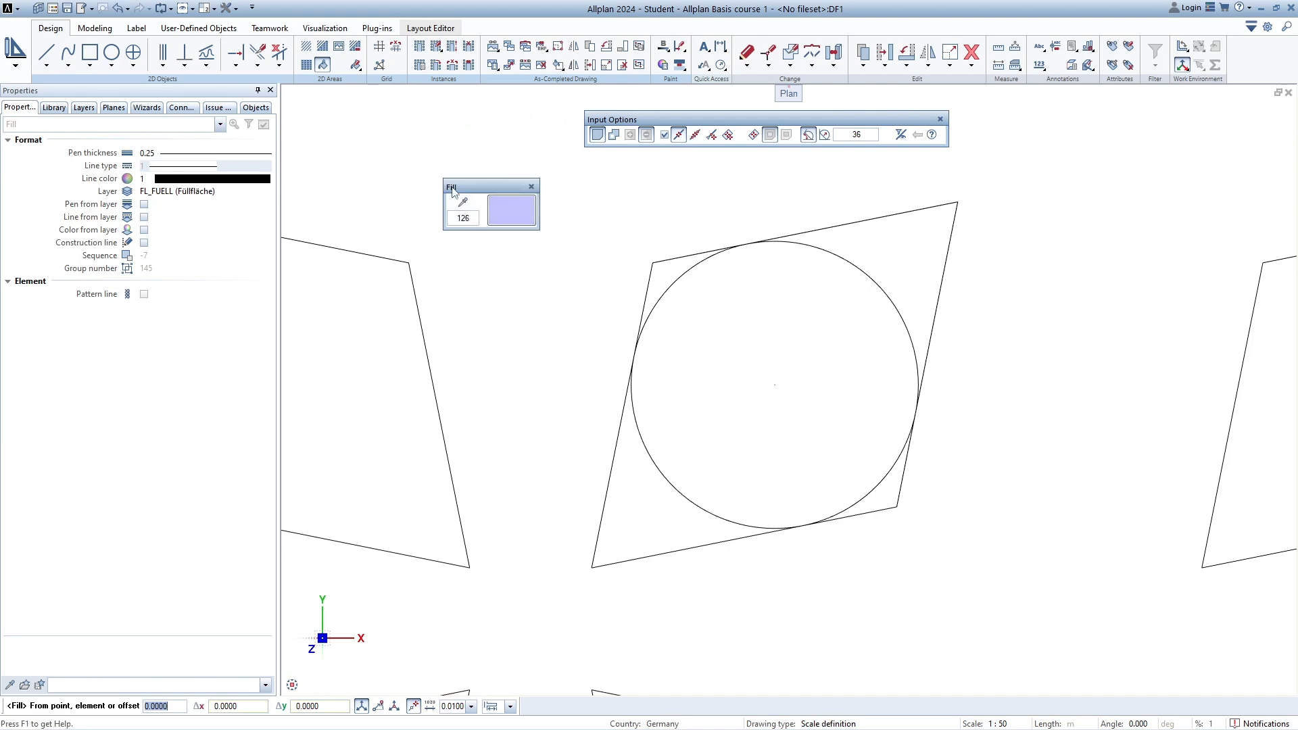
- Set the fill color to Allplan Default Color 27, a light grey
click(515, 217)
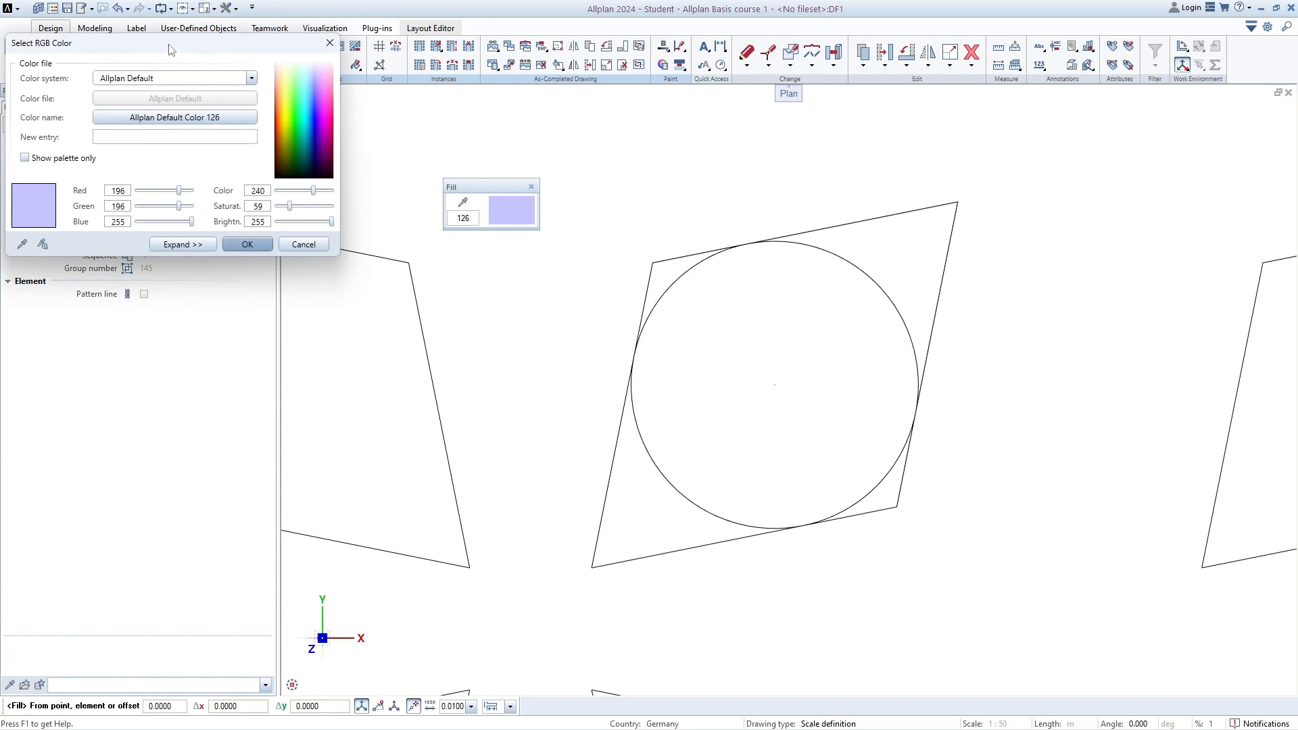
drag(170, 49, 149, 115)
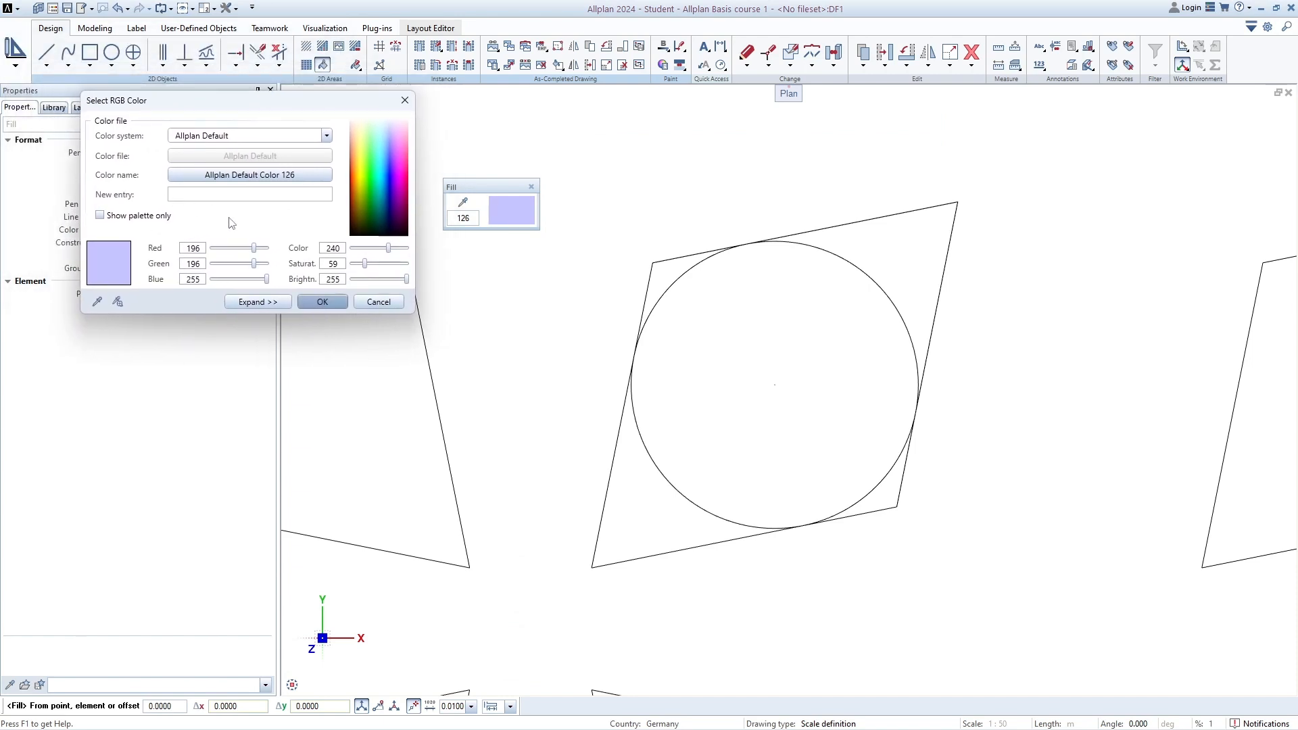
drag(322, 111, 328, 133)
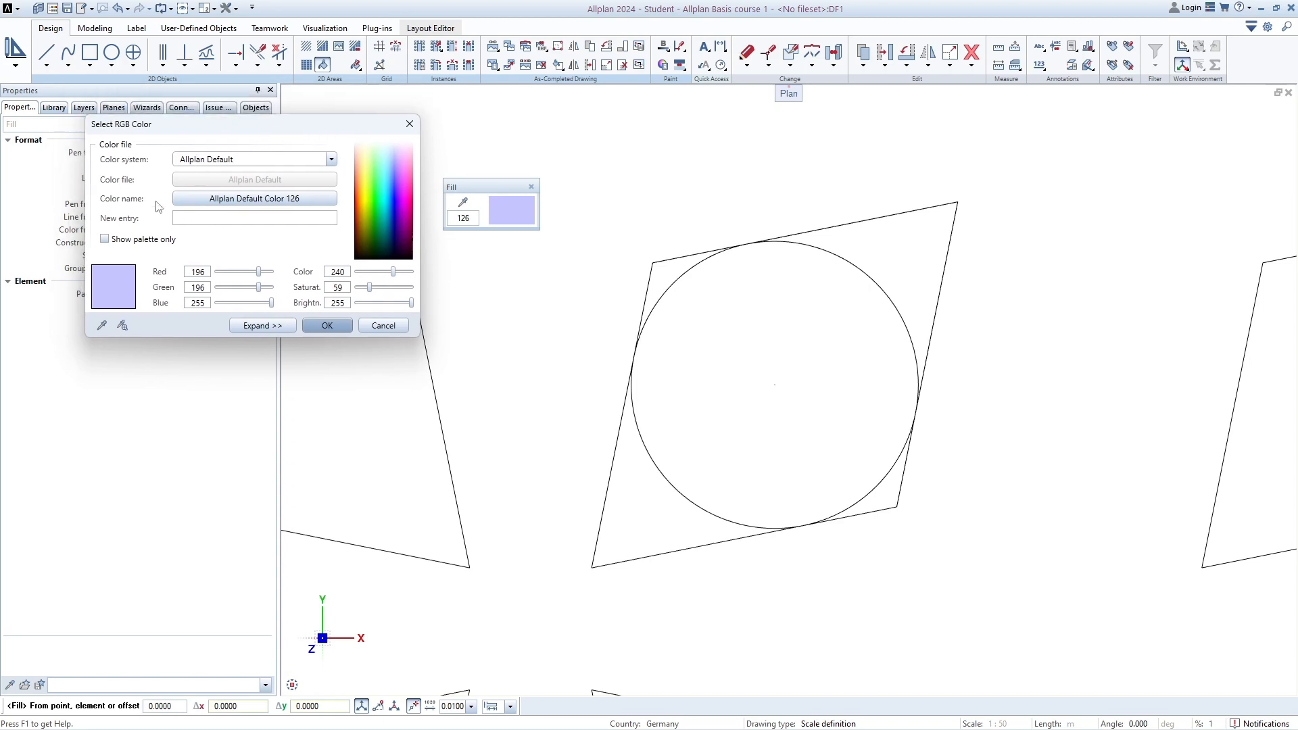
click(255, 200)
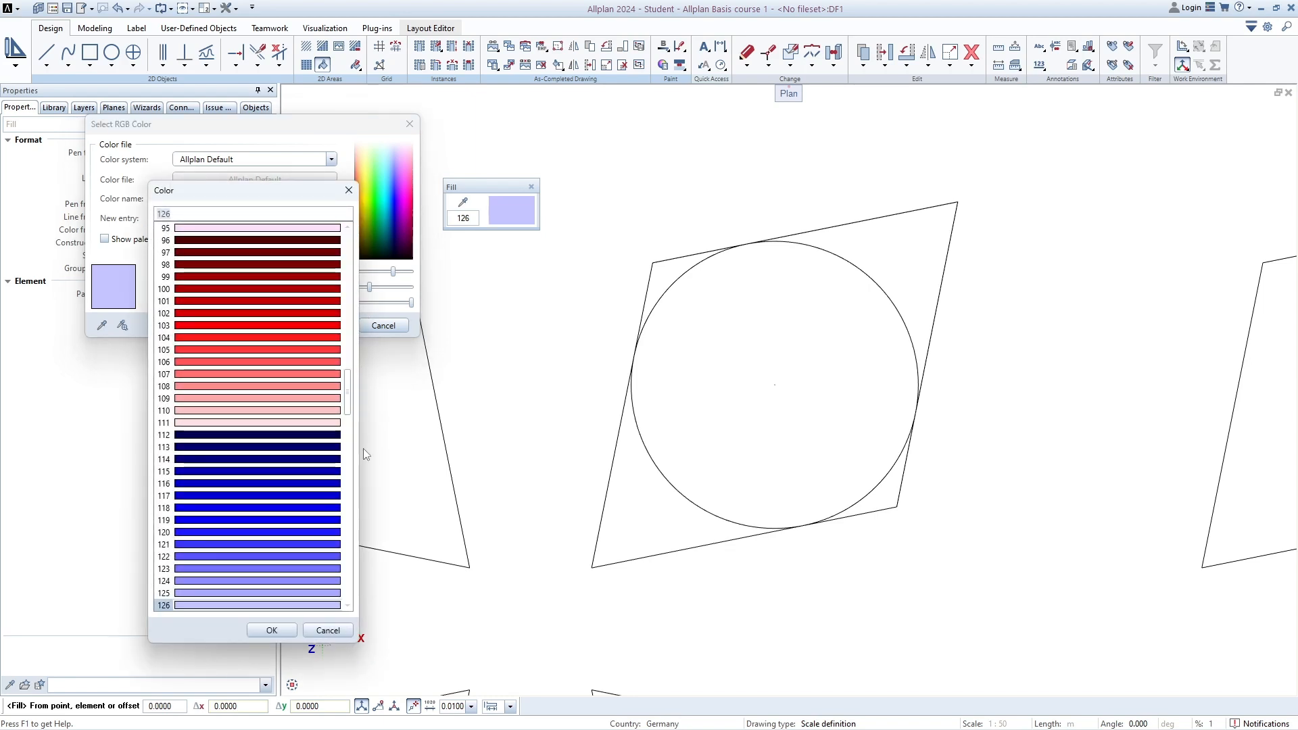
drag(348, 398, 347, 250)
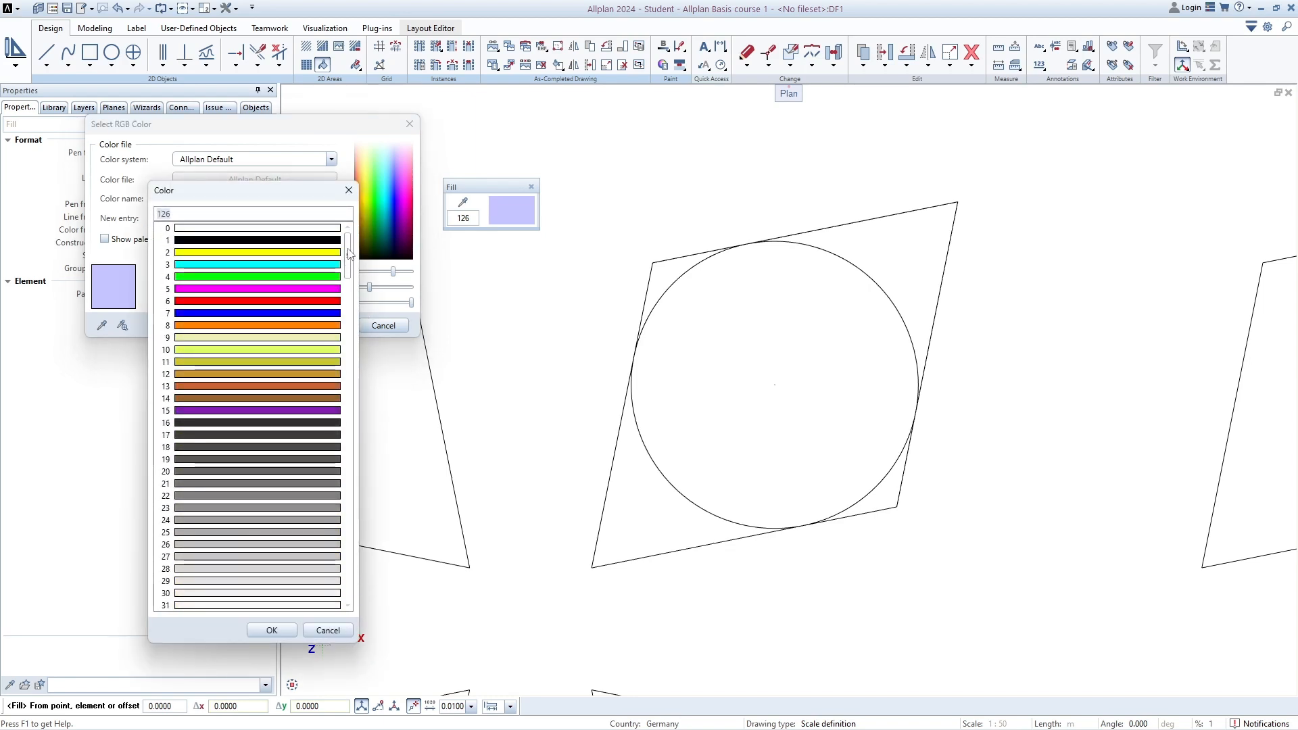
scroll(262, 338, down, 7)
scroll(307, 383, down, 4)
scroll(289, 384, up, 6)
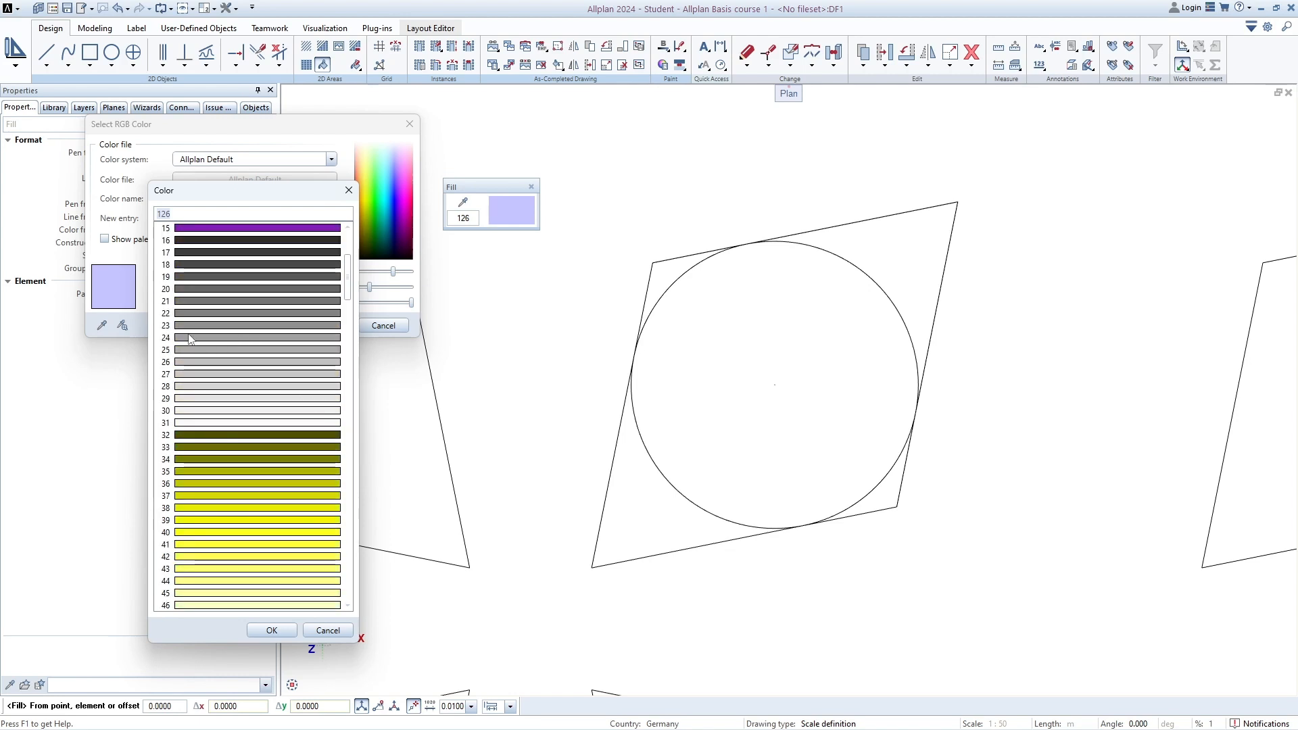
click(184, 374)
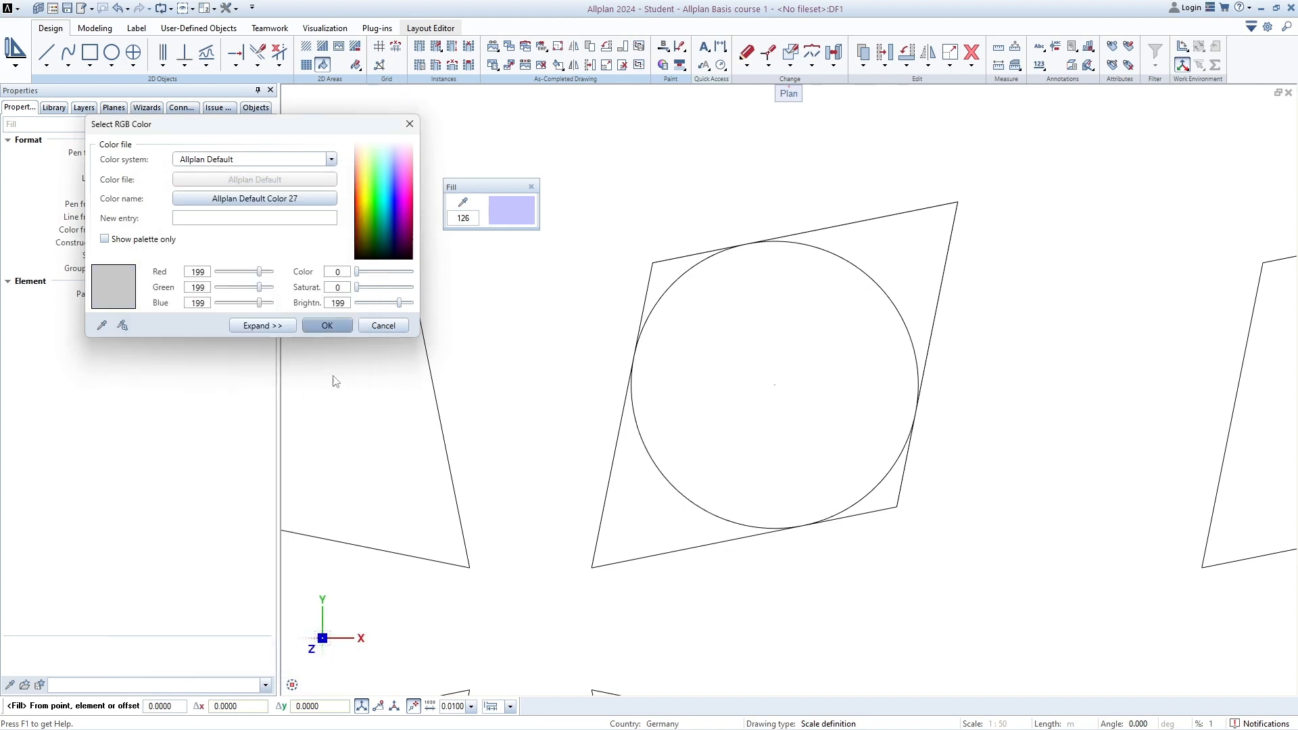
click(327, 325)
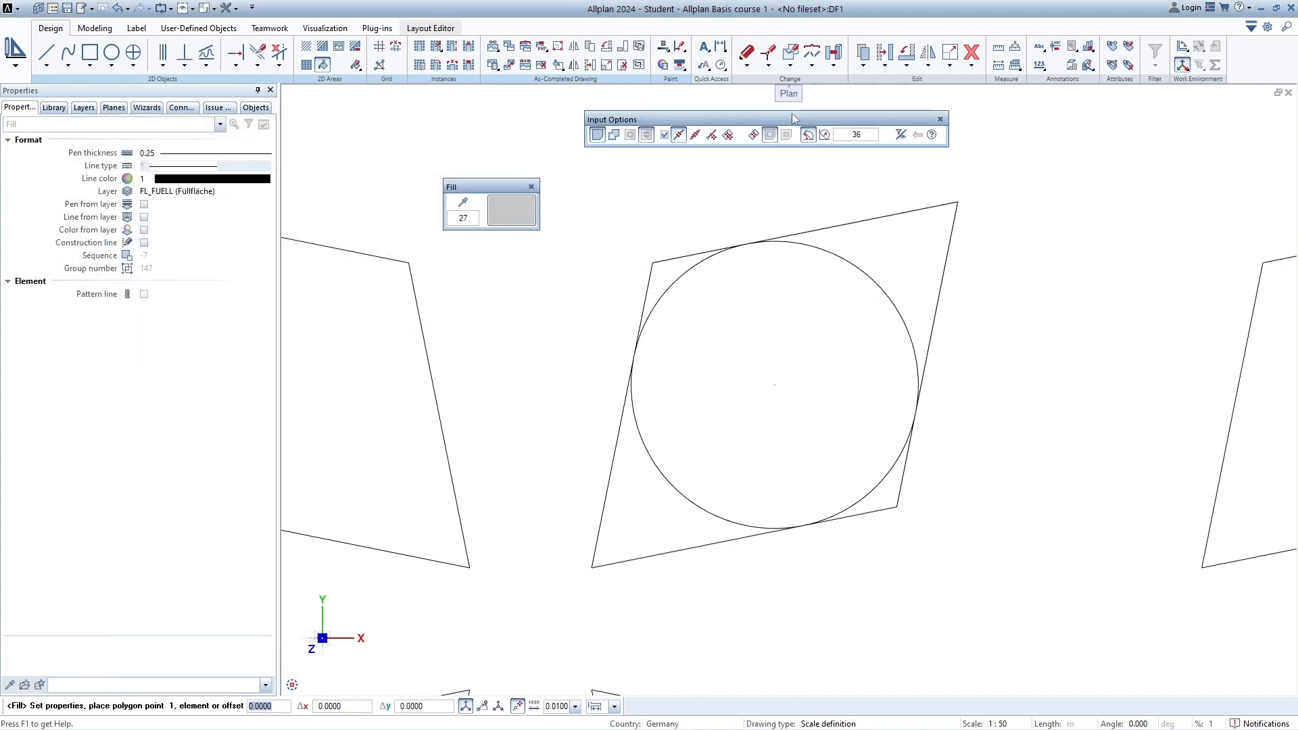
- Turn on automatic area detection in the fill's input options and keep both palettes clear of the parallelogram
drag(794, 120, 818, 143)
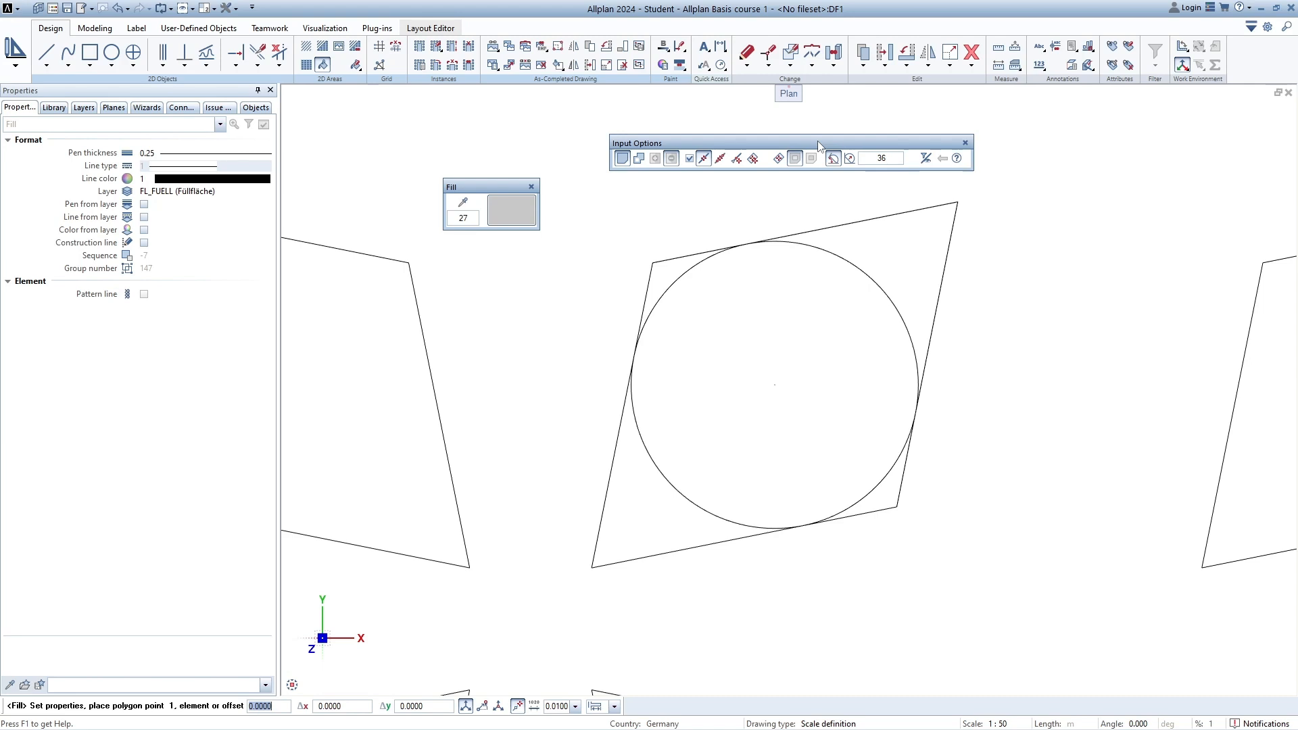
click(779, 161)
drag(686, 142, 712, 133)
drag(488, 193, 510, 165)
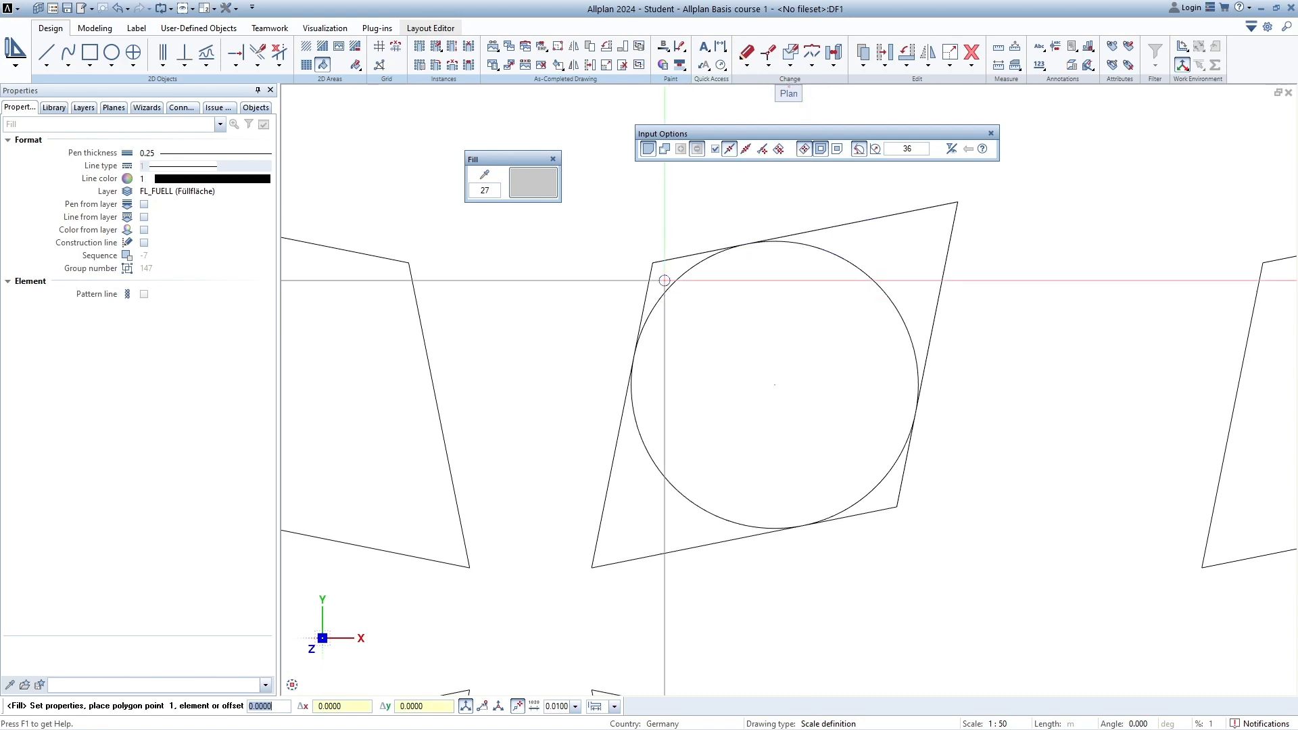
scroll(659, 278, up, 4)
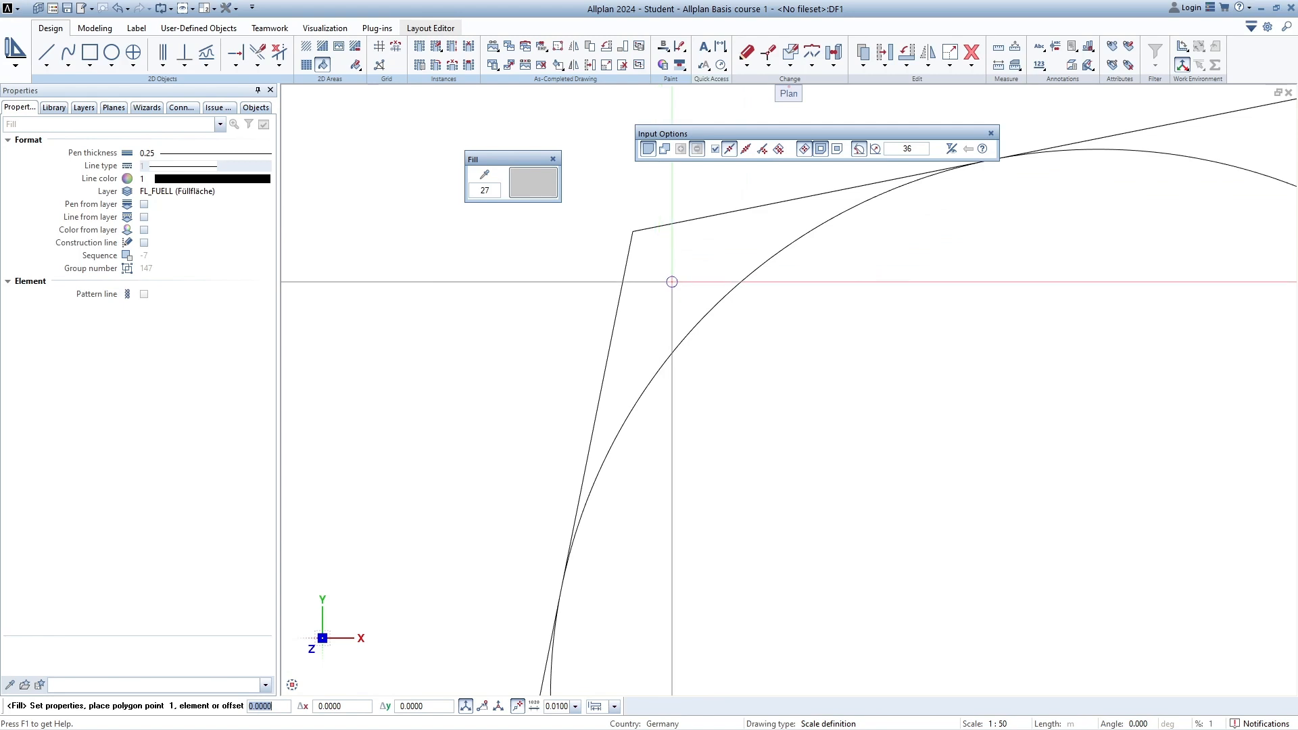
- Fill the parallelogram's upper-left corner area with the current grey and its lower-left corner area with Allplan Default Color 10, a yellow-green
click(672, 281)
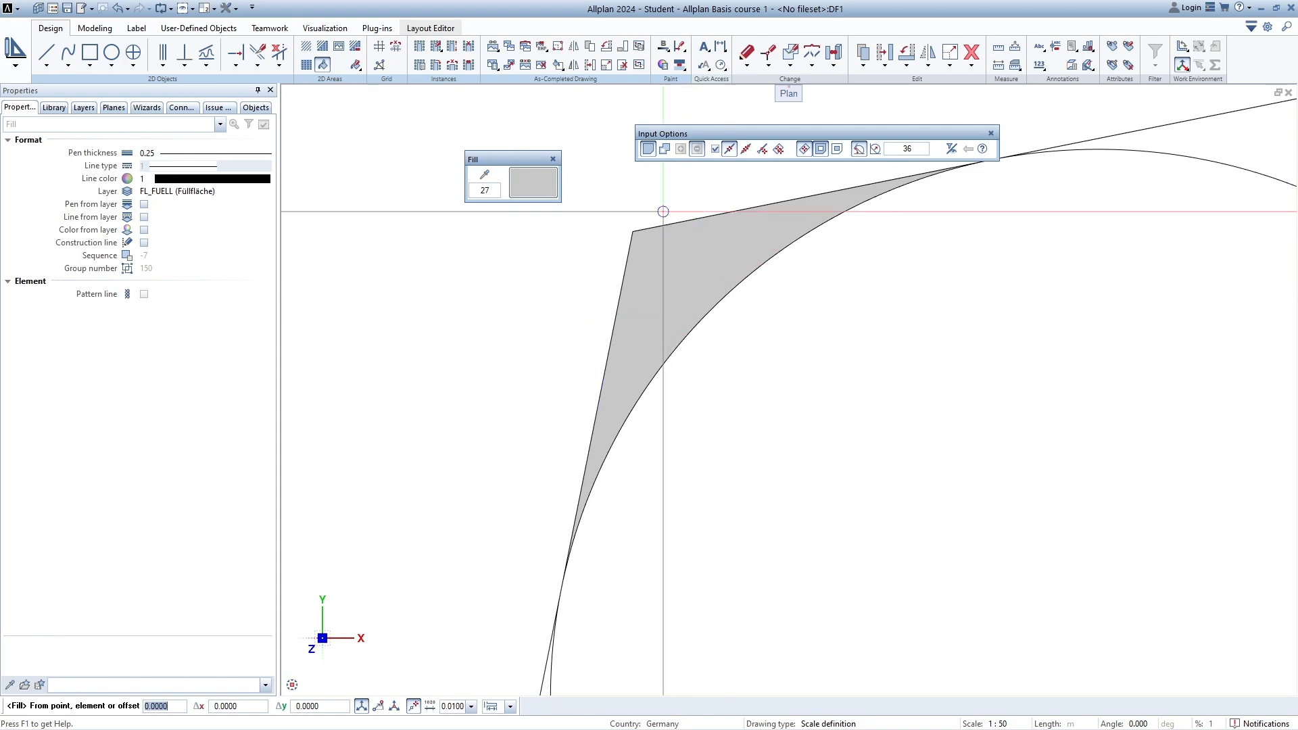
scroll(655, 258, down, 2)
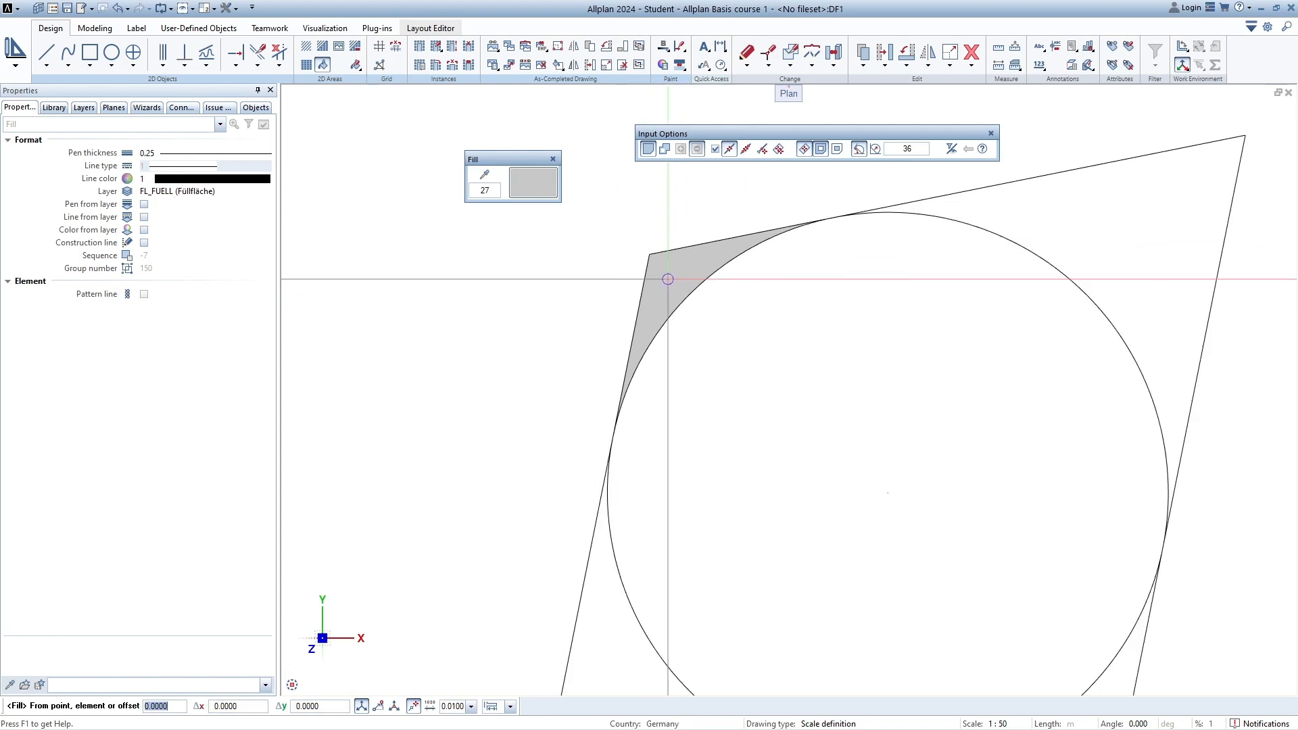
click(533, 183)
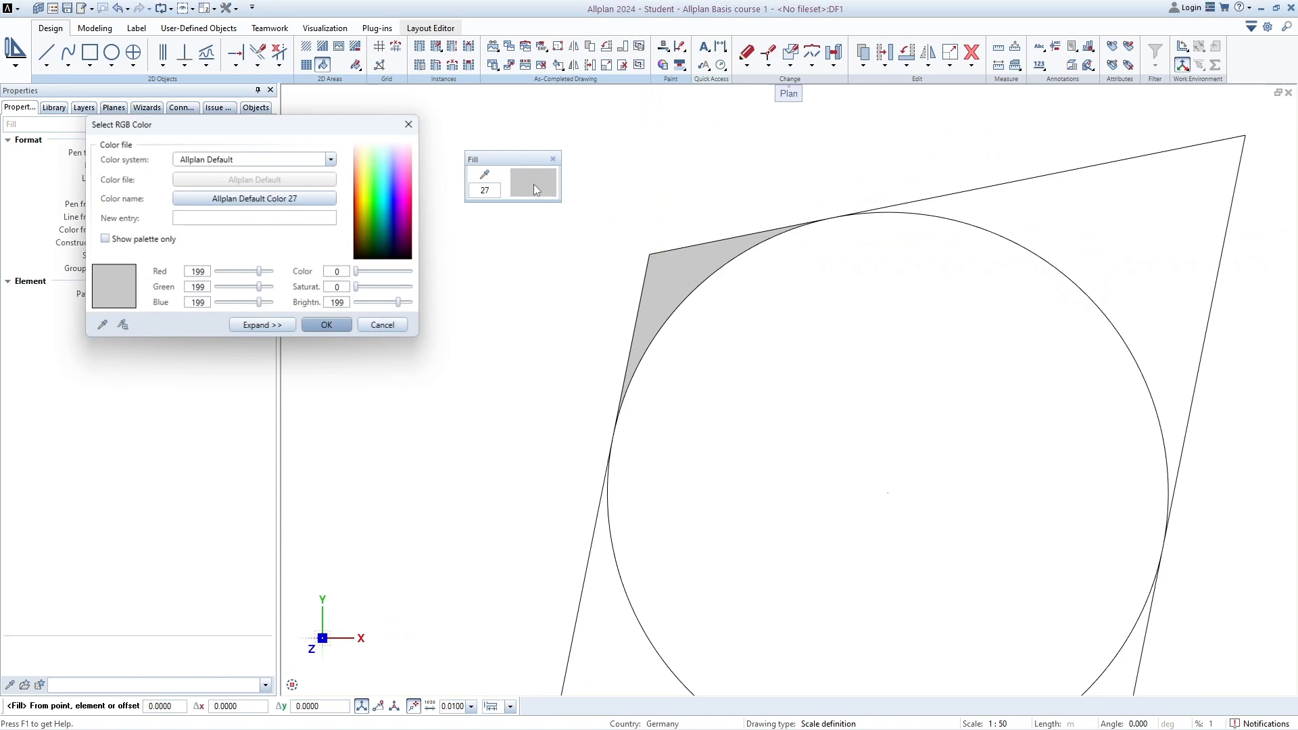
click(283, 198)
click(265, 368)
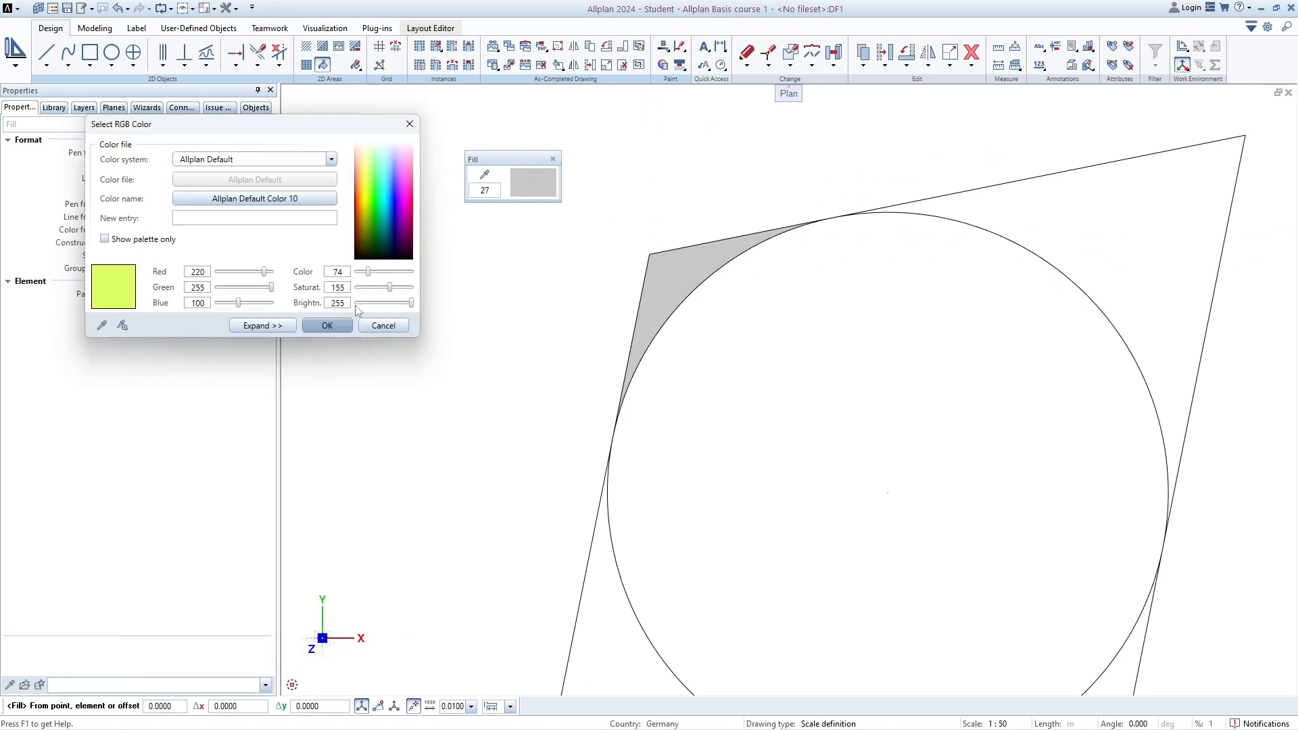
click(327, 325)
click(565, 591)
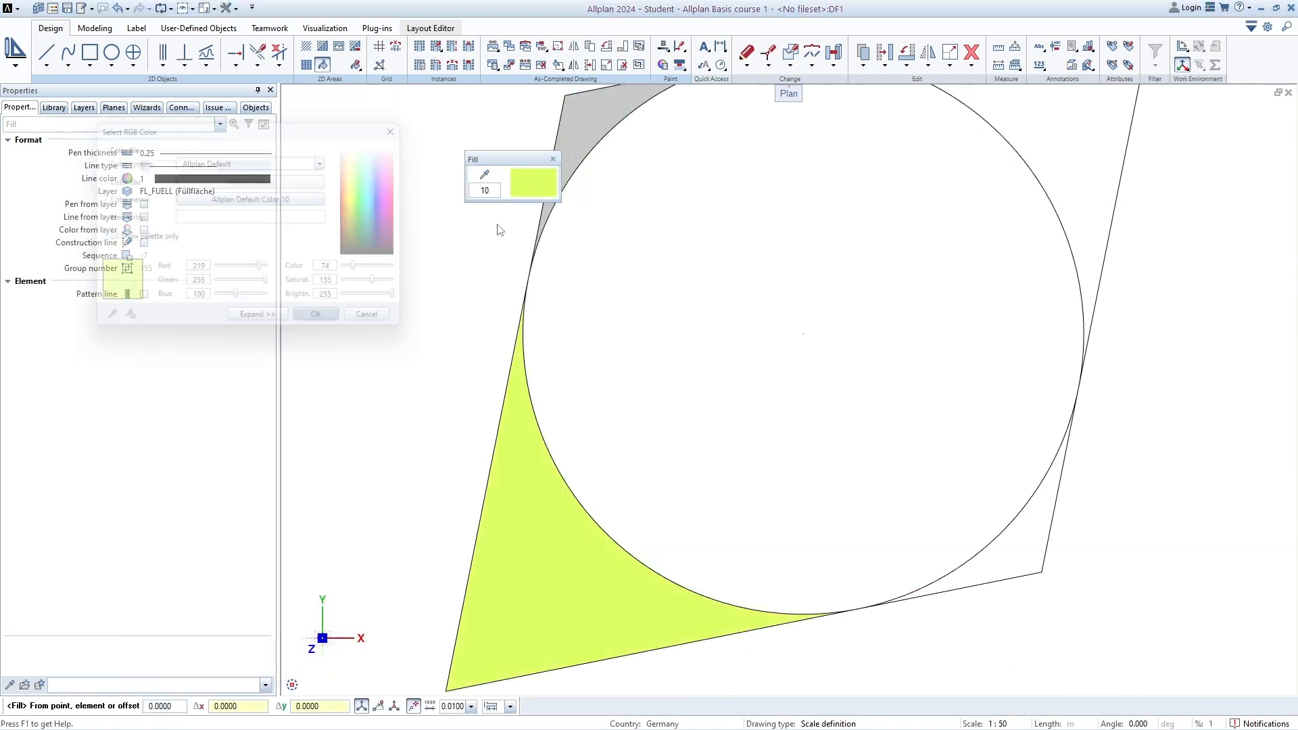
- Fill the parallelogram's lower-right corner area outside the circle with Allplan Default Color 90, a magenta
click(261, 201)
scroll(306, 440, down, 20)
click(227, 530)
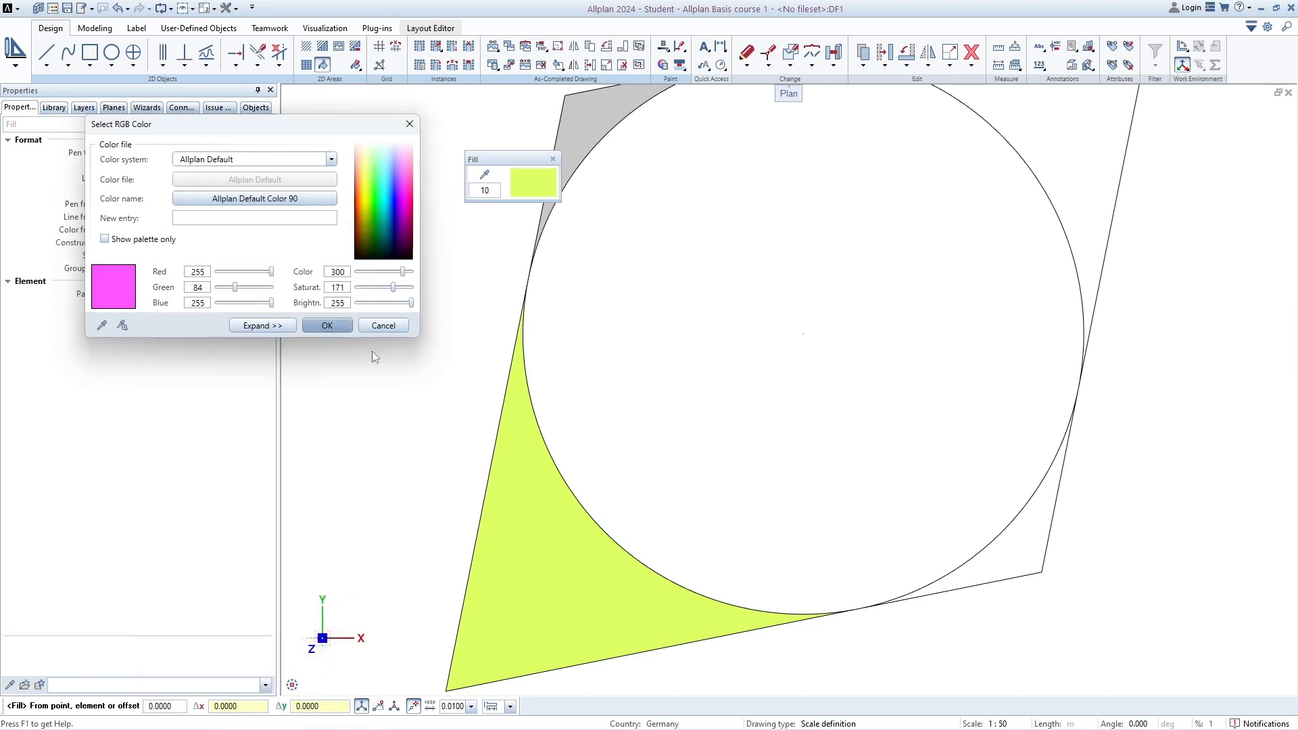
click(327, 325)
click(1034, 528)
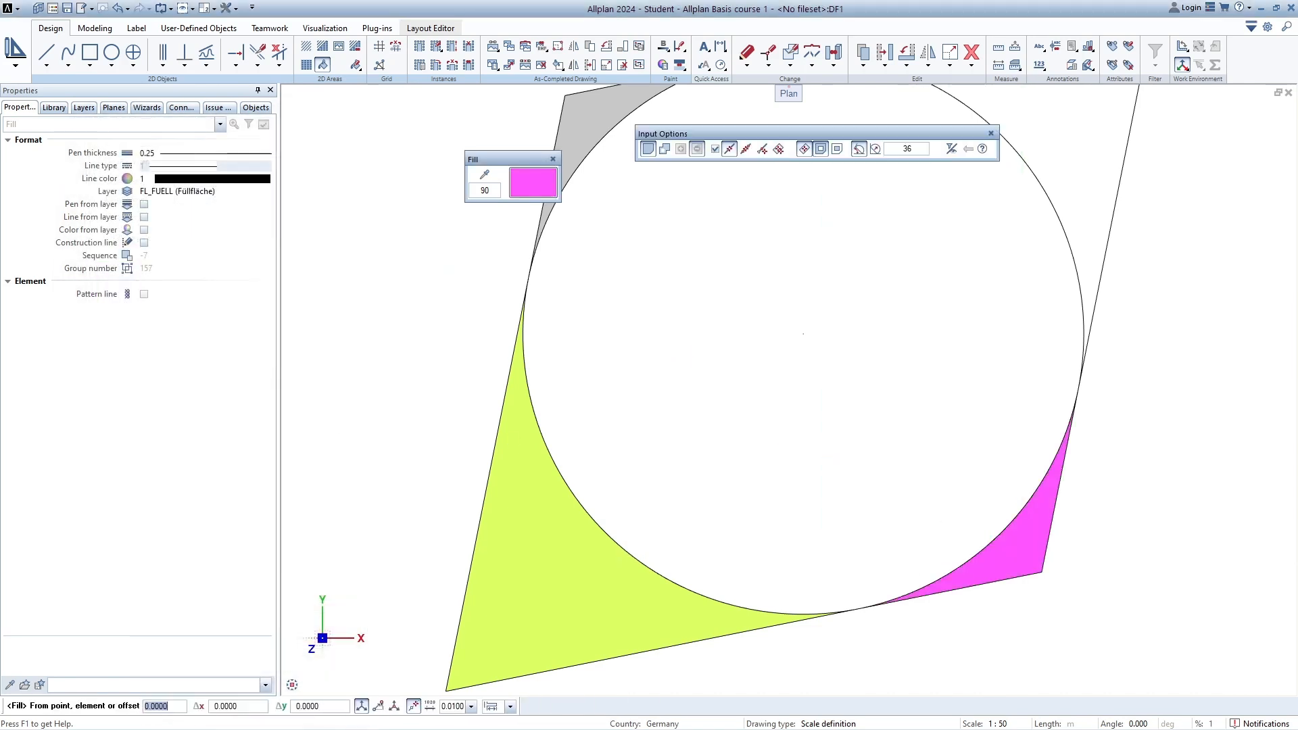
- Fill the parallelogram's upper-right corner area outside the circle with Allplan Default Color 72, a bright green
click(527, 182)
click(257, 198)
scroll(254, 405, down, 8)
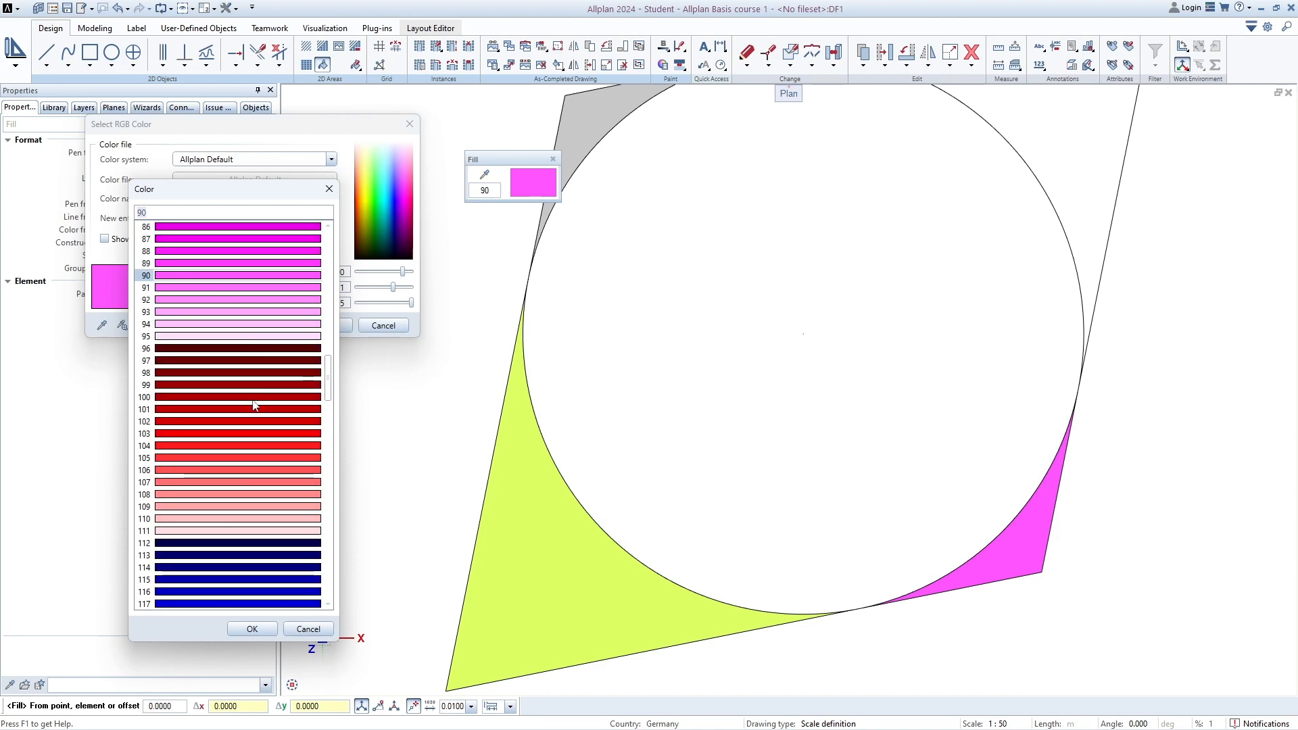
scroll(254, 406, up, 7)
click(211, 315)
click(329, 326)
click(1079, 156)
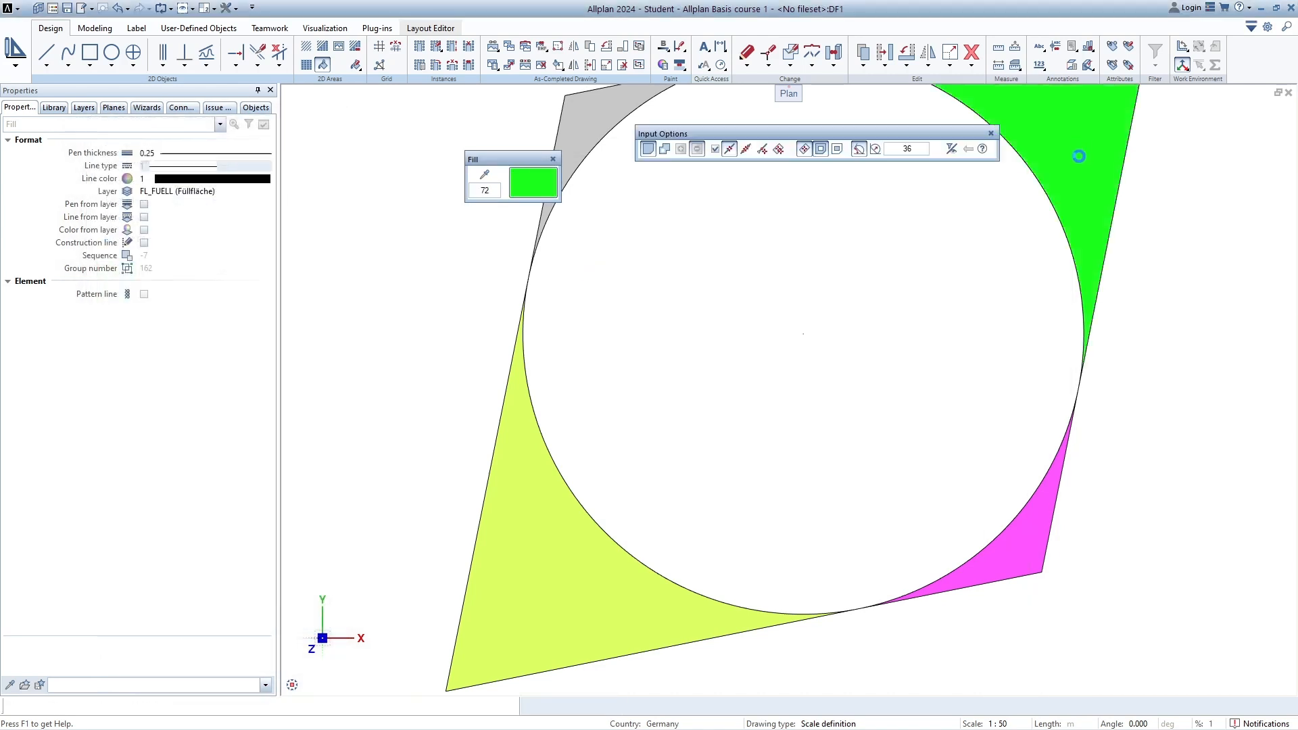
- Fill the circle inside the parallelogram with Allplan Default Color 104, a red, and end the Fill tool
middle_drag(1079, 156, 936, 453)
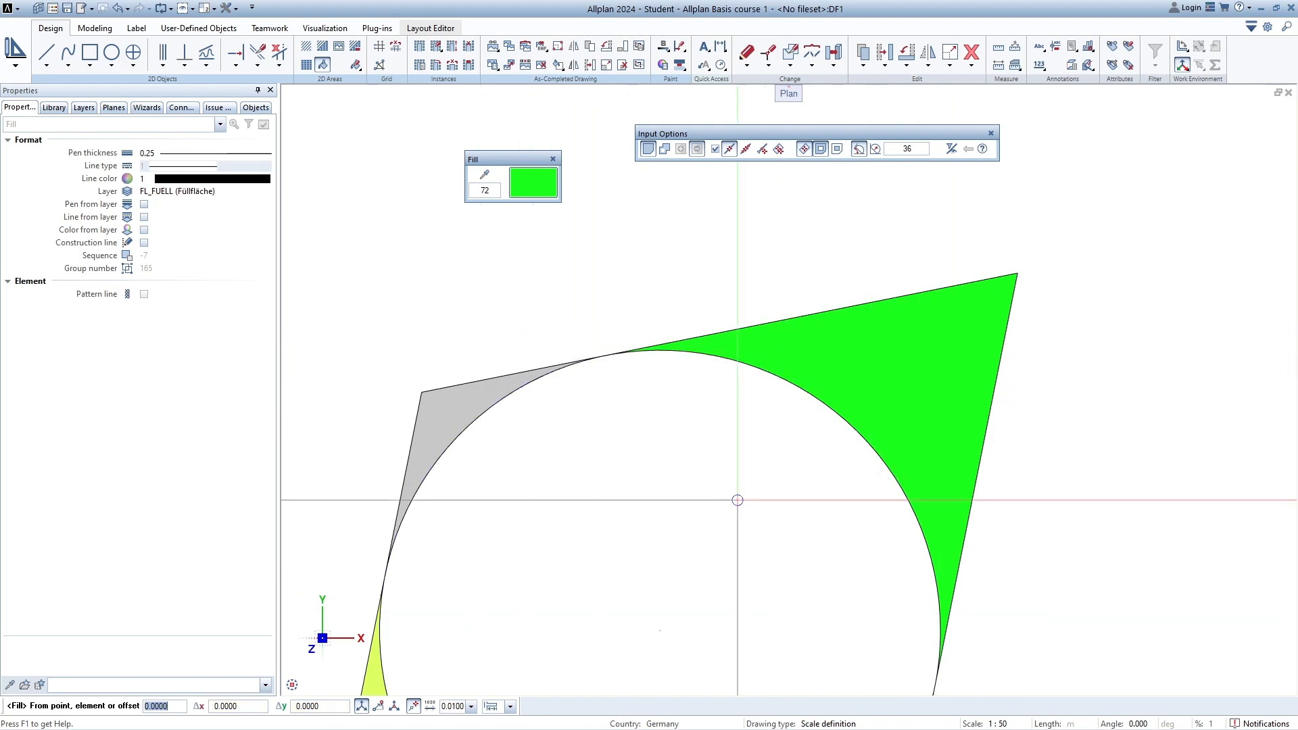
scroll(739, 499, down, 1)
scroll(817, 310, up, 1)
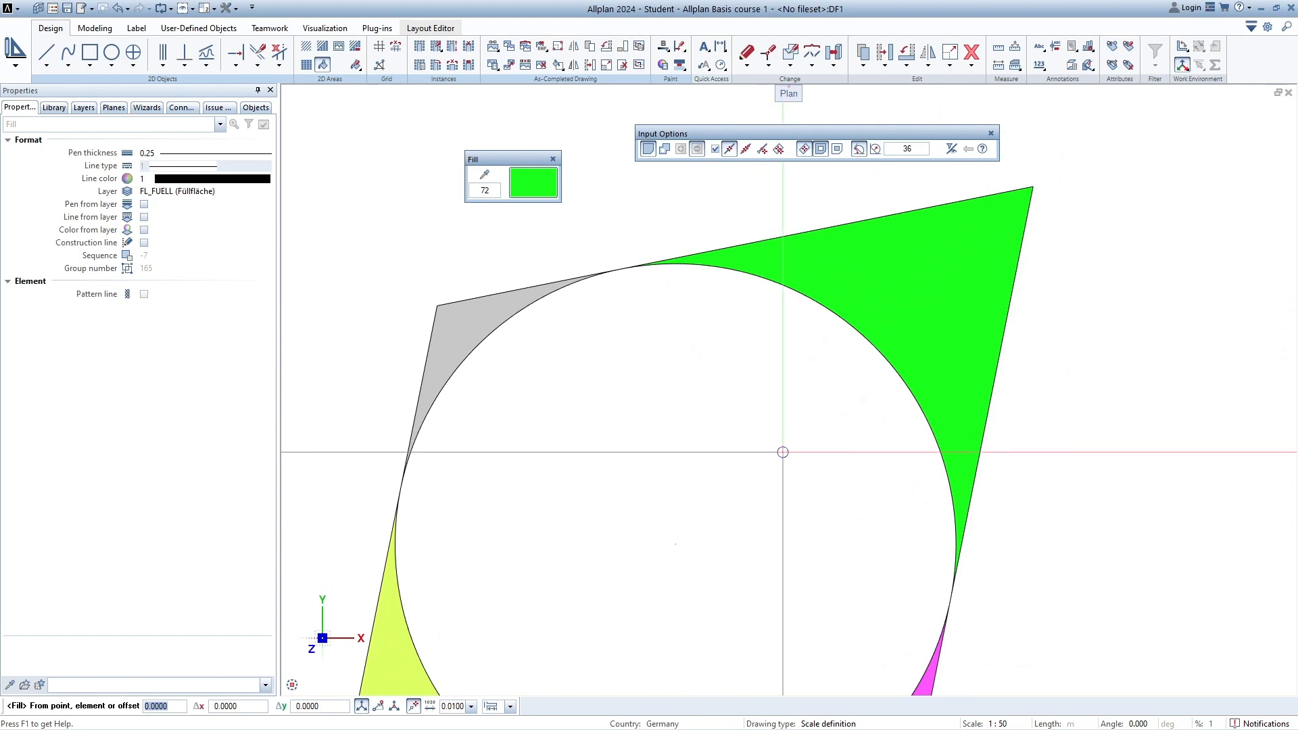
middle_drag(782, 449, 811, 325)
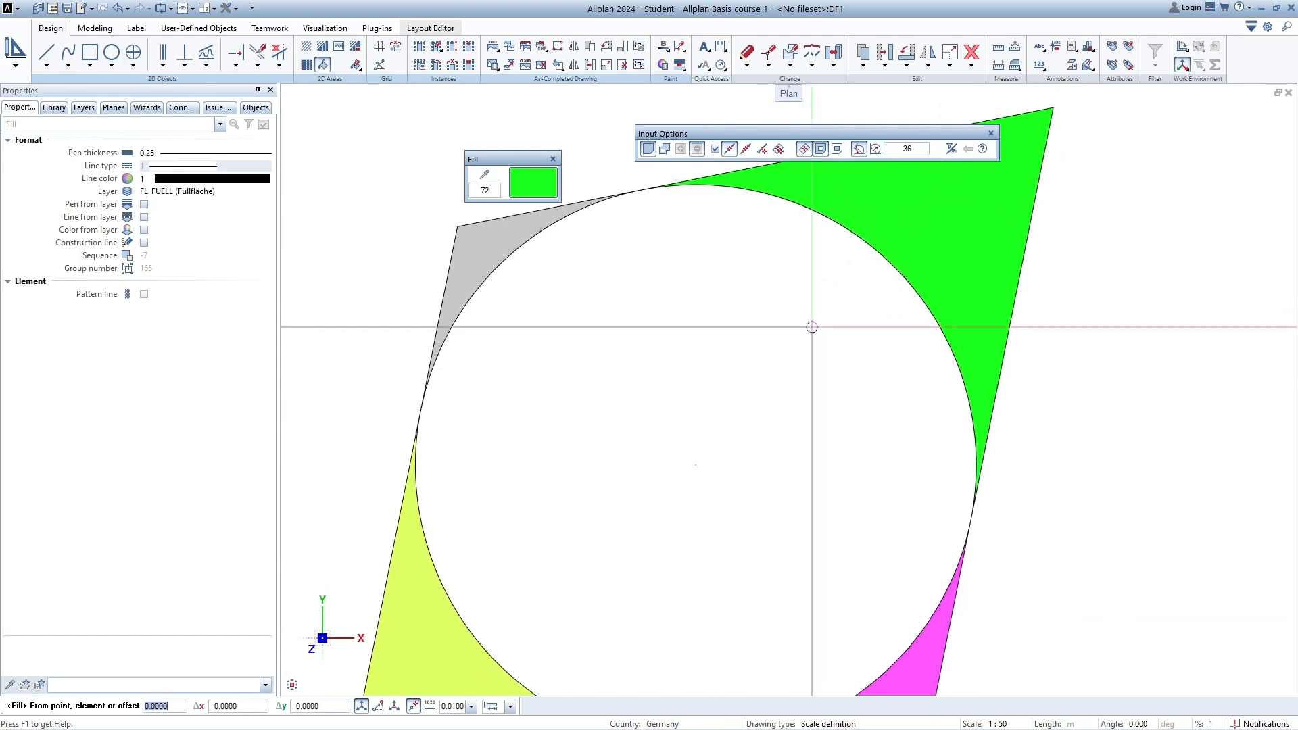
click(804, 150)
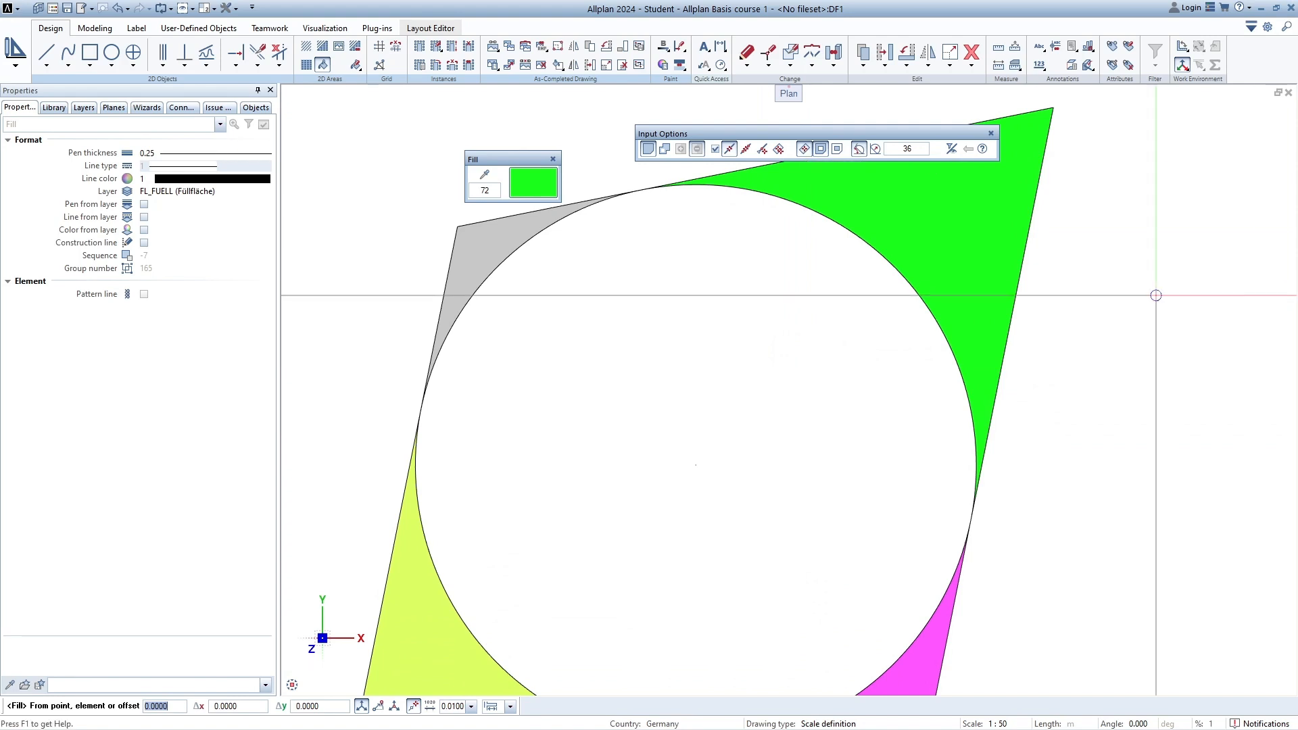
click(533, 183)
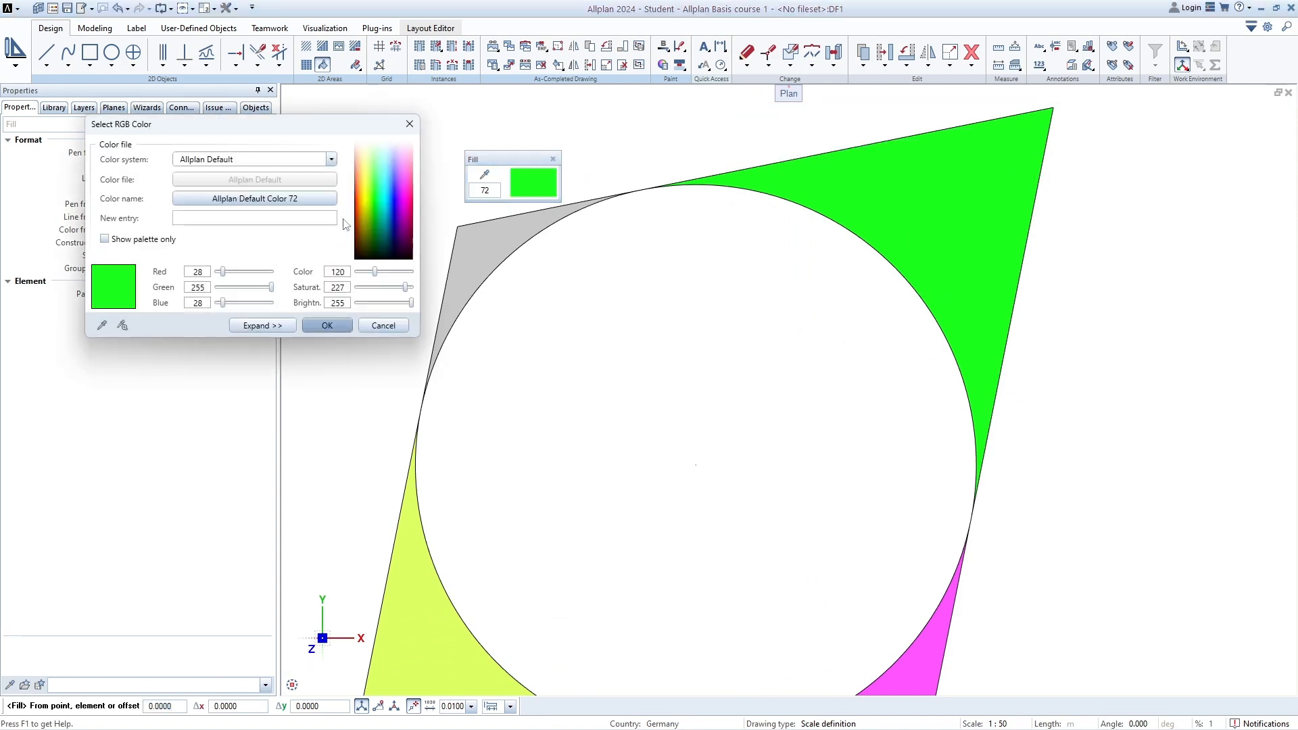
click(255, 199)
scroll(250, 406, down, 10)
scroll(241, 469, down, 1)
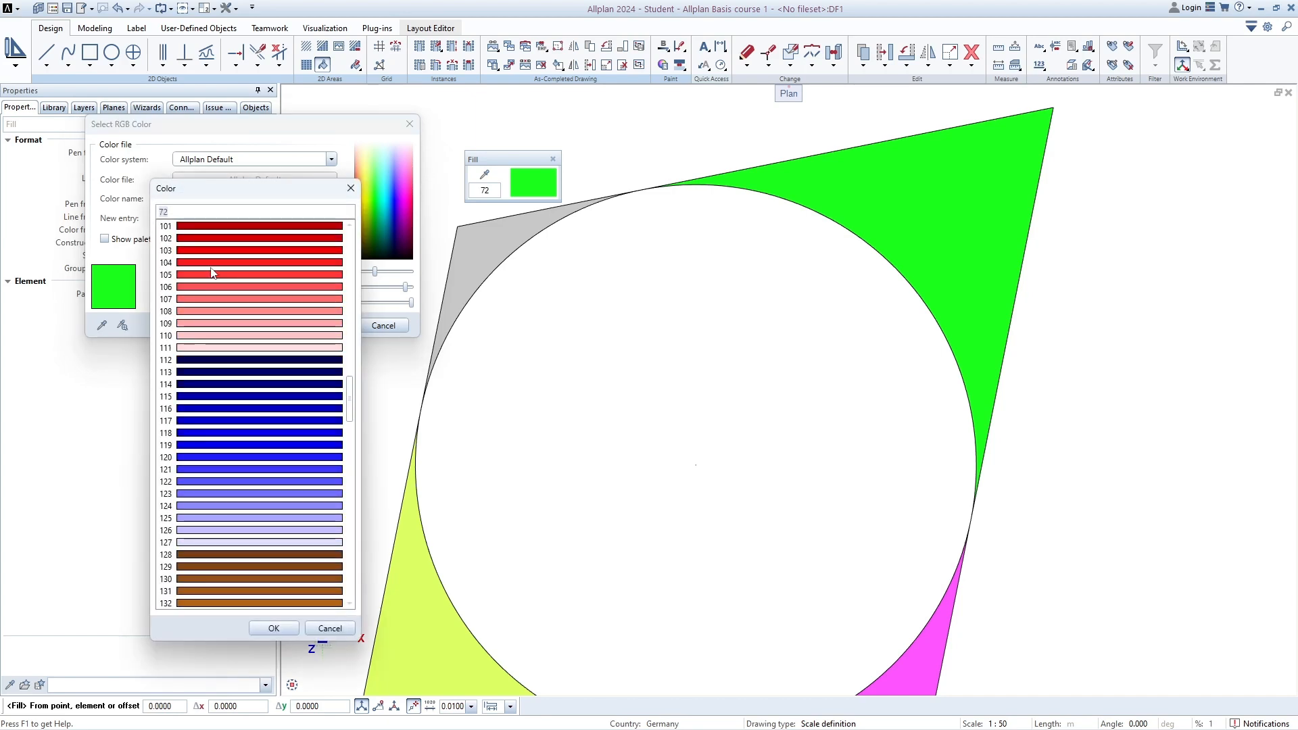
double_click(210, 265)
click(343, 326)
click(736, 365)
scroll(740, 334, down, 3)
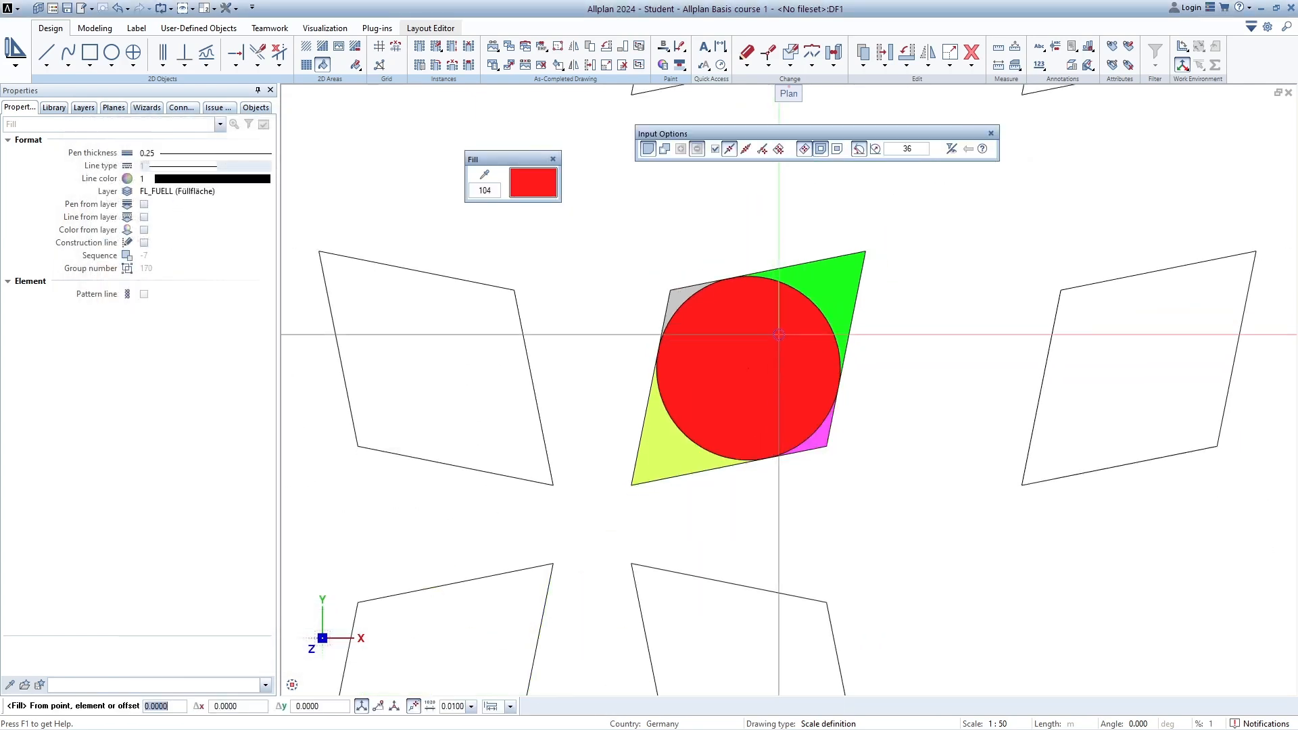
scroll(741, 335, up, 2)
key(Escape)
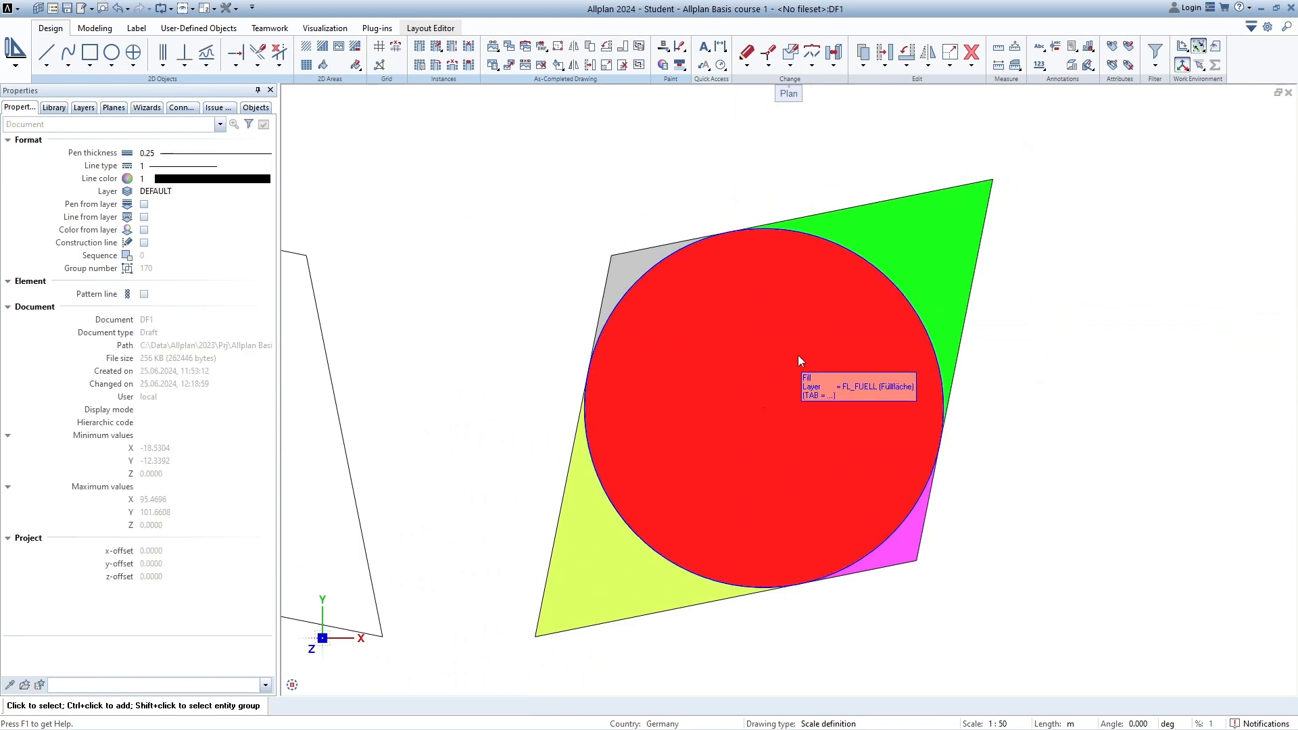
scroll(798, 355, down, 3)
scroll(724, 314, up, 4)
mouse_move(843, 368)
middle_down()
mouse_move(753, 273)
mouse_move(825, 370)
middle_up()
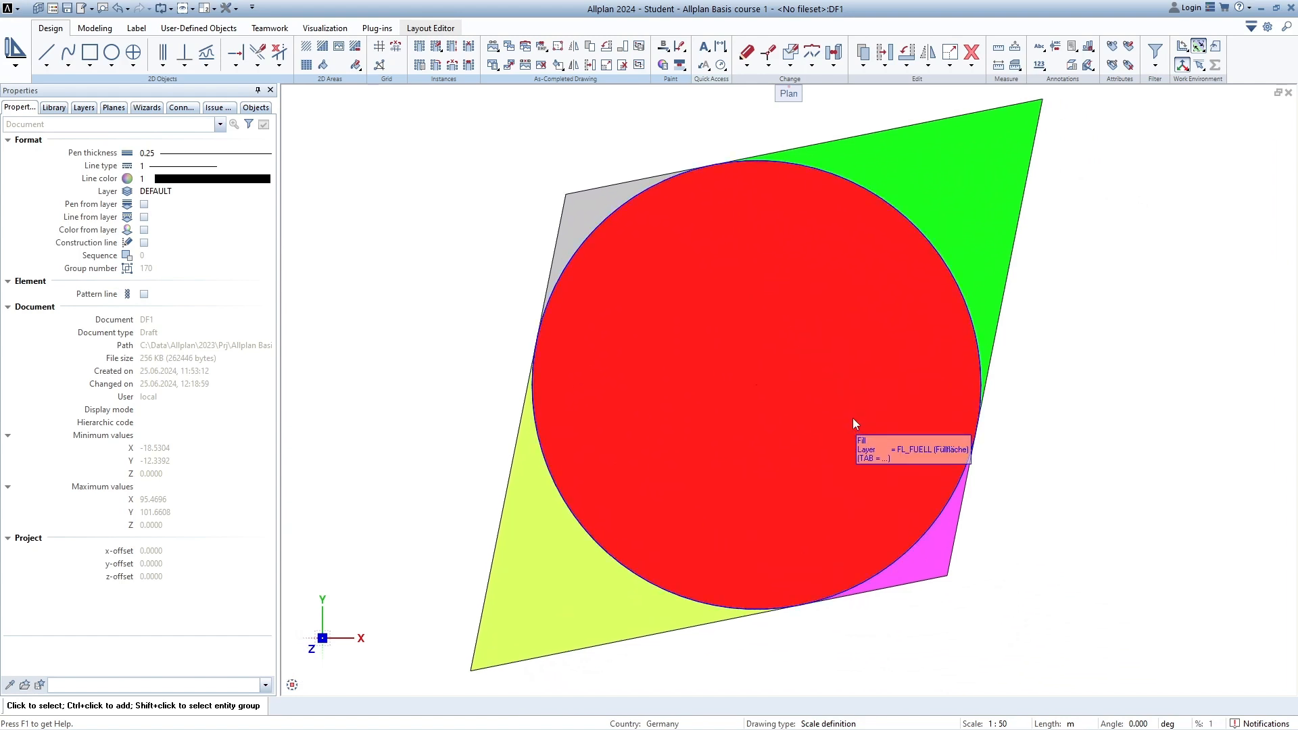